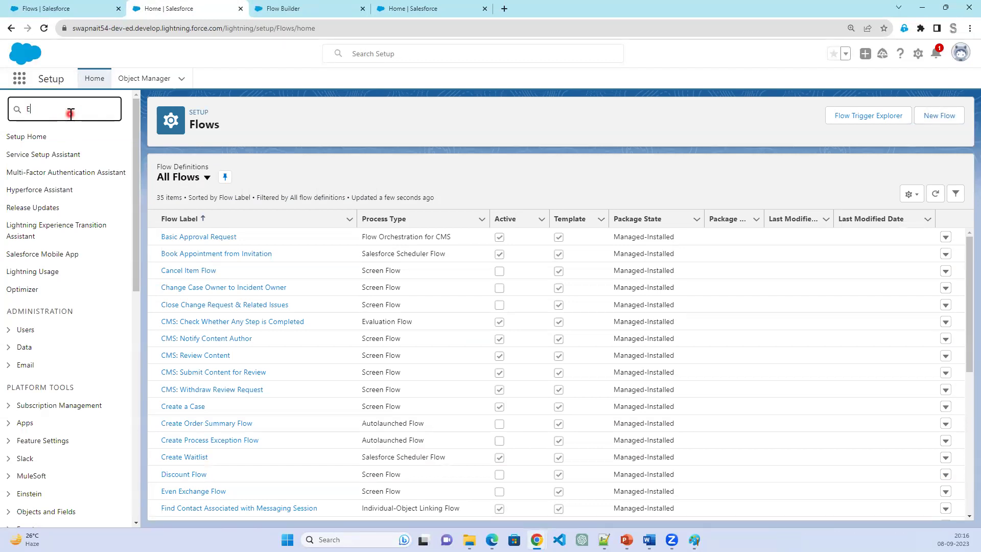
Find the Classic Email Templates setup page and show the templates in the Sales Department folder
{"action": "type", "text": "mail Templ"}
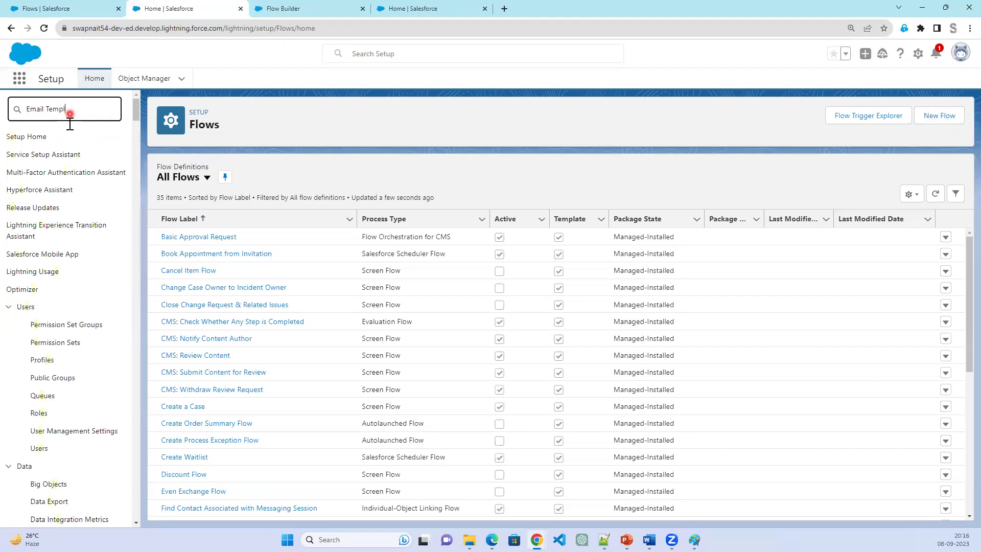
{"action": "left_click", "coordinate": [69, 155]}
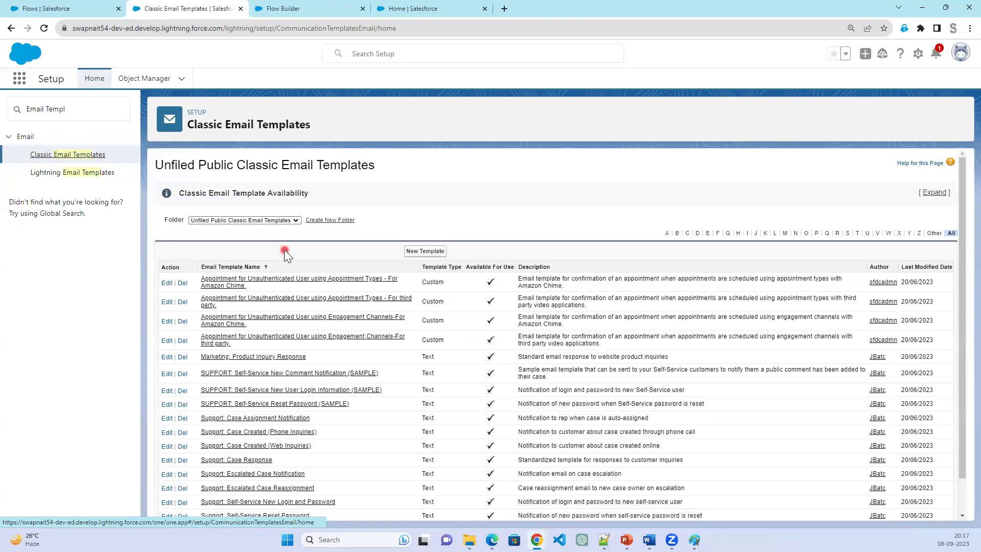
{"action": "left_click", "coordinate": [276, 223]}
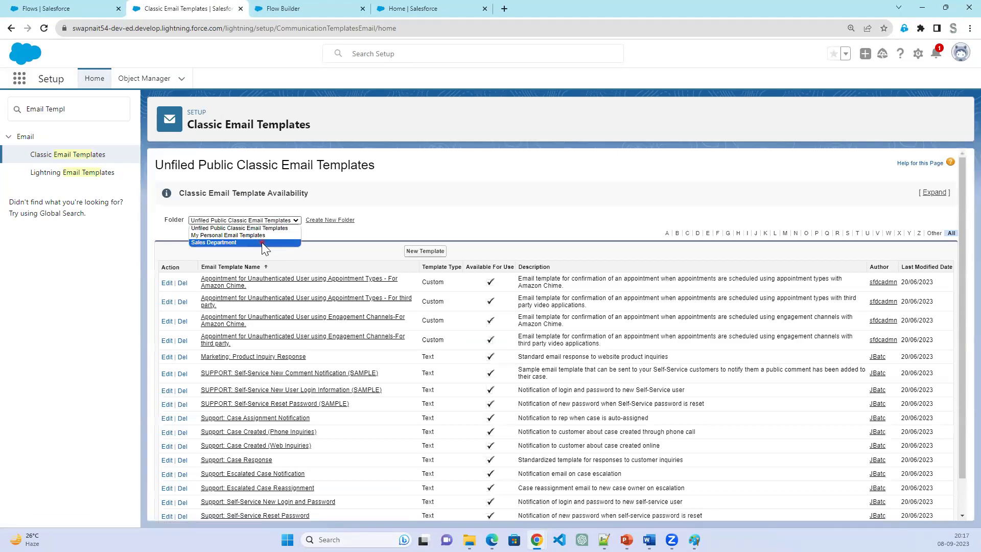
{"action": "left_click", "coordinate": [262, 243]}
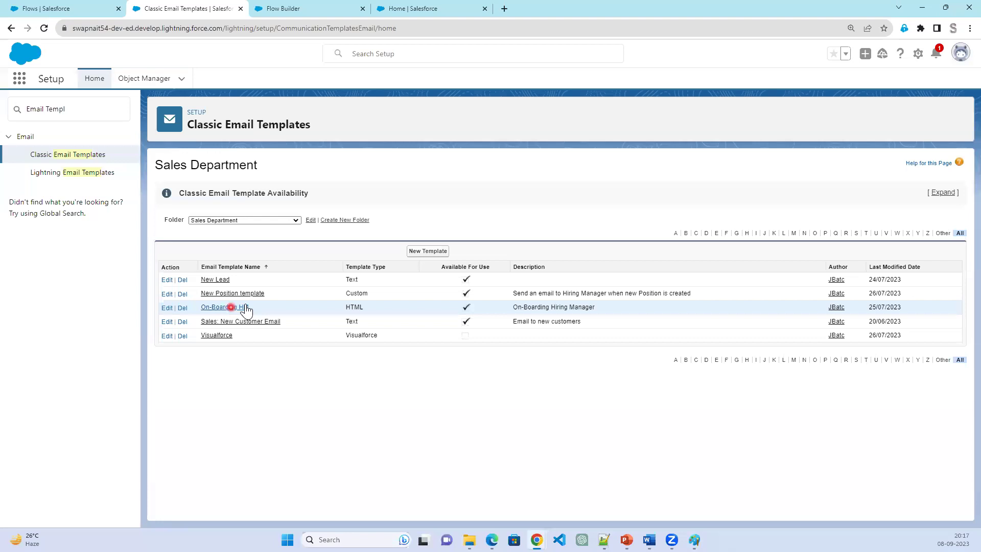
Find the Email Alerts setup page, continue past the workflow introduction and open the "Send Email to HR Mananger" alert
{"action": "triple_click", "coordinate": [81, 109]}
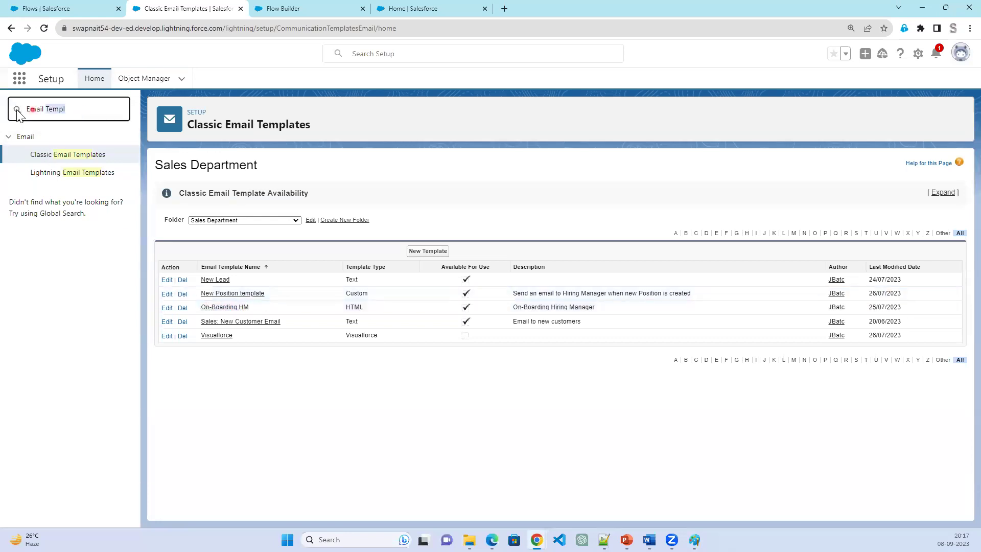
{"action": "type", "text": "E"}
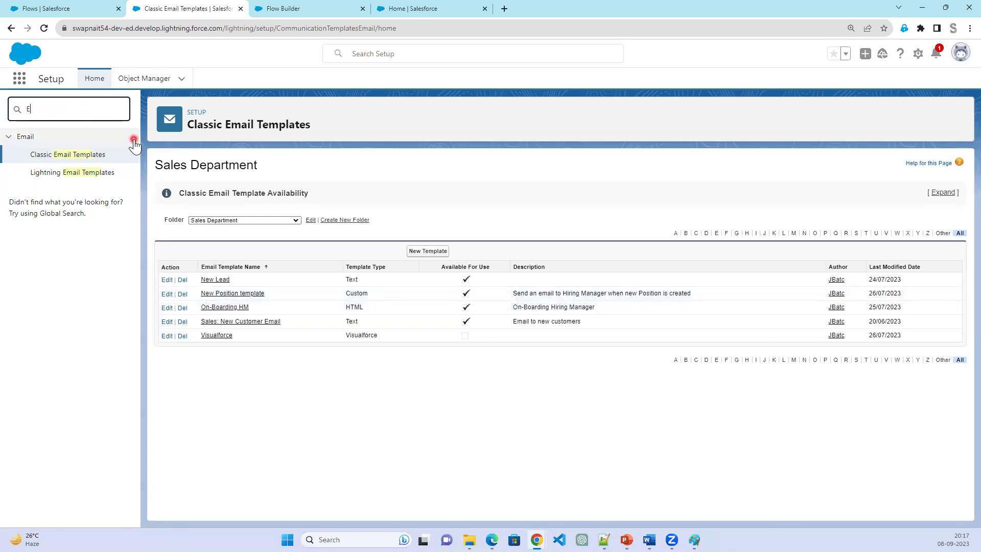
{"action": "type", "text": "mil Alert"}
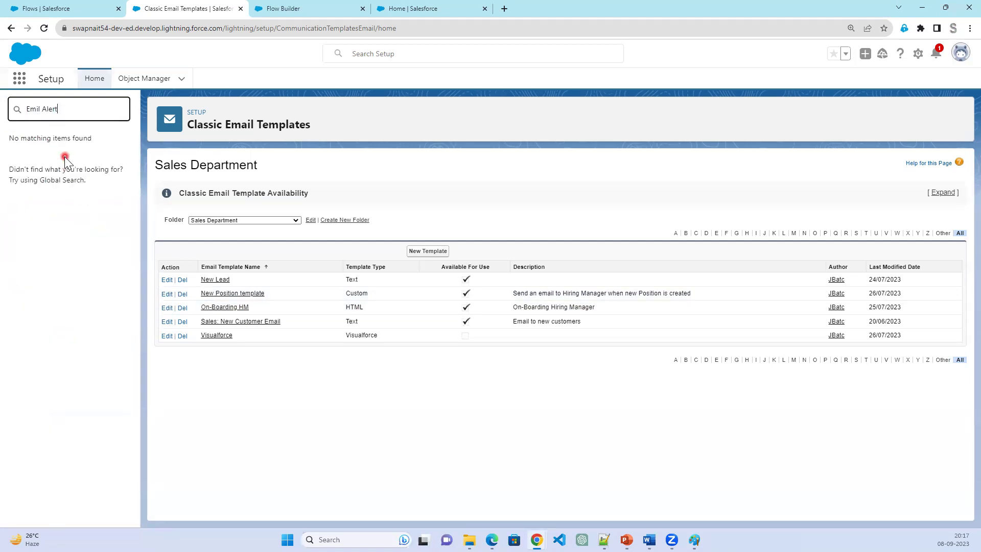
{"action": "type", "text": "a"}
{"action": "left_click", "coordinate": [59, 174]}
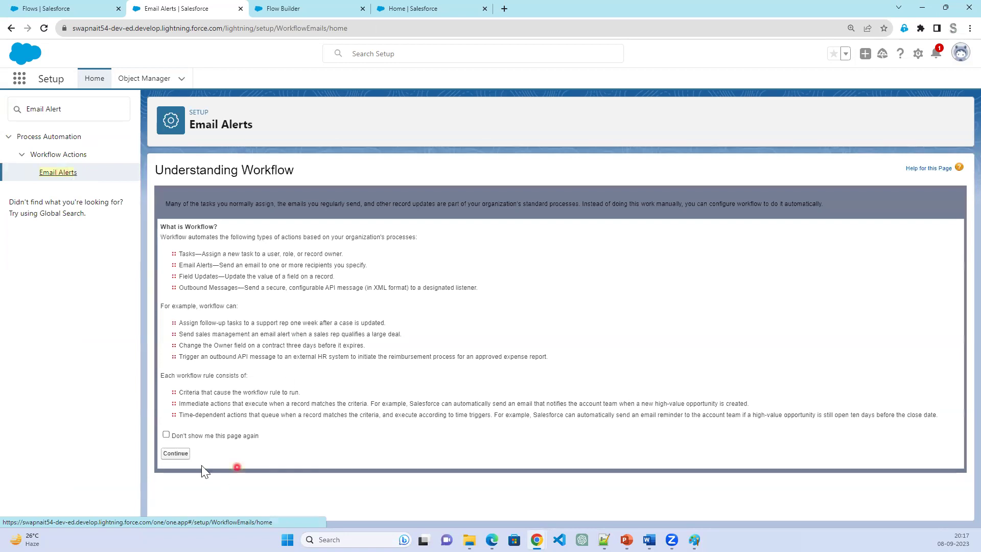
{"action": "left_click", "coordinate": [178, 456]}
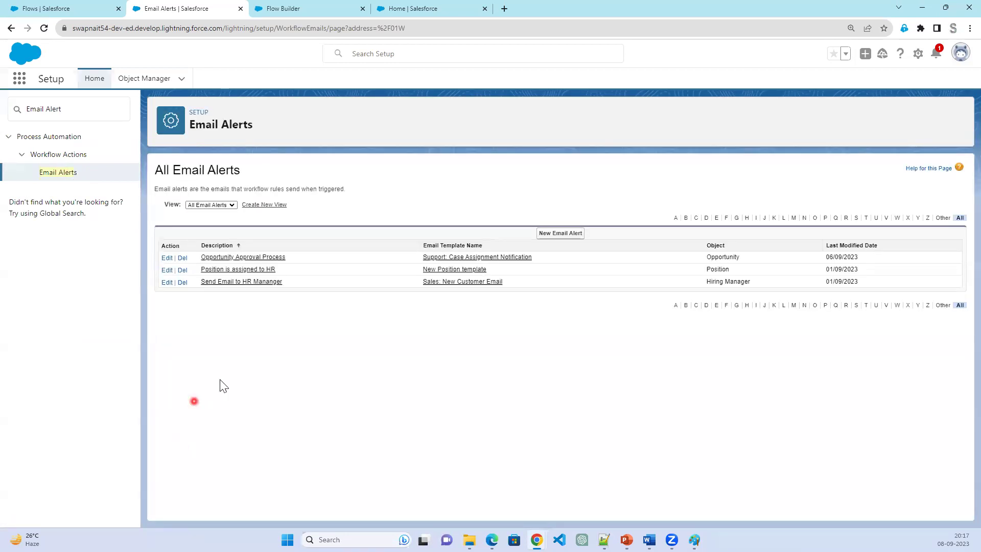
{"action": "left_click_drag", "start_coordinate": [292, 284], "coordinate": [204, 281]}
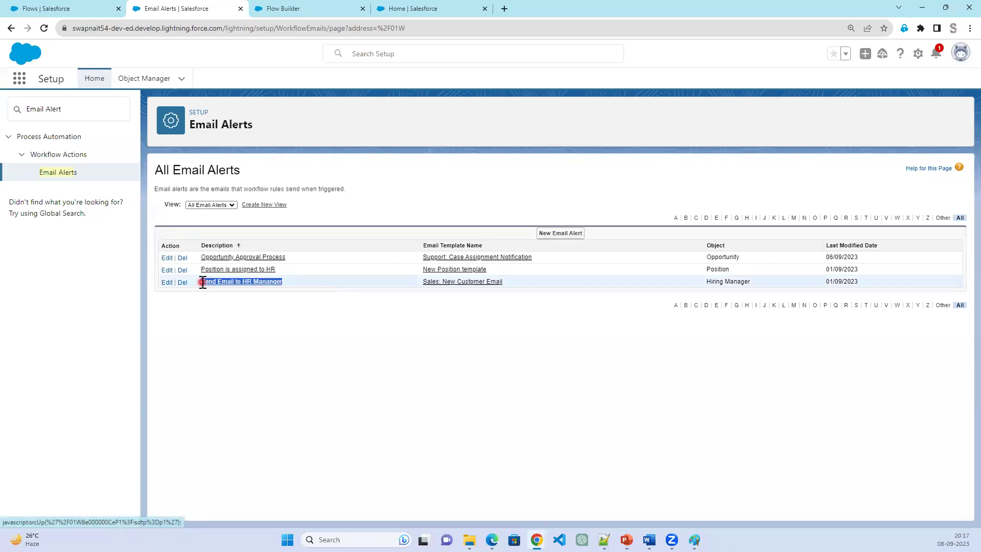
{"action": "left_click", "coordinate": [218, 284]}
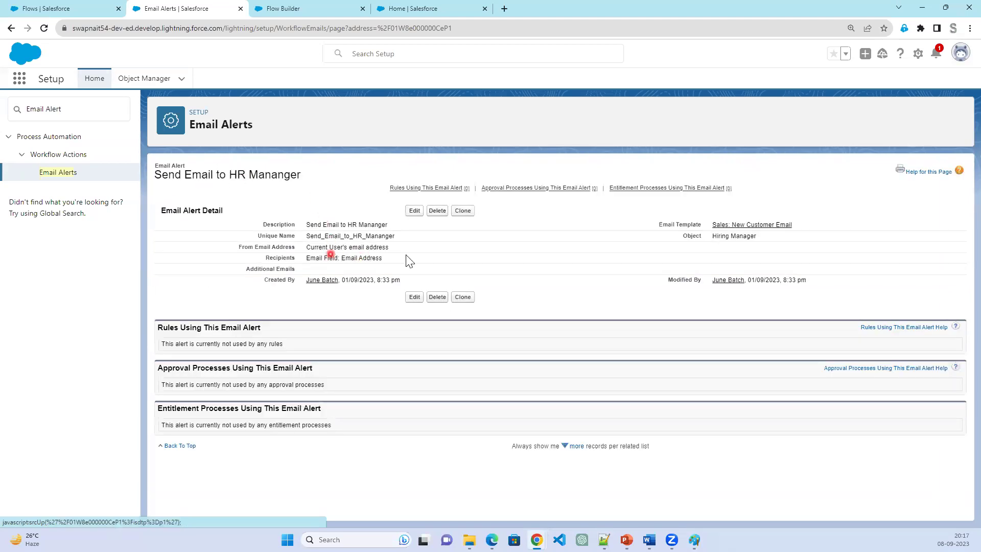
Set the alert's email template to On-Boarding HM from the classic Sales Department folder and save the alert
{"action": "left_click_drag", "start_coordinate": [802, 228], "coordinate": [715, 225]}
{"action": "left_click", "coordinate": [415, 211]}
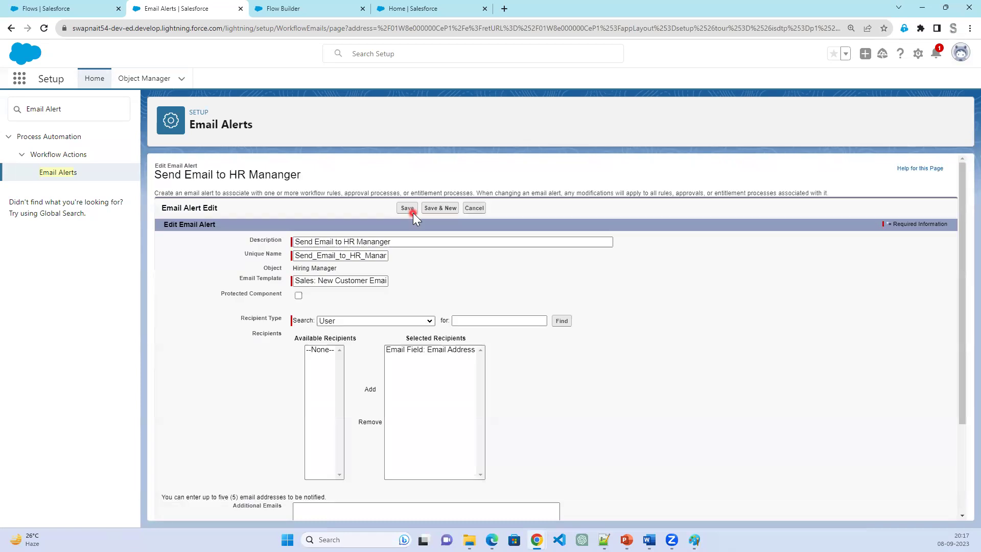
{"action": "left_click", "coordinate": [375, 281]}
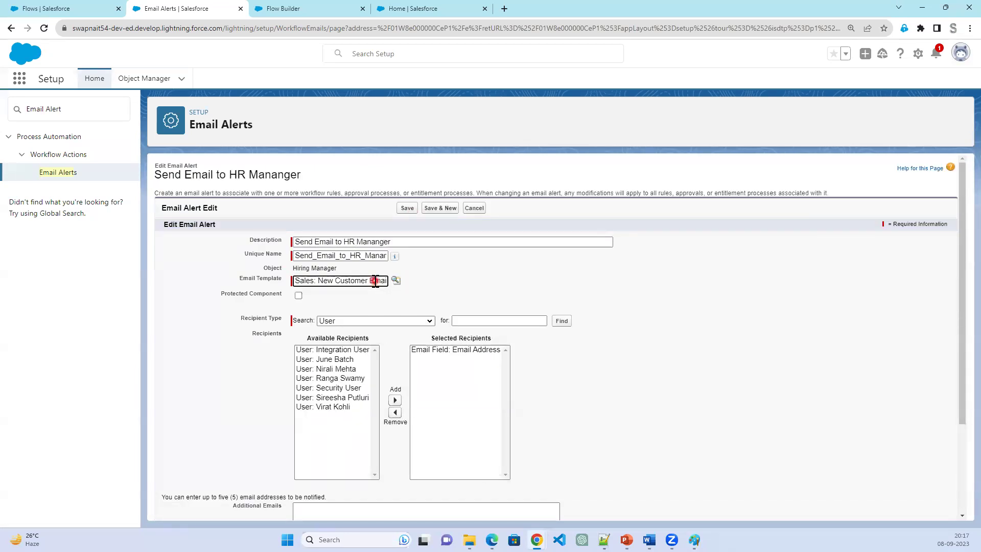
{"action": "triple_click", "coordinate": [381, 282]}
{"action": "key", "text": "BackSpace"}
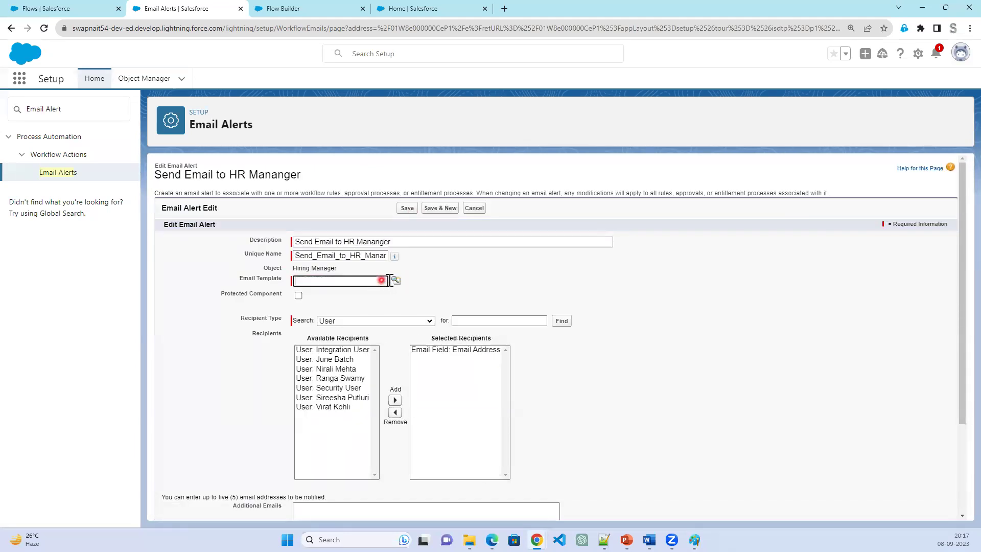
{"action": "left_click", "coordinate": [396, 280]}
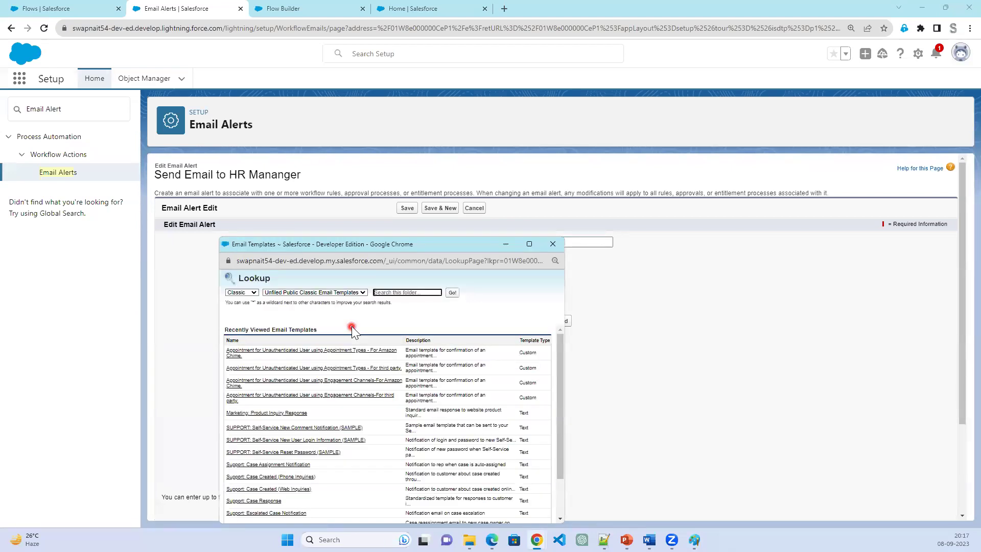
{"action": "left_click", "coordinate": [244, 293]}
{"action": "left_click", "coordinate": [249, 299]}
{"action": "left_click", "coordinate": [291, 294]}
{"action": "left_click", "coordinate": [292, 307]}
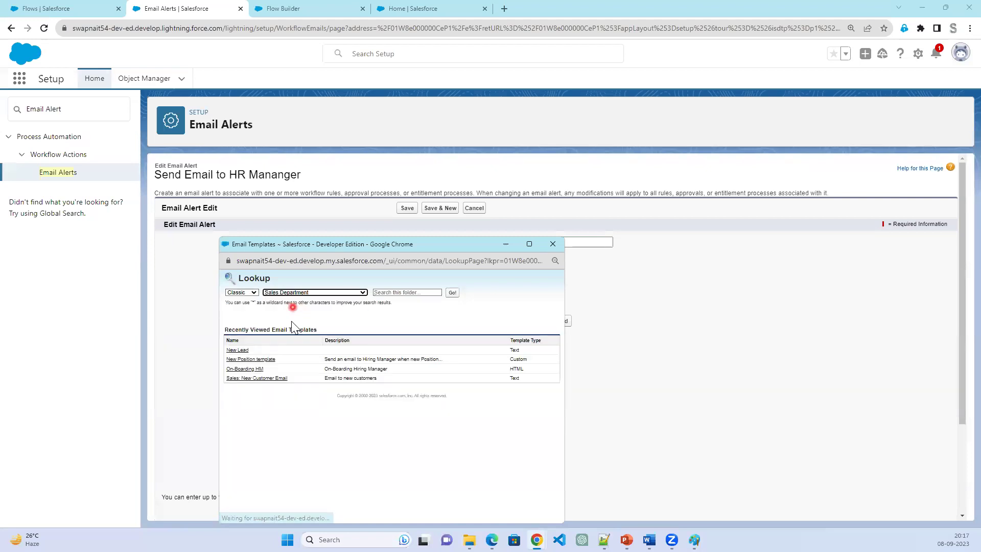
{"action": "left_click", "coordinate": [247, 368]}
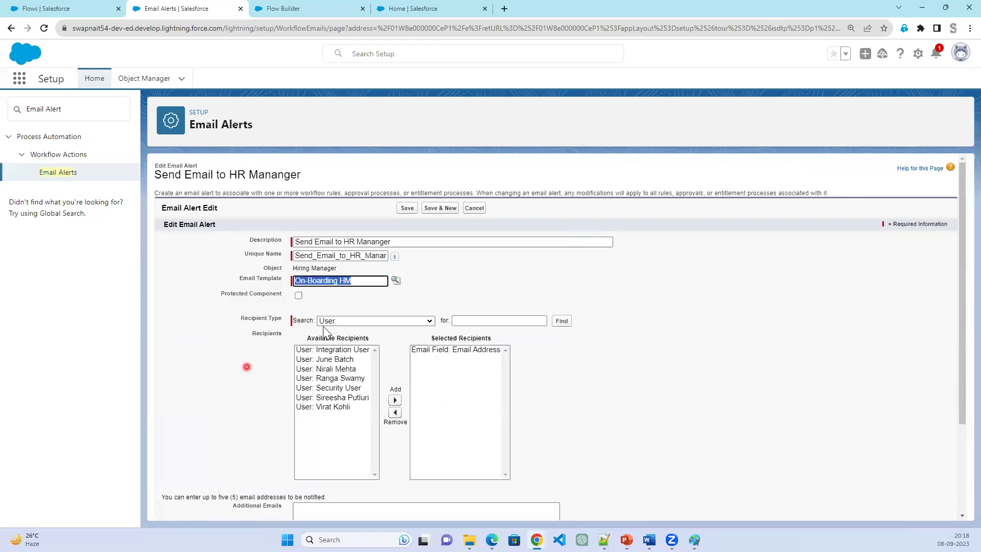
{"action": "left_click", "coordinate": [407, 208]}
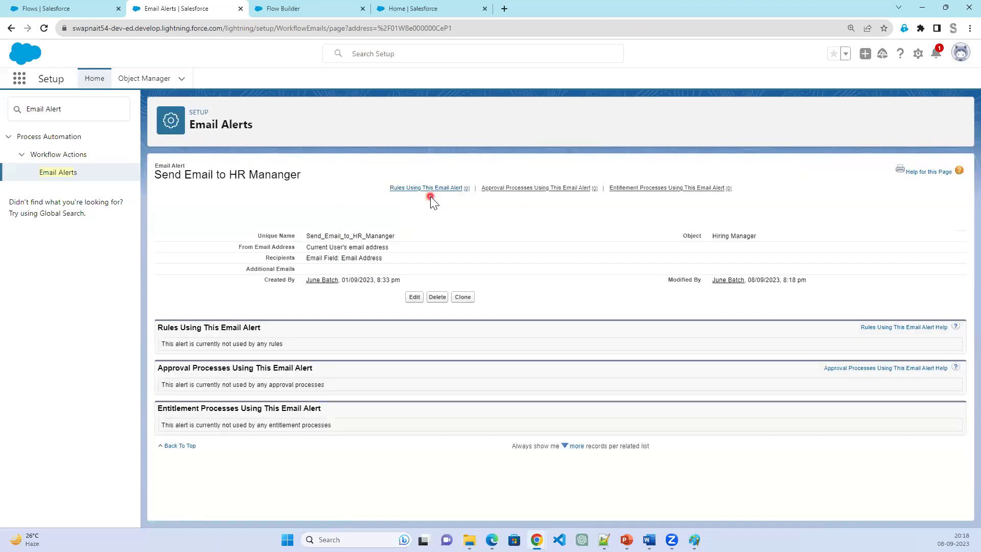
{"action": "mouse_move", "coordinate": [430, 196]}
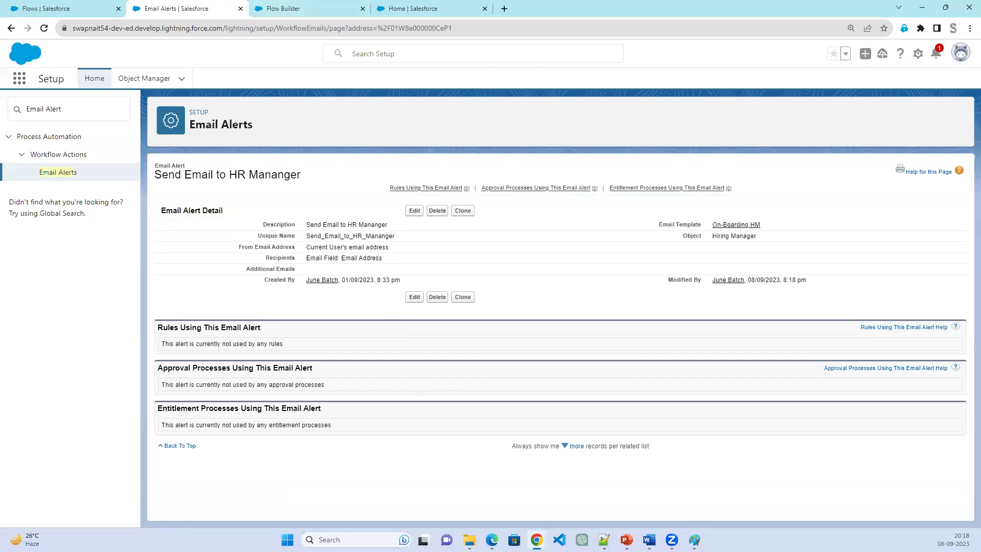
Switch to the PowerPoint slide show, mark the email template and email alert steps, sketch nested boxes, and return to the browser
{"action": "key", "text": "alt+Tab"}
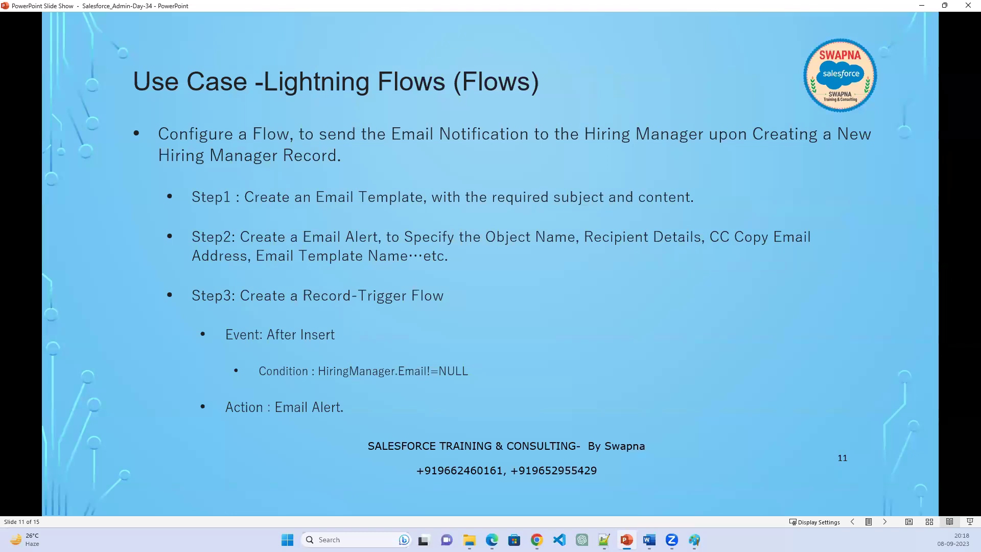
{"action": "left_click_drag", "start_coordinate": [356, 188], "coordinate": [383, 175]}
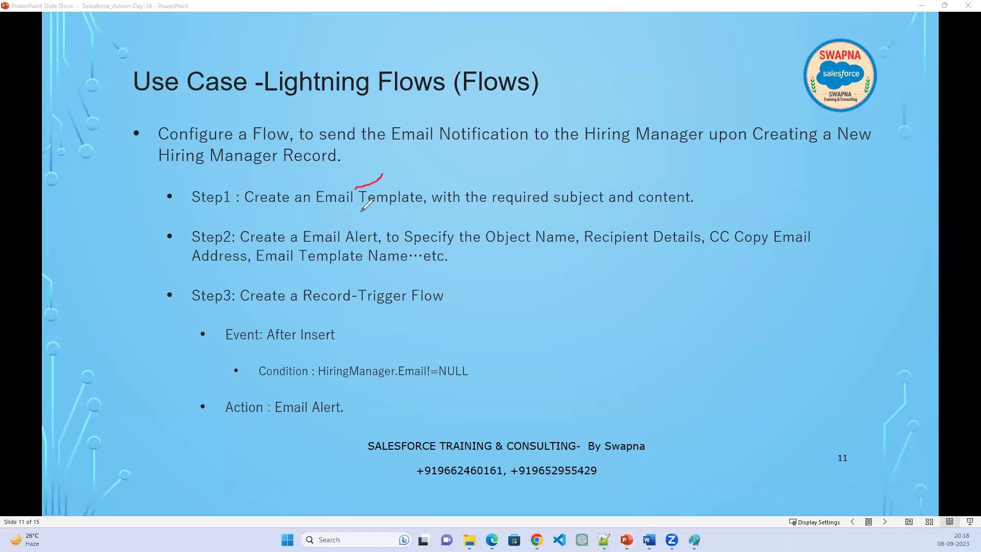
{"action": "left_click_drag", "start_coordinate": [326, 224], "coordinate": [379, 221]}
{"action": "left_click_drag", "start_coordinate": [566, 275], "coordinate": [540, 371]}
{"action": "mouse_move", "coordinate": [705, 376]}
{"action": "left_mouse_down"}
{"action": "mouse_move", "coordinate": [802, 259]}
{"action": "mouse_move", "coordinate": [639, 262]}
{"action": "mouse_move", "coordinate": [567, 275]}
{"action": "mouse_move", "coordinate": [611, 333]}
{"action": "mouse_move", "coordinate": [715, 285]}
{"action": "mouse_move", "coordinate": [641, 273]}
{"action": "mouse_move", "coordinate": [621, 287]}
{"action": "mouse_move", "coordinate": [632, 308]}
{"action": "mouse_move", "coordinate": [637, 288]}
{"action": "left_mouse_up"}
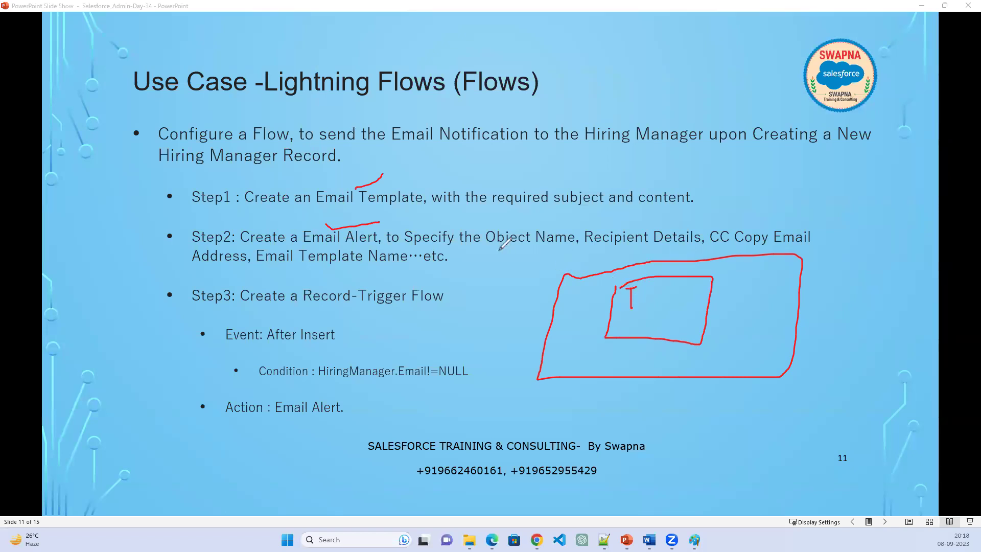
{"action": "left_click_drag", "start_coordinate": [494, 247], "coordinate": [751, 249]}
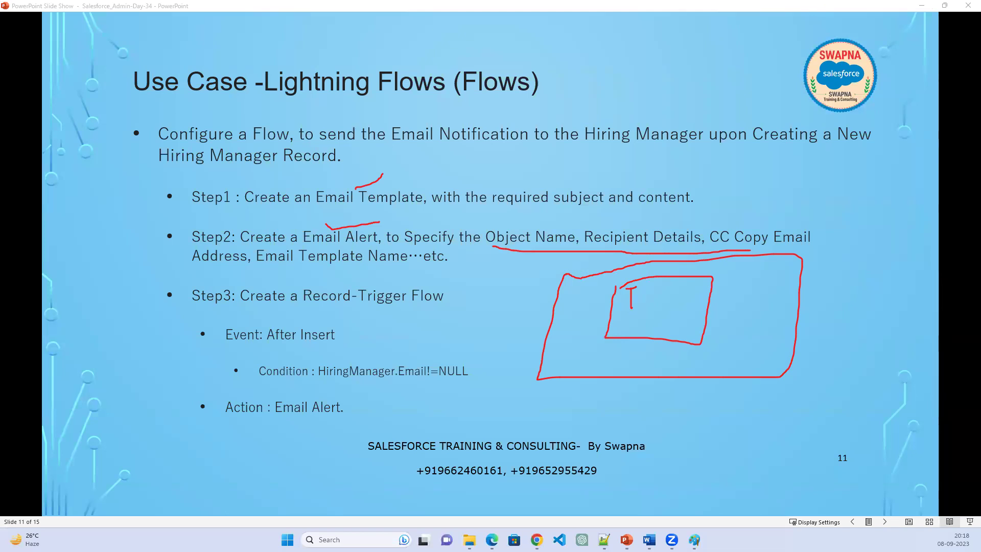
{"action": "left_click", "coordinate": [922, 6]}
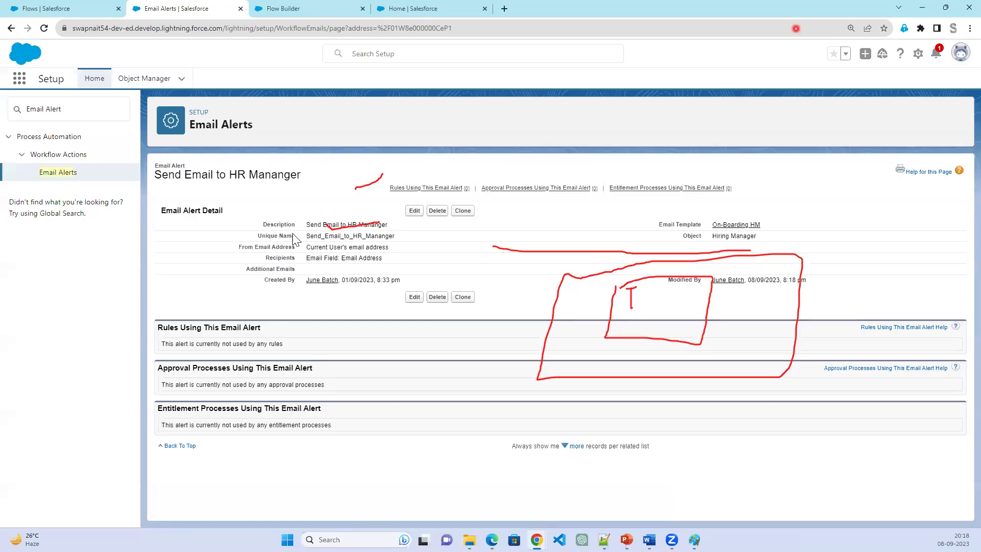
Reopen the alert for editing to review its object and the Email Field recipient type, and leave without saving
{"action": "left_click", "coordinate": [415, 210]}
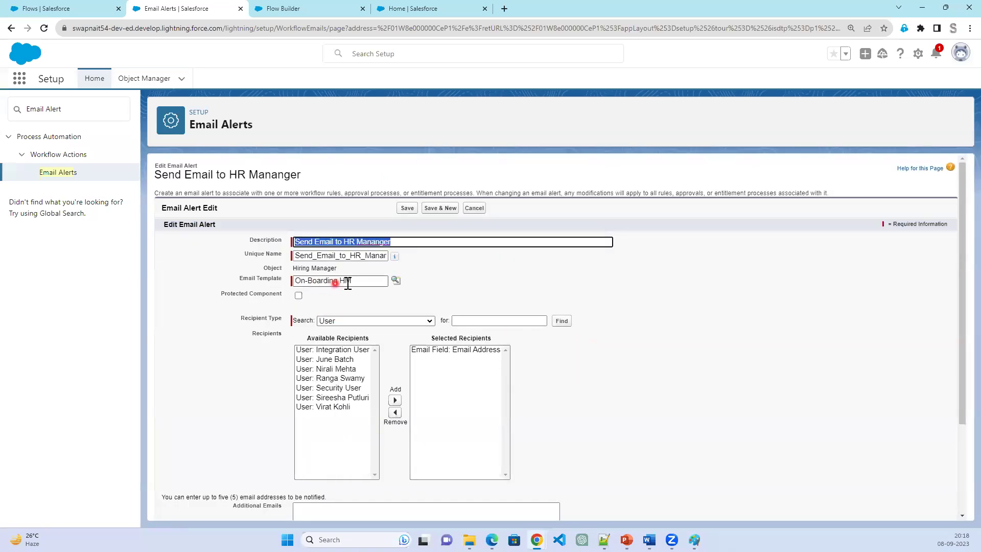
{"action": "left_click_drag", "start_coordinate": [293, 268], "coordinate": [336, 270]}
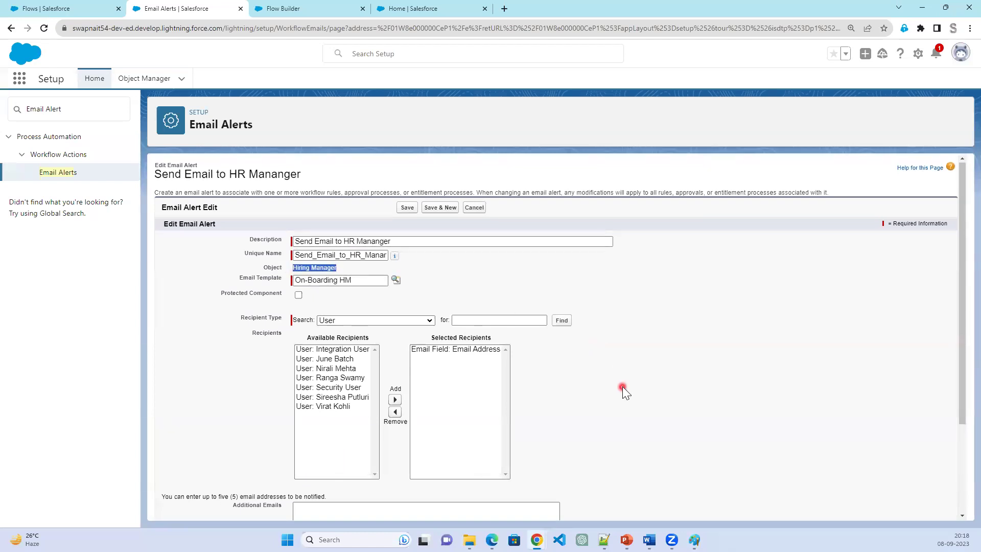
{"action": "scroll", "coordinate": [621, 387], "scroll_direction": "down", "scroll_amount": 1}
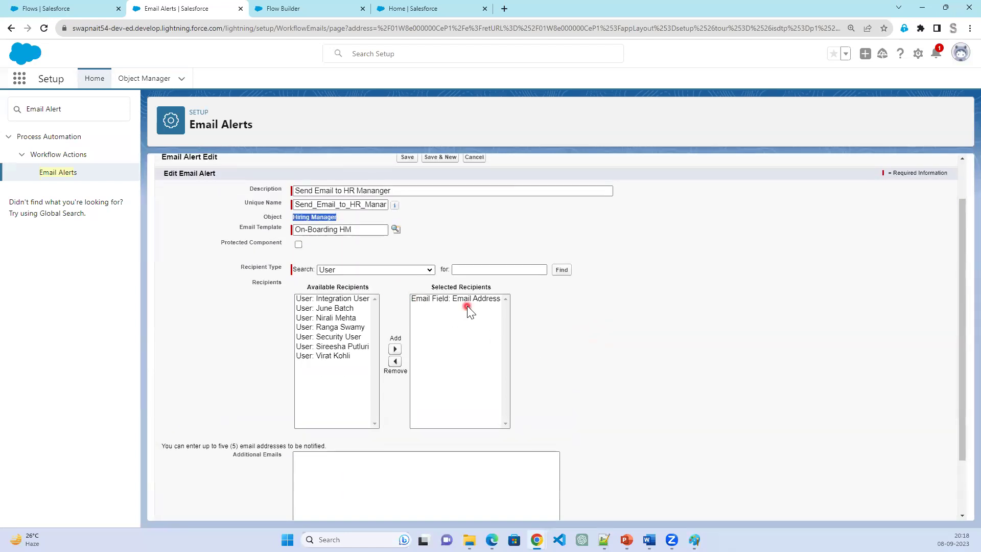
{"action": "left_click", "coordinate": [409, 272]}
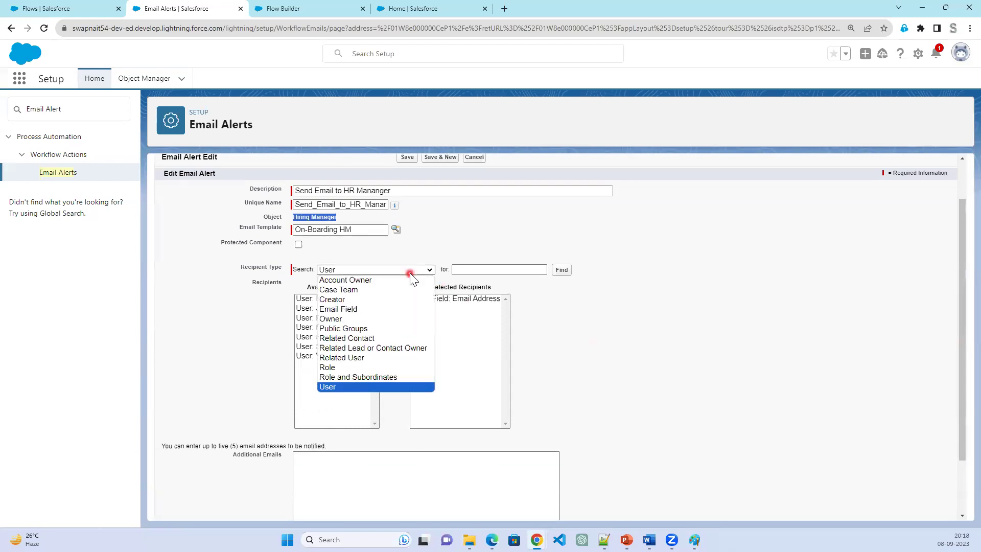
{"action": "left_click", "coordinate": [384, 310]}
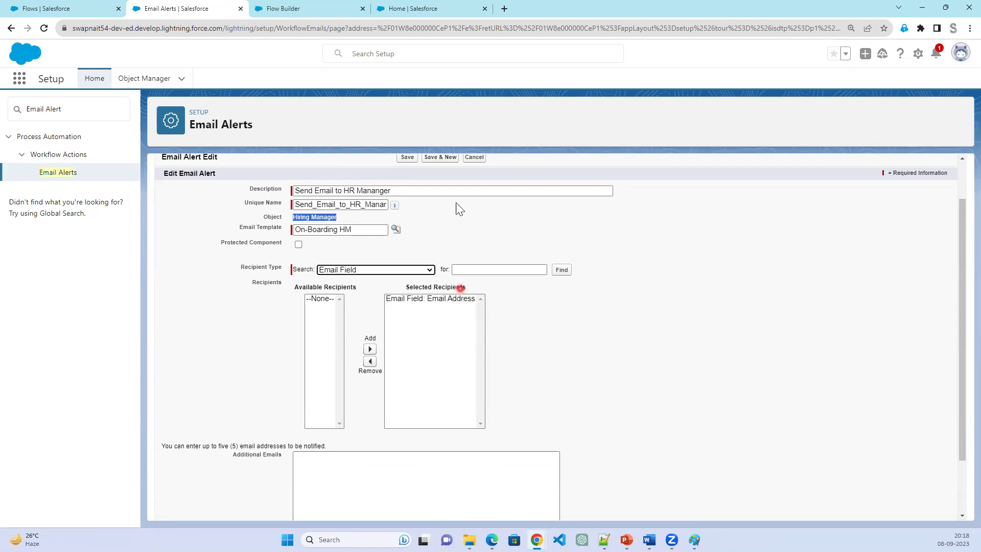
{"action": "left_click", "coordinate": [475, 165]}
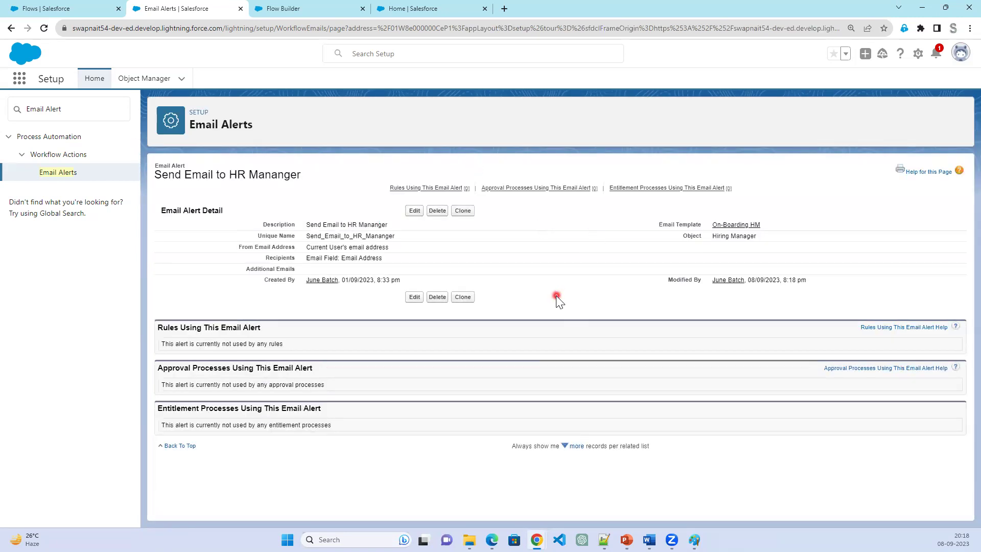
Review the Lightning Flows use case slide in PowerPoint and return to the browser
{"action": "key", "text": "alt+Tab"}
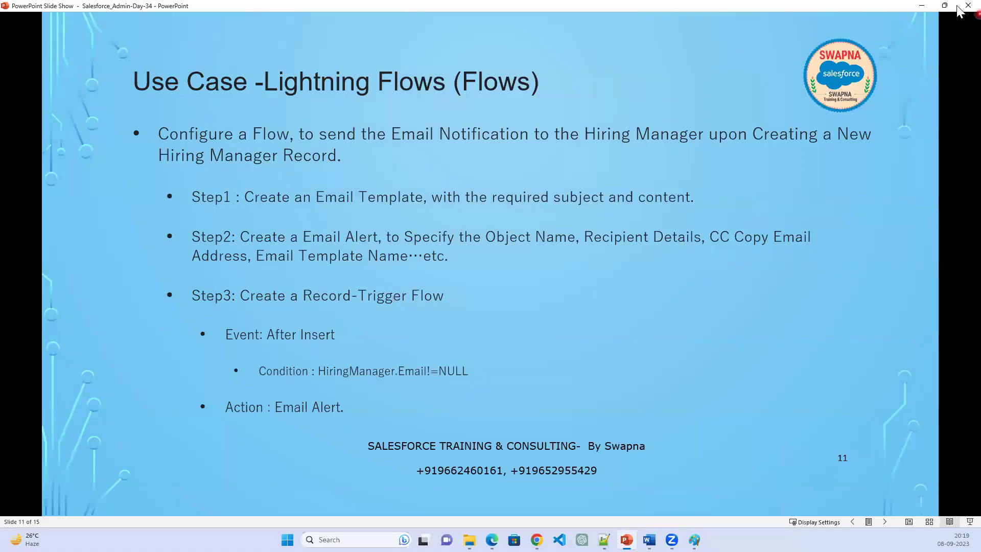
{"action": "left_click", "coordinate": [935, 6]}
{"action": "left_click", "coordinate": [936, 7]}
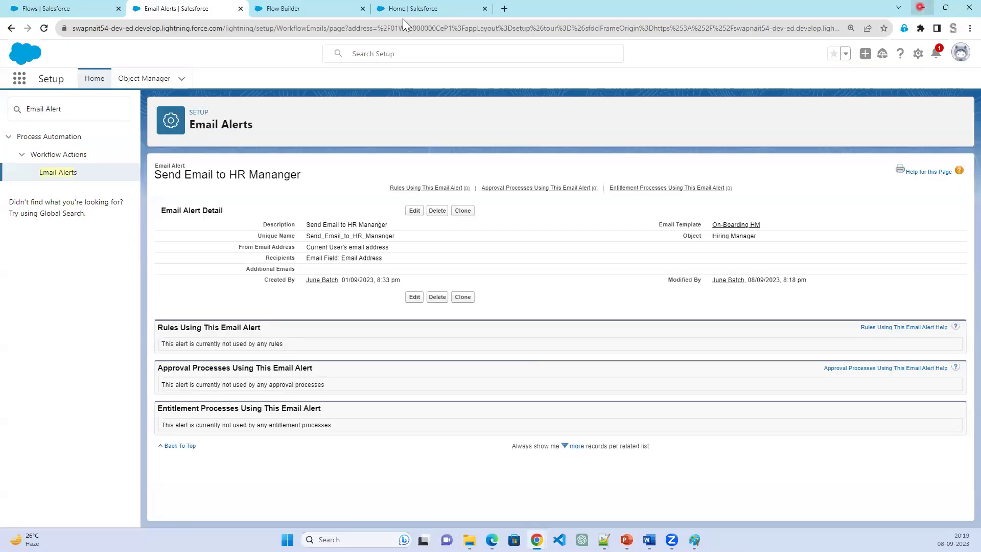
Create a new Record-Triggered Flow in Flow Builder
{"action": "left_click", "coordinate": [281, 10]}
{"action": "left_click", "coordinate": [478, 231]}
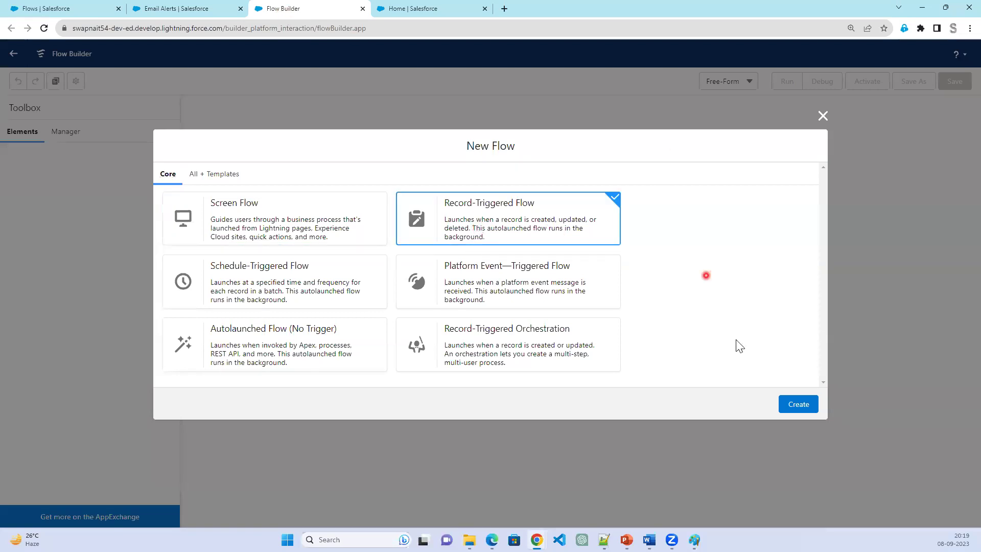
{"action": "left_click", "coordinate": [799, 404]}
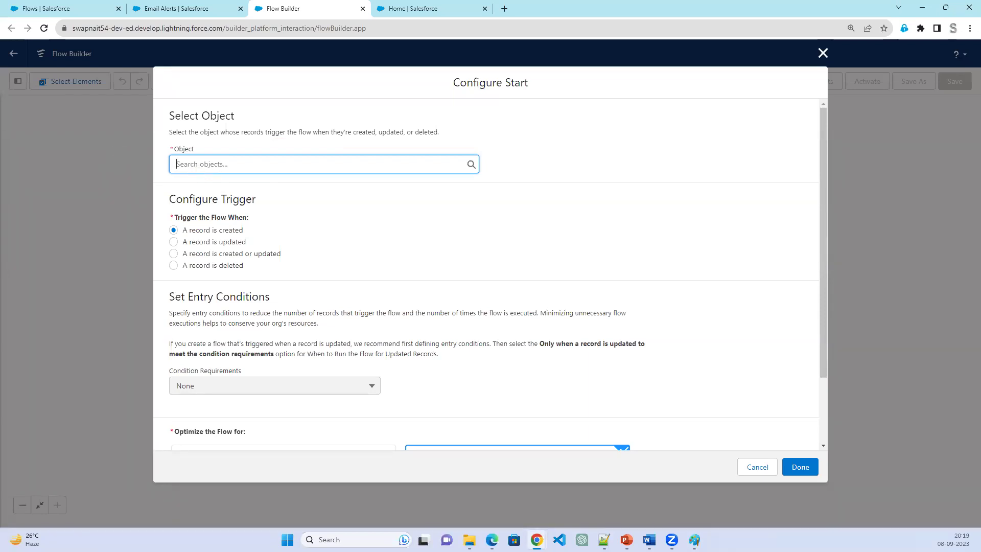
Set the flow's triggering object to Hiring Manager in the start configuration
{"action": "left_click", "coordinate": [278, 160]}
{"action": "type", "text": "Hir"}
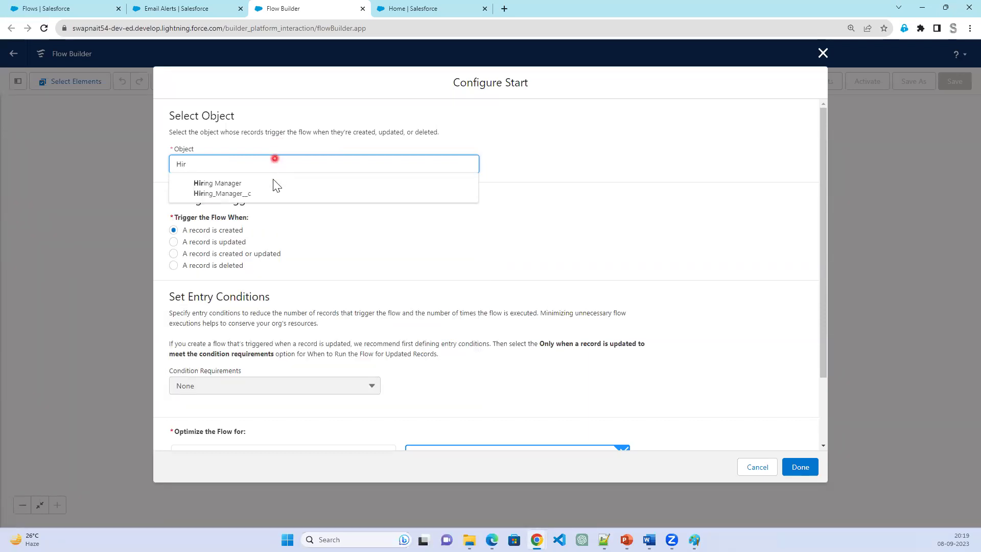
{"action": "left_click", "coordinate": [272, 182]}
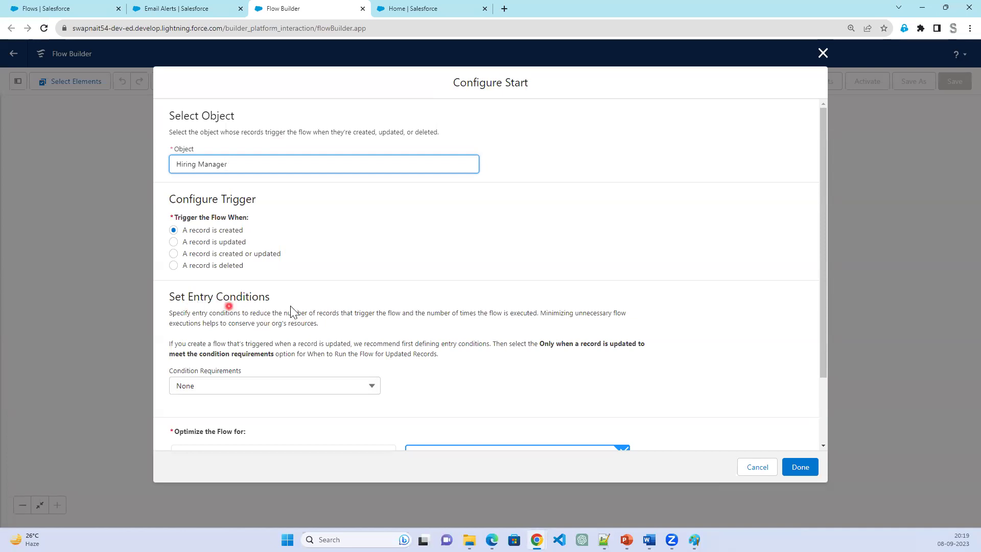
Require all entry conditions (AND), add Email_Address__c Does Not Equal Empty String, and complete the start configuration
{"action": "scroll", "coordinate": [301, 310], "scroll_direction": "down", "scroll_amount": 2}
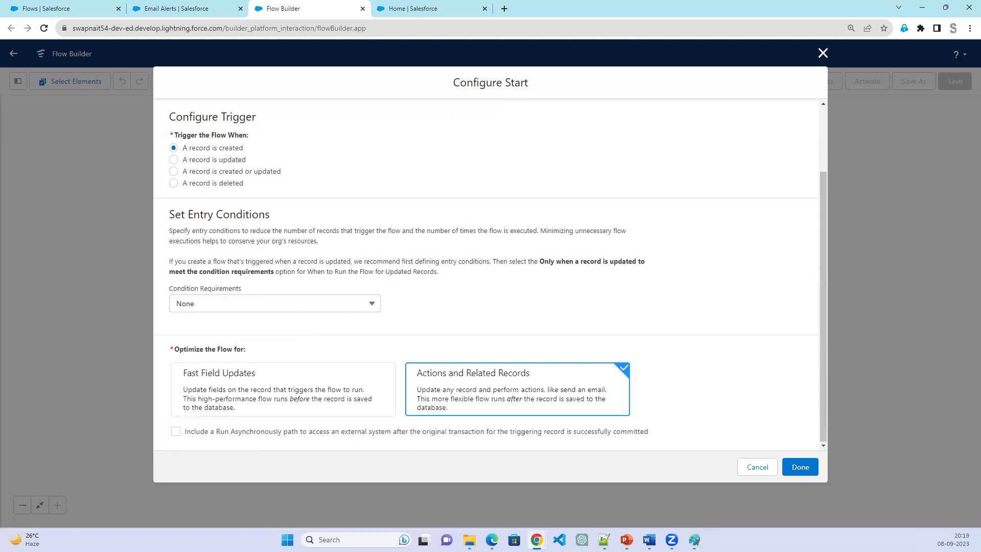
{"action": "left_click", "coordinate": [263, 306]}
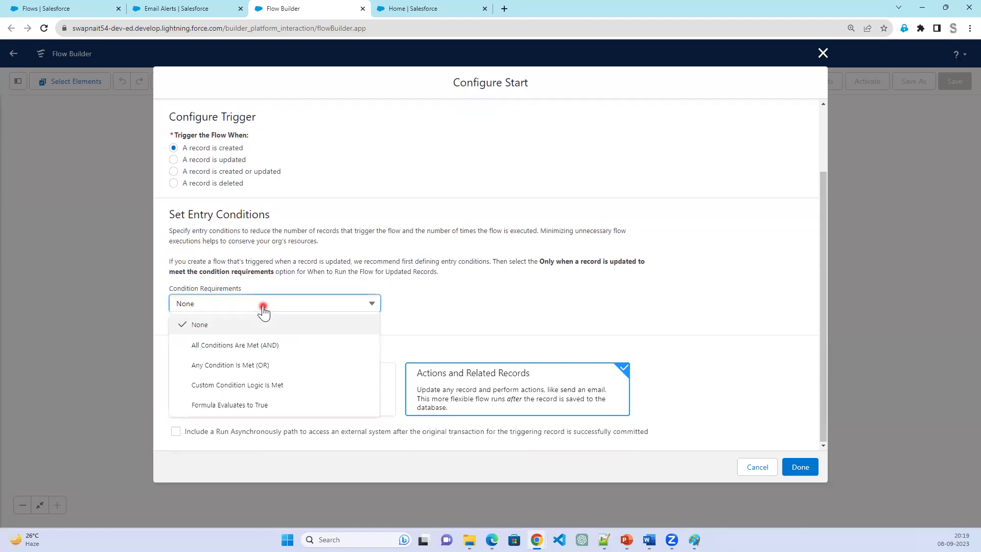
{"action": "left_click", "coordinate": [259, 347]}
{"action": "left_click", "coordinate": [258, 350]}
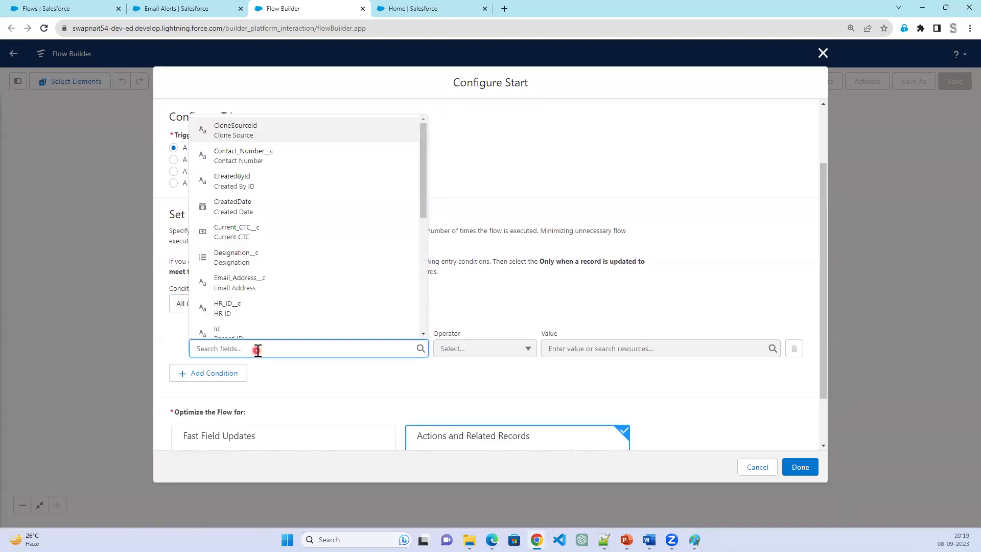
{"action": "left_click", "coordinate": [244, 284]}
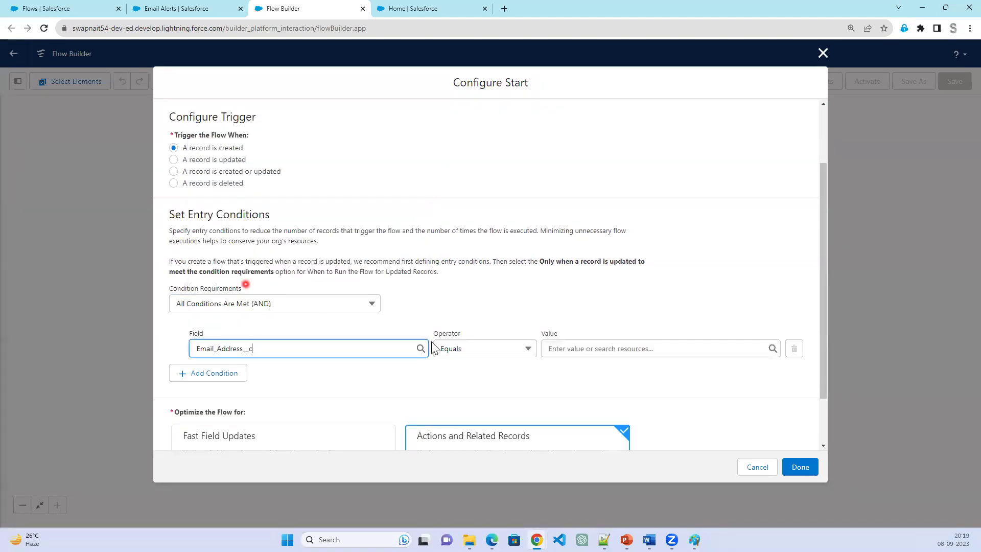
{"action": "left_click", "coordinate": [492, 353]}
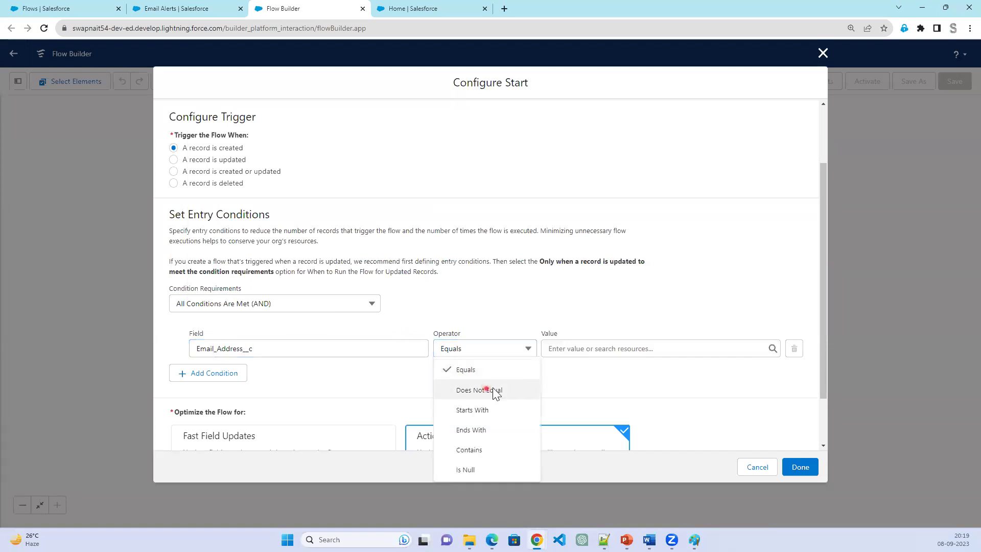
{"action": "left_click", "coordinate": [479, 390]}
{"action": "left_click", "coordinate": [601, 350]}
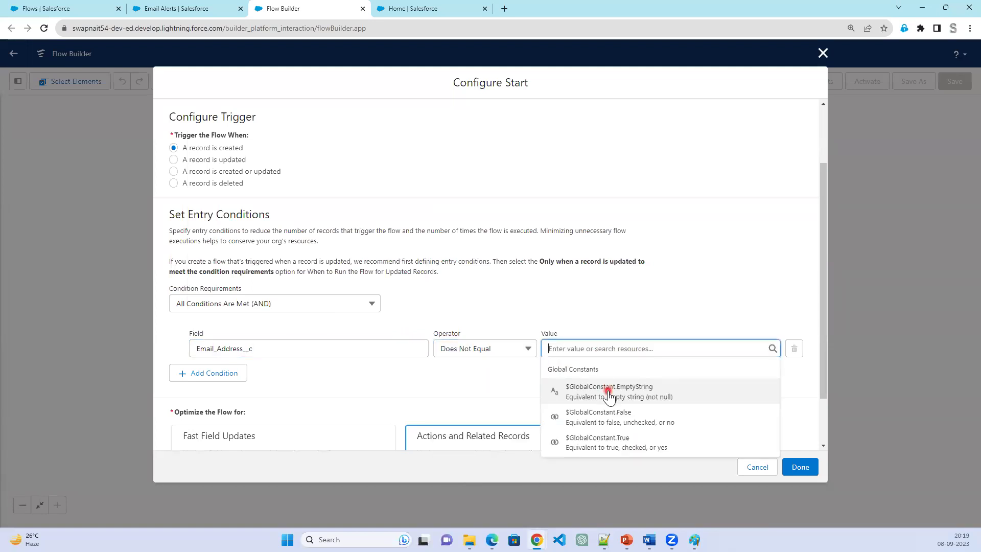
{"action": "left_click", "coordinate": [609, 391]}
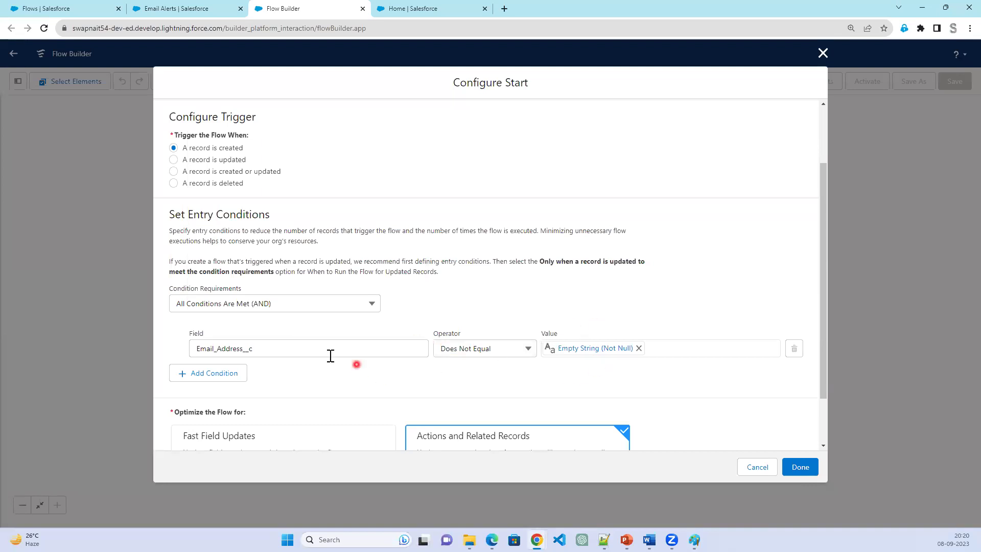
{"action": "scroll", "coordinate": [535, 306], "scroll_direction": "down", "scroll_amount": 2}
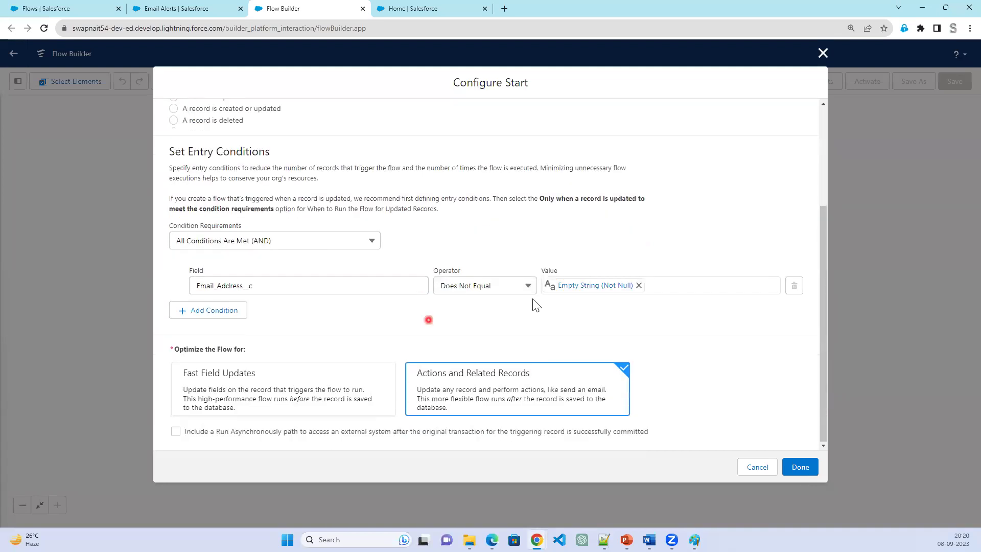
{"action": "left_click", "coordinate": [803, 467]}
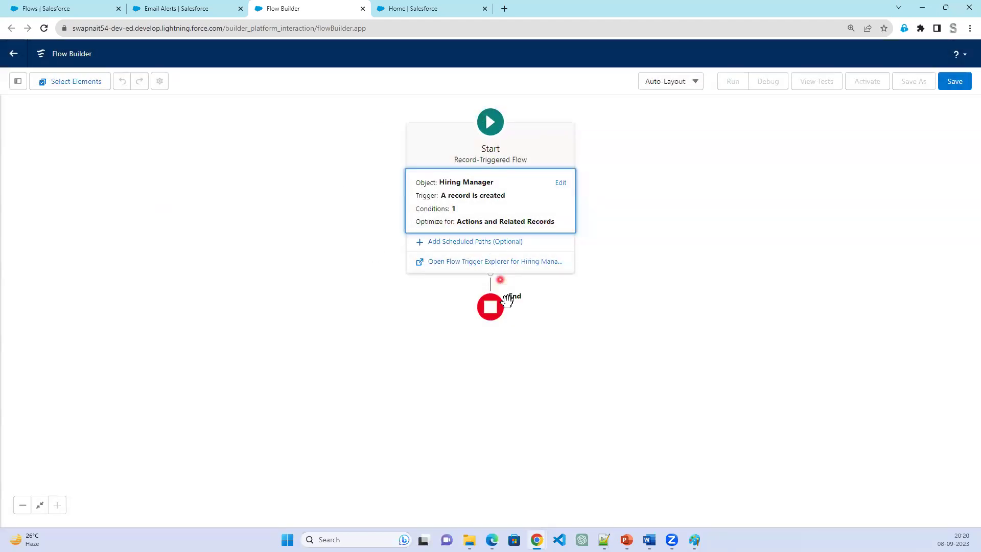
Collapse and reopen the Start element to review its object, trigger and condition summary
{"action": "left_click", "coordinate": [705, 294]}
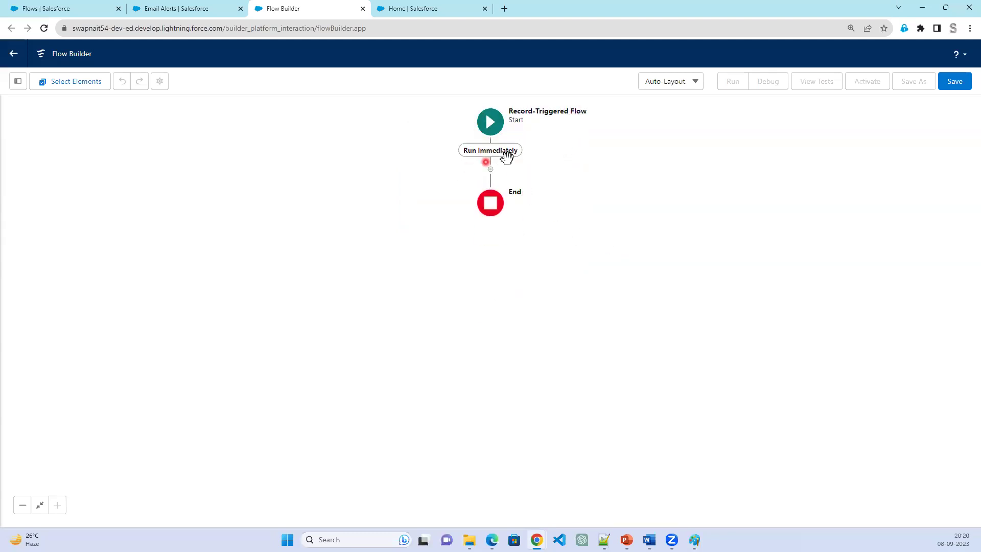
{"action": "left_click", "coordinate": [489, 126]}
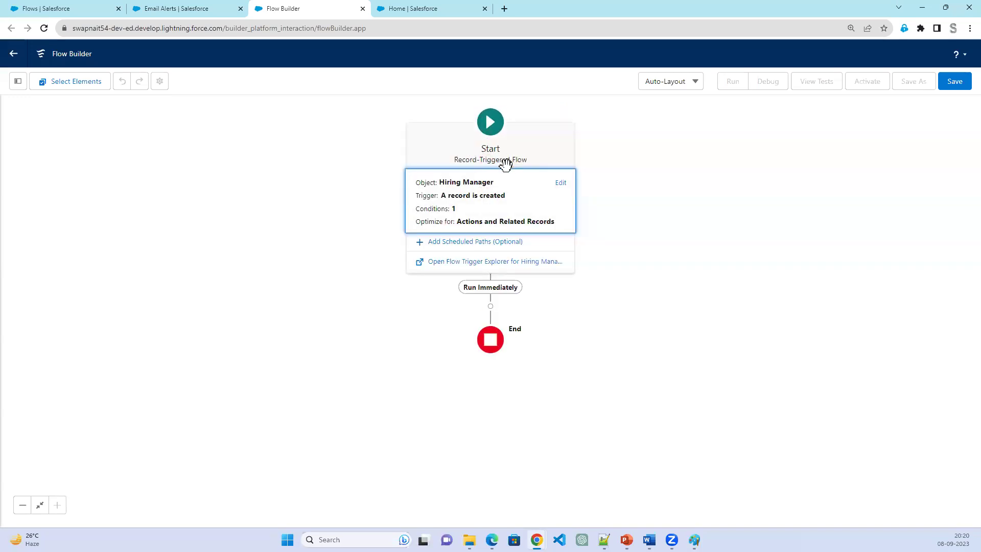
{"action": "left_click", "coordinate": [477, 197]}
Open Flow Trigger Explorer from the Flows setup page, check the email alert page, and return to the flow canvas
{"action": "left_click", "coordinate": [47, 10]}
{"action": "left_click", "coordinate": [884, 116]}
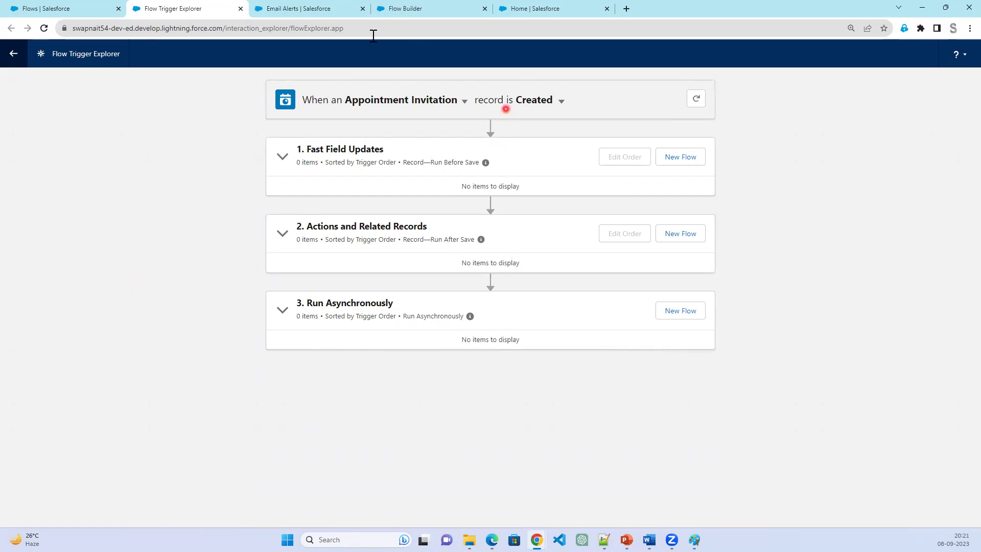
{"action": "left_click", "coordinate": [293, 12]}
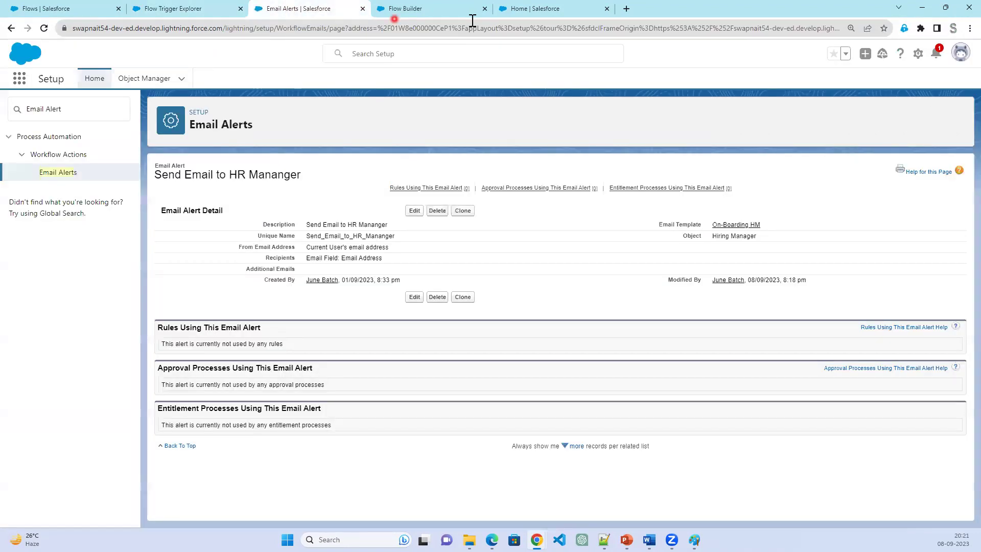
{"action": "left_click", "coordinate": [449, 12]}
{"action": "left_click", "coordinate": [684, 247]}
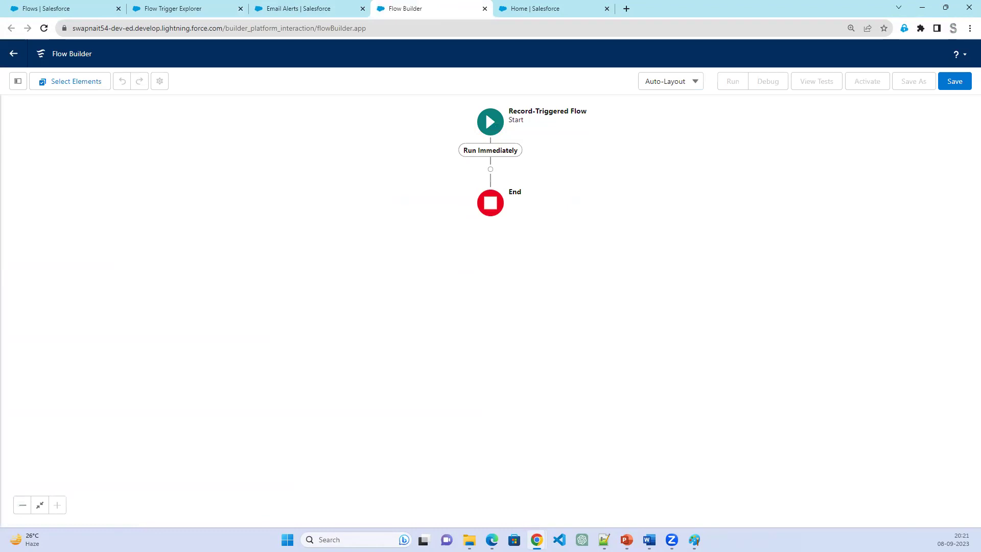
Browse the elements that can be added to the Run Immediately path, from the shortcuts through the Data elements
{"action": "left_click", "coordinate": [491, 169]}
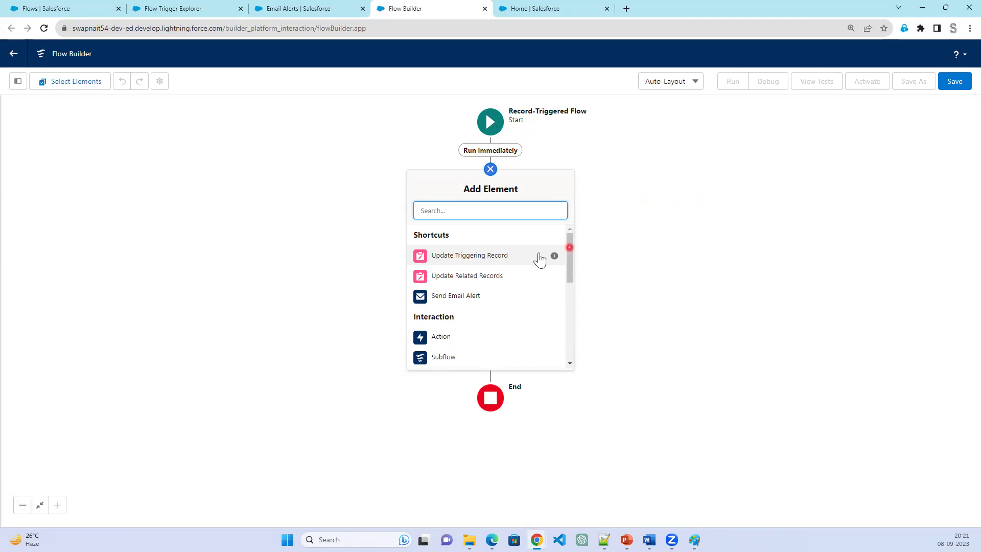
{"action": "scroll", "coordinate": [489, 317], "scroll_direction": "down", "scroll_amount": 1}
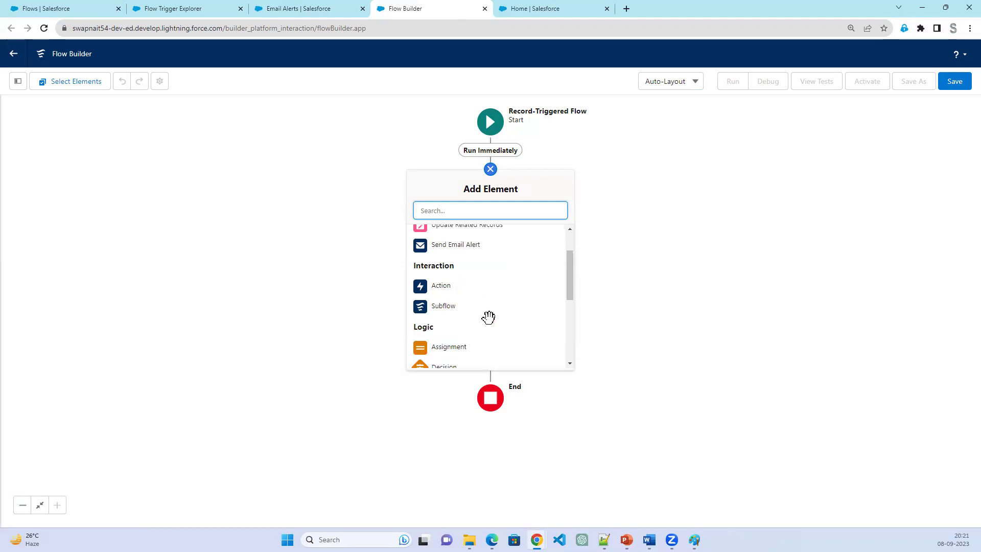
{"action": "scroll", "coordinate": [475, 314], "scroll_direction": "down", "scroll_amount": 1}
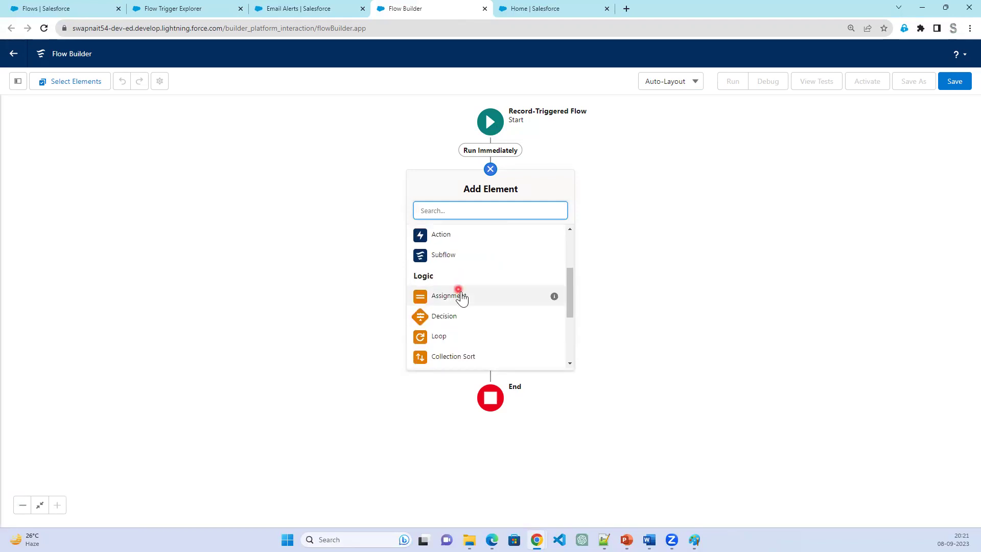
{"action": "scroll", "coordinate": [462, 307], "scroll_direction": "down", "scroll_amount": 2}
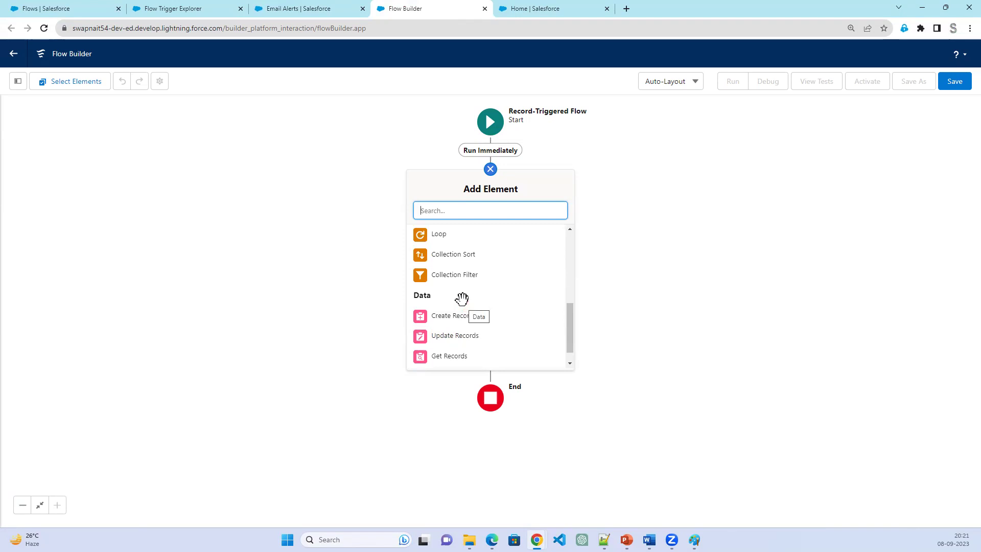
{"action": "scroll", "coordinate": [460, 299], "scroll_direction": "down", "scroll_amount": 1}
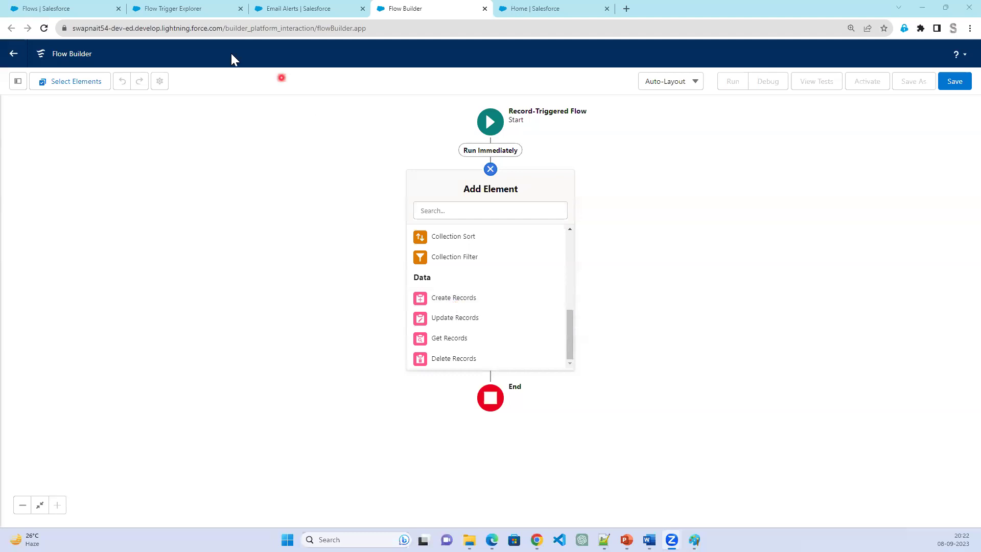
Revisit the Flows page and Flow Trigger Explorer, view the Leads list in the Sales app, and return to Flow Builder
{"action": "left_click", "coordinate": [31, 8]}
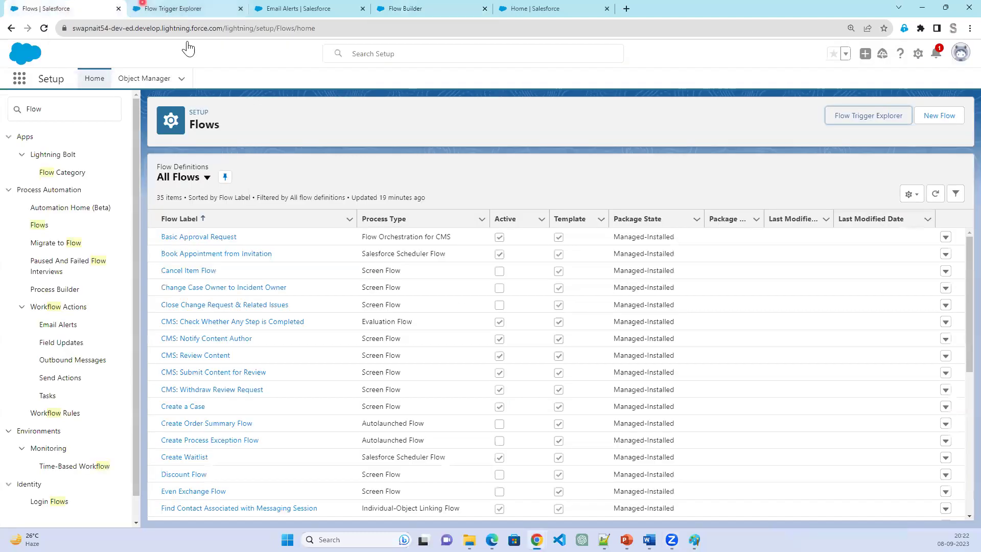
{"action": "left_click", "coordinate": [182, 8]}
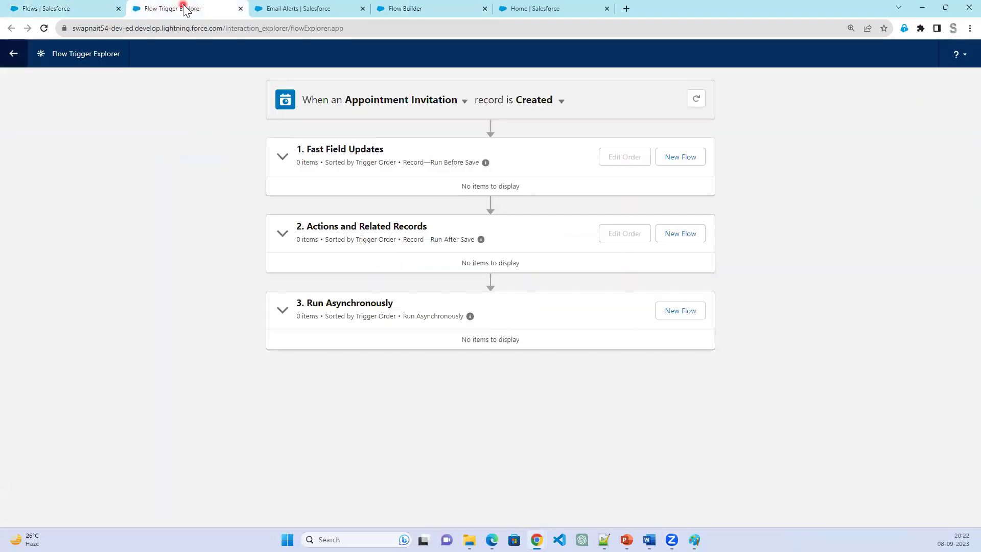
{"action": "left_click", "coordinate": [68, 9]}
{"action": "left_click", "coordinate": [576, 13]}
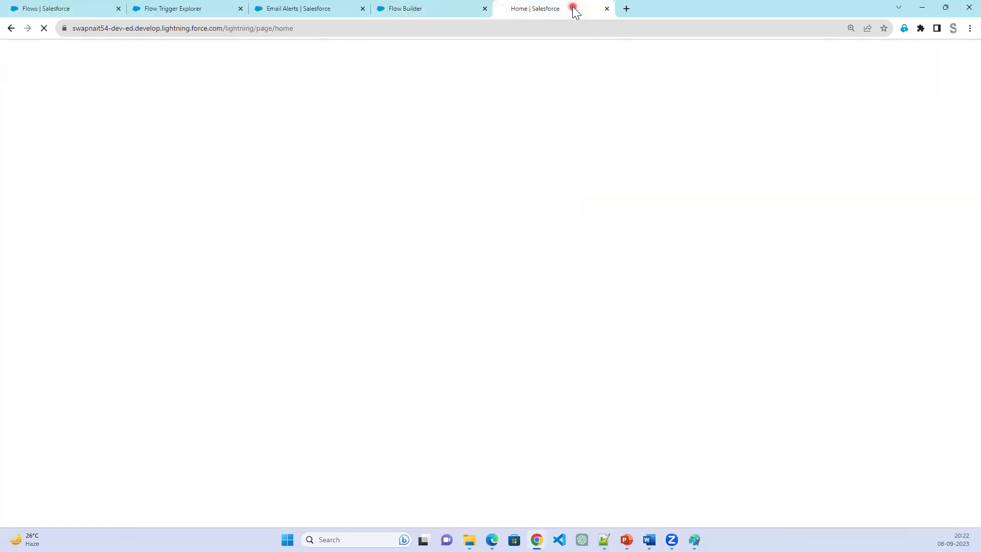
{"action": "left_click", "coordinate": [541, 82]}
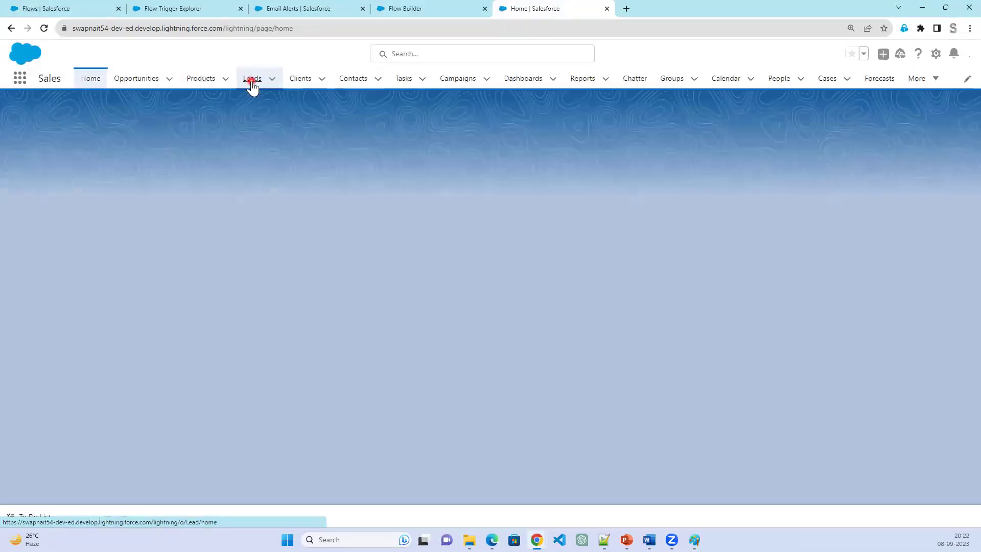
{"action": "left_click", "coordinate": [252, 81]}
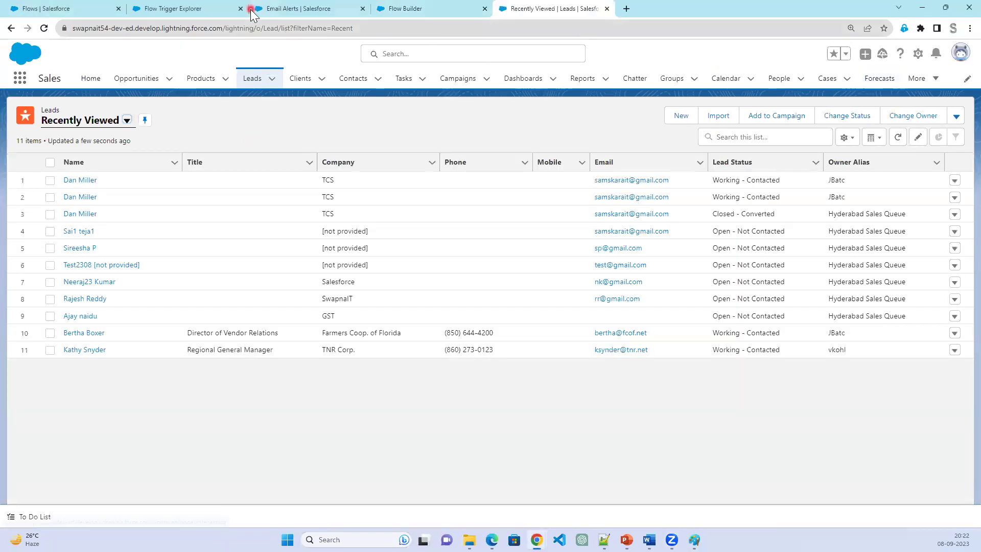
{"action": "left_click", "coordinate": [174, 9]}
{"action": "left_click", "coordinate": [431, 12]}
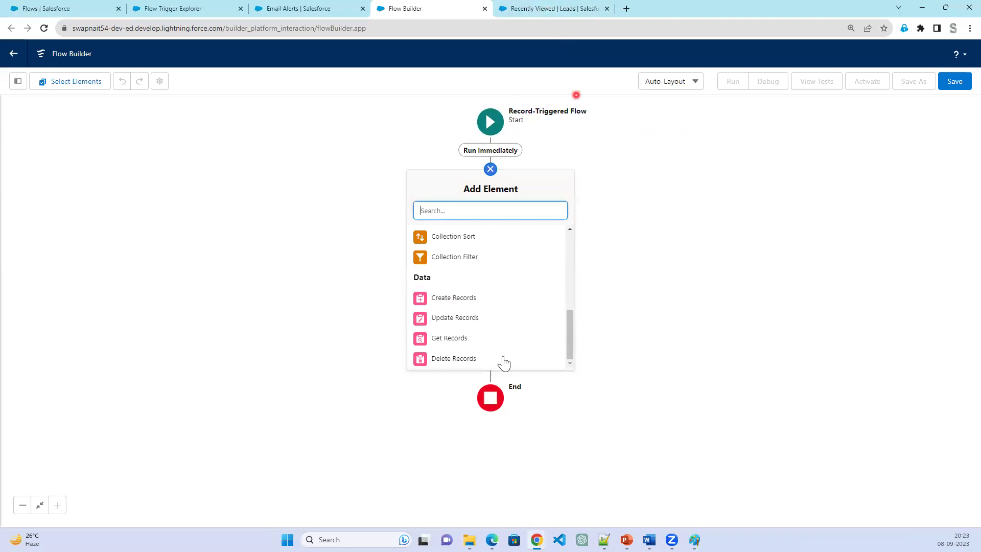
Close the element list and expand the Start element to show its trigger details
{"action": "left_click", "coordinate": [664, 253]}
{"action": "left_click", "coordinate": [664, 232]}
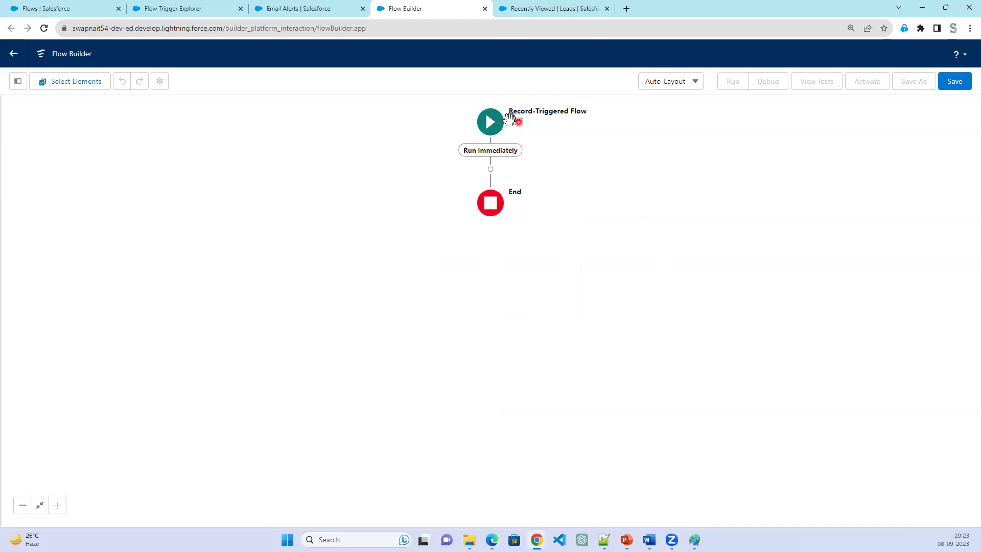
{"action": "left_click", "coordinate": [497, 124]}
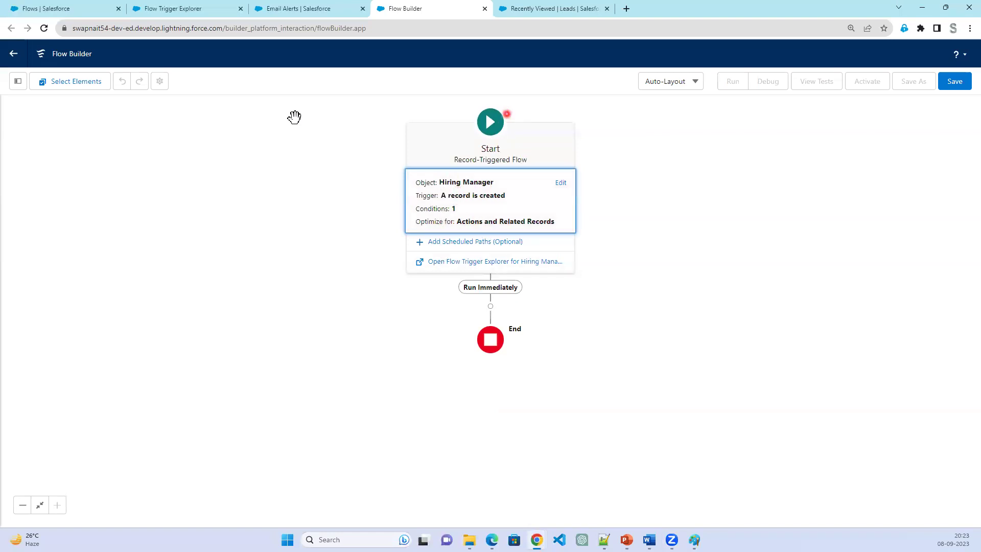
Annotate the canvas beside the Start element with a large box labelled UI and the handwritten text "Hir"
{"action": "mouse_move", "coordinate": [176, 119]}
{"action": "left_mouse_down"}
{"action": "mouse_move", "coordinate": [161, 219]}
{"action": "mouse_move", "coordinate": [319, 205]}
{"action": "mouse_move", "coordinate": [301, 113]}
{"action": "left_mouse_up"}
{"action": "mouse_move", "coordinate": [242, 73]}
{"action": "left_mouse_down"}
{"action": "mouse_move", "coordinate": [244, 88]}
{"action": "mouse_move", "coordinate": [264, 61]}
{"action": "mouse_move", "coordinate": [290, 58]}
{"action": "mouse_move", "coordinate": [289, 83]}
{"action": "left_mouse_up"}
{"action": "left_click", "coordinate": [182, 126]}
{"action": "left_click_drag", "start_coordinate": [182, 127], "coordinate": [186, 151]}
{"action": "mouse_move", "coordinate": [192, 138]}
{"action": "left_mouse_down"}
{"action": "mouse_move", "coordinate": [215, 134]}
{"action": "mouse_move", "coordinate": [228, 111]}
{"action": "left_mouse_up"}
{"action": "left_click", "coordinate": [212, 115]}
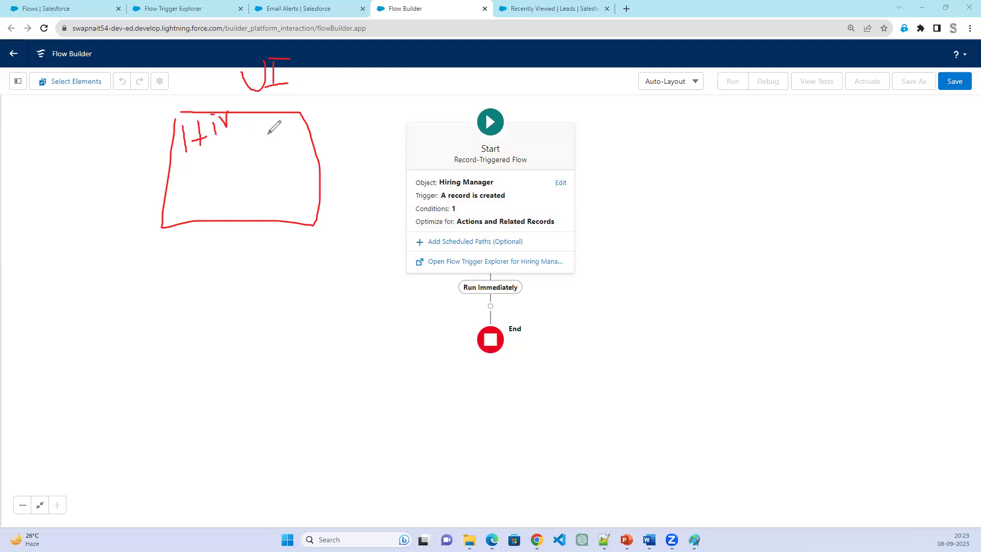
Draw a nested form with a small button, an arrow to the Start element, a frame around its trigger details, and an envelope
{"action": "mouse_move", "coordinate": [212, 151]}
{"action": "left_mouse_down"}
{"action": "mouse_move", "coordinate": [277, 210]}
{"action": "mouse_move", "coordinate": [279, 145]}
{"action": "left_mouse_up"}
{"action": "mouse_move", "coordinate": [251, 194]}
{"action": "left_mouse_down"}
{"action": "mouse_move", "coordinate": [252, 207]}
{"action": "mouse_move", "coordinate": [273, 197]}
{"action": "mouse_move", "coordinate": [250, 194]}
{"action": "mouse_move", "coordinate": [259, 206]}
{"action": "mouse_move", "coordinate": [271, 197]}
{"action": "mouse_move", "coordinate": [263, 198]}
{"action": "left_mouse_up"}
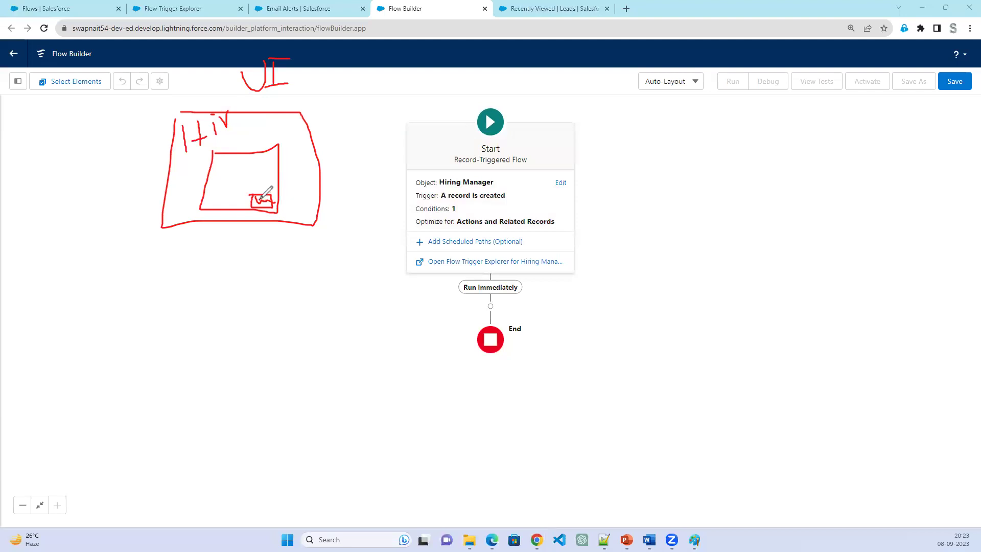
{"action": "mouse_move", "coordinate": [260, 199]}
{"action": "left_mouse_down"}
{"action": "mouse_move", "coordinate": [396, 160]}
{"action": "mouse_move", "coordinate": [434, 159]}
{"action": "mouse_move", "coordinate": [448, 163]}
{"action": "mouse_move", "coordinate": [404, 168]}
{"action": "mouse_move", "coordinate": [407, 222]}
{"action": "mouse_move", "coordinate": [575, 228]}
{"action": "mouse_move", "coordinate": [584, 179]}
{"action": "mouse_move", "coordinate": [549, 165]}
{"action": "mouse_move", "coordinate": [414, 166]}
{"action": "left_mouse_up"}
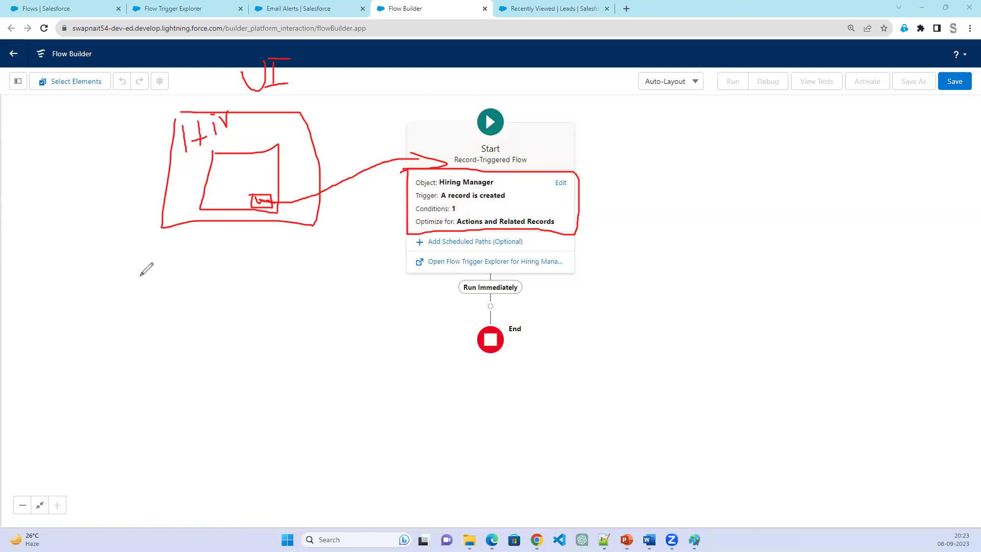
{"action": "mouse_move", "coordinate": [109, 292]}
{"action": "left_mouse_down"}
{"action": "mouse_move", "coordinate": [164, 328]}
{"action": "mouse_move", "coordinate": [131, 277]}
{"action": "mouse_move", "coordinate": [117, 280]}
{"action": "mouse_move", "coordinate": [137, 313]}
{"action": "mouse_move", "coordinate": [175, 283]}
{"action": "left_mouse_up"}
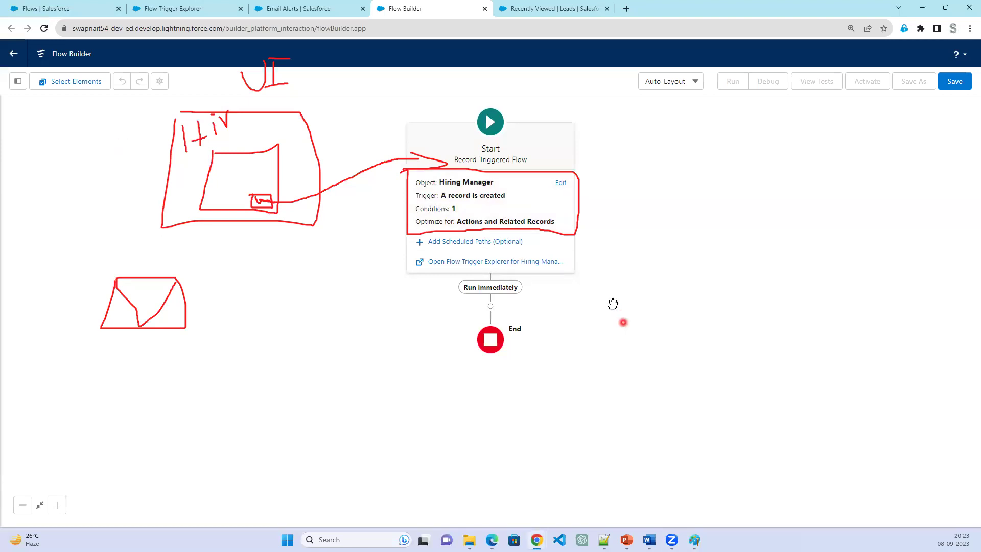
Add an Action element to the Run Immediately path and clear the drawn annotations from the screen
{"action": "left_click", "coordinate": [547, 248]}
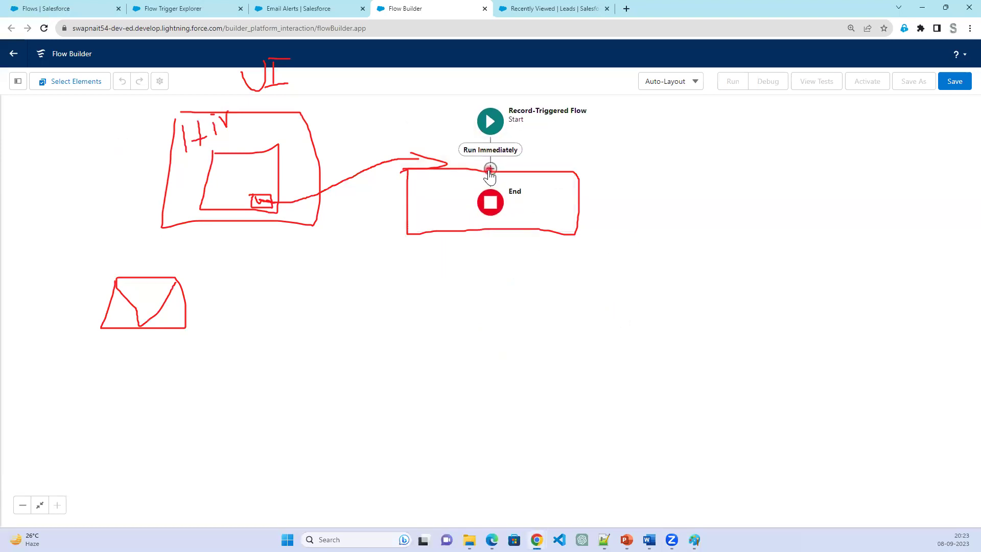
{"action": "left_click", "coordinate": [491, 169]}
{"action": "scroll", "coordinate": [494, 311], "scroll_direction": "down", "scroll_amount": 5}
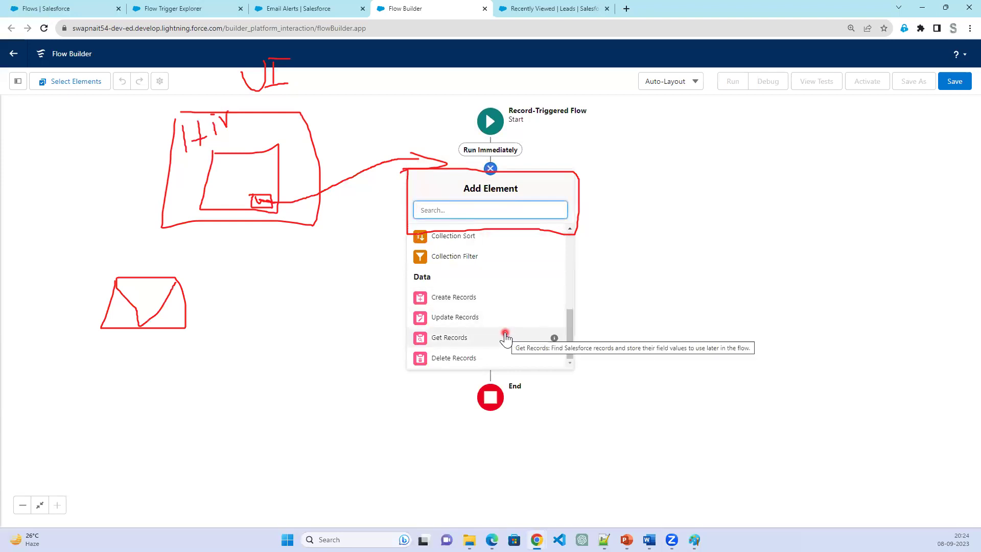
{"action": "scroll", "coordinate": [506, 337], "scroll_direction": "up", "scroll_amount": 1}
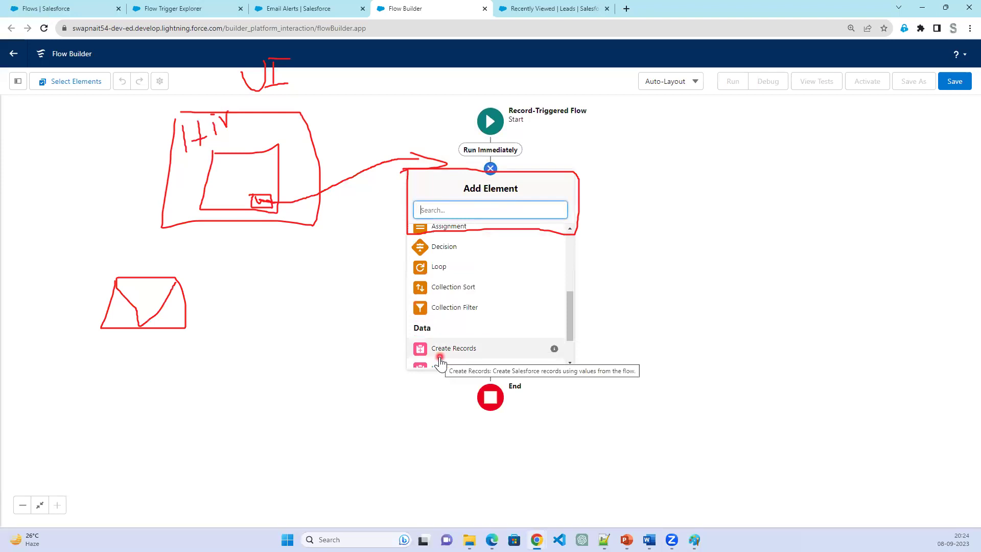
{"action": "scroll", "coordinate": [439, 361], "scroll_direction": "up", "scroll_amount": 1}
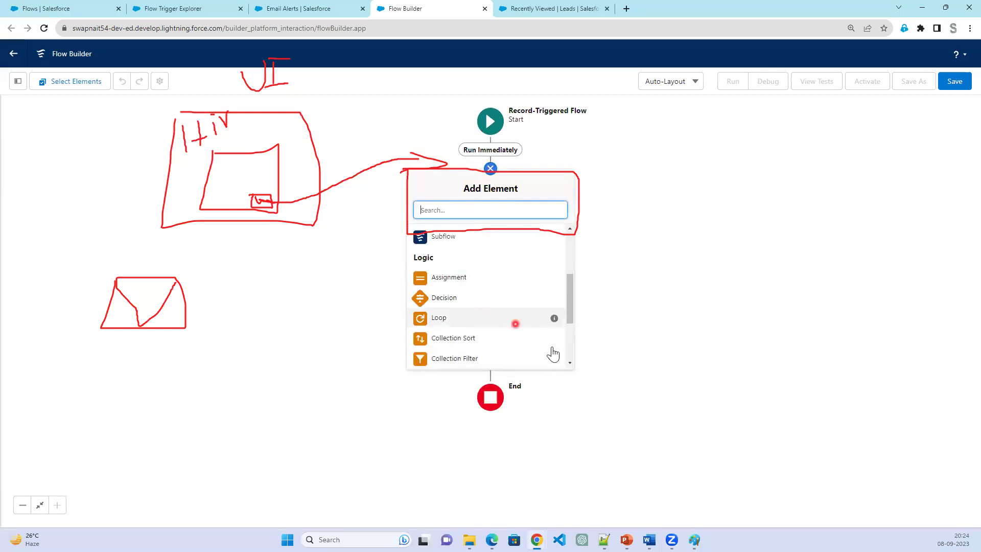
{"action": "left_click", "coordinate": [569, 363]}
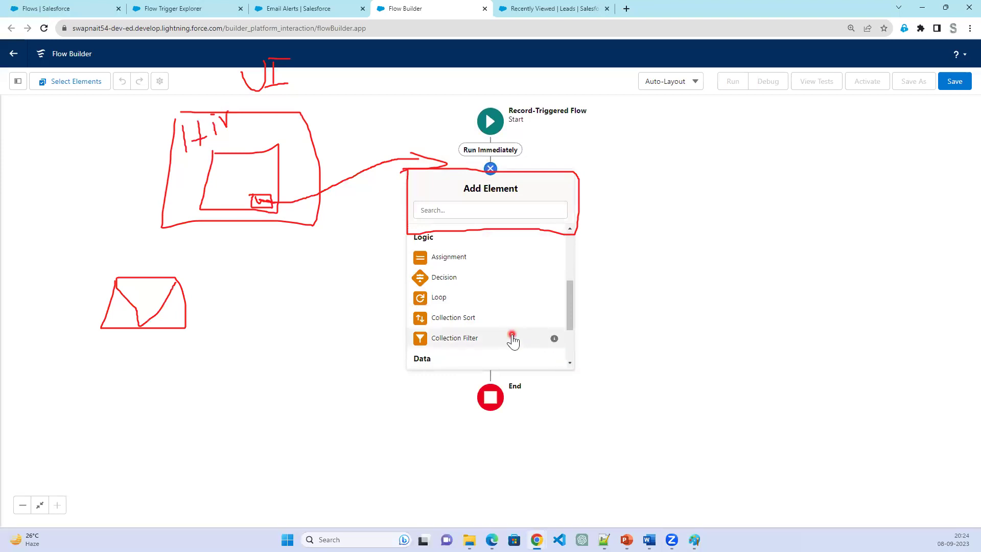
{"action": "scroll", "coordinate": [488, 315], "scroll_direction": "up", "scroll_amount": 3}
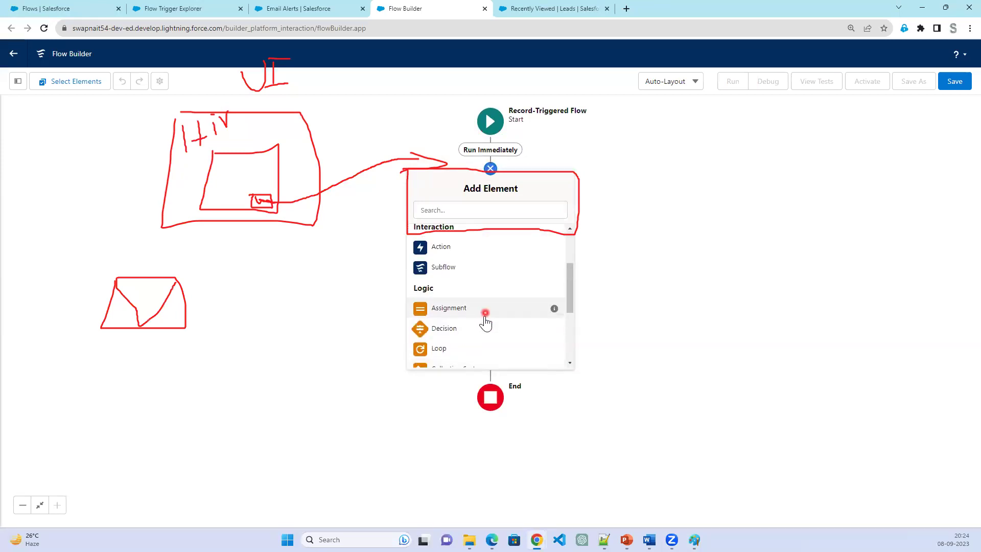
{"action": "scroll", "coordinate": [483, 315], "scroll_direction": "down", "scroll_amount": 3}
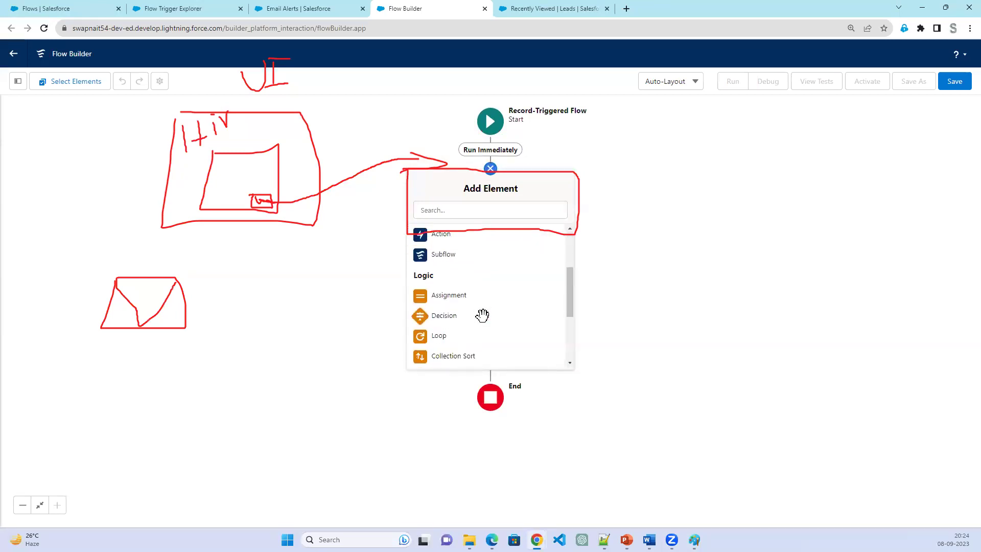
{"action": "left_click", "coordinate": [571, 230]}
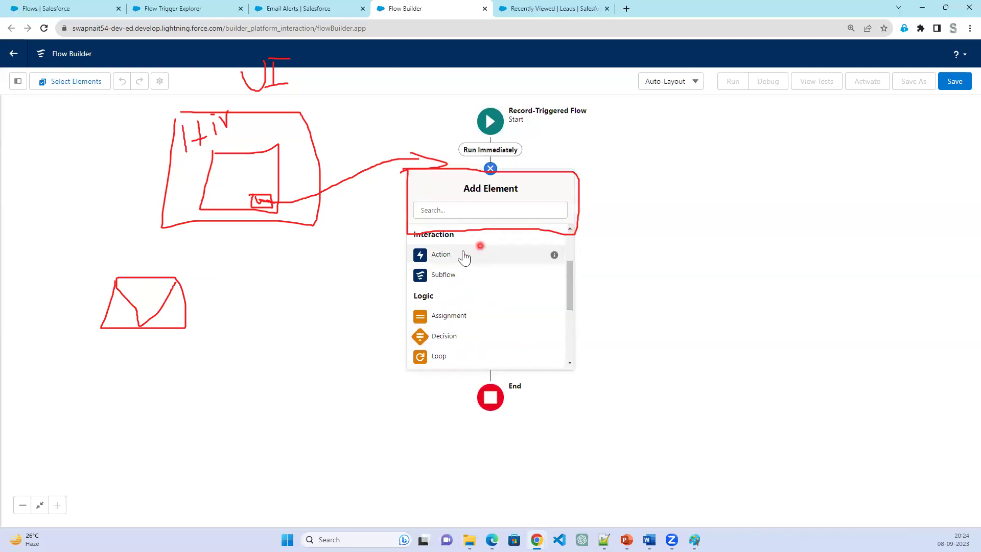
{"action": "left_click", "coordinate": [437, 256]}
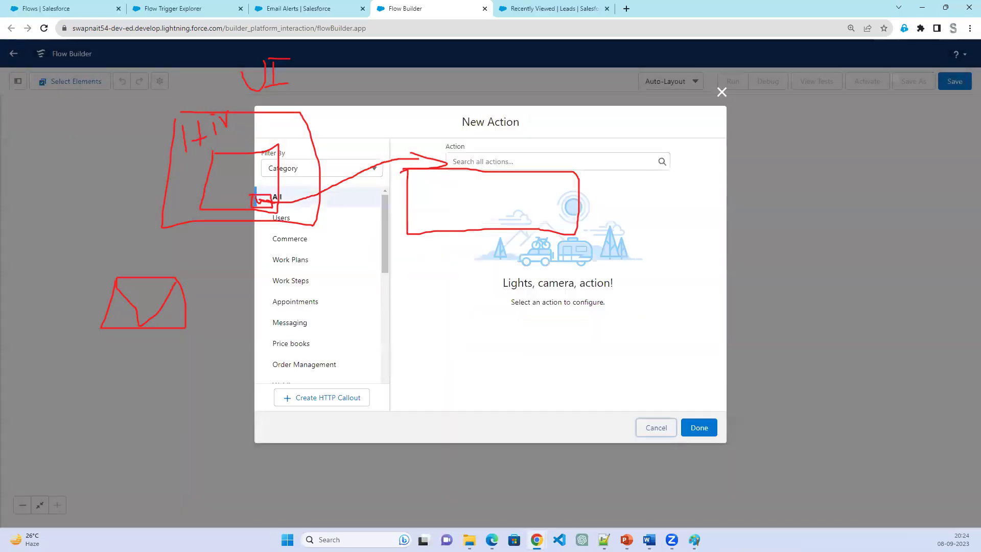
{"action": "key", "text": "Escape"}
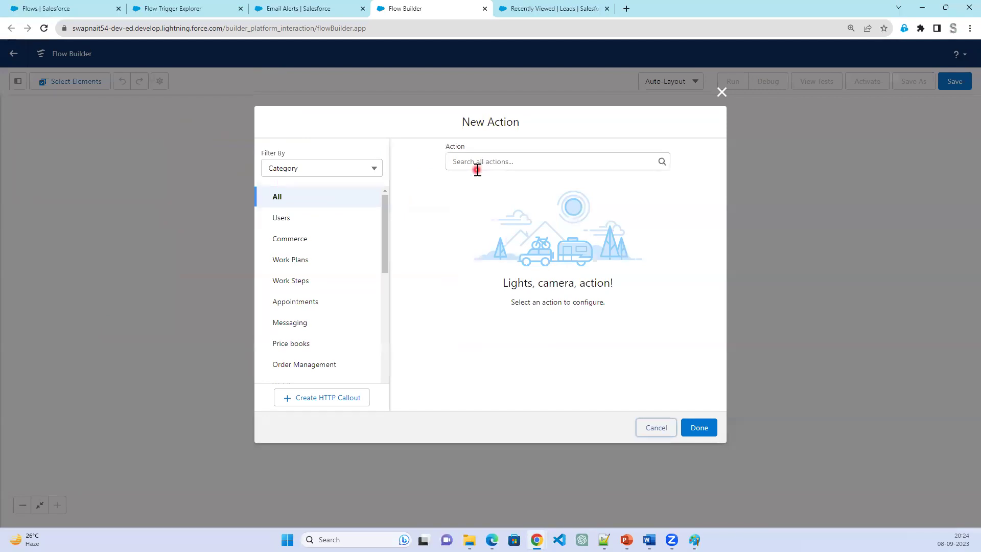
Select the Send Email action from the Email category for the new action
{"action": "left_click", "coordinate": [362, 176]}
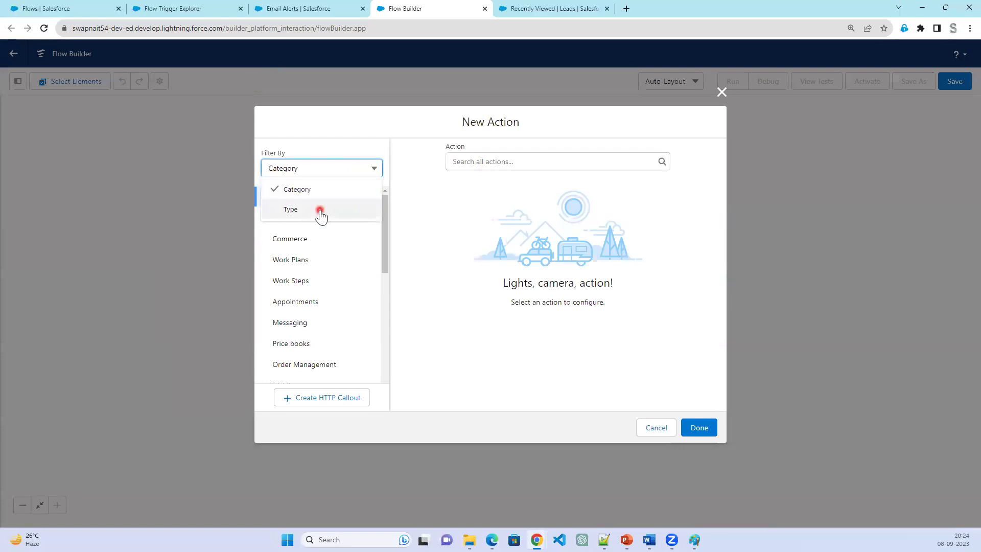
{"action": "left_click", "coordinate": [452, 255]}
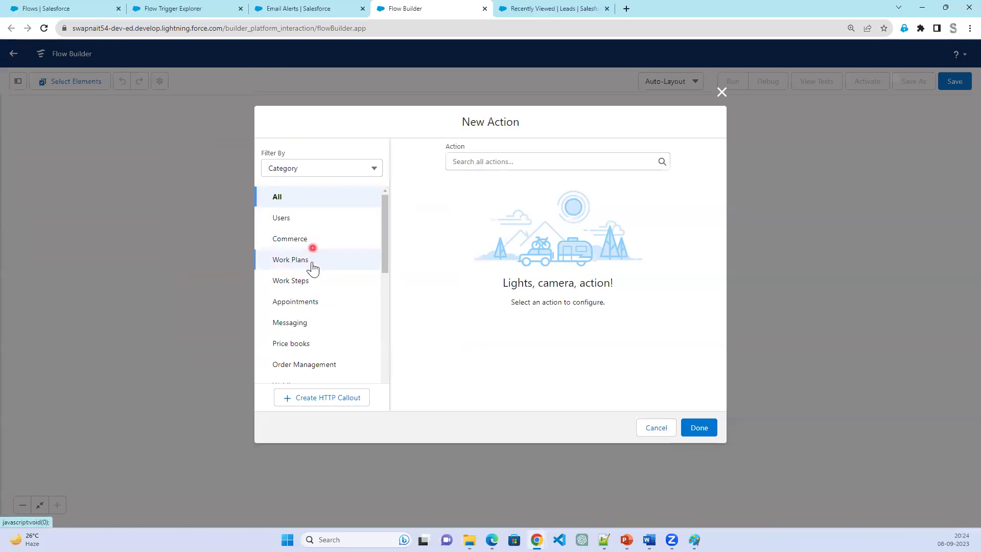
{"action": "scroll", "coordinate": [330, 305], "scroll_direction": "down", "scroll_amount": 1}
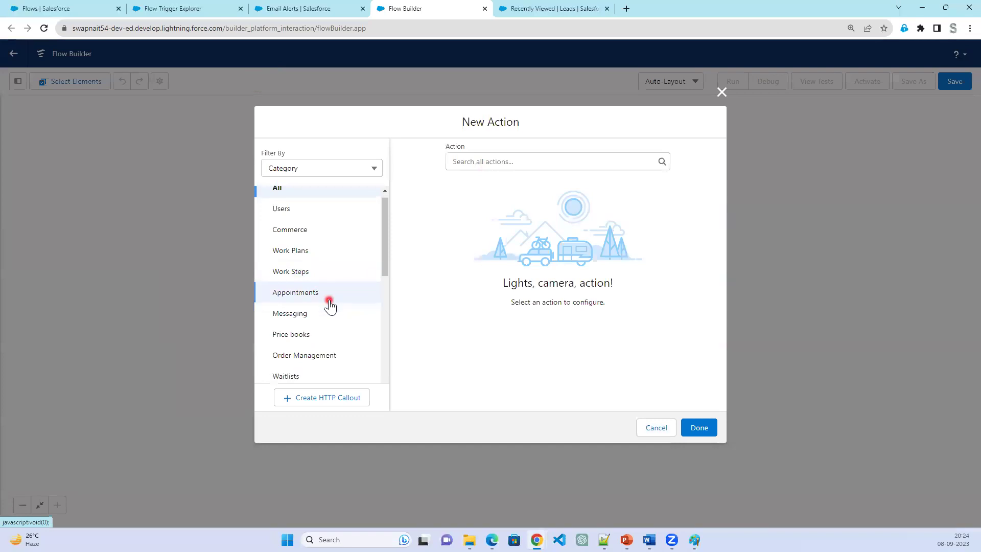
{"action": "scroll", "coordinate": [330, 305], "scroll_direction": "down", "scroll_amount": 1}
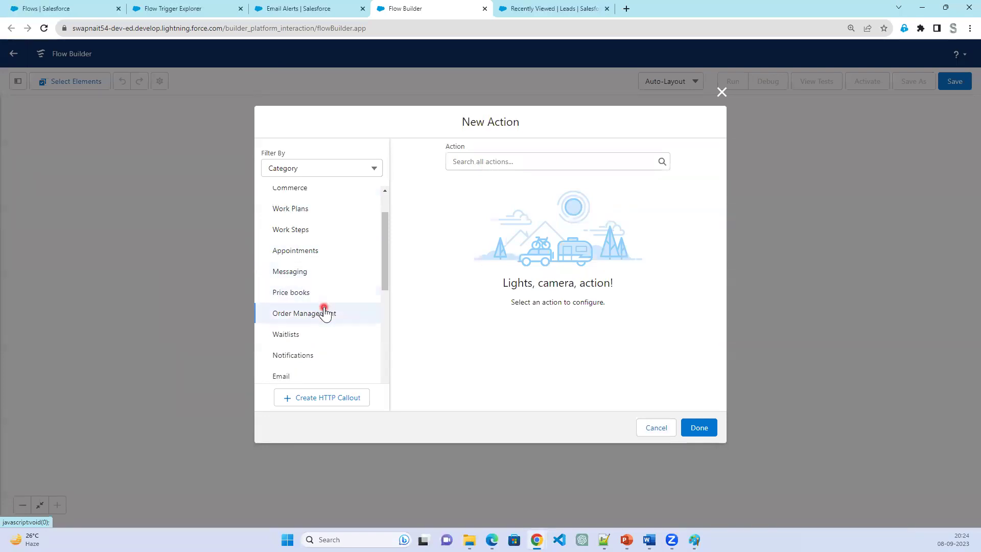
{"action": "scroll", "coordinate": [325, 354], "scroll_direction": "down", "scroll_amount": 2}
{"action": "left_click", "coordinate": [316, 279]}
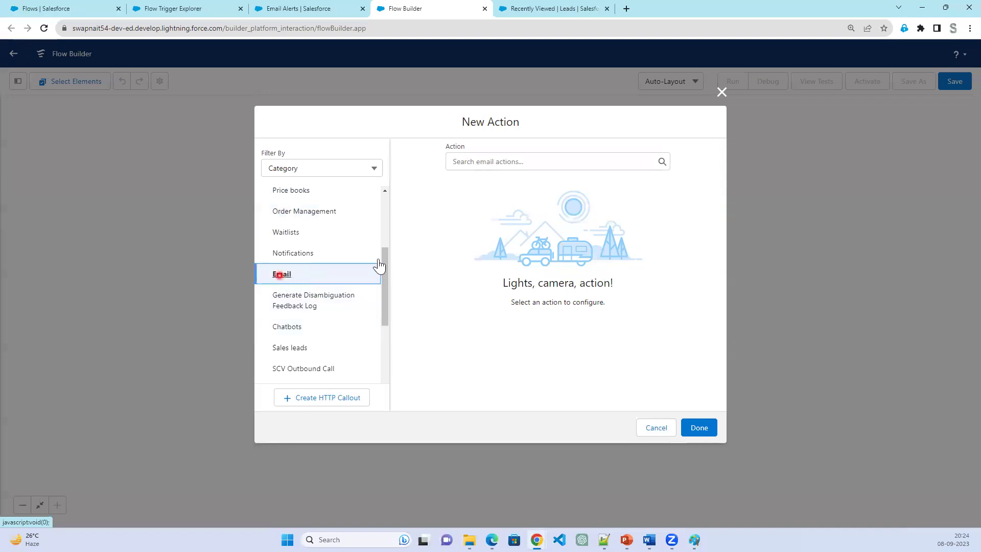
{"action": "left_click", "coordinate": [532, 161]}
{"action": "left_click", "coordinate": [525, 199]}
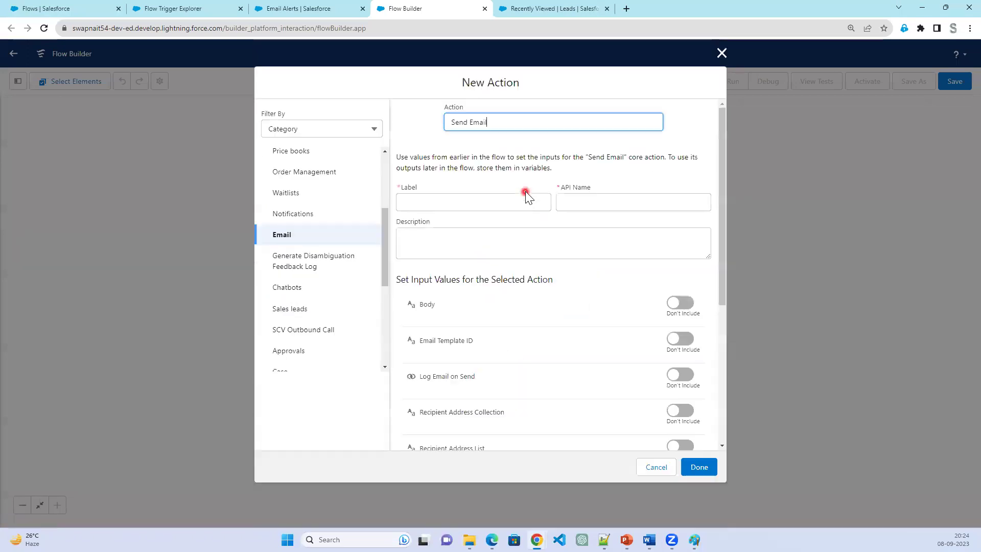
{"action": "left_click", "coordinate": [499, 128]}
{"action": "left_click", "coordinate": [426, 203]}
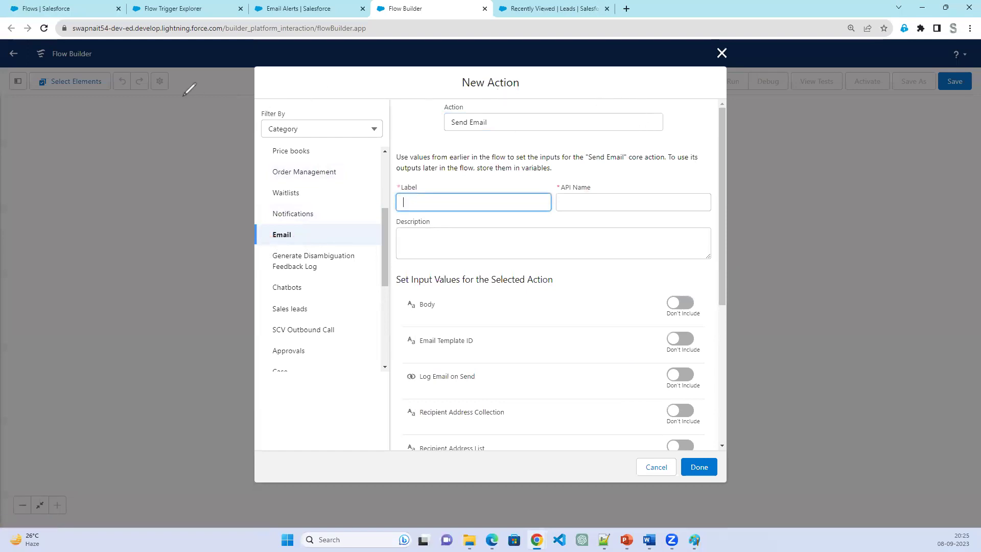
Annotate the screen beside the New Action dialog with the text "Email Template on Flow"
{"action": "left_click", "coordinate": [81, 179]}
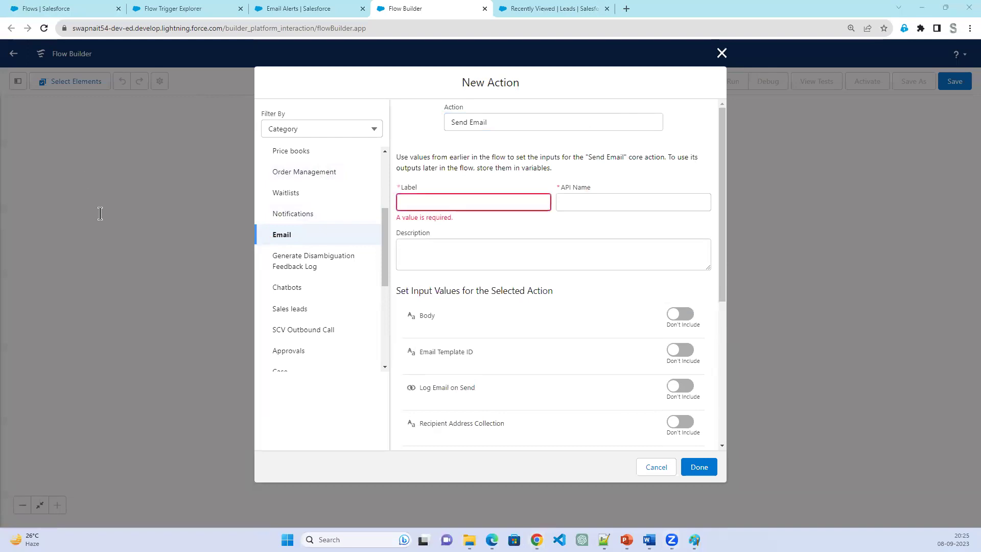
{"action": "left_click", "coordinate": [150, 208]}
{"action": "type", "text": "Em"}
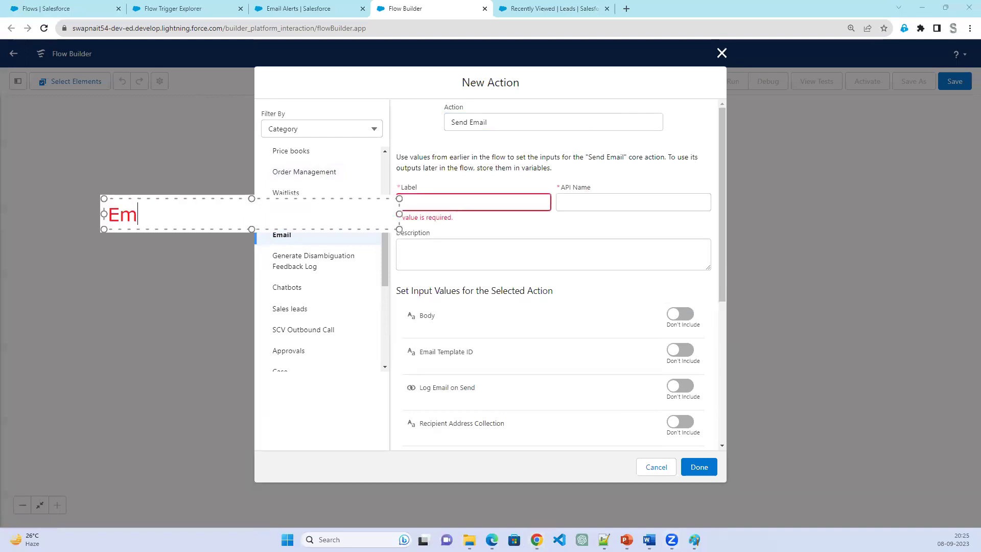
{"action": "type", "text": "ail Temp"}
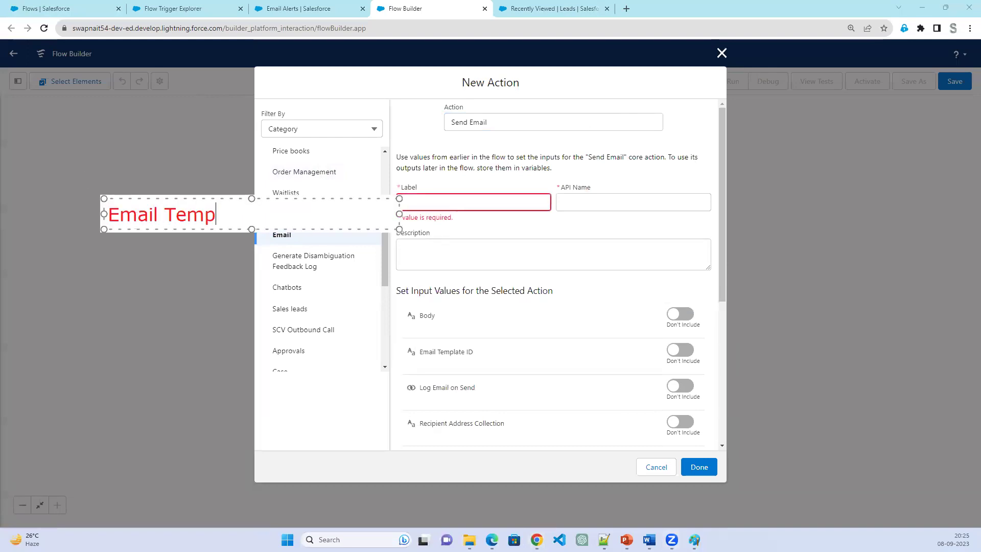
{"action": "type", "text": "late on Flow"}
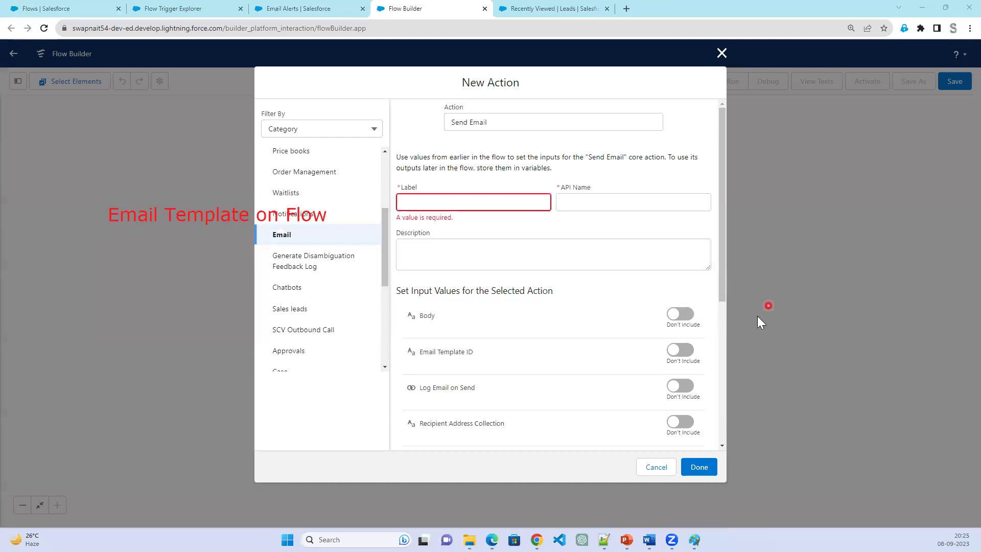
Include the Body, Email Template ID, Recipient ID and Subject inputs in the Send Email action, and clear the text annotation
{"action": "left_click", "coordinate": [681, 313]}
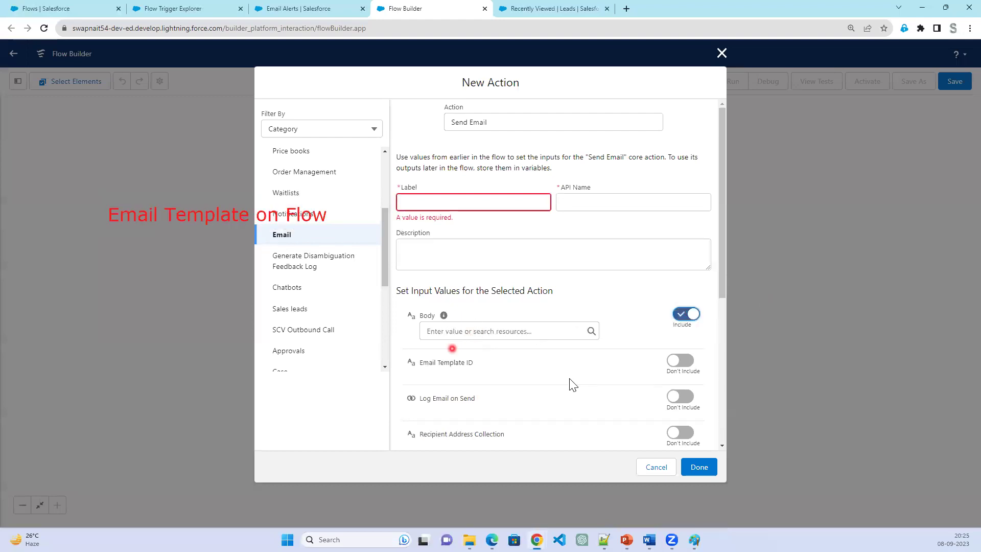
{"action": "left_click", "coordinate": [685, 364]}
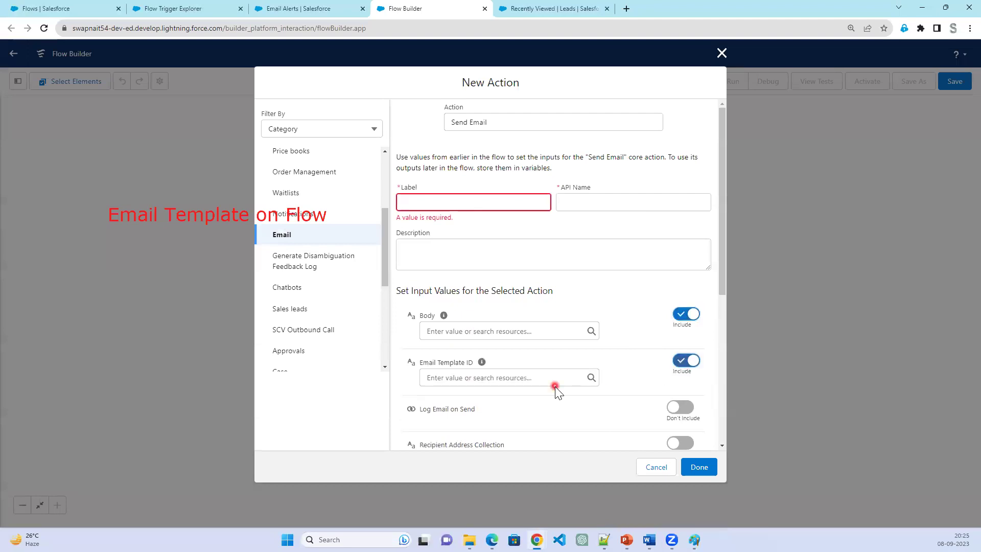
{"action": "scroll", "coordinate": [549, 391], "scroll_direction": "down", "scroll_amount": 1}
{"action": "scroll", "coordinate": [543, 403], "scroll_direction": "down", "scroll_amount": 1}
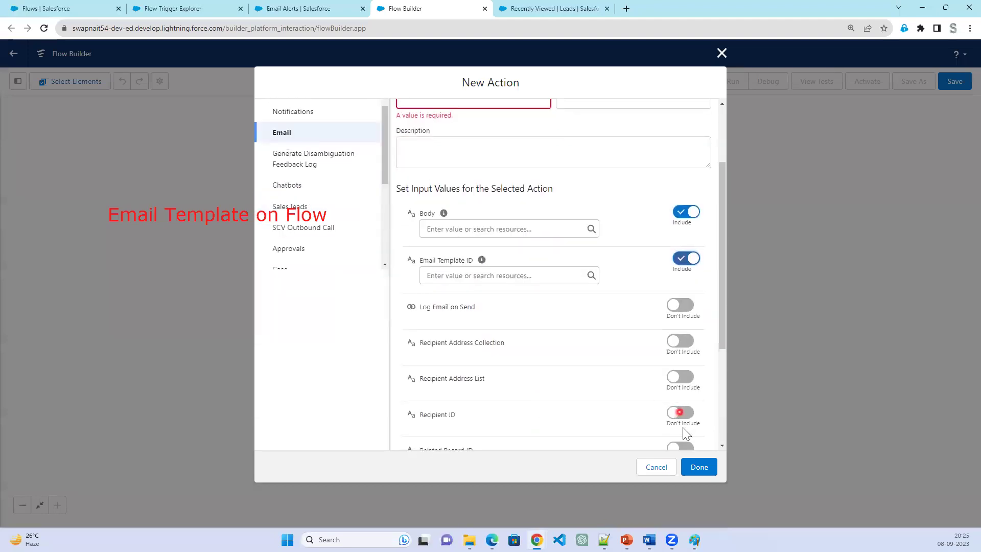
{"action": "left_click", "coordinate": [686, 414]}
{"action": "scroll", "coordinate": [514, 398], "scroll_direction": "down", "scroll_amount": 2}
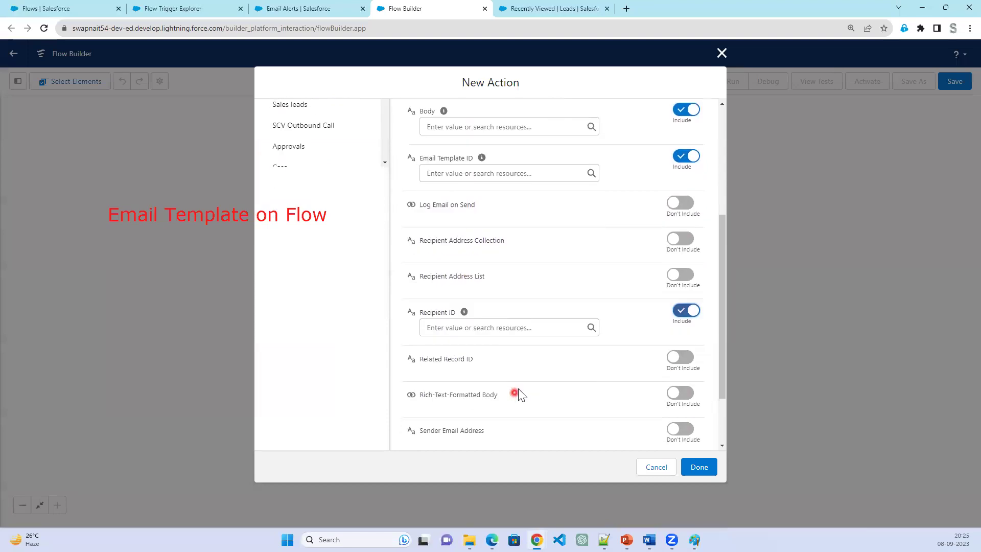
{"action": "scroll", "coordinate": [593, 420], "scroll_direction": "down", "scroll_amount": 2}
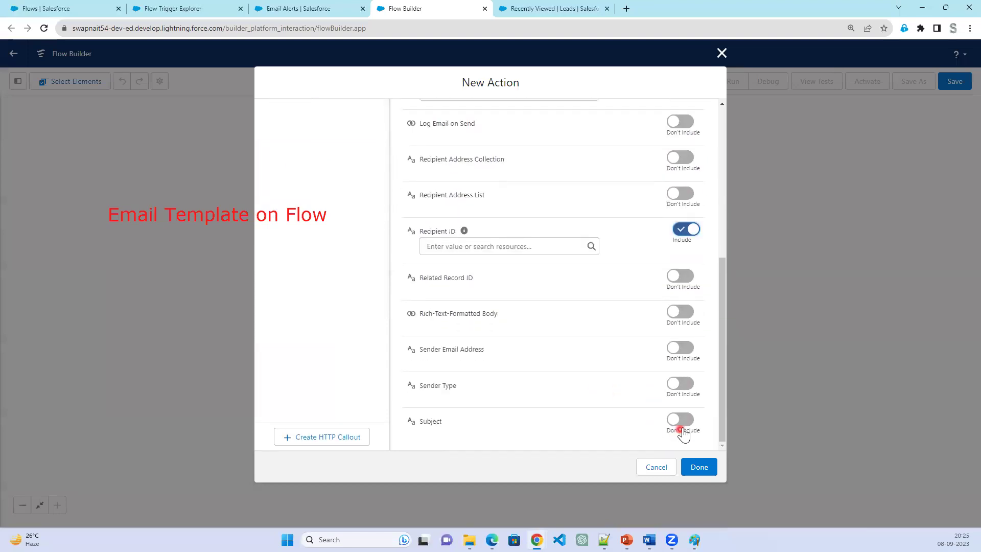
{"action": "left_click", "coordinate": [688, 421]}
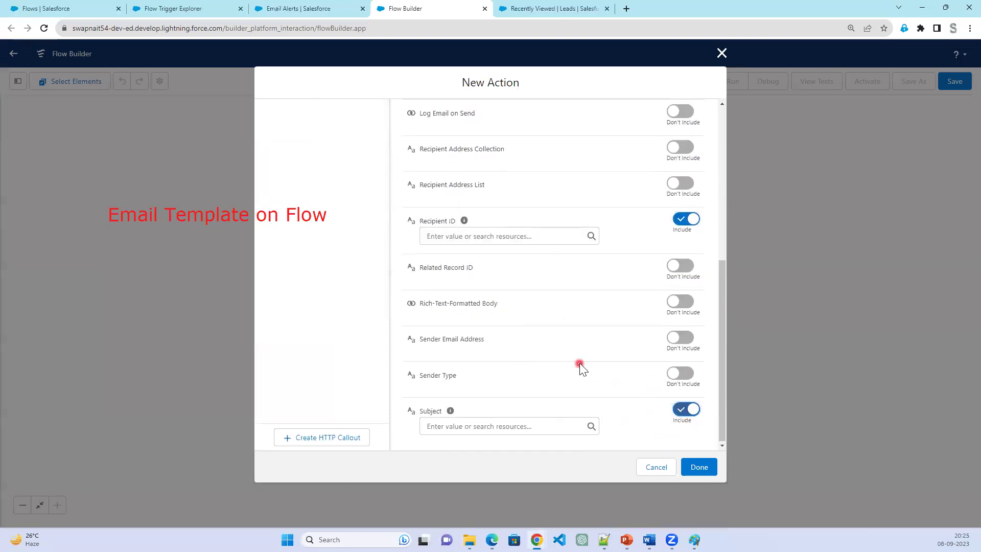
{"action": "scroll", "coordinate": [580, 364], "scroll_direction": "up", "scroll_amount": 5}
{"action": "scroll", "coordinate": [580, 363], "scroll_direction": "up", "scroll_amount": 2}
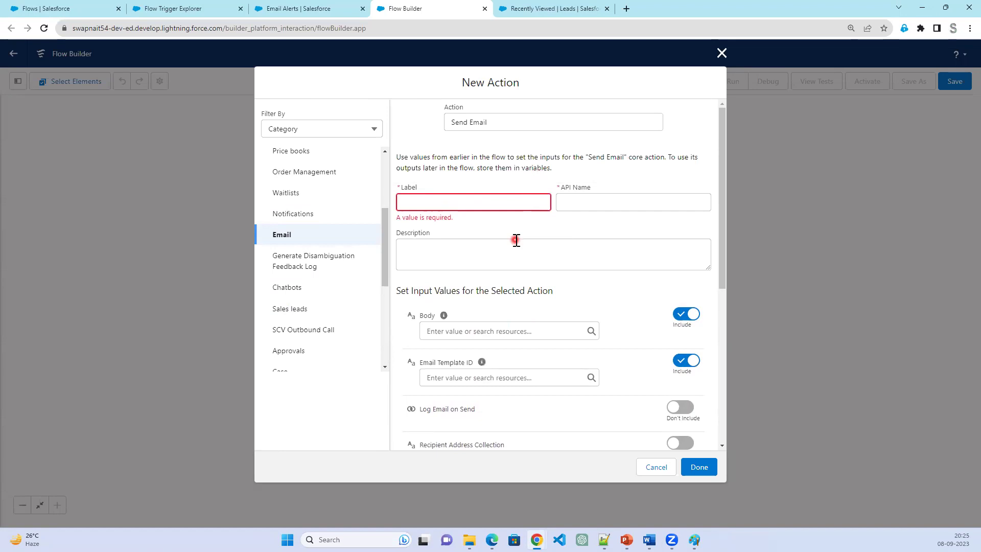
Check the Send Email to HR Mananger alert details in Setup and return to the New Action dialog
{"action": "left_click", "coordinate": [308, 11]}
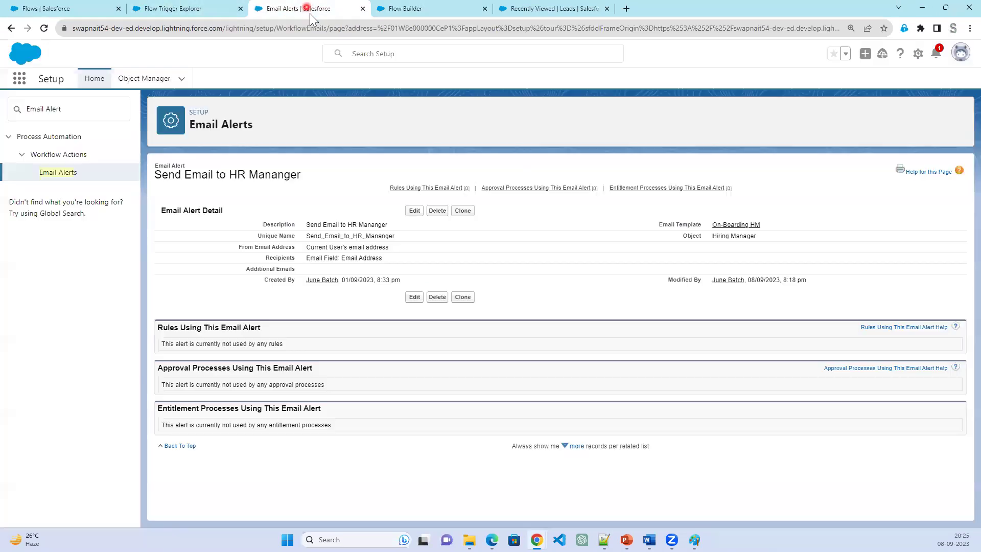
{"action": "left_click", "coordinate": [422, 13]}
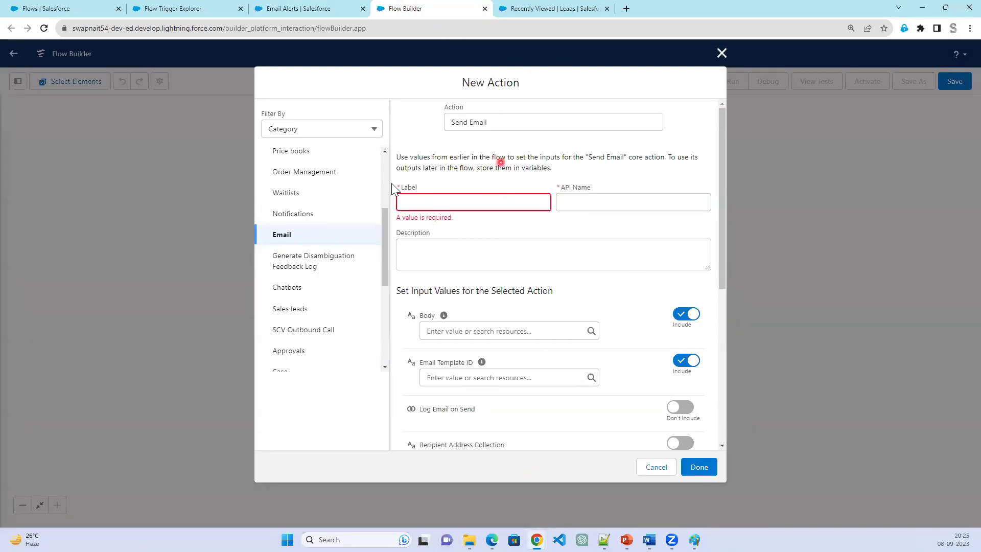
Filter the new action's list by type to Email Alert, and revisit the Send Email to HR Mananger alert details in Setup
{"action": "left_click", "coordinate": [338, 131]}
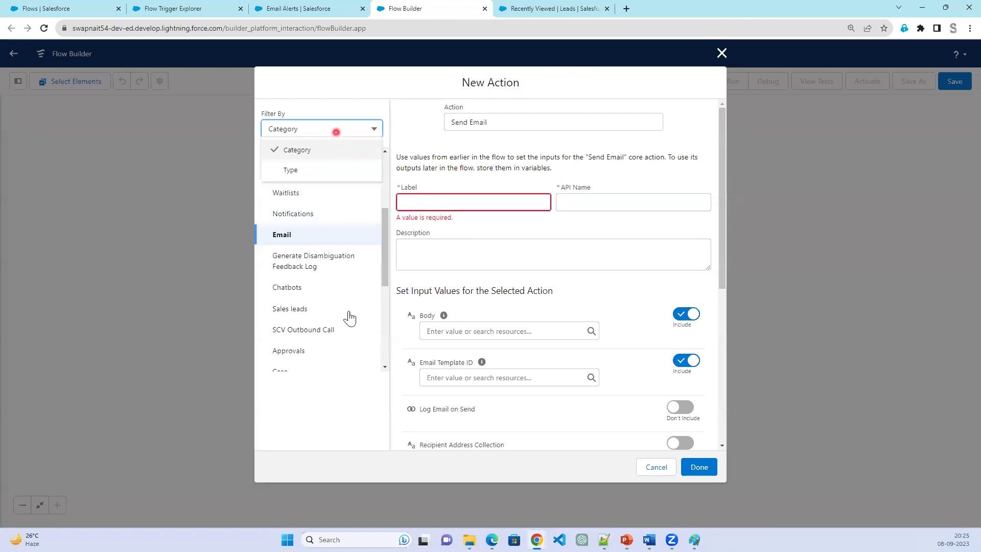
{"action": "left_click", "coordinate": [300, 170]}
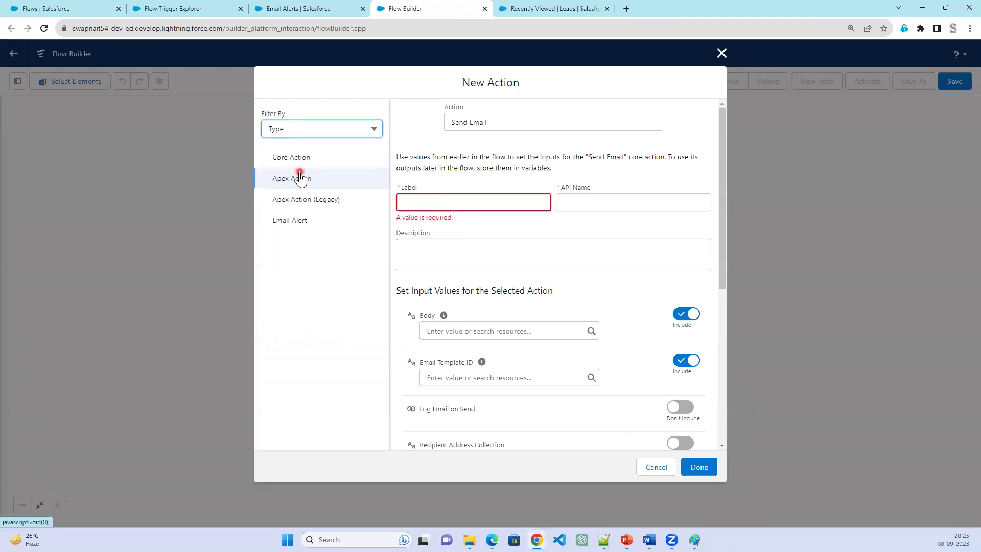
{"action": "left_click", "coordinate": [468, 291]}
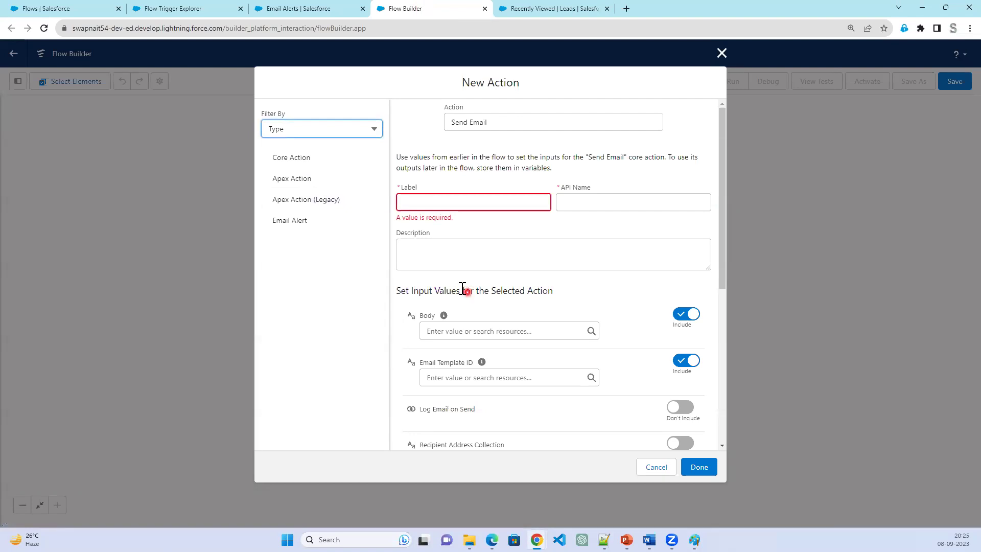
{"action": "left_click", "coordinate": [296, 224]}
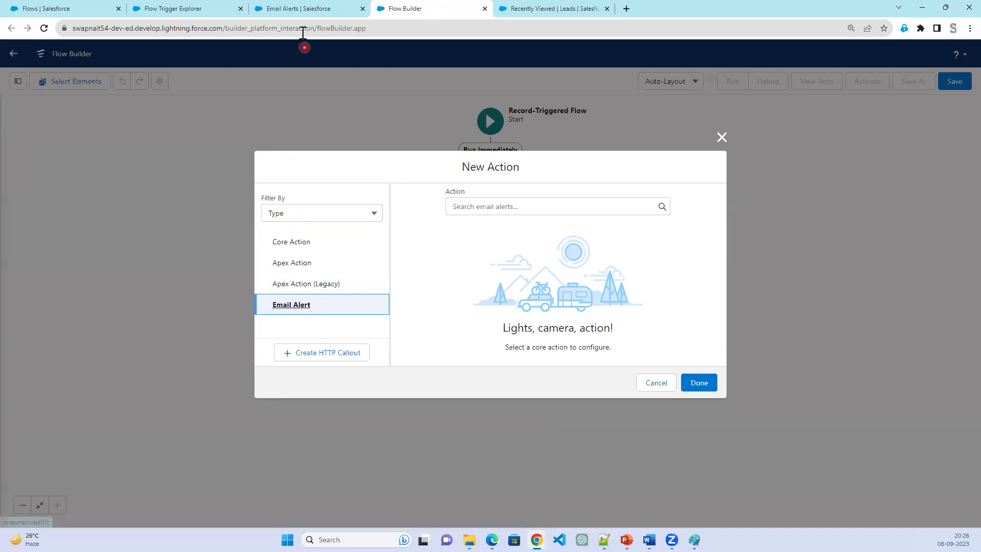
{"action": "left_click", "coordinate": [300, 7]}
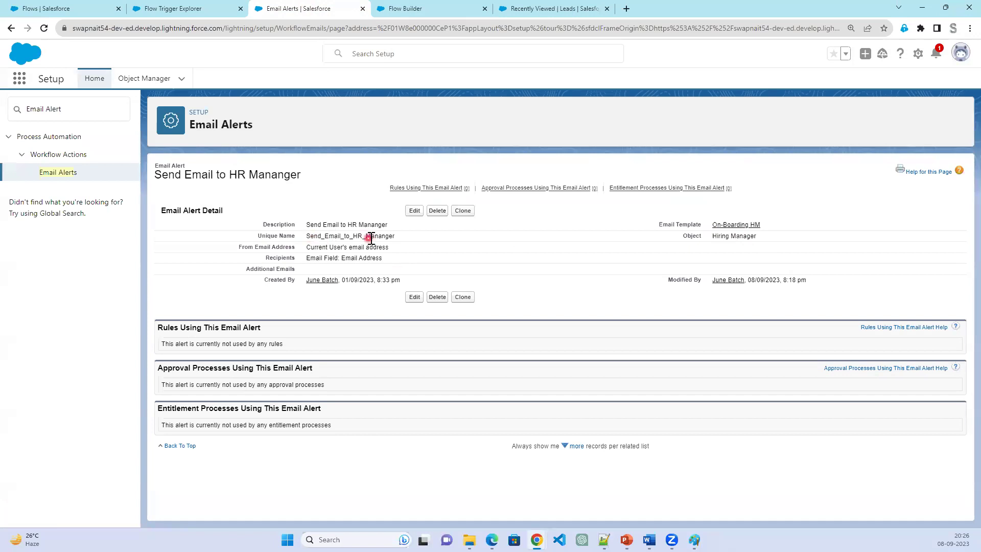
Choose the Send Email to HR Mananger email alert as the new action and label it "Send Email to HR"
{"action": "left_click", "coordinate": [427, 8]}
{"action": "left_click", "coordinate": [486, 205]}
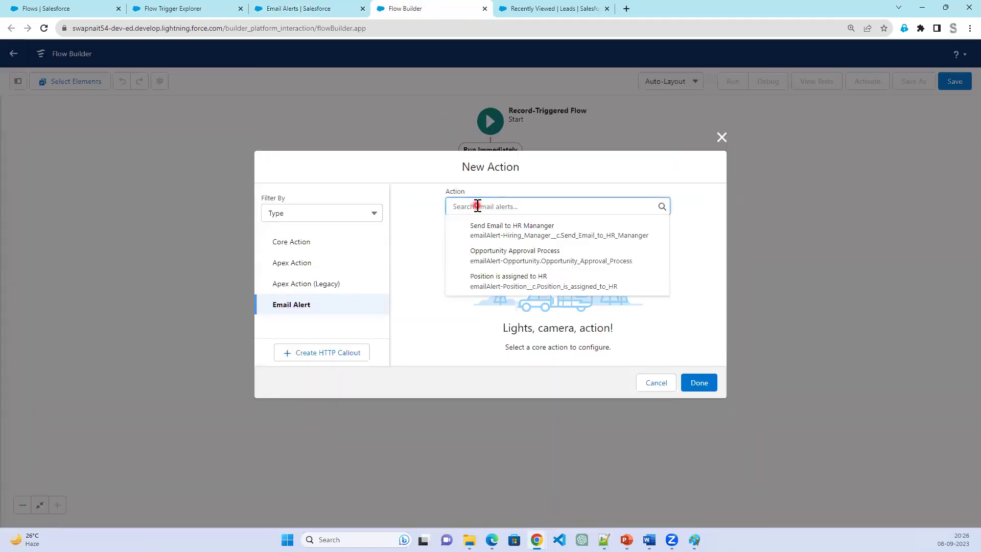
{"action": "left_click", "coordinate": [543, 235]}
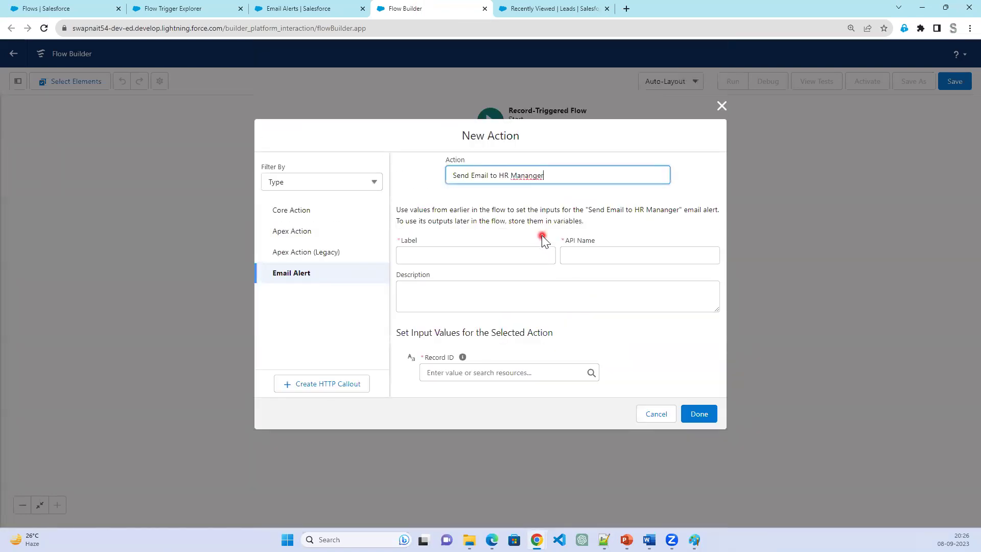
{"action": "left_click", "coordinate": [477, 255]}
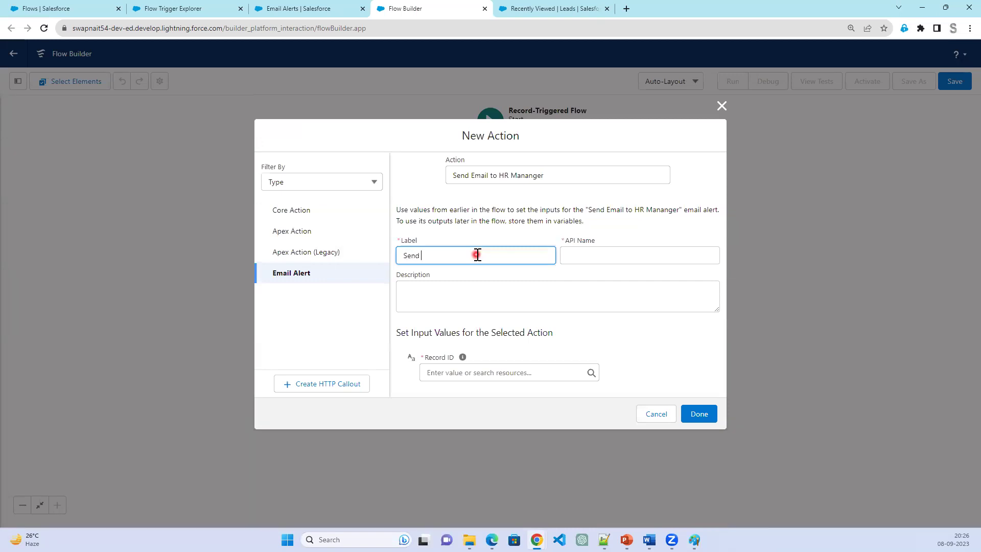
{"action": "type", "text": "Send Email to HR"}
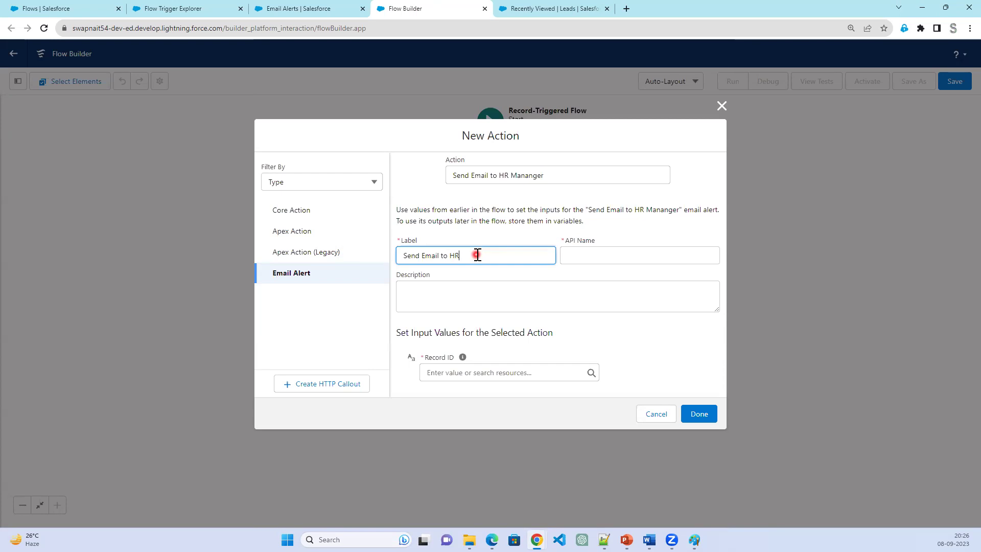
{"action": "key", "text": "Tab"}
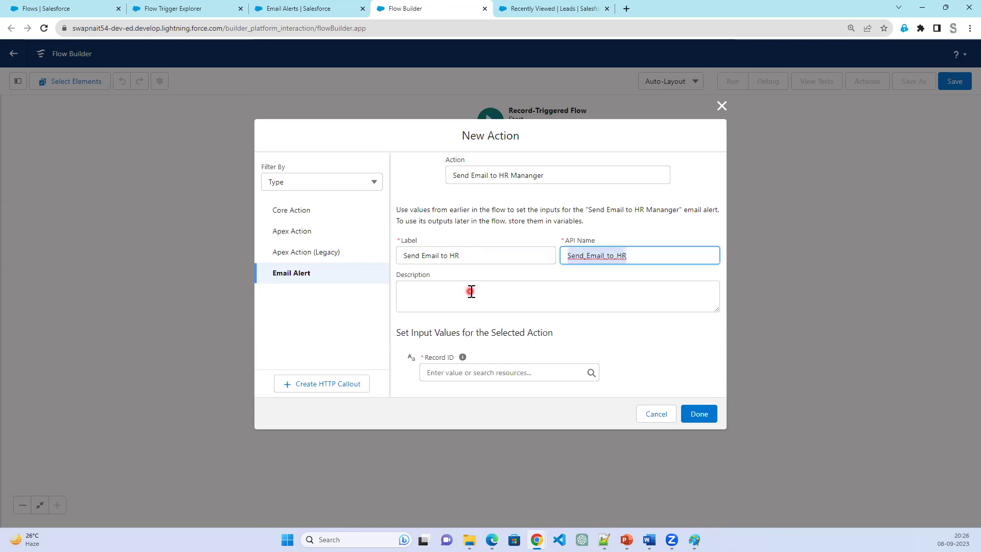
Look at the resources offered for Record ID, and recheck the Send Email to HR Mananger alert details in Setup
{"action": "left_click", "coordinate": [469, 378]}
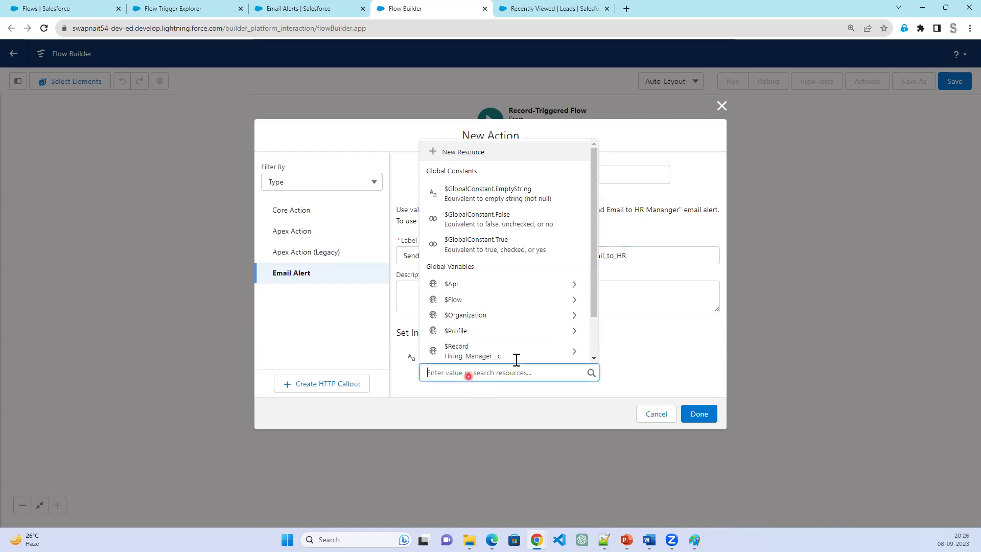
{"action": "left_click", "coordinate": [660, 317]}
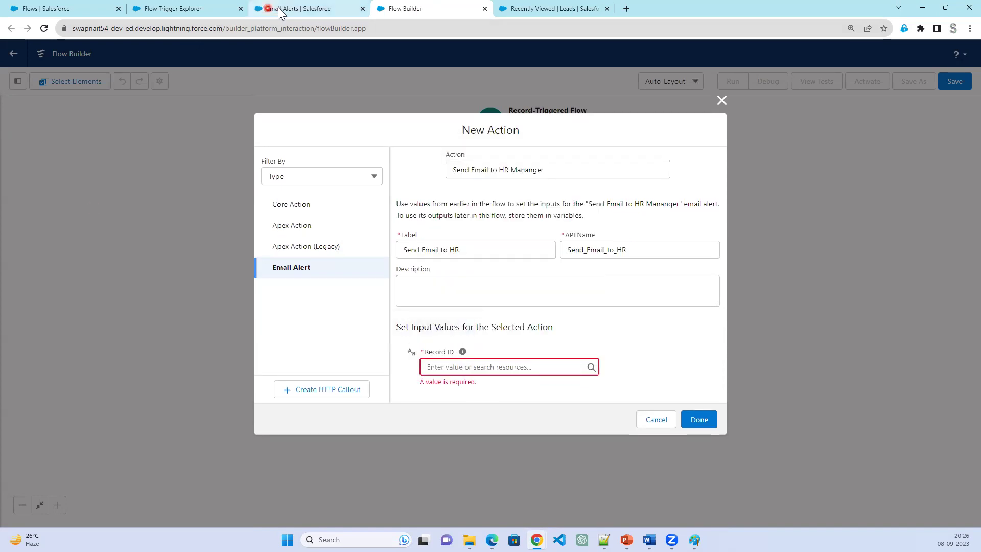
{"action": "left_click", "coordinate": [281, 10]}
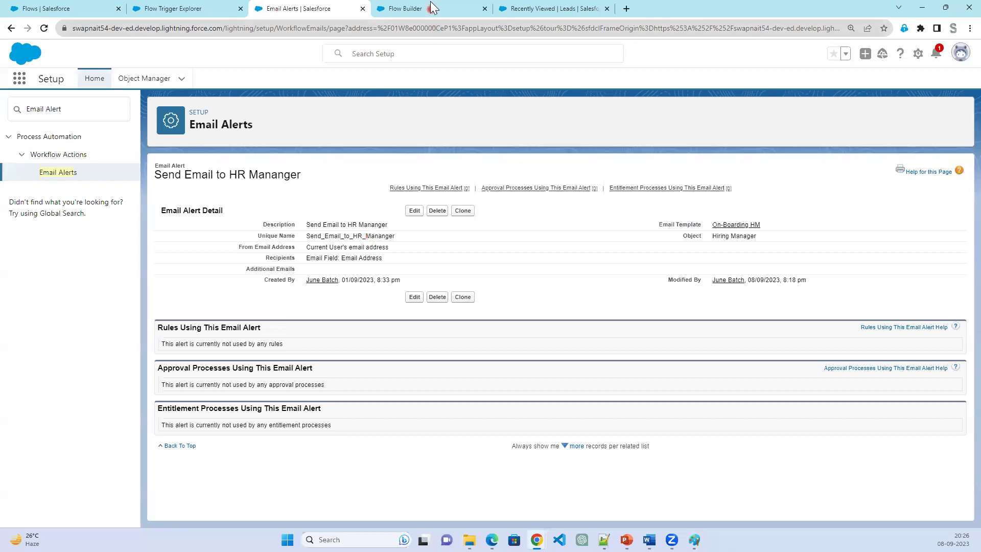
{"action": "left_click", "coordinate": [432, 8]}
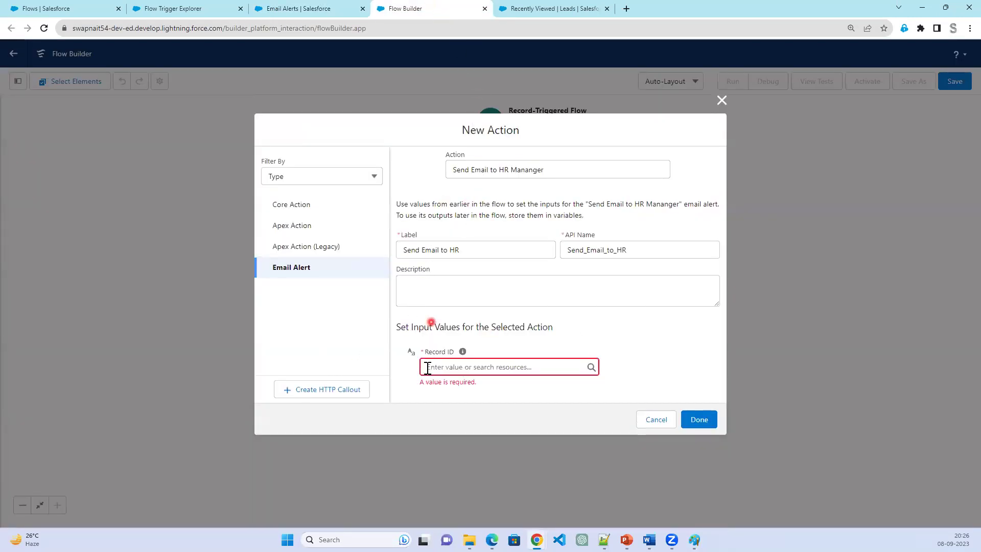
Annotate the screen above the Record ID input with the text "Which HM Record ?"
{"action": "left_click", "coordinate": [277, 337]}
{"action": "type", "text": "Which HM Record ?"}
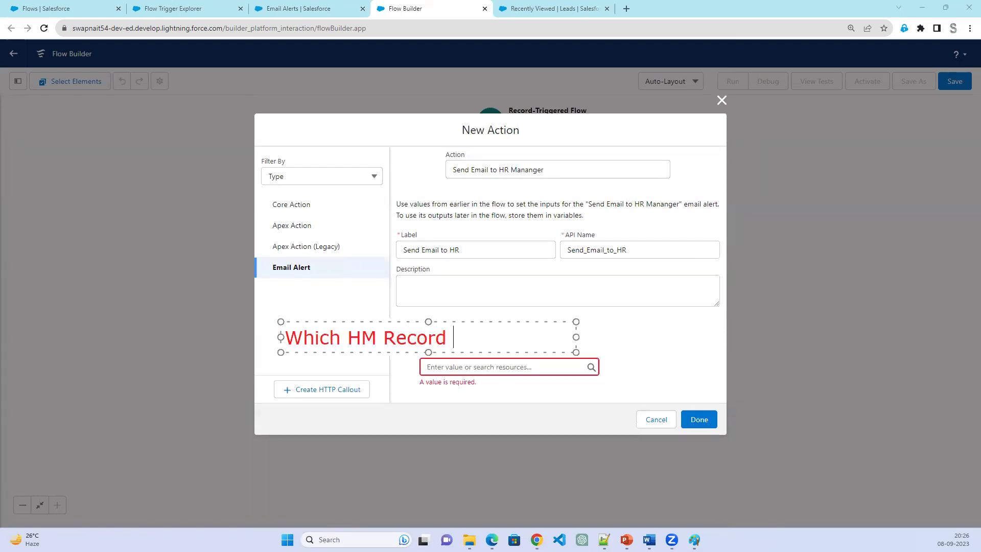
{"action": "left_click", "coordinate": [656, 359]}
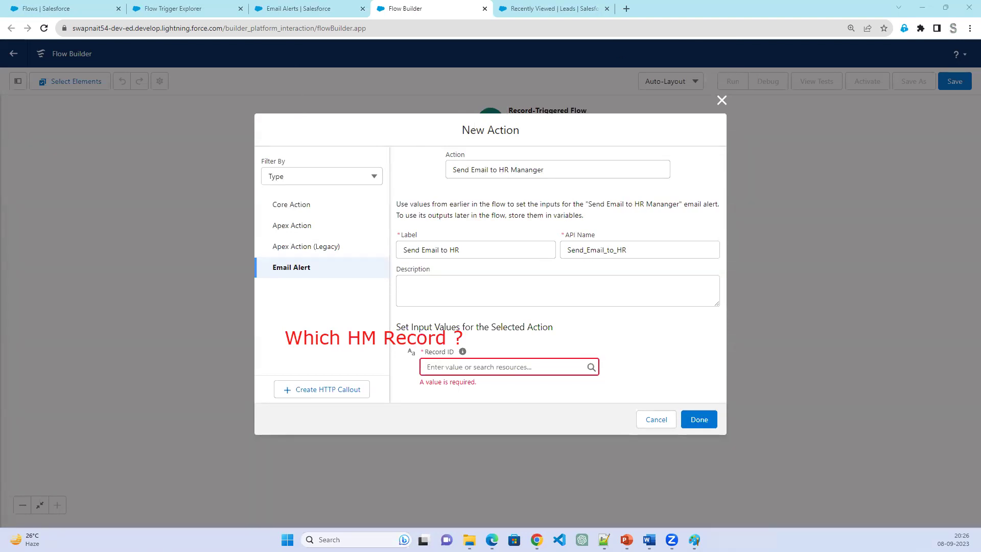
Set the action's Record ID to {!$Record.Id} from the triggering Hiring Manager record and add the action to the flow
{"action": "left_click", "coordinate": [531, 366]}
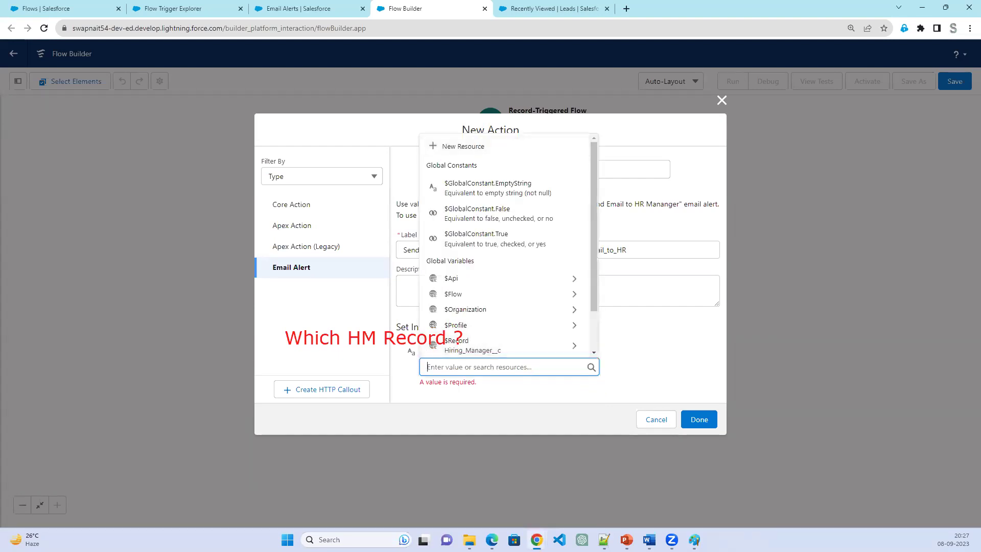
{"action": "scroll", "coordinate": [522, 329], "scroll_direction": "down", "scroll_amount": 1}
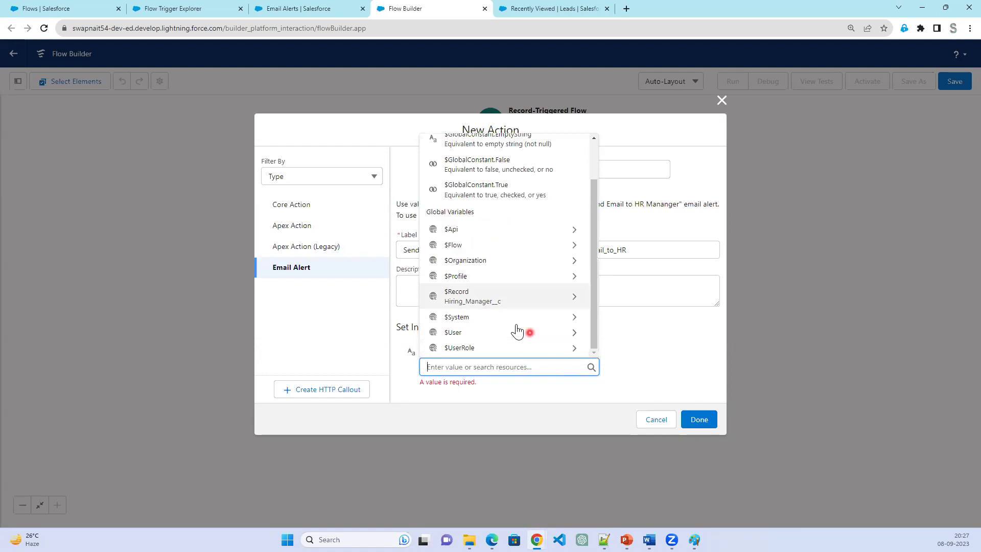
{"action": "left_click", "coordinate": [495, 299]}
{"action": "scroll", "coordinate": [496, 302], "scroll_direction": "down", "scroll_amount": 3}
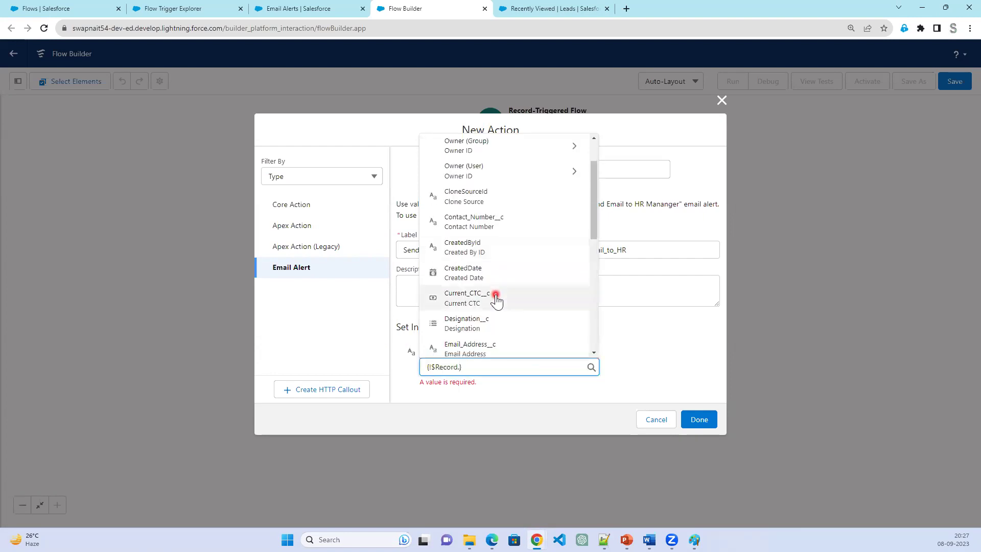
{"action": "left_click", "coordinate": [493, 306]}
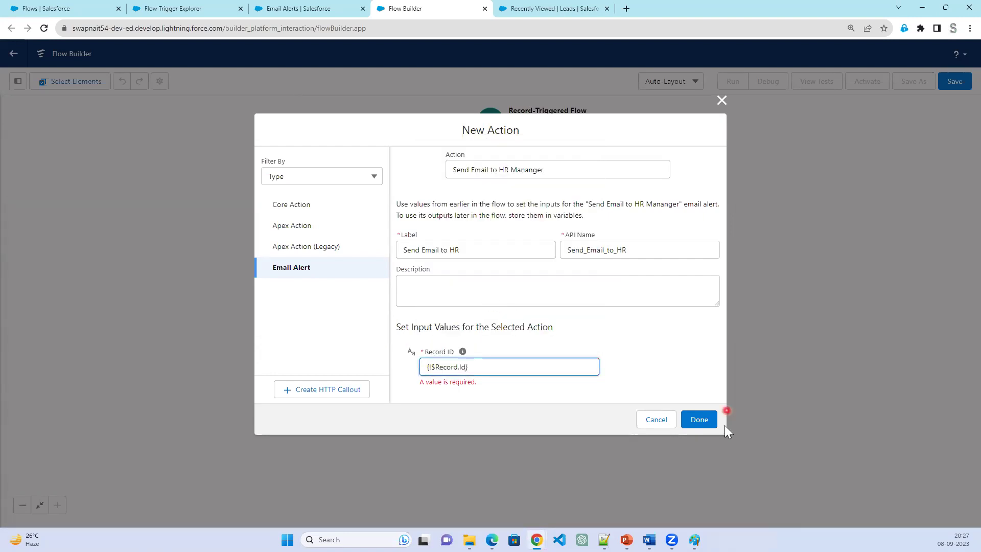
{"action": "left_click", "coordinate": [699, 420]}
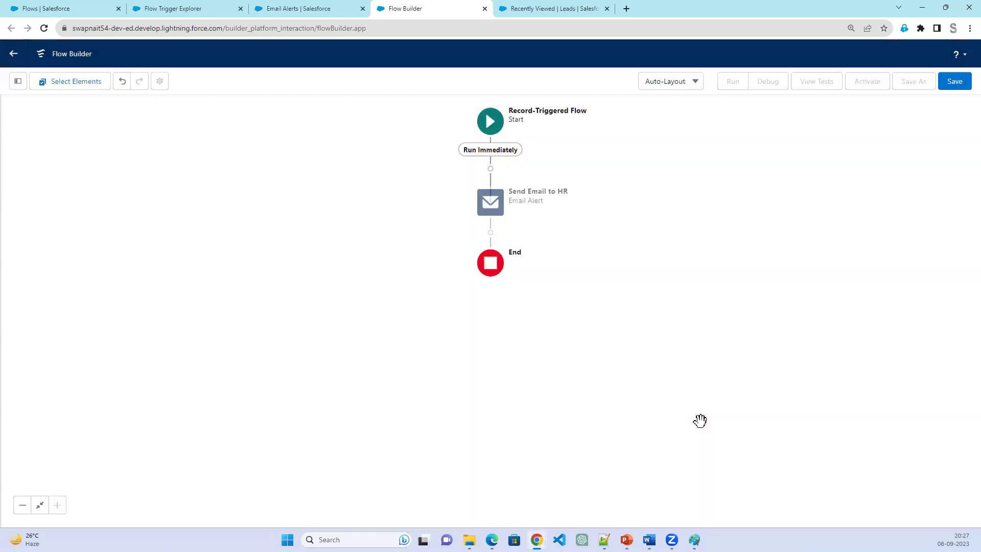
Review the flow's Start element with its object, trigger and entry condition settings, and close its details
{"action": "left_click", "coordinate": [700, 420]}
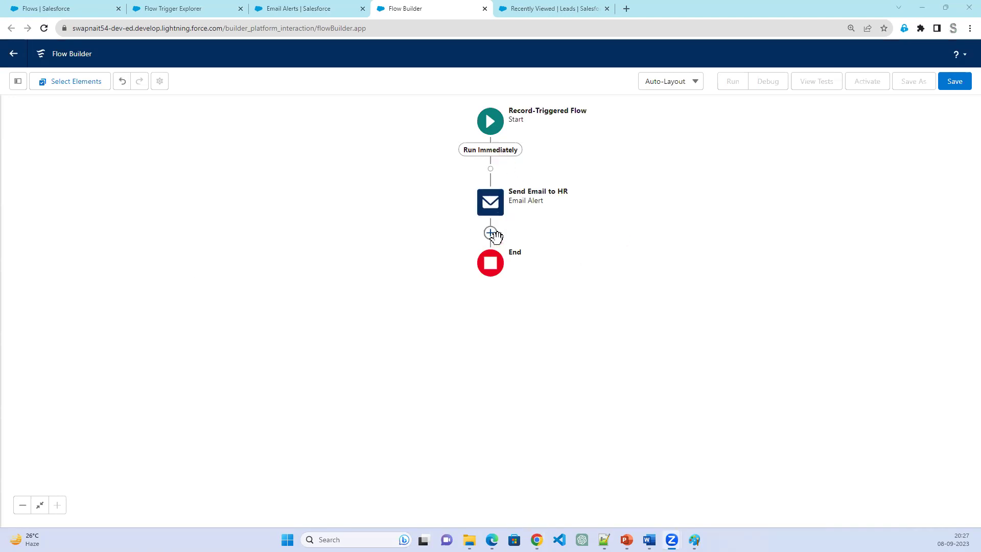
{"action": "left_click", "coordinate": [490, 112]}
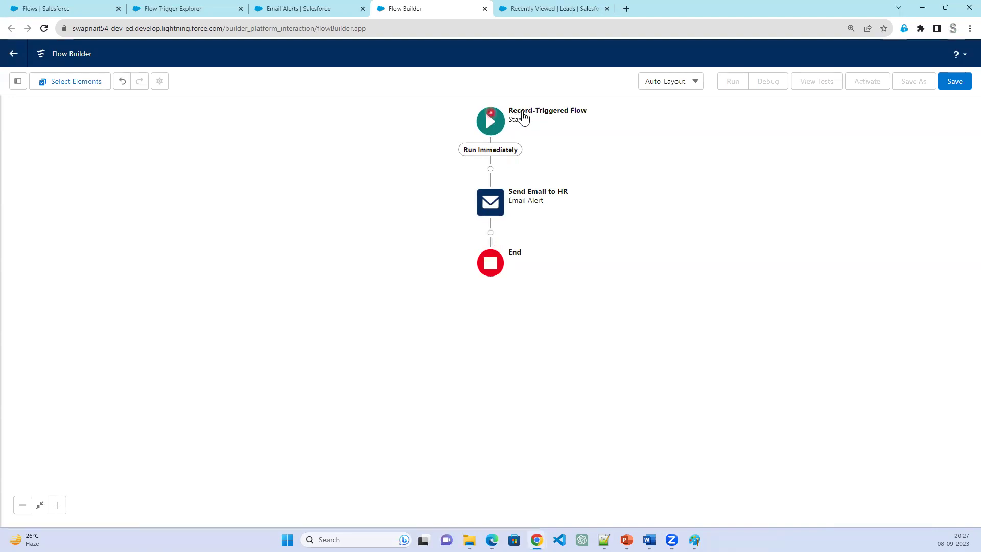
{"action": "left_click", "coordinate": [480, 211]}
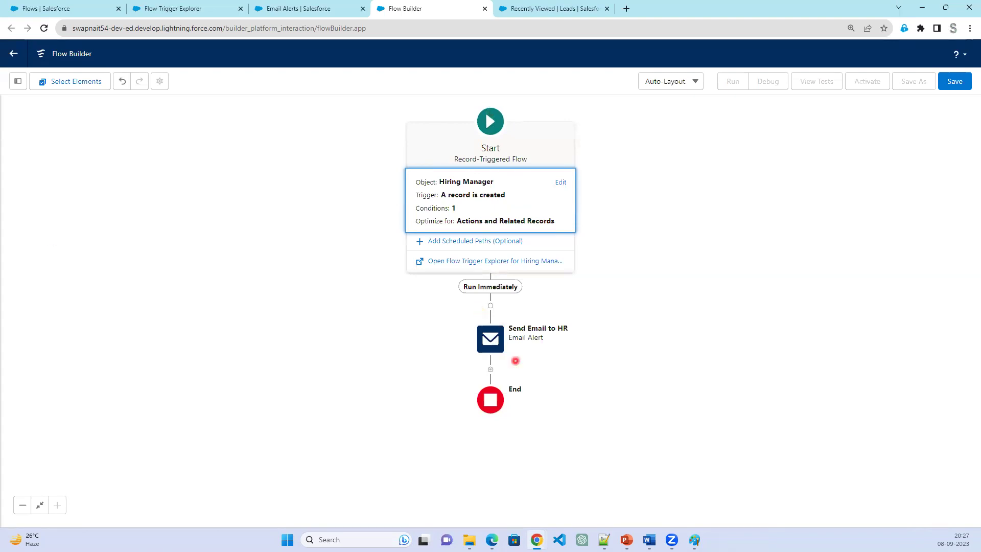
{"action": "left_click", "coordinate": [693, 236]}
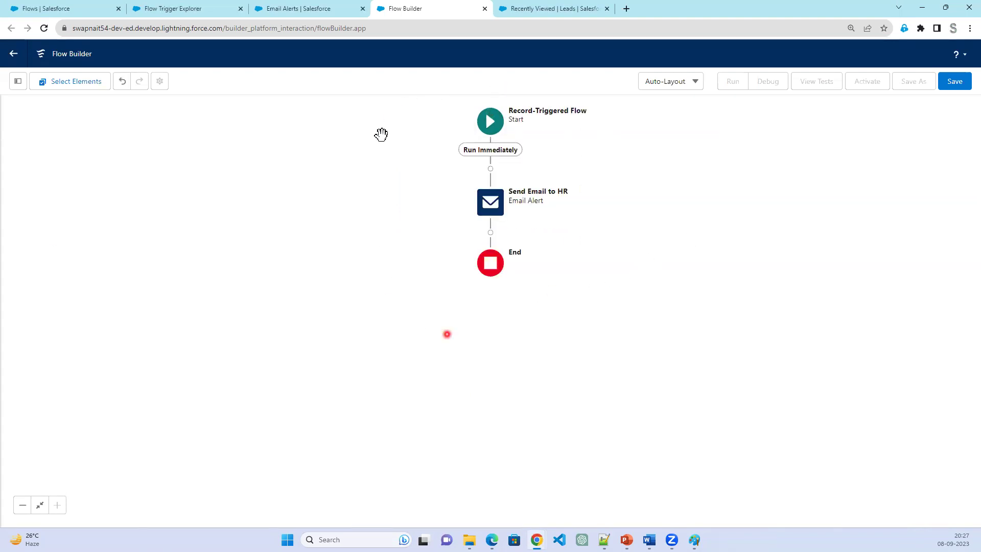
Start saving the flow and enter "Send Email to New HM" as its label, letting the API name fill in
{"action": "left_click", "coordinate": [954, 83]}
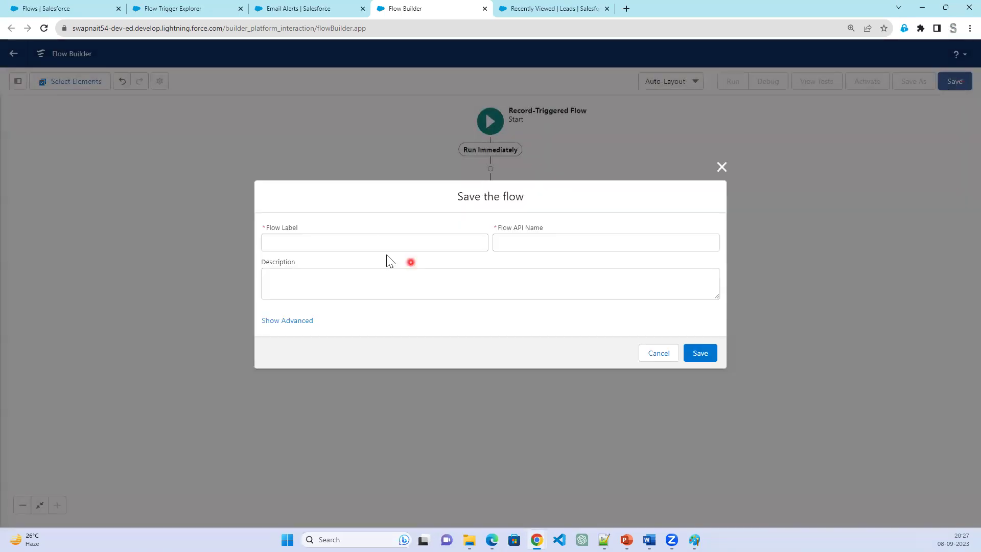
{"action": "left_click", "coordinate": [378, 243]}
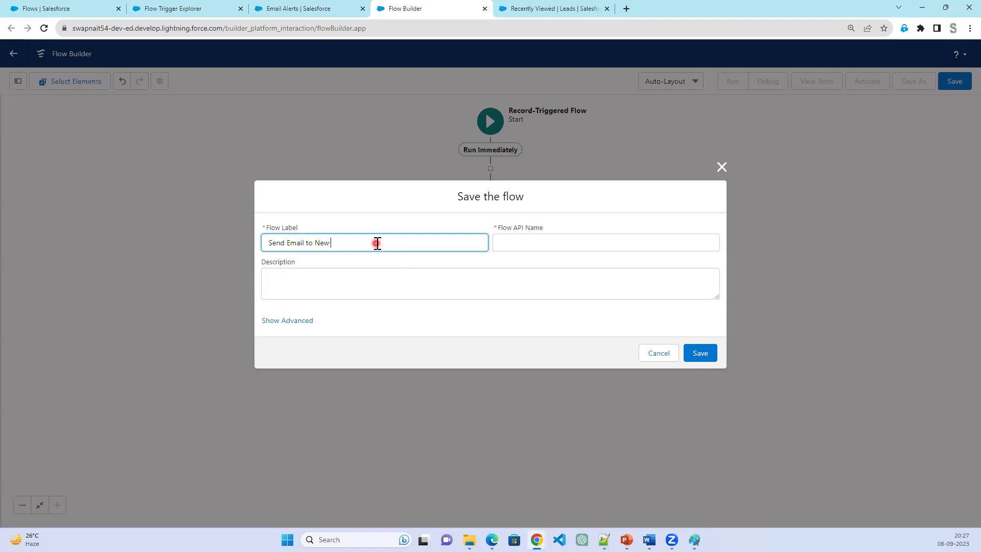
{"action": "key", "text": "Tab"}
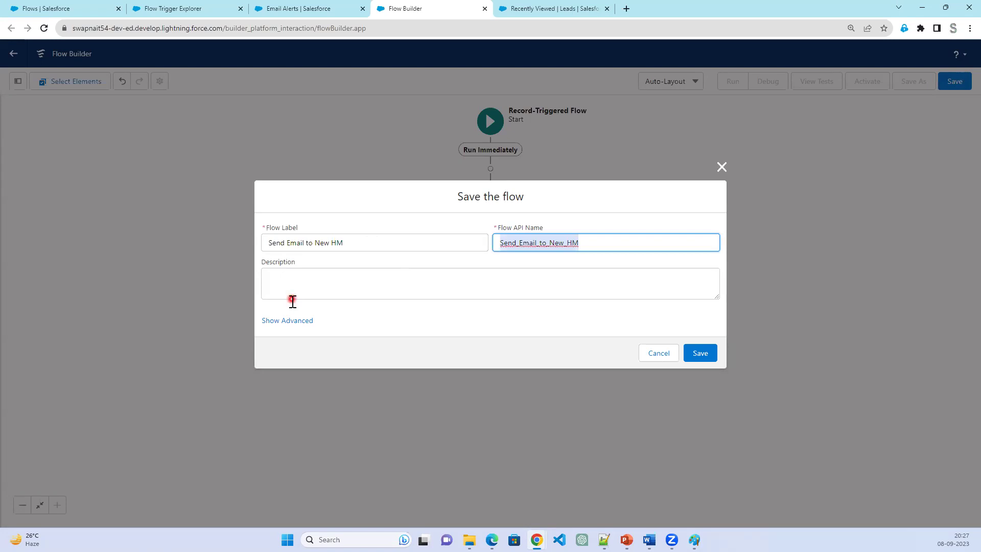
Examine the advanced save settings, including flow type, source template, API version, trigger order and interview label
{"action": "left_click", "coordinate": [289, 321]}
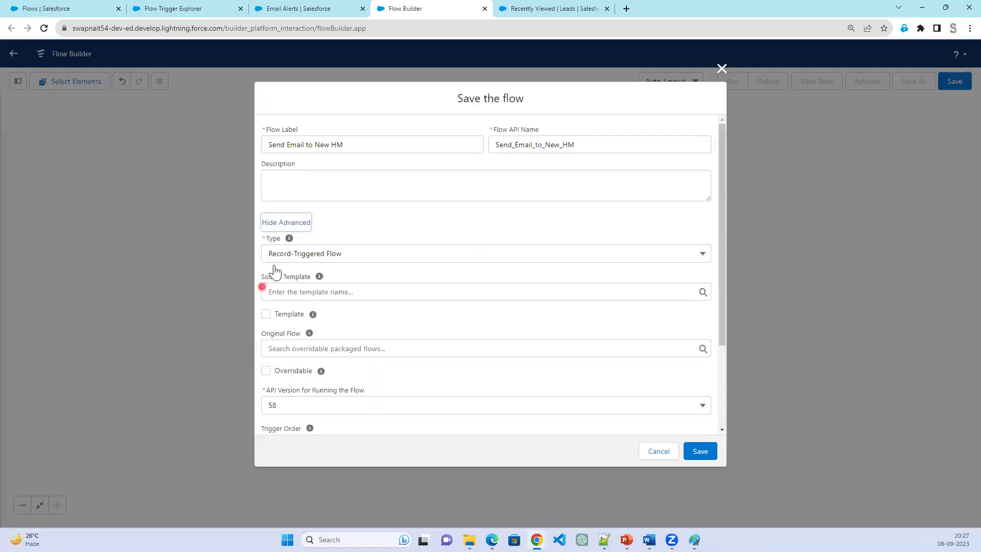
{"action": "left_click", "coordinate": [367, 254]}
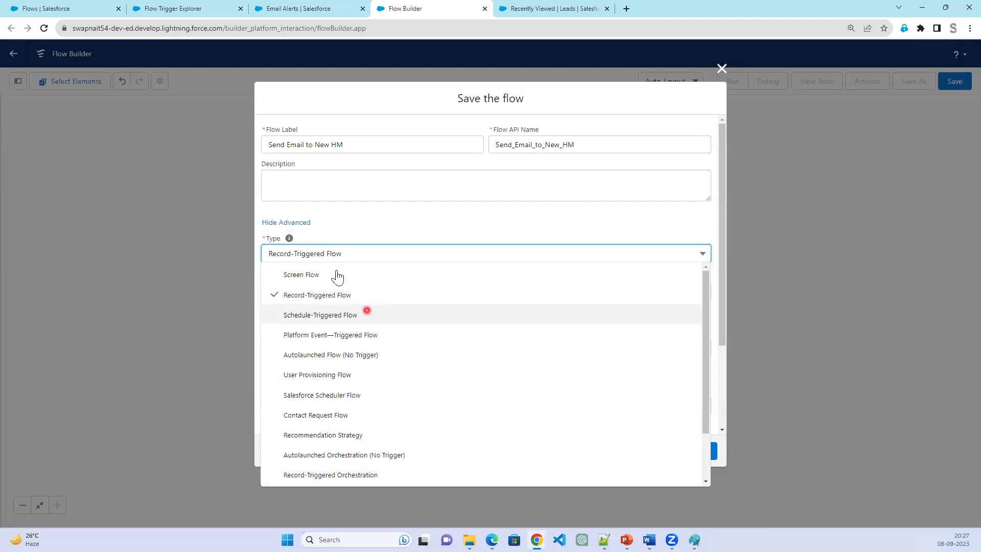
{"action": "left_click", "coordinate": [398, 224]}
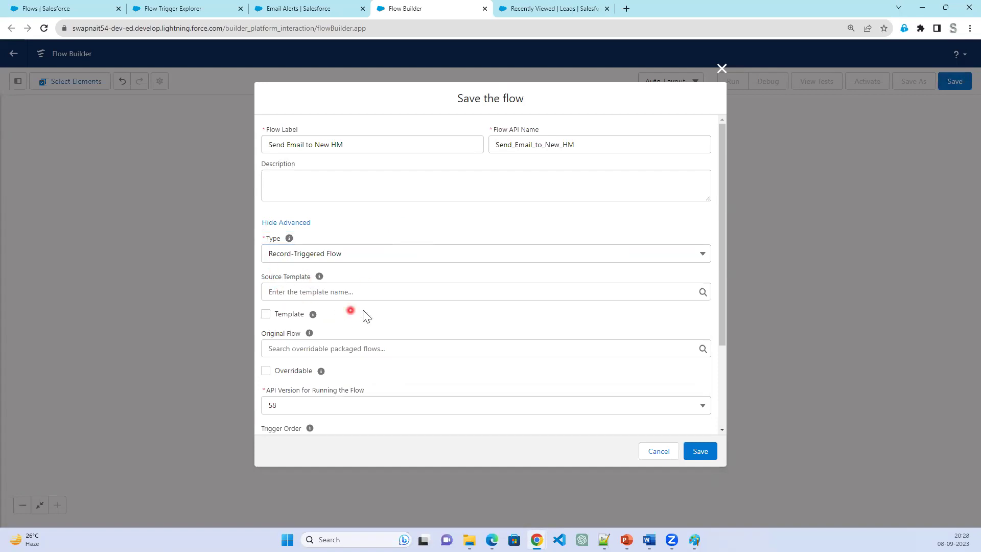
{"action": "left_click", "coordinate": [371, 291]}
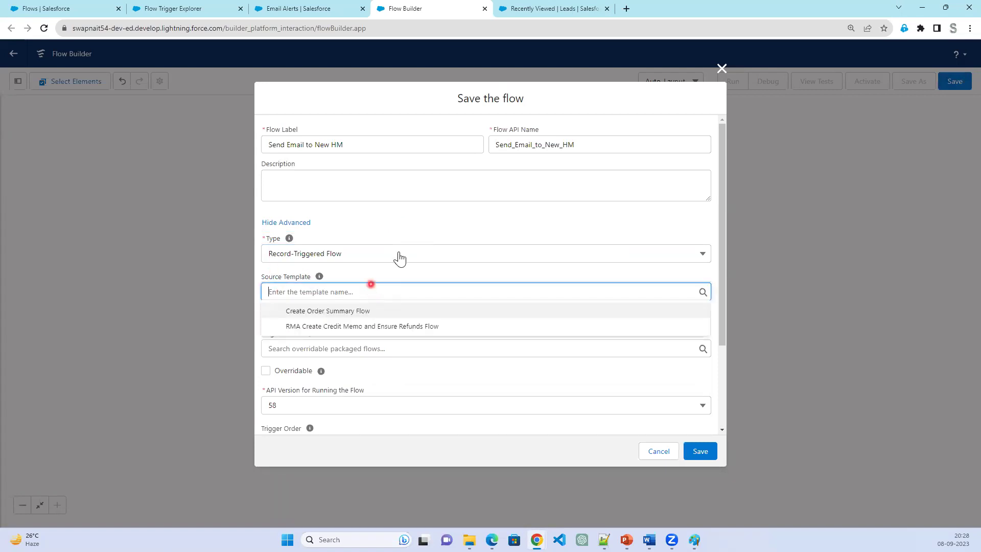
{"action": "left_click", "coordinate": [423, 231]}
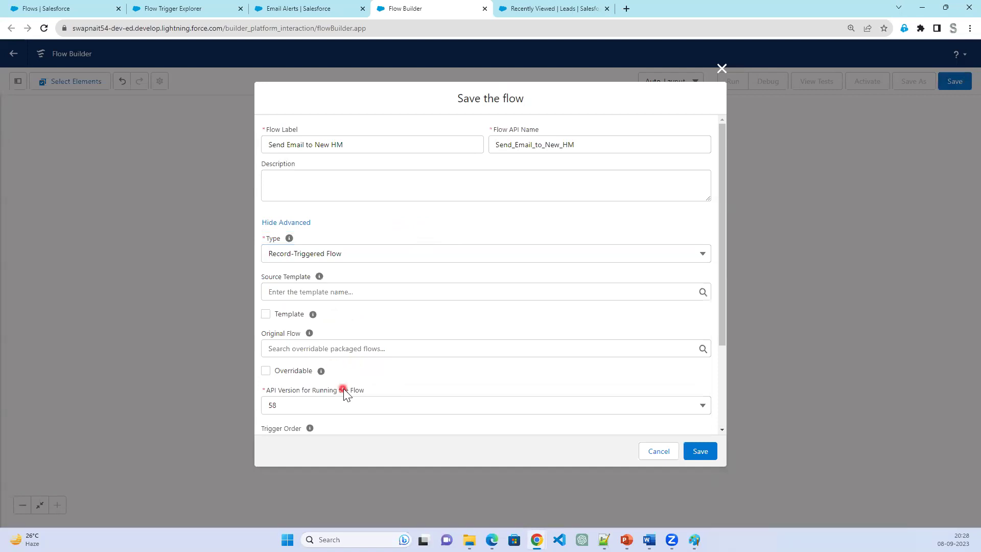
{"action": "scroll", "coordinate": [344, 388], "scroll_direction": "down", "scroll_amount": 1}
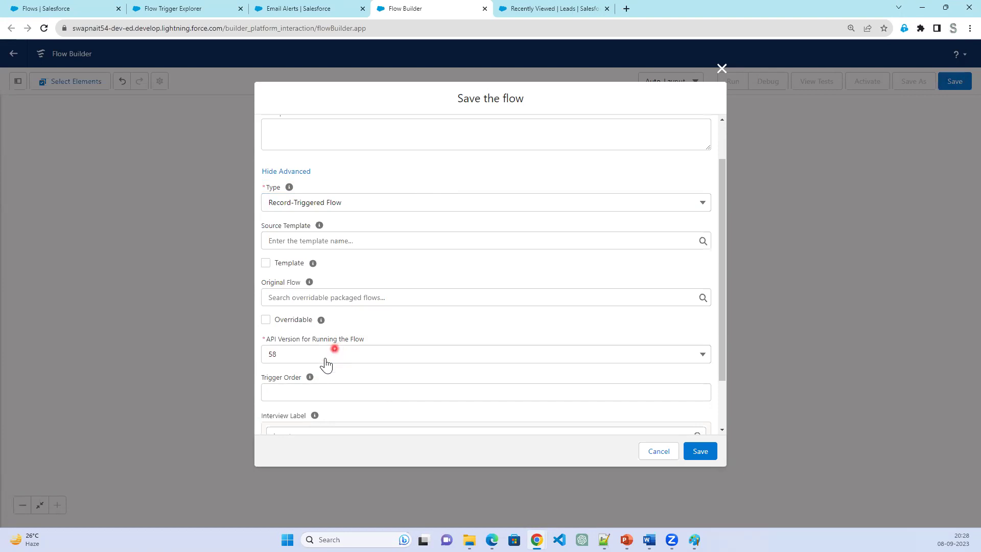
{"action": "scroll", "coordinate": [317, 359], "scroll_direction": "down", "scroll_amount": 1}
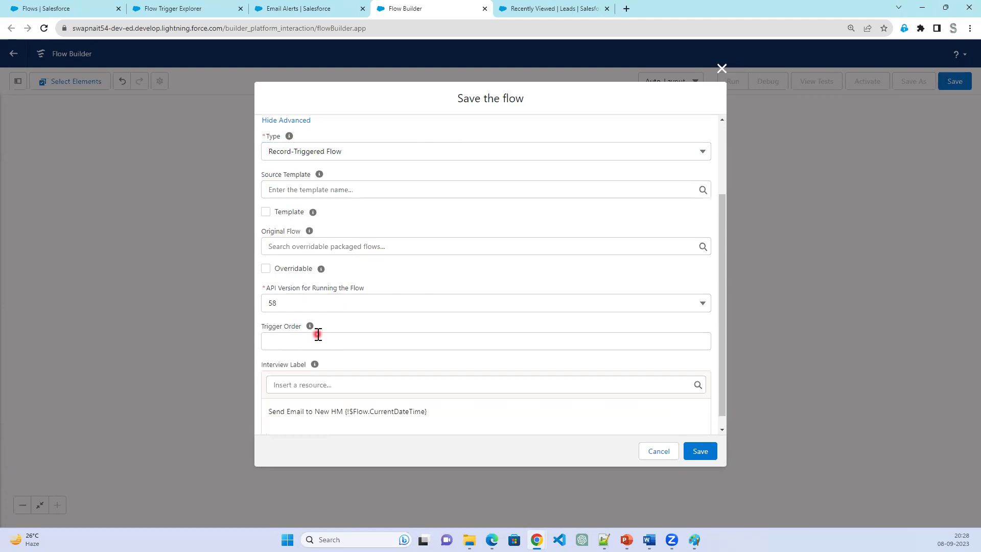
{"action": "left_click", "coordinate": [273, 341]}
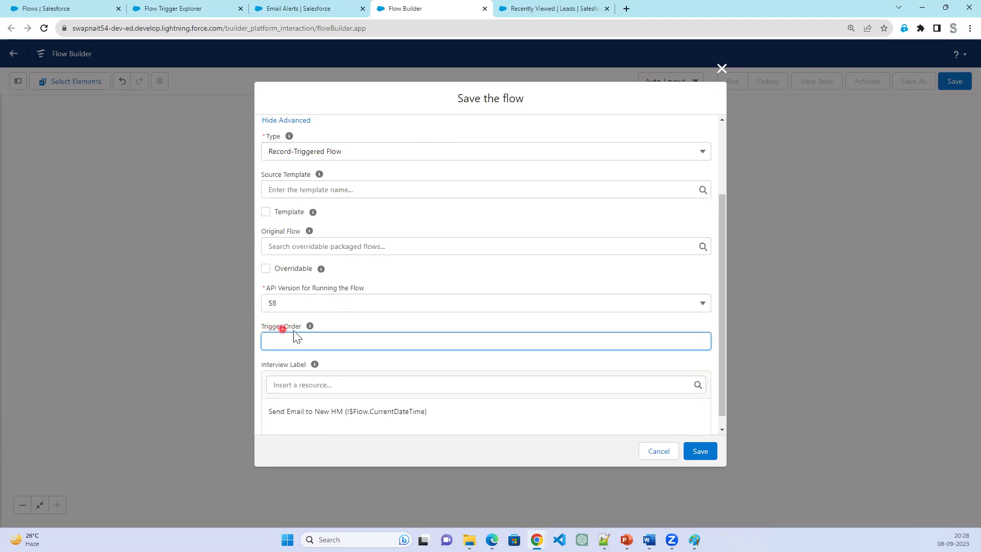
{"action": "mouse_move", "coordinate": [309, 329]}
{"action": "left_click", "coordinate": [289, 346]}
{"action": "scroll", "coordinate": [364, 357], "scroll_direction": "down", "scroll_amount": 1}
{"action": "scroll", "coordinate": [401, 368], "scroll_direction": "up", "scroll_amount": 3}
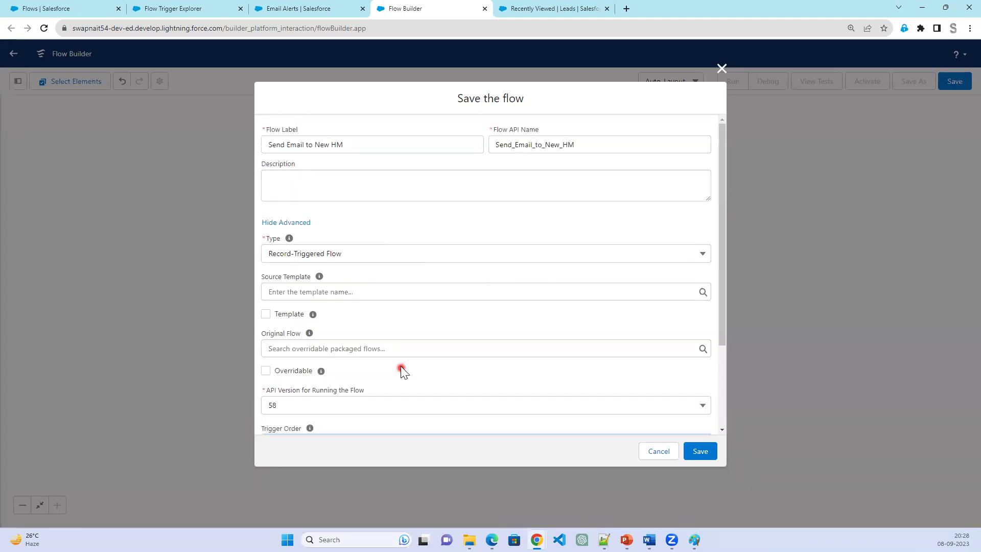
Hide the advanced settings, save the Send Email to New HM flow and highlight its version in the header
{"action": "left_click", "coordinate": [297, 224]}
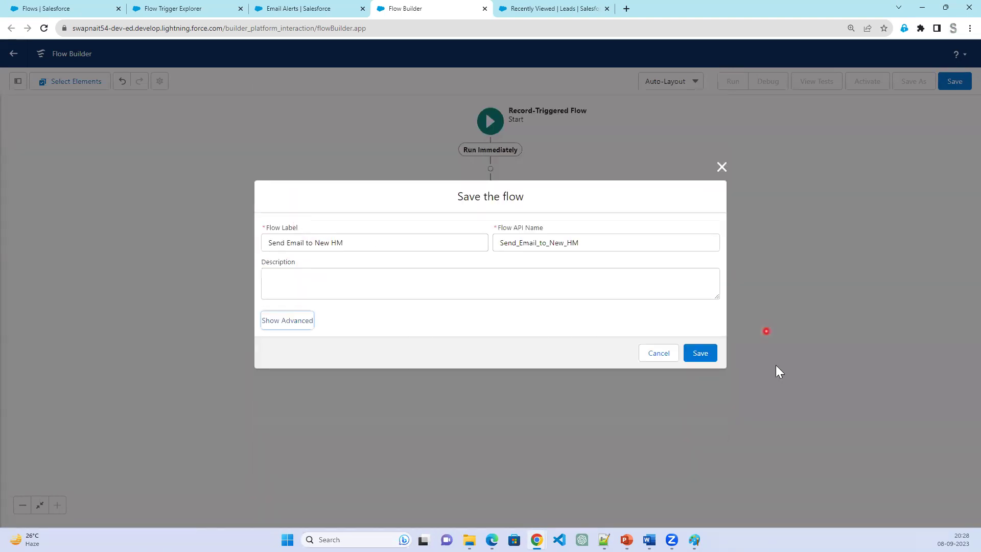
{"action": "left_click", "coordinate": [709, 356]}
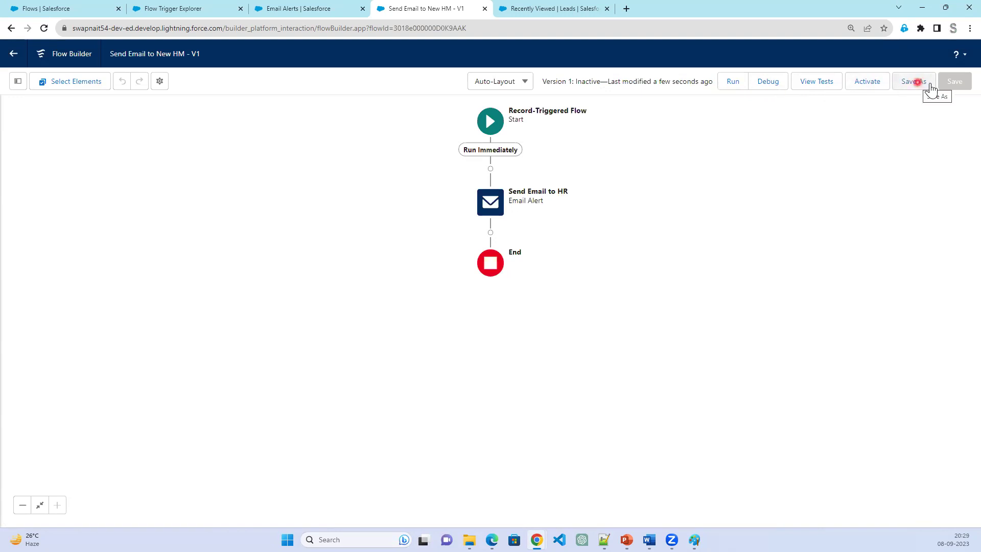
{"action": "double_click", "coordinate": [196, 54]}
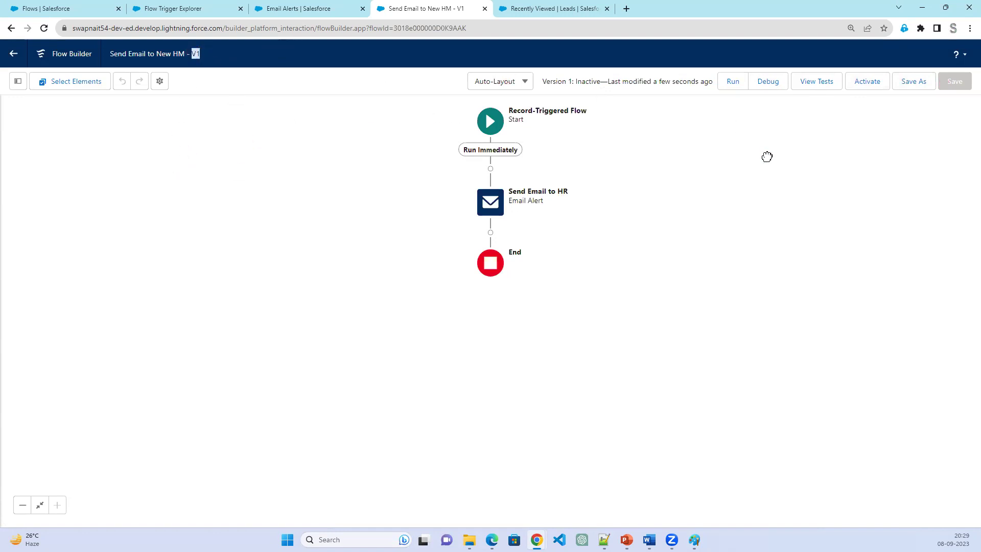
Save the Send Email to New HM flow as a new version, keeping its label and API name
{"action": "left_click", "coordinate": [868, 81]}
{"action": "left_click", "coordinate": [913, 83]}
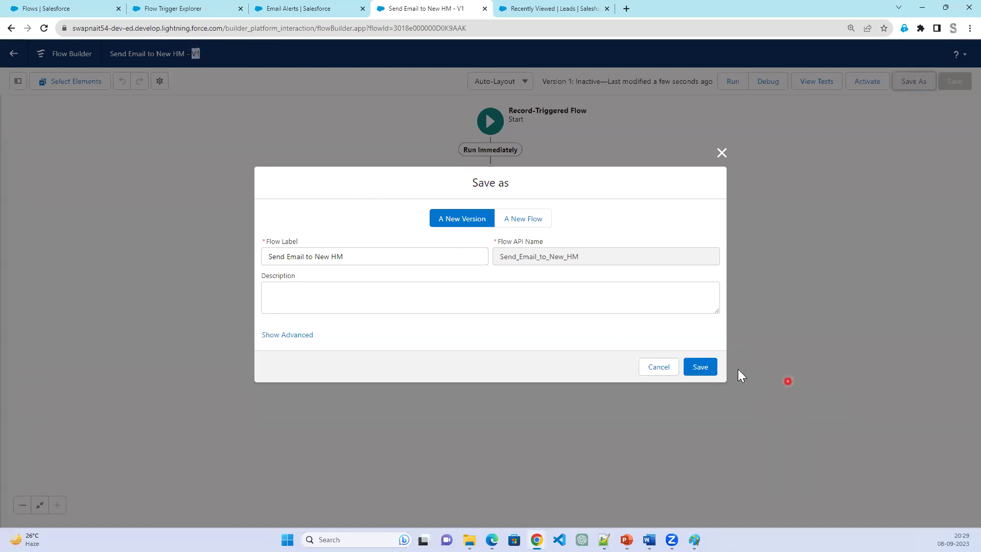
{"action": "left_click", "coordinate": [703, 367]}
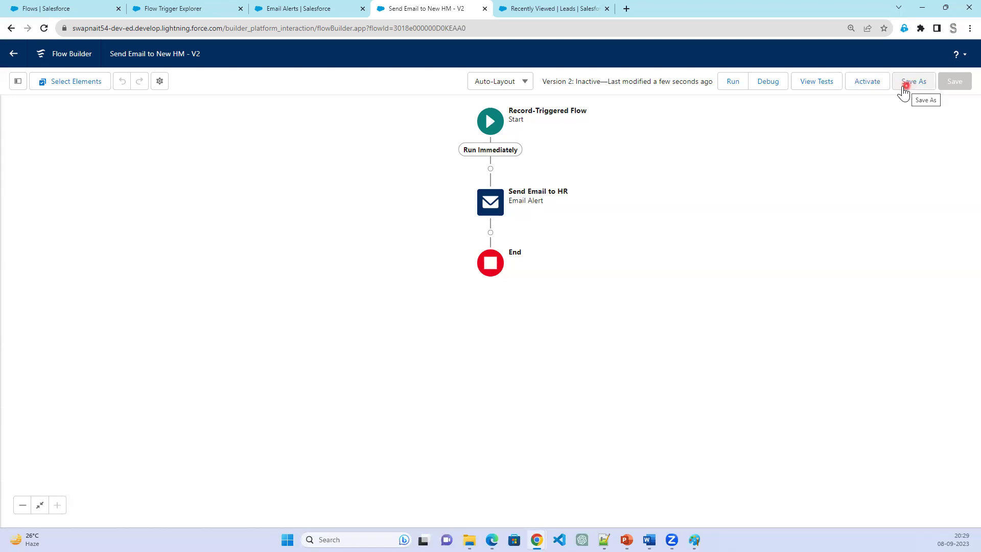
Create a flow test labelled "Create a Record", letting the API name fill in and keeping the Created trigger and Run Immediately path
{"action": "left_click", "coordinate": [826, 84]}
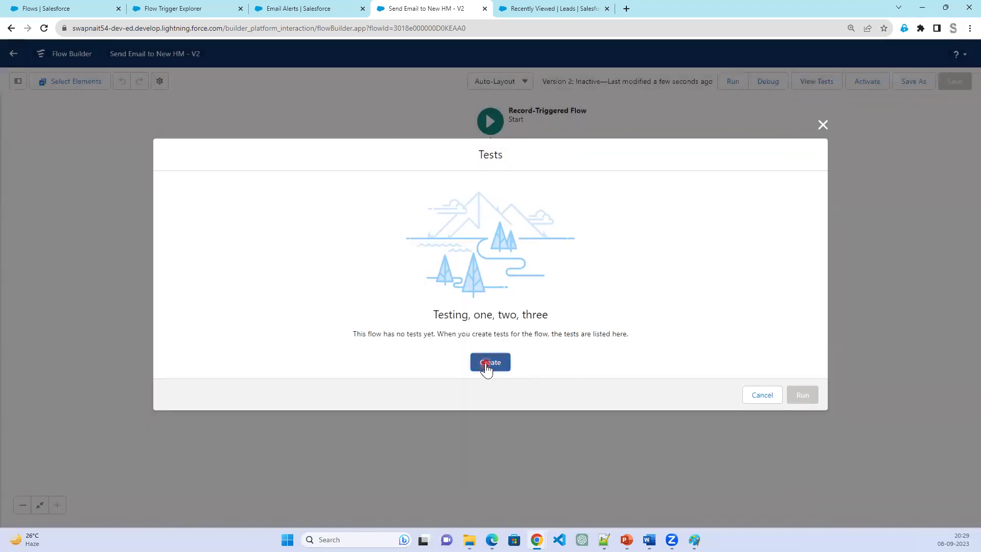
{"action": "left_click", "coordinate": [487, 364]}
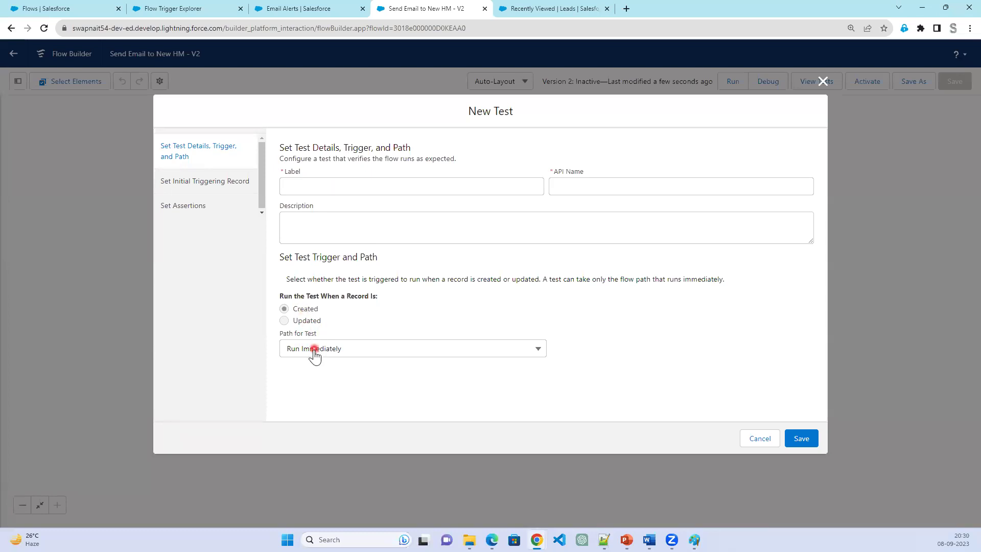
{"action": "left_click", "coordinate": [349, 187]}
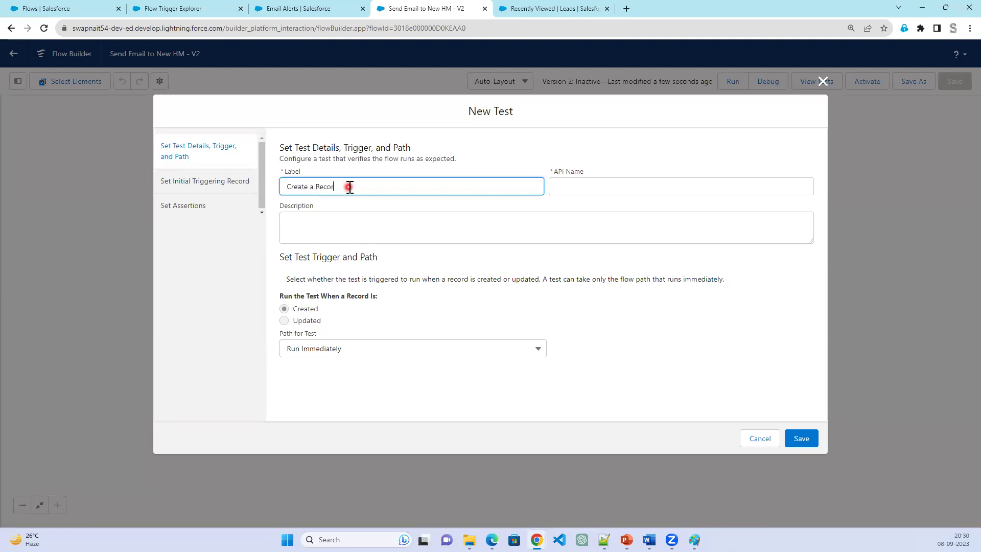
{"action": "key", "text": "Tab"}
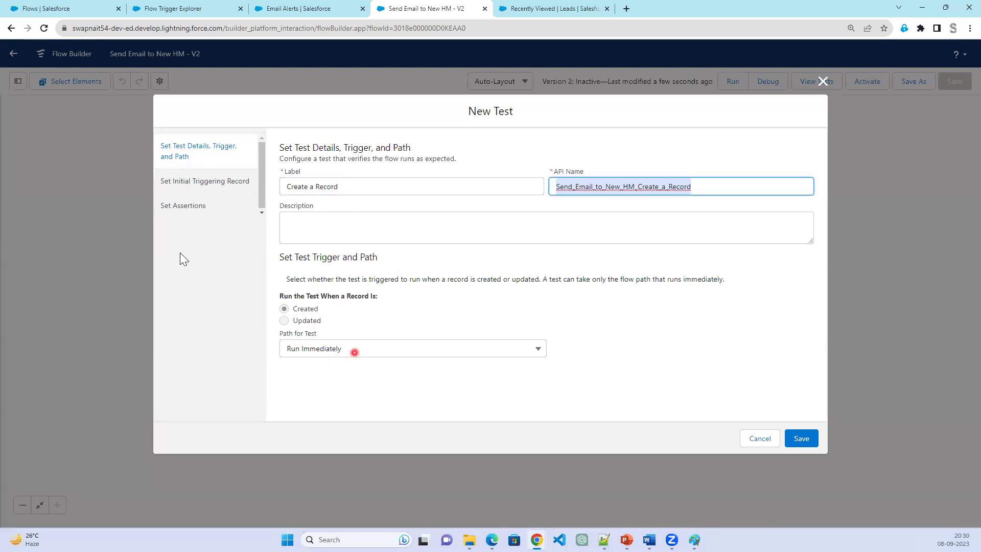
Fill the test's initial triggering record from the first listed Hiring Manager record and try to save the test
{"action": "left_click", "coordinate": [242, 183]}
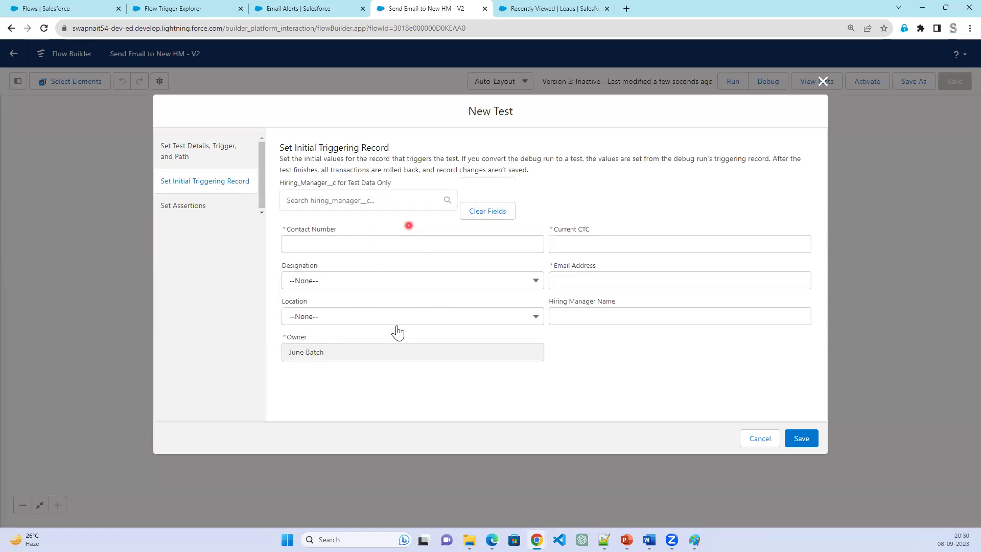
{"action": "left_click", "coordinate": [379, 200]}
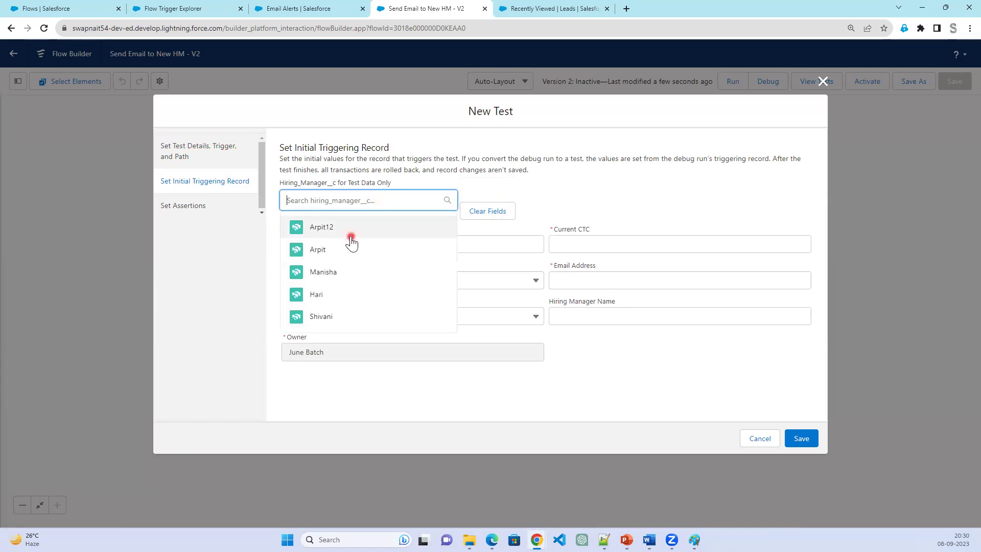
{"action": "left_click", "coordinate": [352, 235]}
{"action": "left_click", "coordinate": [800, 445]}
{"action": "left_click", "coordinate": [809, 447]}
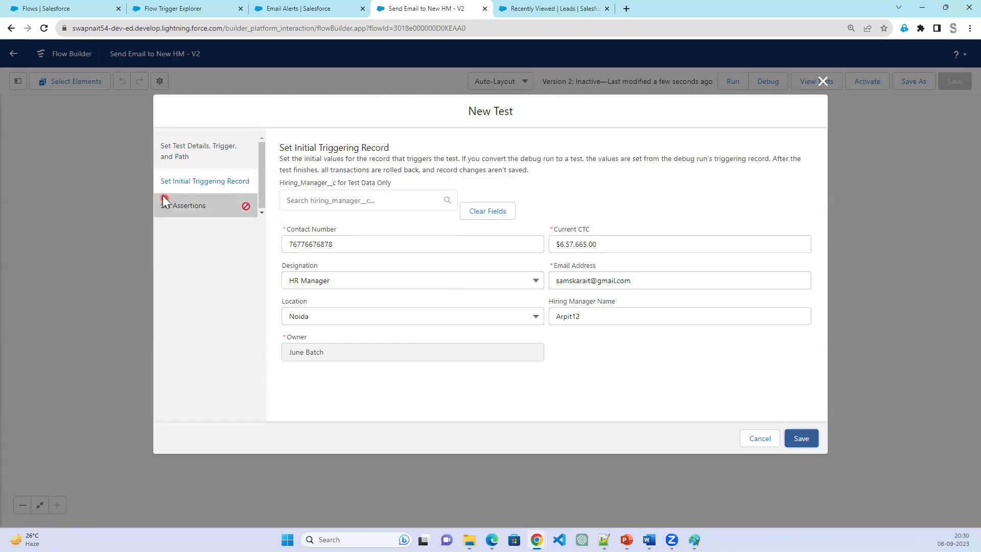
Add the assertion Send_Email_to_HR Equals $GlobalConstant.True and save the test
{"action": "left_click", "coordinate": [178, 213]}
{"action": "left_click", "coordinate": [309, 229]}
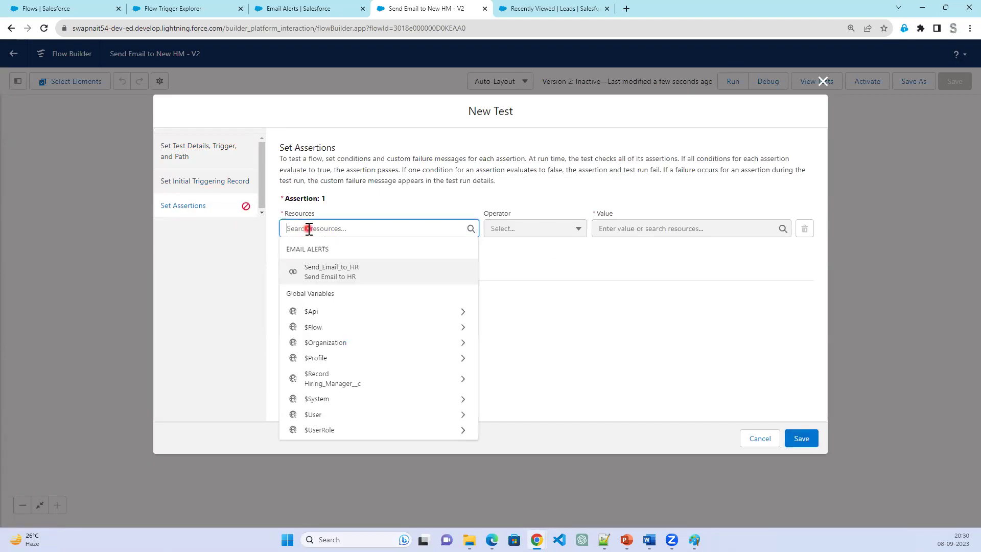
{"action": "left_click", "coordinate": [336, 276]}
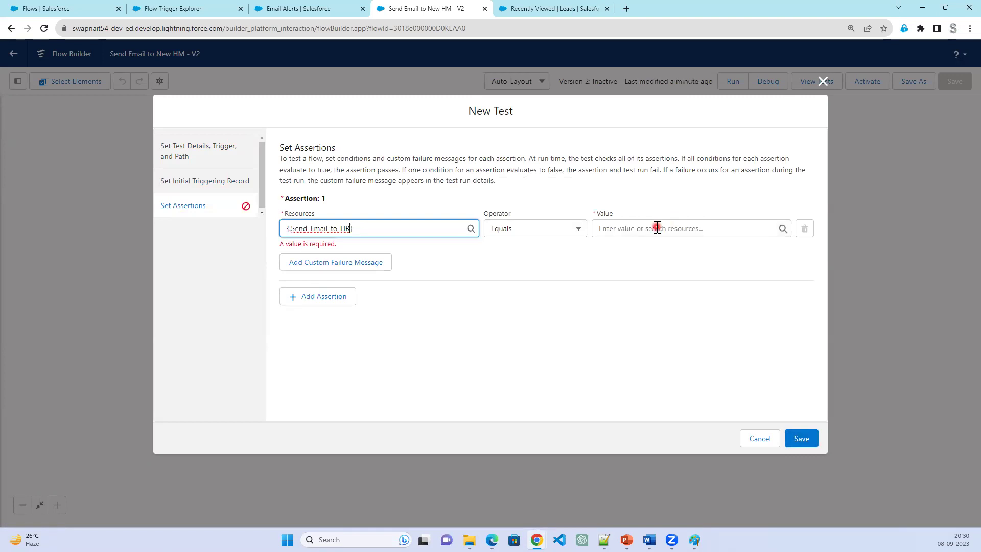
{"action": "left_click", "coordinate": [608, 226]}
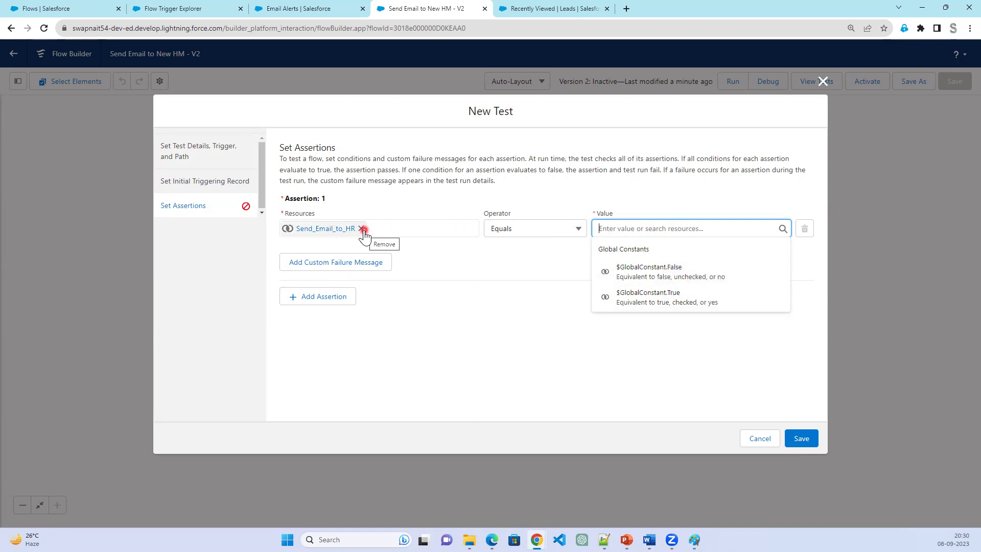
{"action": "left_click", "coordinate": [667, 304]}
{"action": "left_click", "coordinate": [811, 440]}
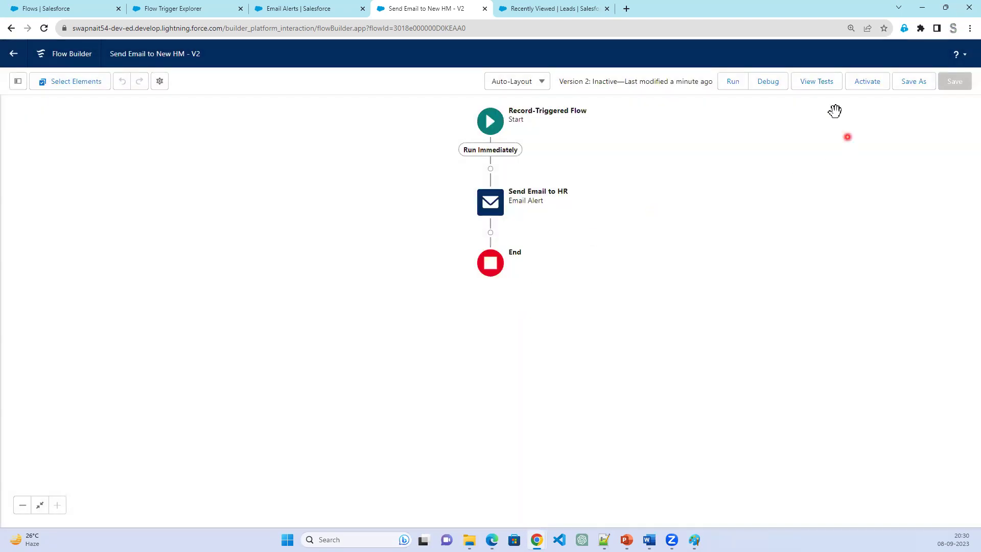
Run the Create a Record test from the flow's test list and close the list
{"action": "left_click", "coordinate": [817, 81]}
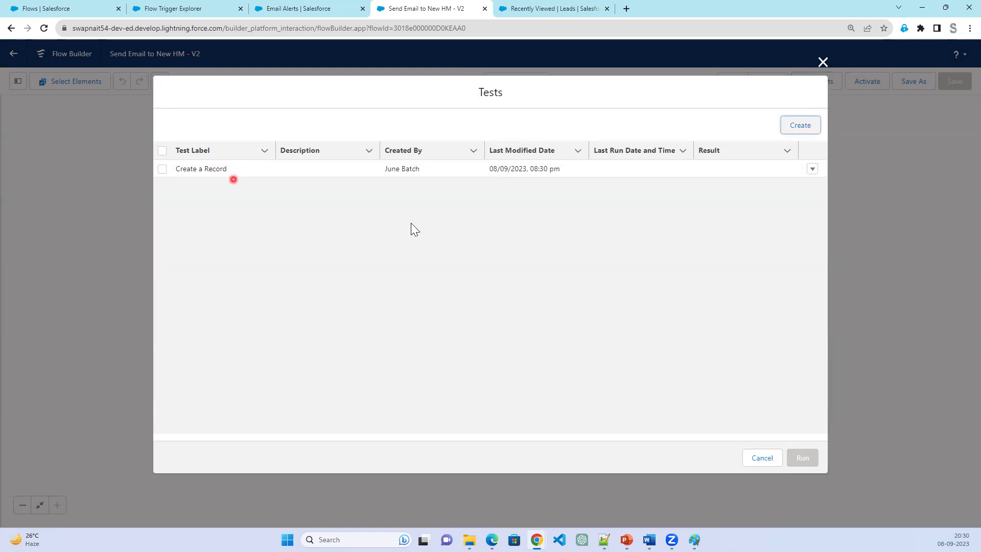
{"action": "left_click", "coordinate": [164, 171]}
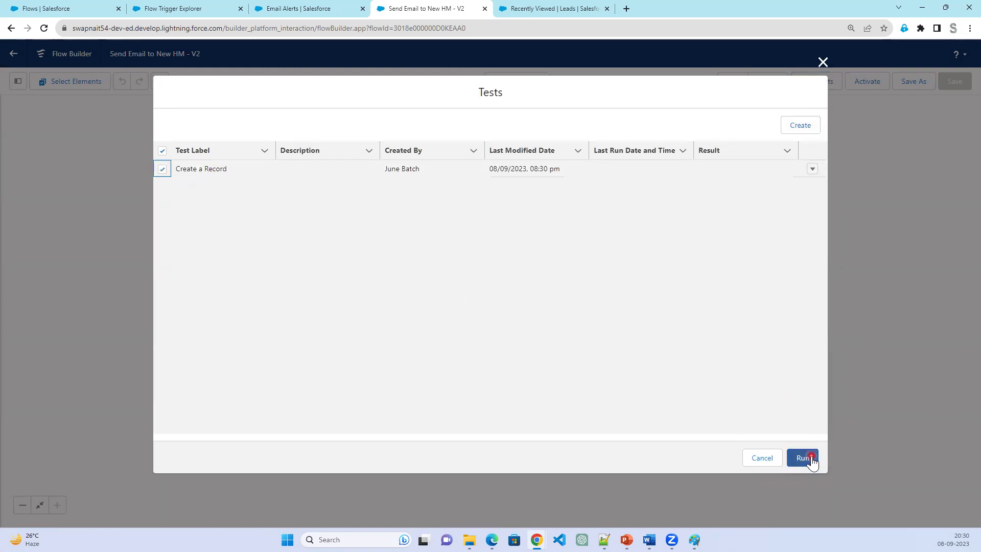
{"action": "left_click", "coordinate": [811, 457]}
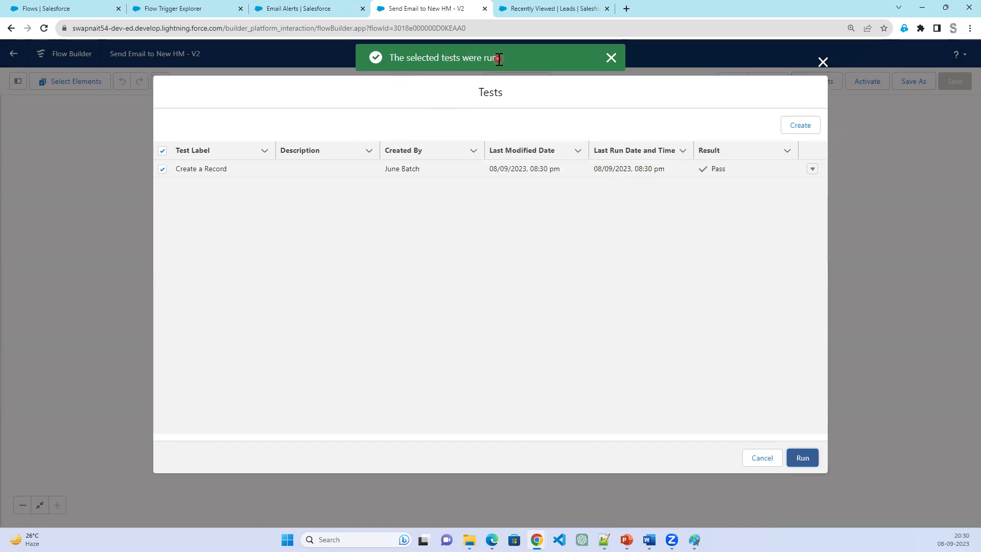
{"action": "left_click", "coordinate": [822, 63]}
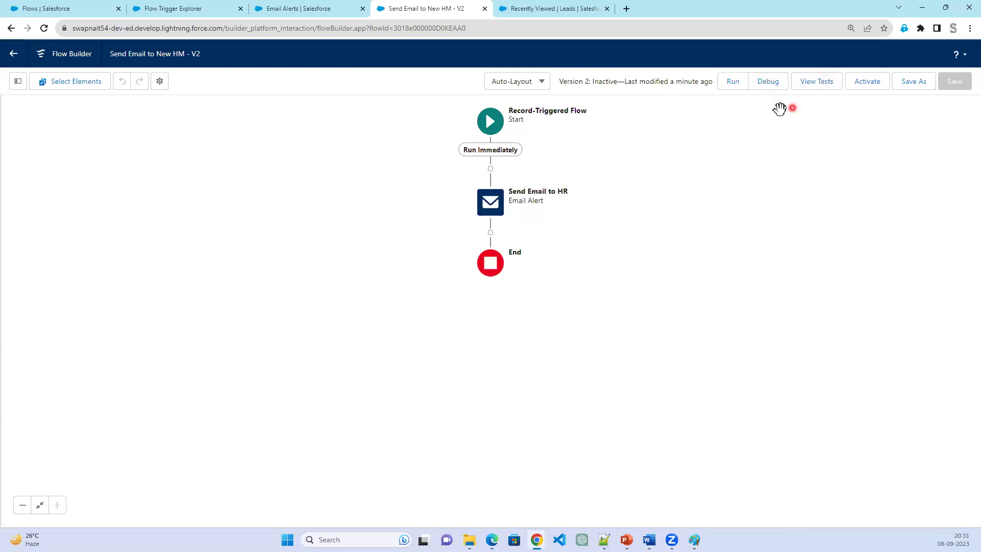
Debug the flow on the Run Immediately path with the first listed Hiring Manager as the triggering record
{"action": "left_click", "coordinate": [774, 87]}
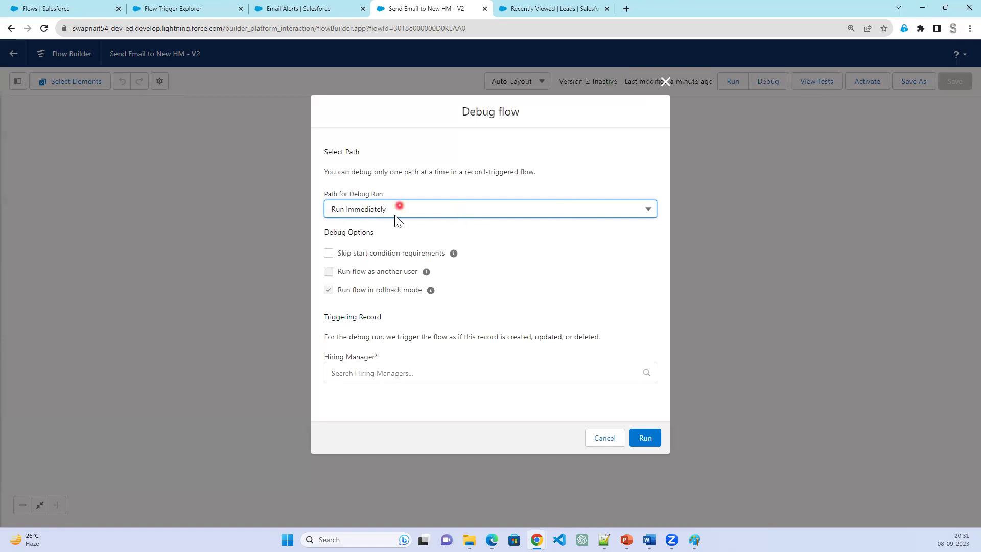
{"action": "left_click", "coordinate": [369, 375]}
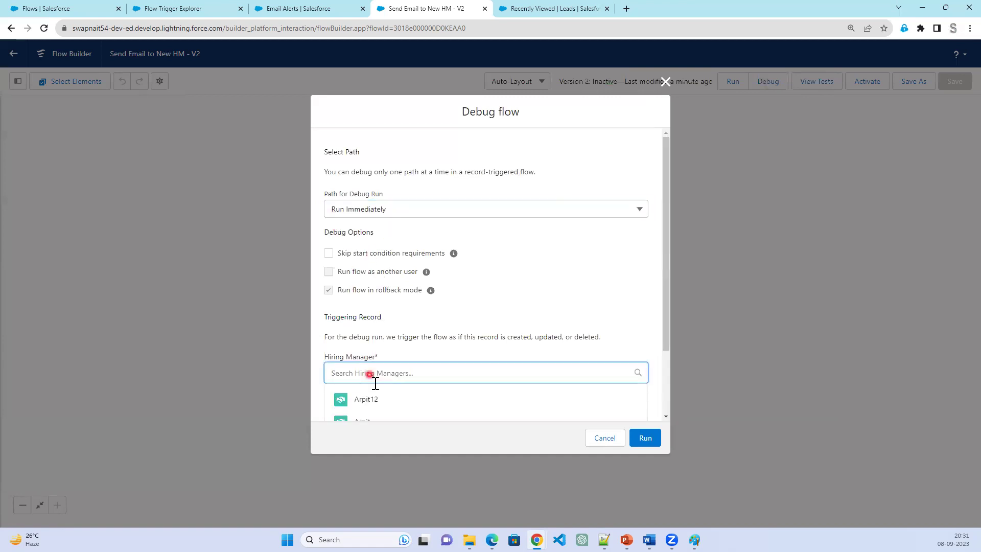
{"action": "left_click", "coordinate": [384, 400]}
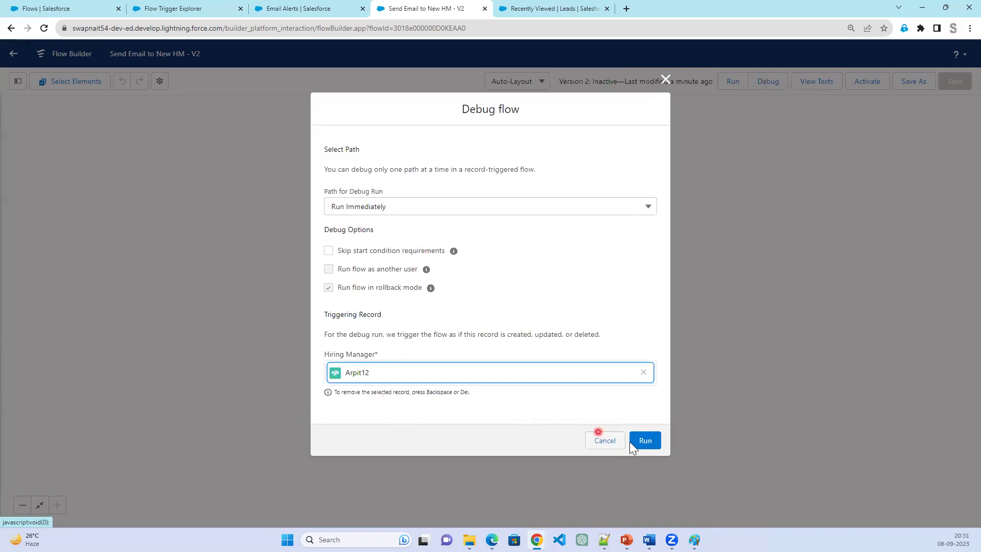
{"action": "left_click", "coordinate": [655, 443]}
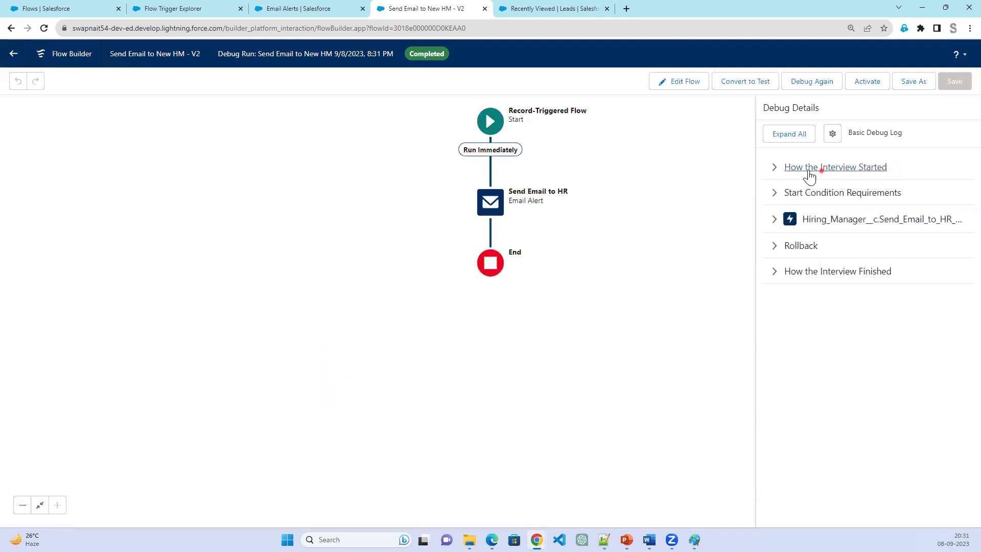
Examine the debug details for the interview start, start condition requirements, email alert action inputs and rollback
{"action": "left_click", "coordinate": [791, 171]}
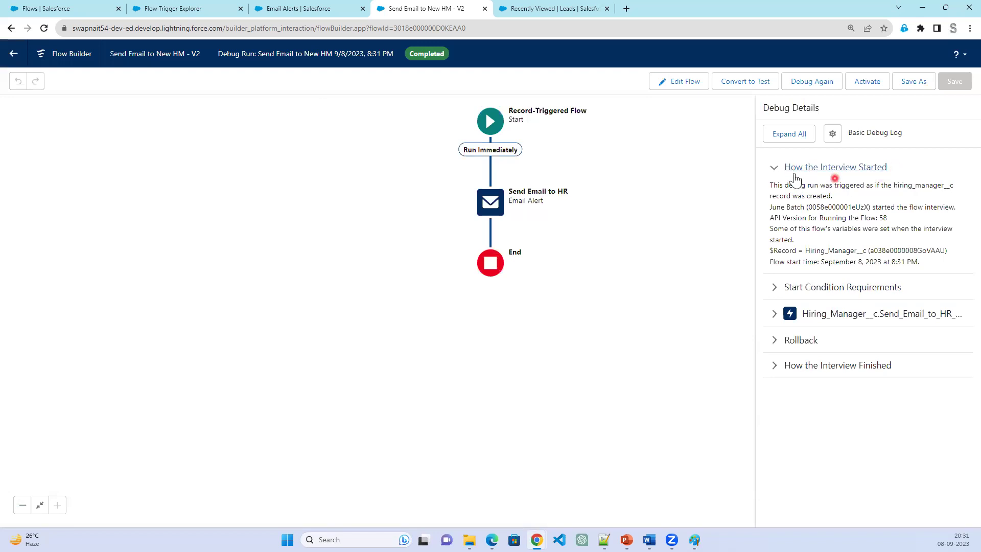
{"action": "left_click", "coordinate": [775, 169]}
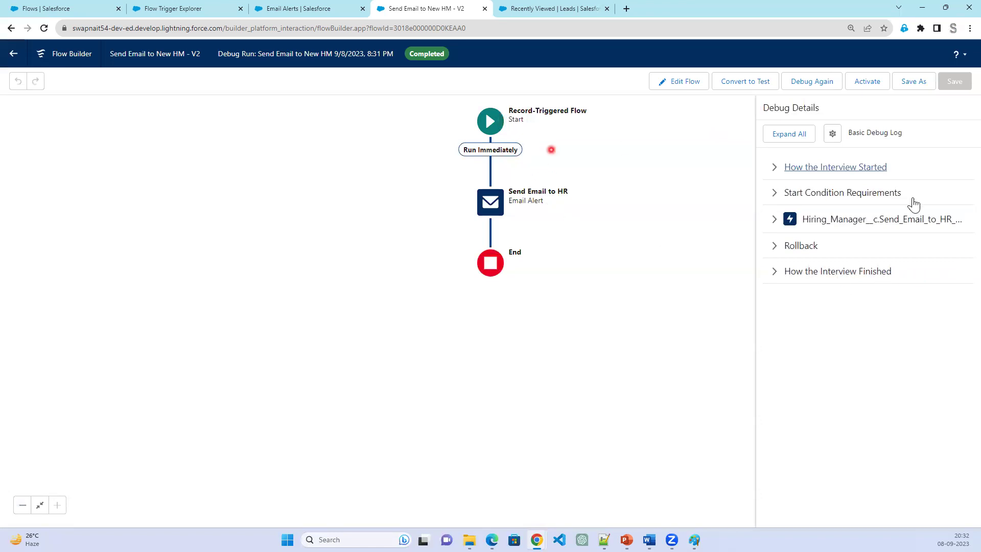
{"action": "left_click", "coordinate": [775, 193]}
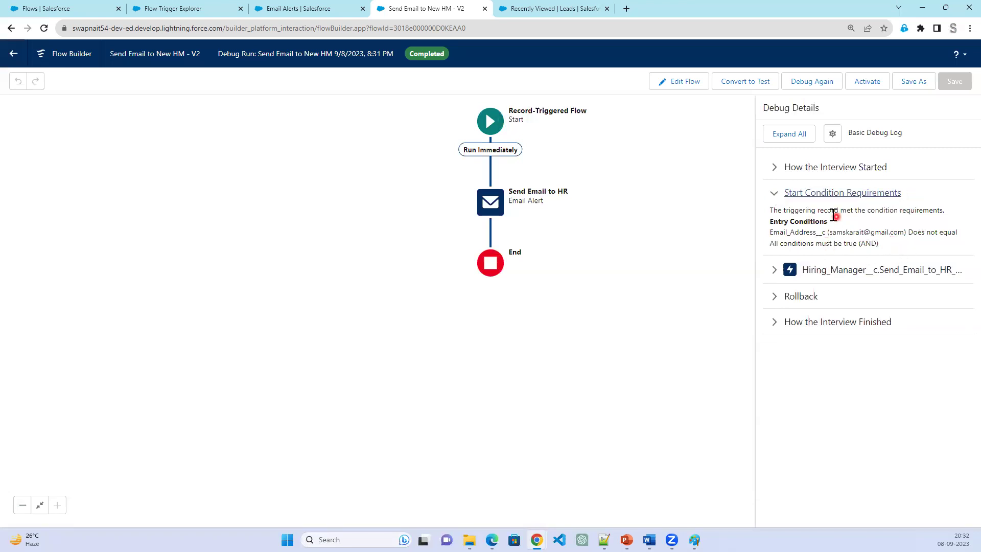
{"action": "left_click_drag", "start_coordinate": [769, 233], "coordinate": [897, 246]}
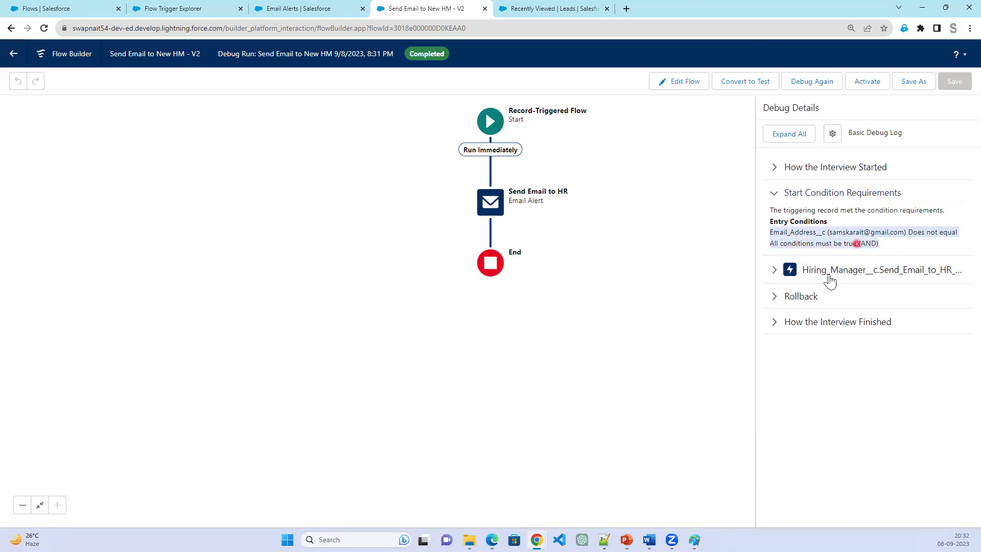
{"action": "left_click", "coordinate": [775, 271]}
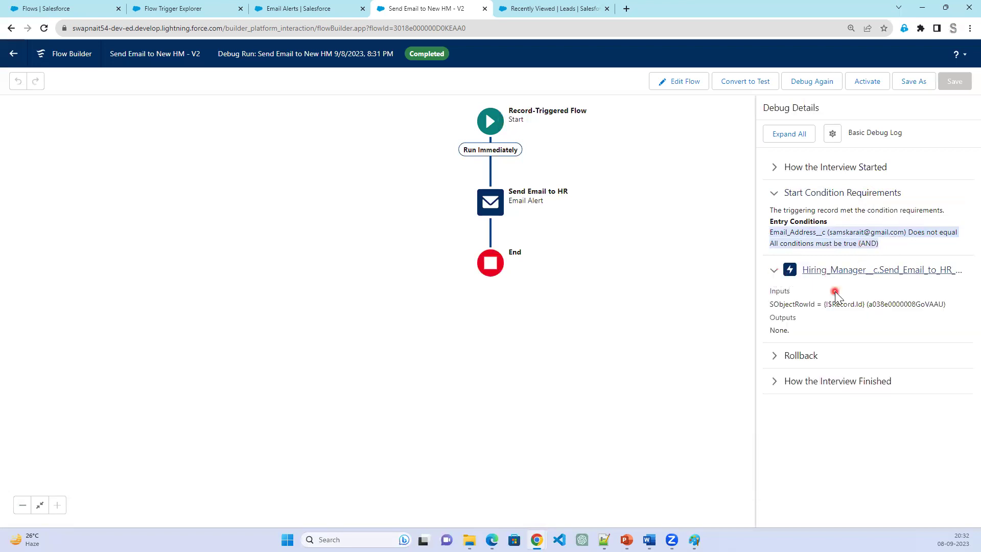
{"action": "left_click_drag", "start_coordinate": [788, 305], "coordinate": [911, 315]}
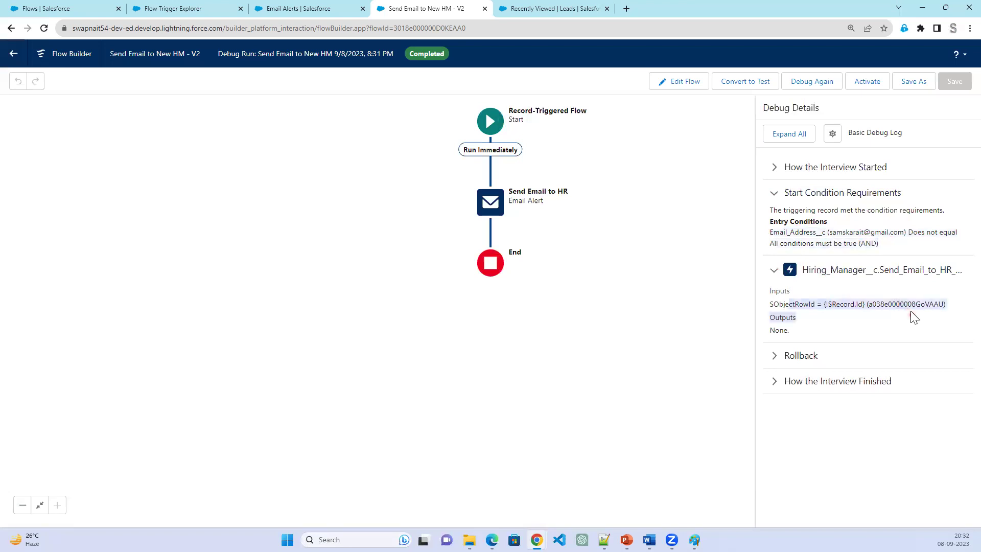
{"action": "left_click", "coordinate": [889, 267]}
{"action": "left_click", "coordinate": [775, 356]}
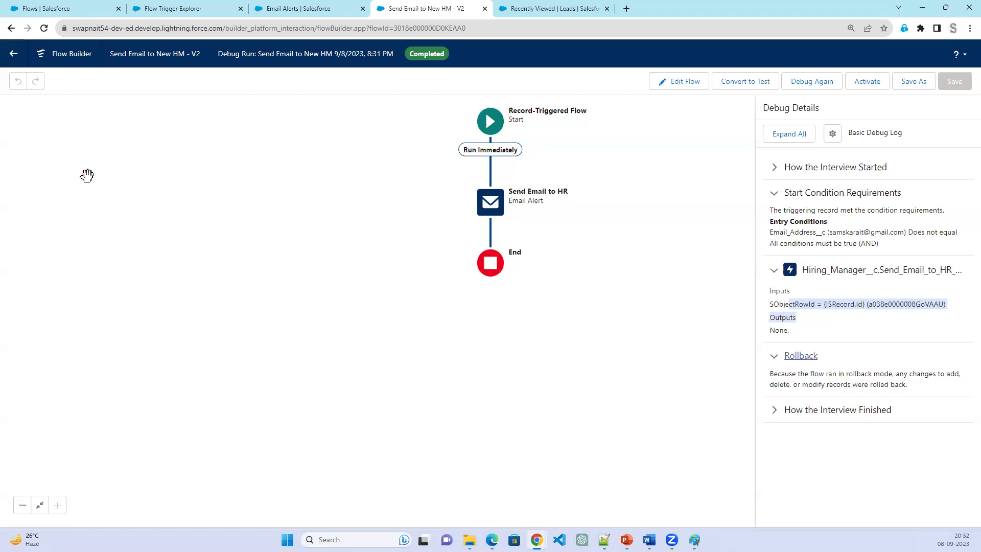
Glance at the Leads list, return to the debug run, and review how the interview finished and the expanded debug log
{"action": "left_click", "coordinate": [562, 5]}
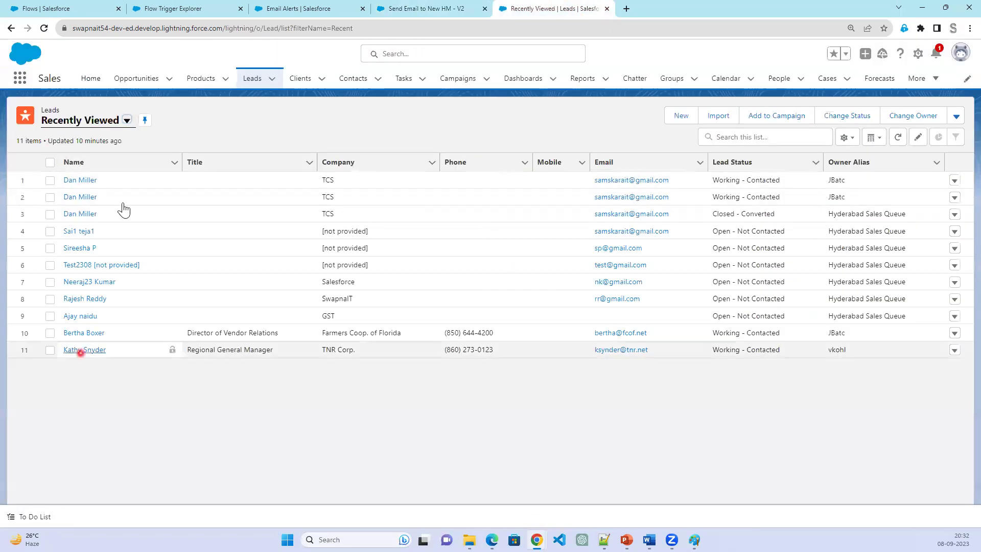
{"action": "left_click", "coordinate": [434, 8]}
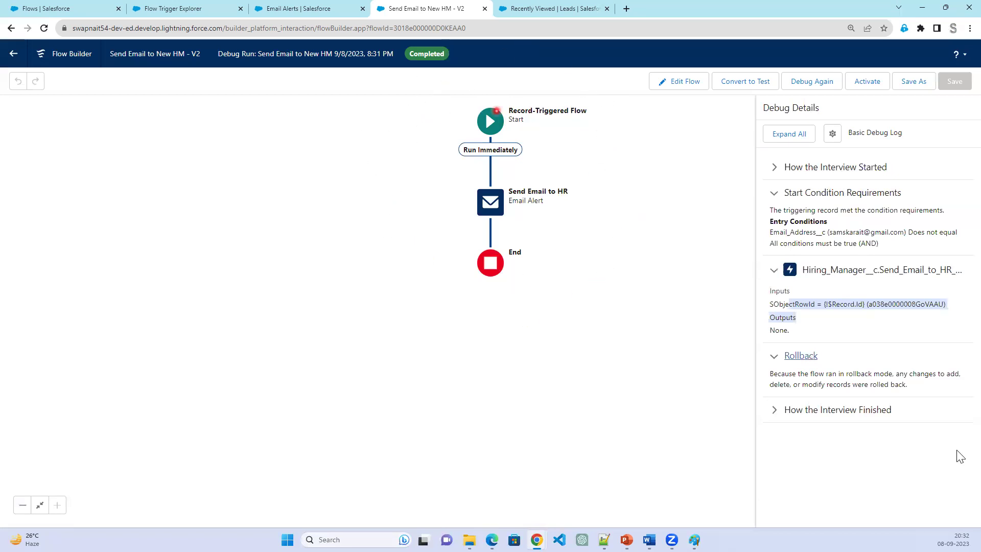
{"action": "left_click", "coordinate": [778, 414]}
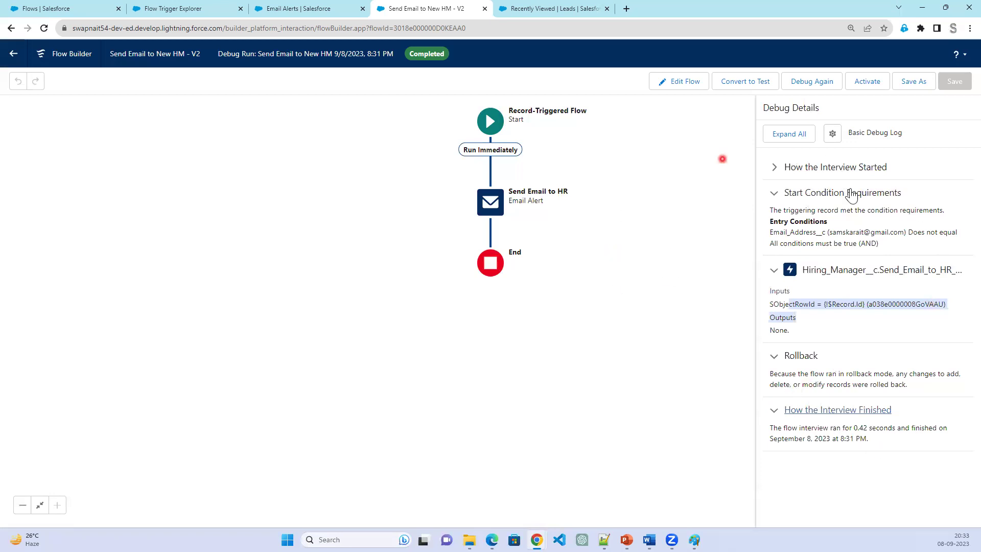
{"action": "left_click", "coordinate": [774, 169]}
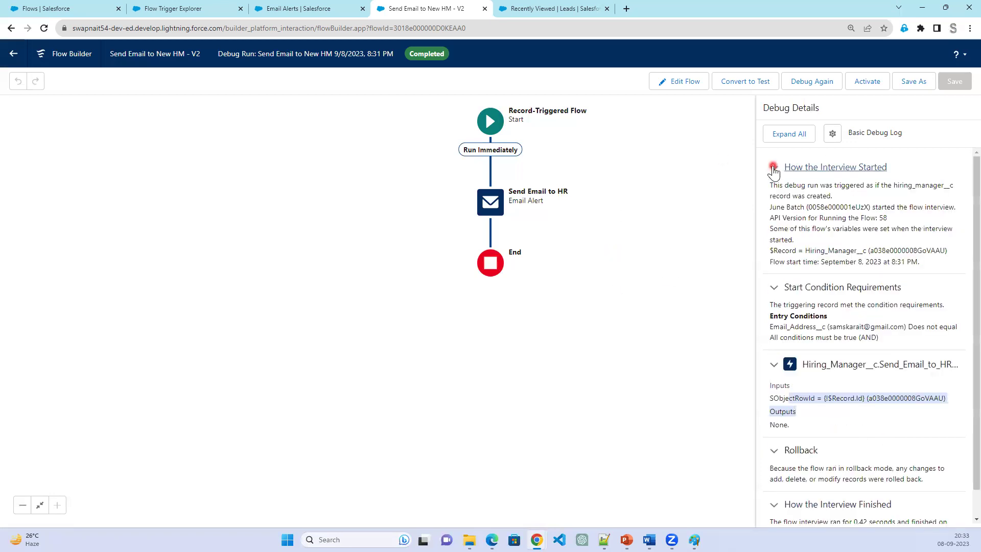
{"action": "scroll", "coordinate": [837, 438], "scroll_direction": "down", "scroll_amount": 1}
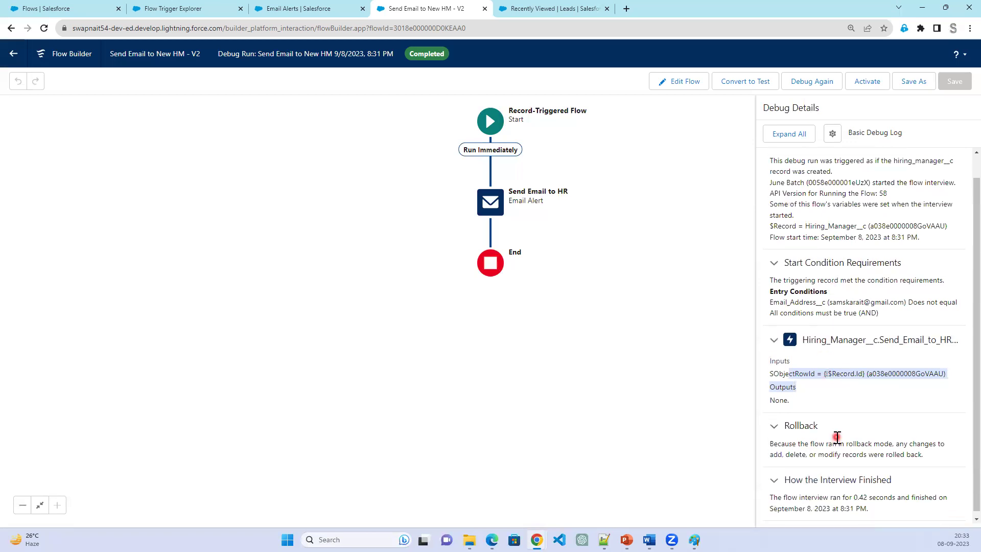
{"action": "scroll", "coordinate": [837, 438], "scroll_direction": "up", "scroll_amount": 1}
{"action": "left_click", "coordinate": [521, 275]}
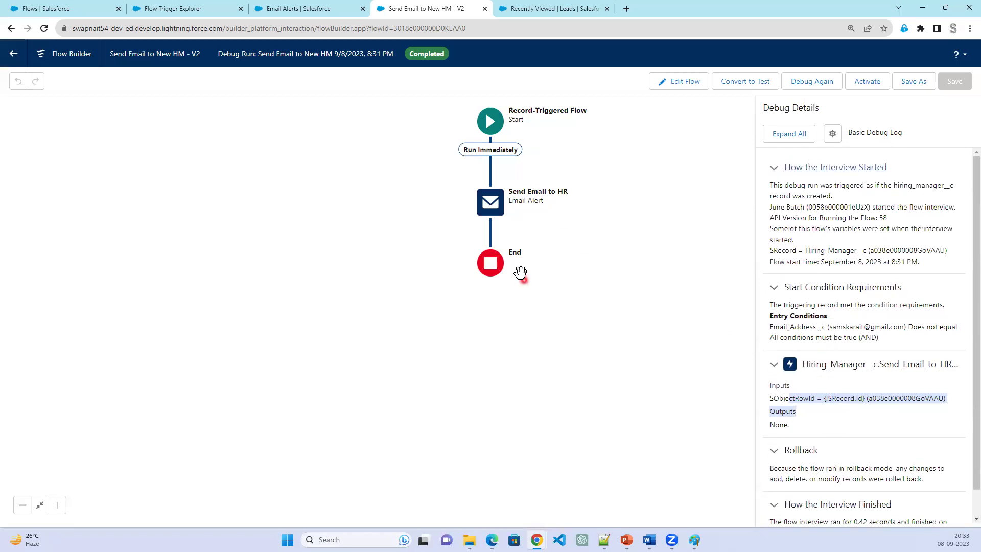
{"action": "left_click", "coordinate": [832, 135]}
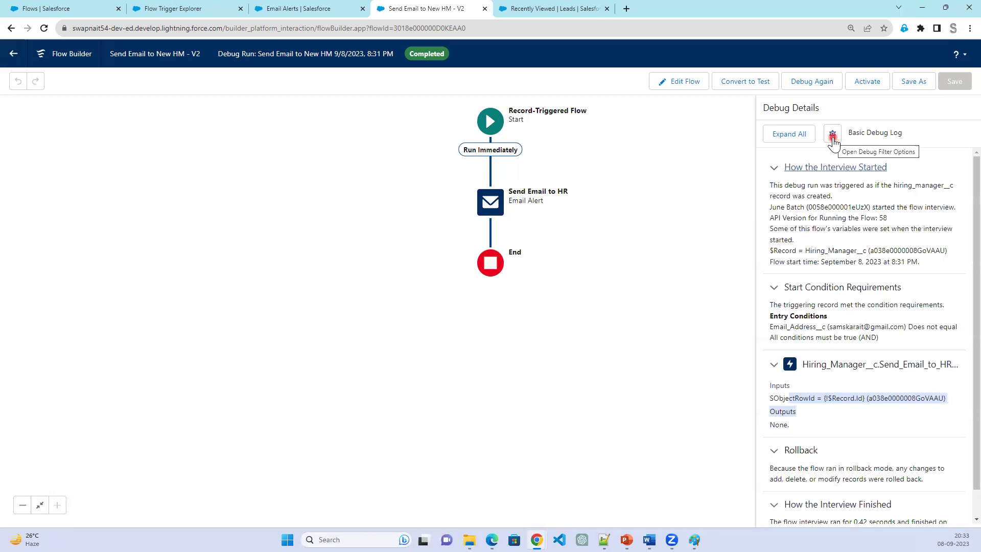
Open the debug panel preferences and highlight the Show Governor Limit Consumption option
{"action": "left_click", "coordinate": [832, 135]}
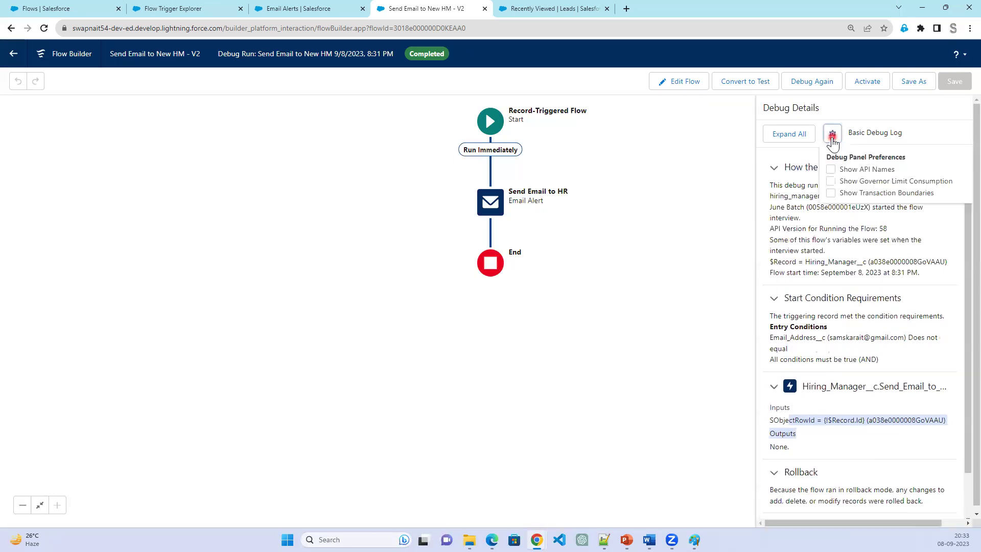
{"action": "left_click", "coordinate": [832, 139]}
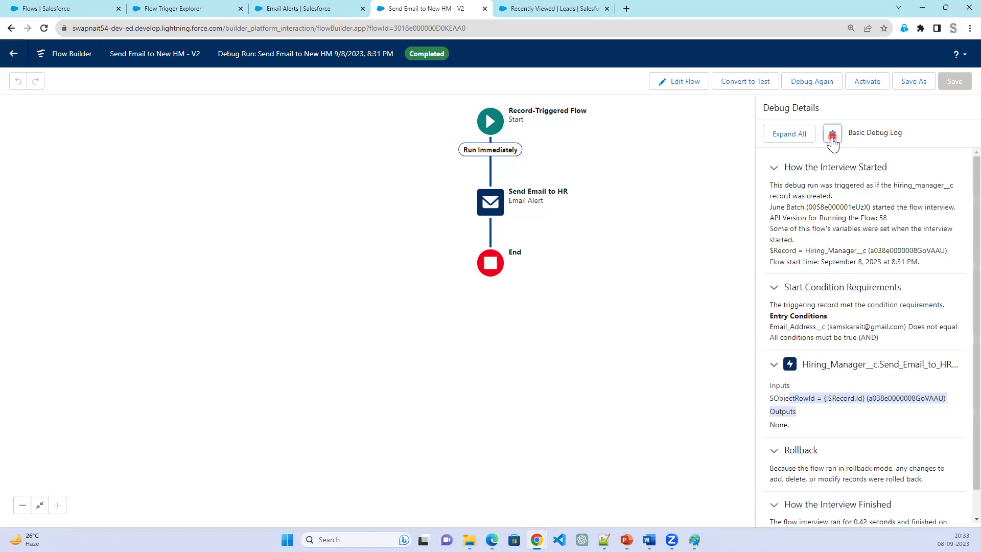
{"action": "left_click", "coordinate": [833, 137]}
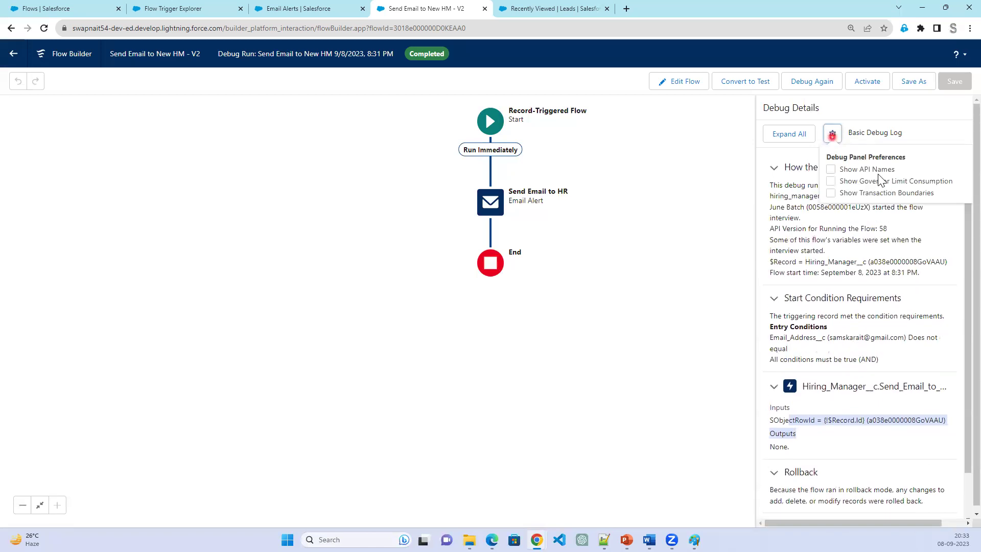
{"action": "left_click_drag", "start_coordinate": [954, 181], "coordinate": [824, 179]}
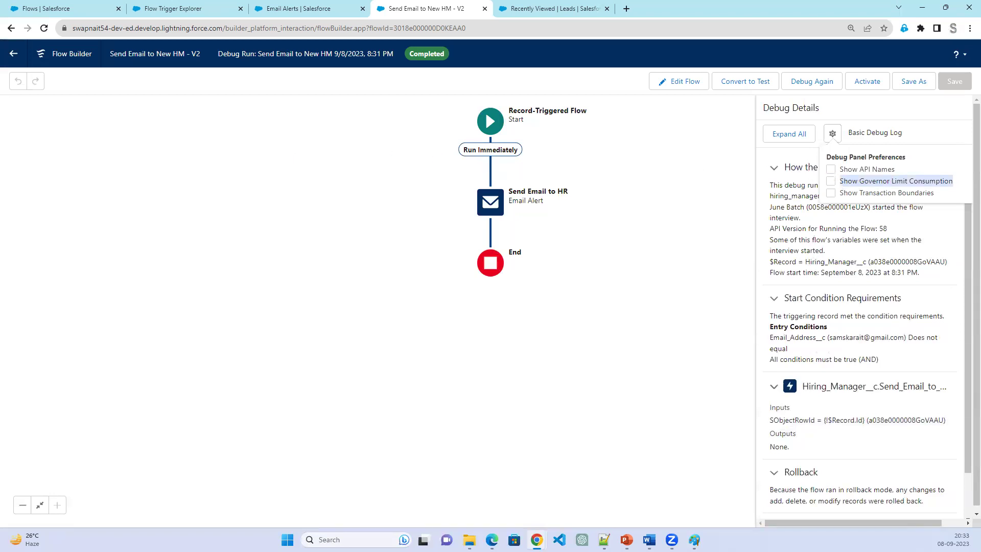
Add an on-screen text note beside the flow diagram reading SOQL and DML on two lines
{"action": "left_click", "coordinate": [83, 198]}
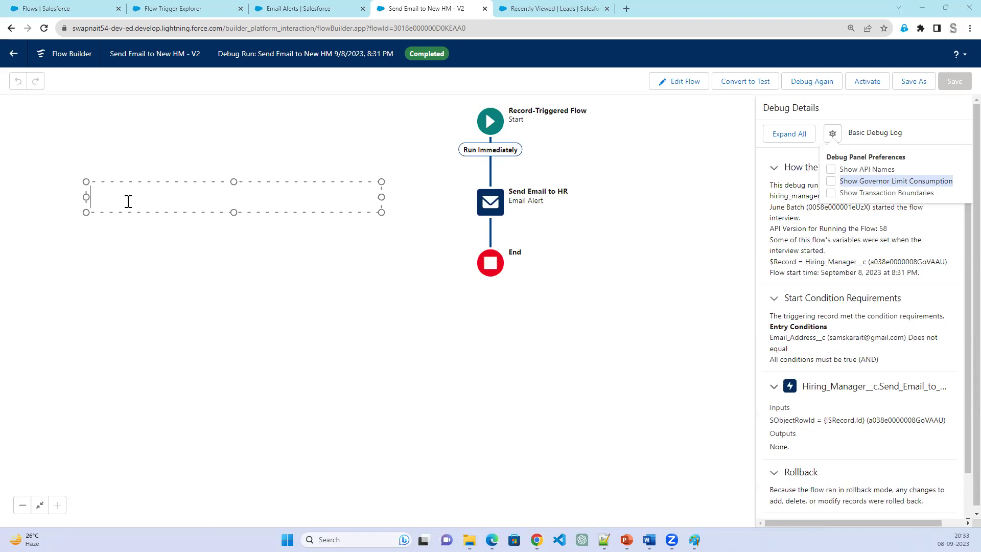
{"action": "type", "text": "SOQL"}
{"action": "key", "text": "Return"}
{"action": "type", "text": "D"}
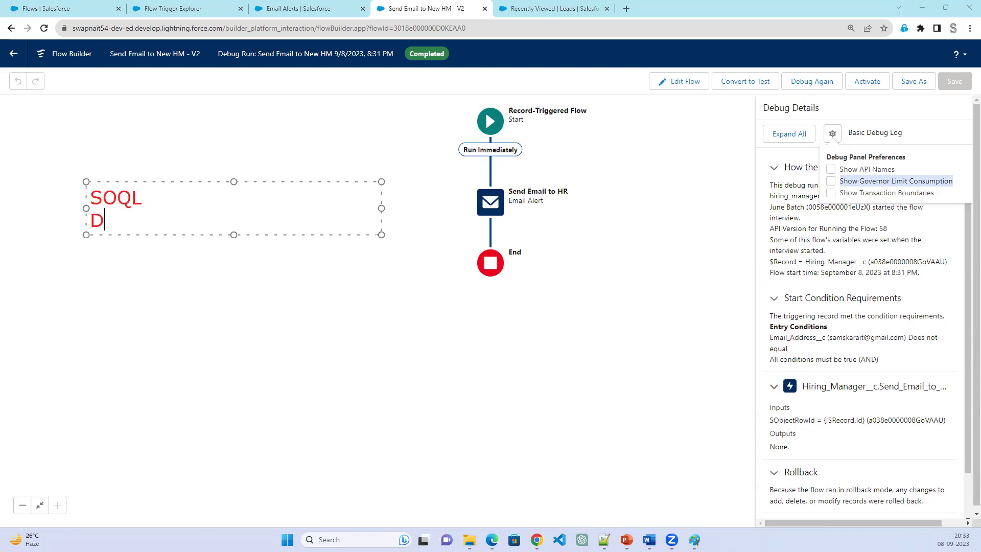
{"action": "type", "text": "ML"}
Turn on Show Governor Limit Consumption for the debug details and check the log sections
{"action": "left_click", "coordinate": [825, 184]}
{"action": "left_click", "coordinate": [831, 184]}
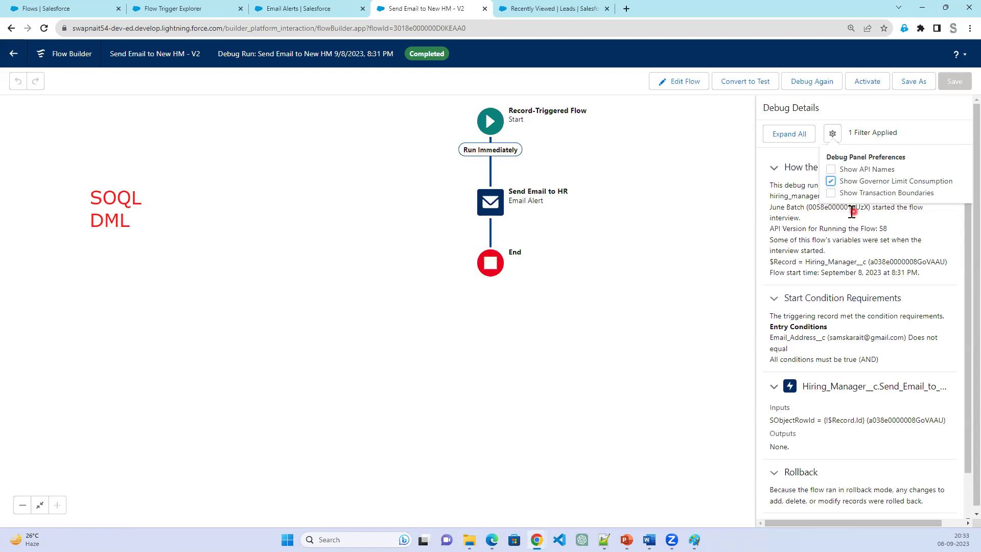
{"action": "scroll", "coordinate": [848, 347], "scroll_direction": "down", "scroll_amount": 1}
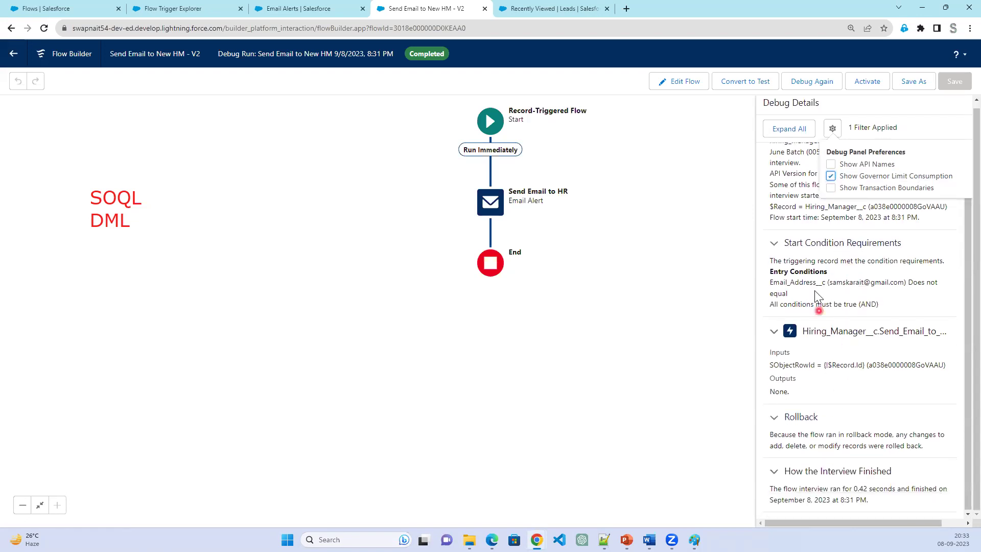
{"action": "scroll", "coordinate": [818, 266], "scroll_direction": "up", "scroll_amount": 1}
Try Show API Names on and off, and switch Show Governor Limit Consumption off and back on
{"action": "left_click", "coordinate": [831, 164]}
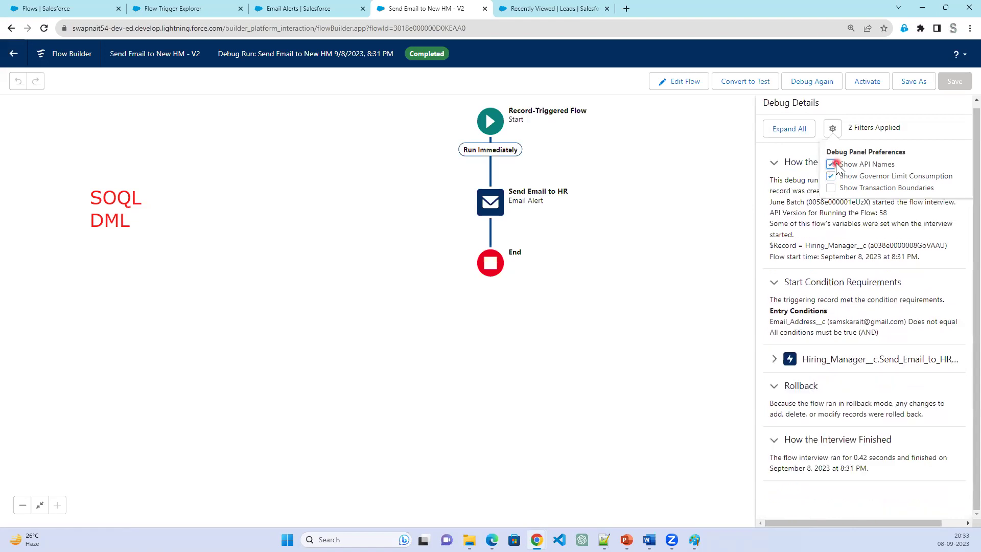
{"action": "left_click", "coordinate": [831, 164]}
{"action": "left_click", "coordinate": [831, 176]}
{"action": "left_click", "coordinate": [831, 176]}
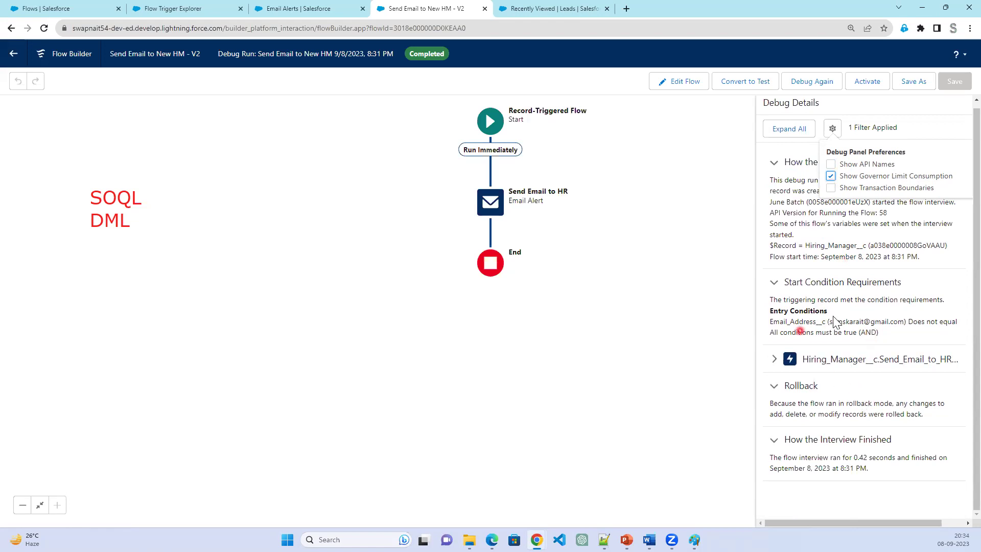
{"action": "left_click", "coordinate": [832, 177]}
{"action": "left_click", "coordinate": [831, 177]}
Add a second on-screen note beside the first reading "Get Record ---> SOQL"
{"action": "left_click", "coordinate": [202, 199]}
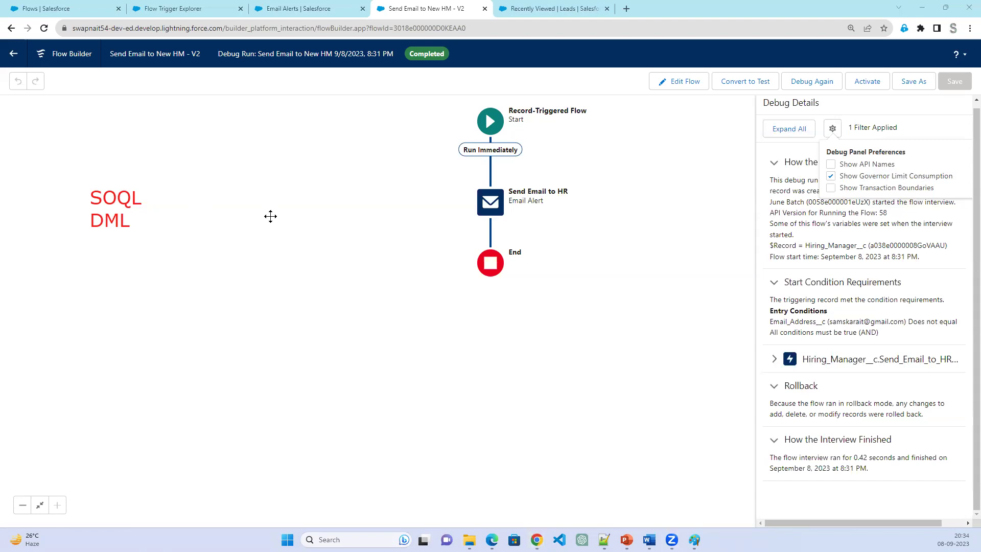
{"action": "type", "text": "Get "}
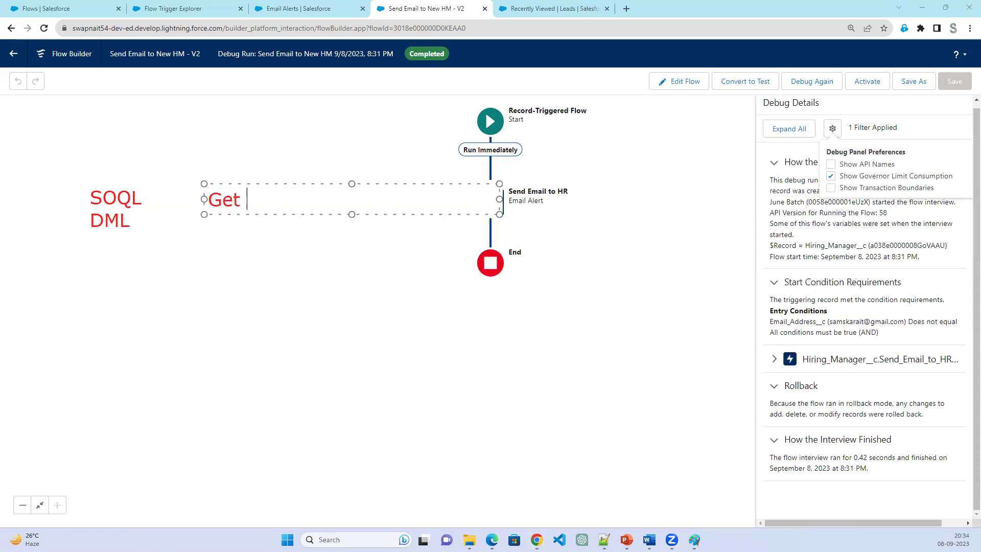
{"action": "type", "text": "Record "}
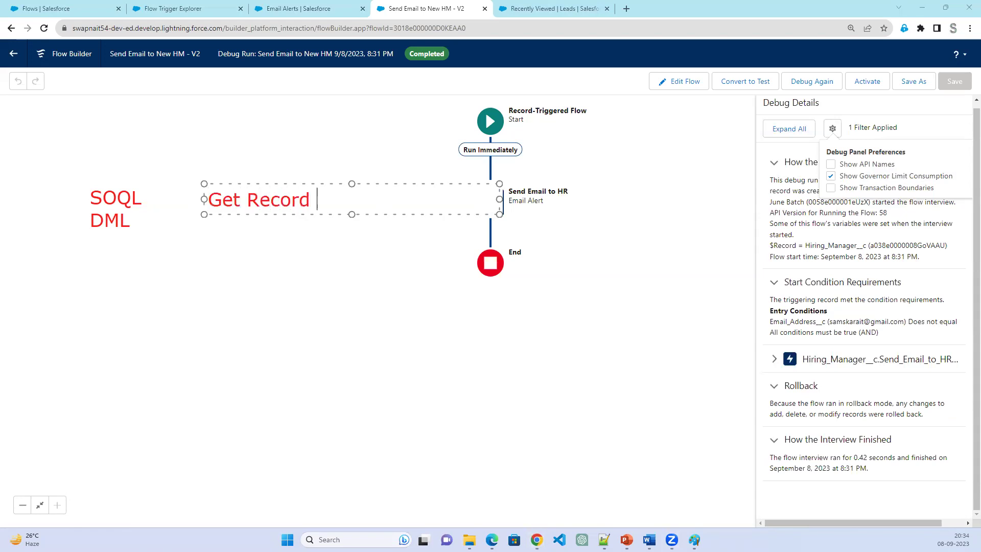
{"action": "type", "text": "---> SOQL"}
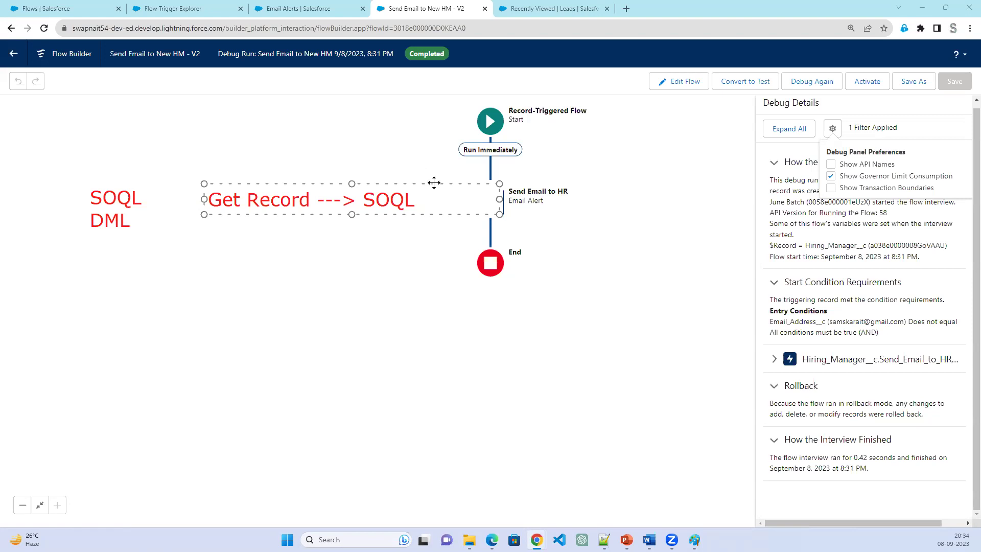
Add the text "Create Record/update Record /Delete Record --> DML" below the Get Record line of the note
{"action": "left_click", "coordinate": [430, 206]}
{"action": "key", "text": "Return"}
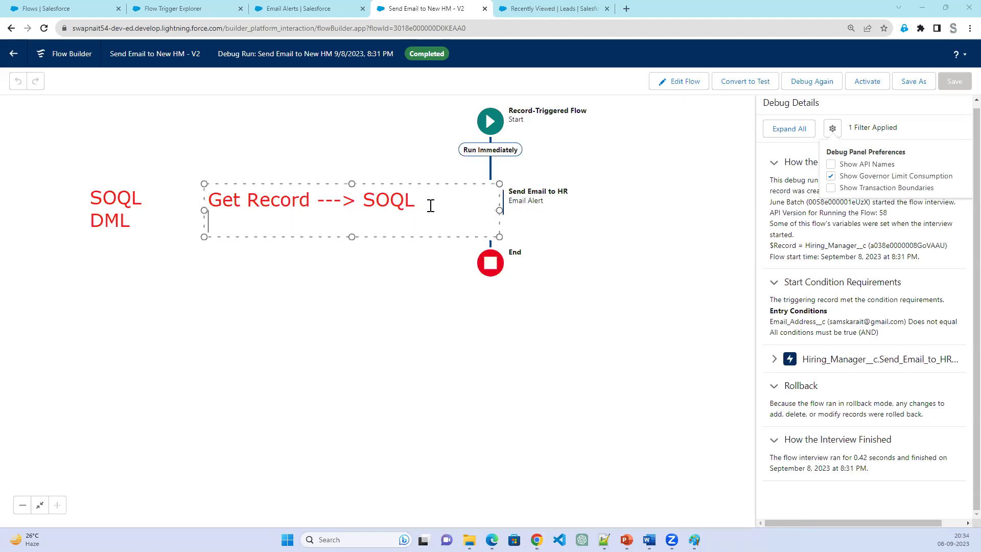
{"action": "type", "text": "Create "}
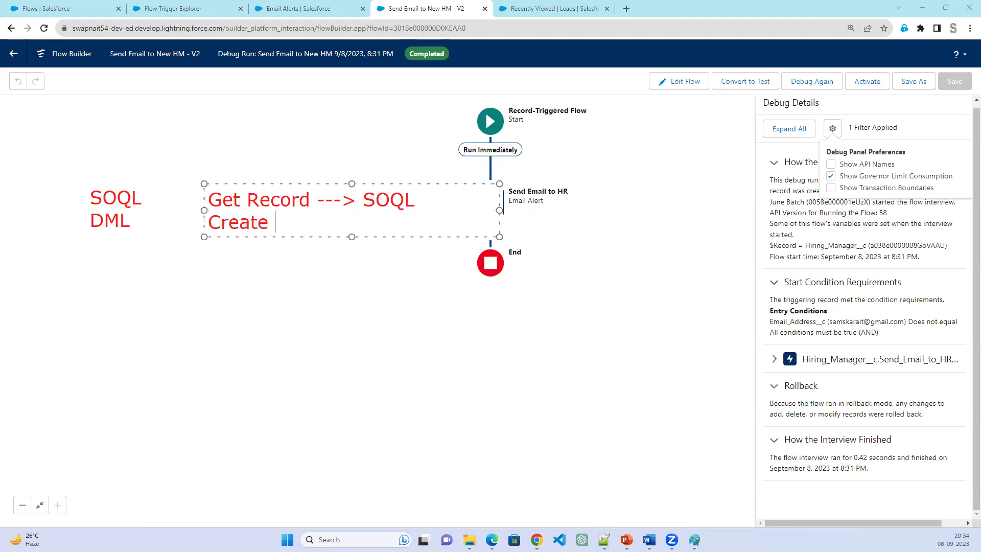
{"action": "type", "text": "Recrod"}
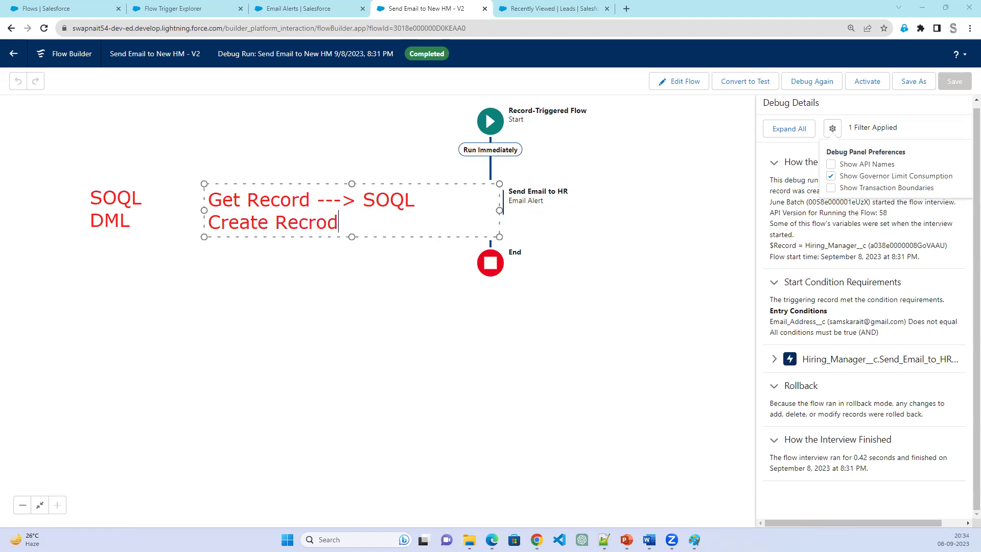
{"action": "key", "text": "BackSpace"}
{"action": "key", "text": "BackSpace"}
{"action": "key", "text": "BackSpace"}
{"action": "type", "text": "ord/update Record"}
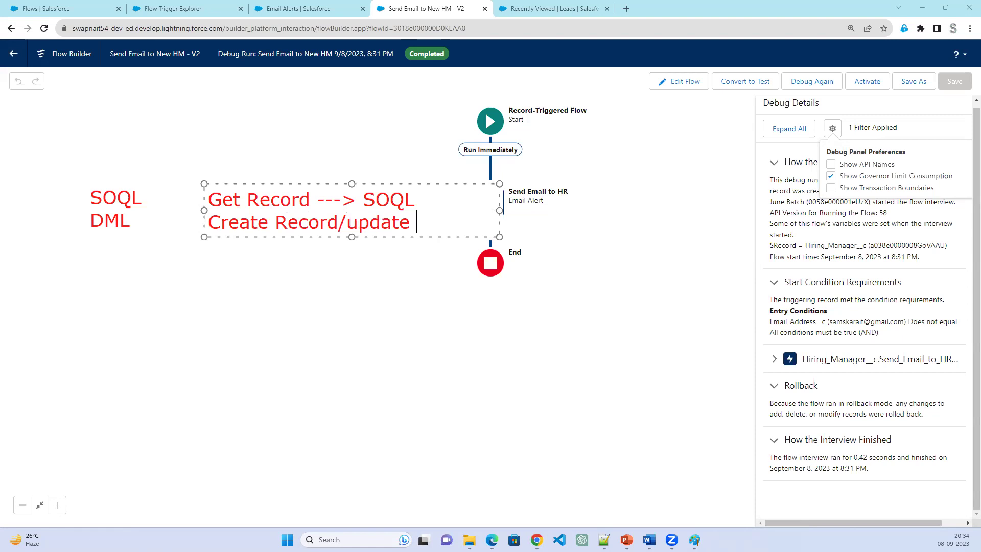
{"action": "type", "text": " /De"}
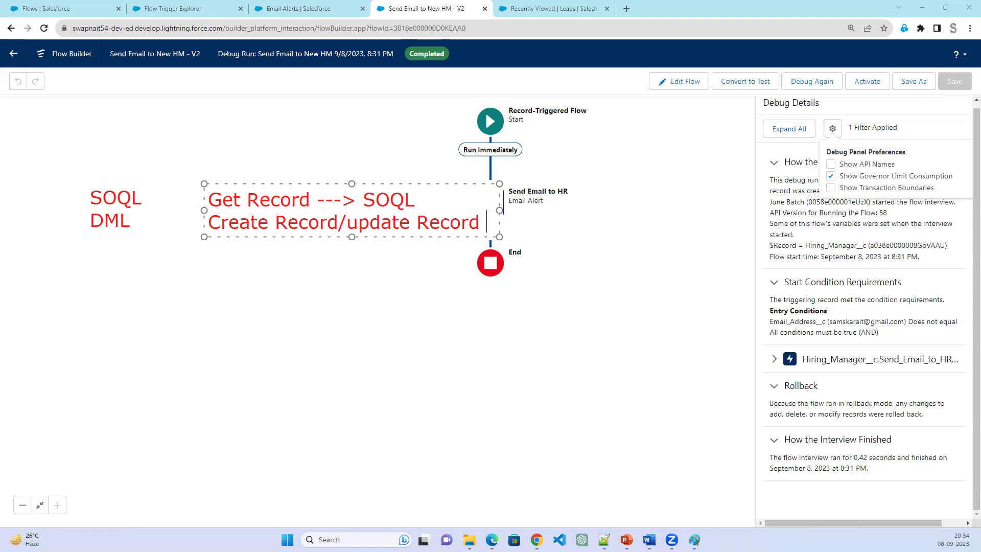
{"action": "type", "text": "v"}
{"action": "key", "text": "BackSpace"}
{"action": "type", "text": "let"}
{"action": "type", "text": "e Record"}
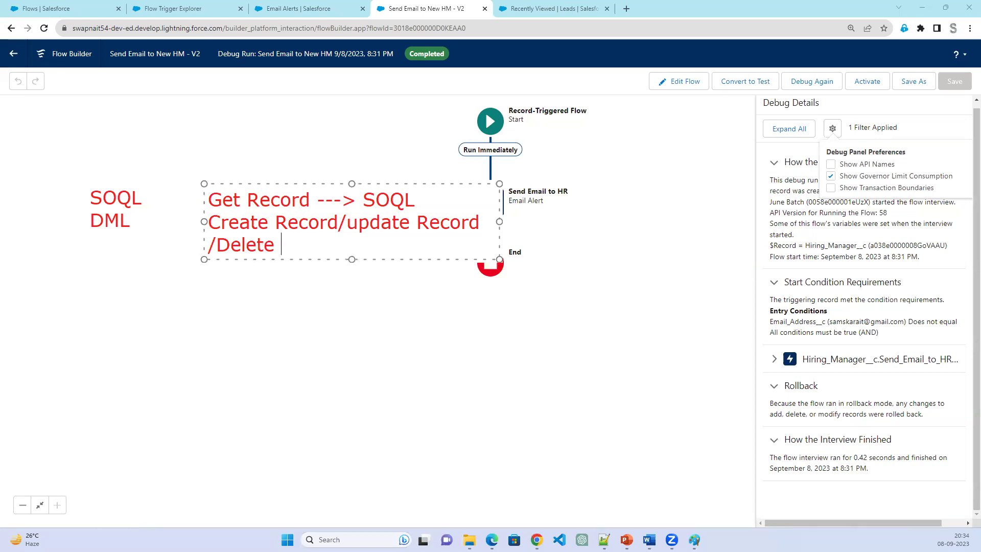
{"action": "type", "text": " -->"}
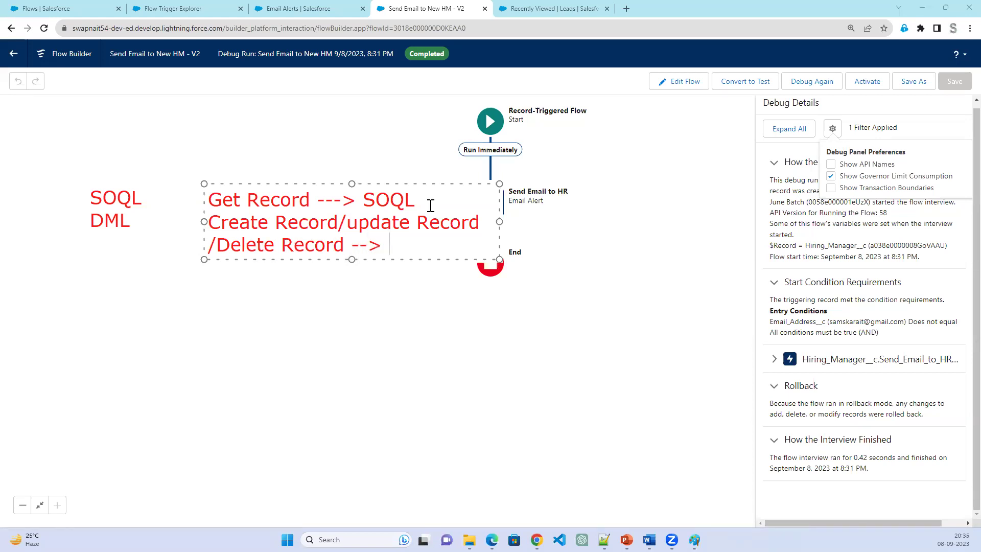
{"action": "type", "text": " DML"}
Append the limit 100 to the note's SOQL line and 150 to its DML line
{"action": "left_click", "coordinate": [432, 200]}
{"action": "type", "text": "--100"}
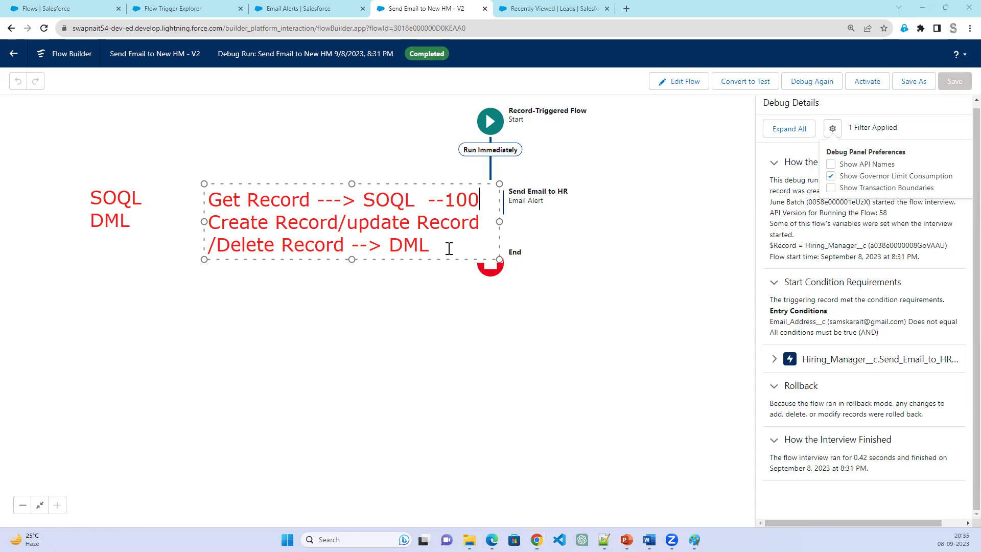
{"action": "type", "text": "-- 150"}
{"action": "left_click", "coordinate": [784, 203]}
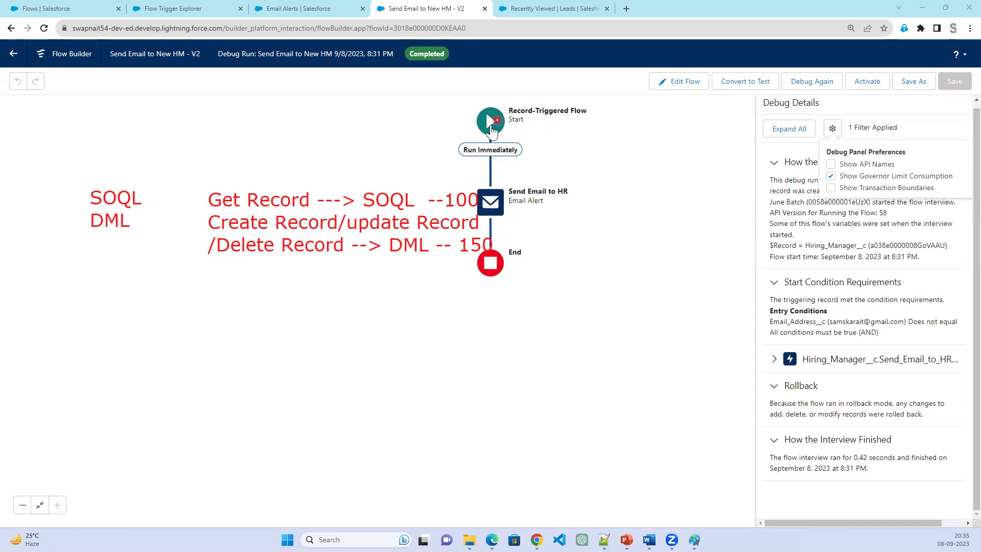
Clear the on-screen notes and close the debug panel preferences
{"action": "left_click", "coordinate": [507, 128]}
{"action": "left_click", "coordinate": [831, 176]}
{"action": "left_click", "coordinate": [833, 132]}
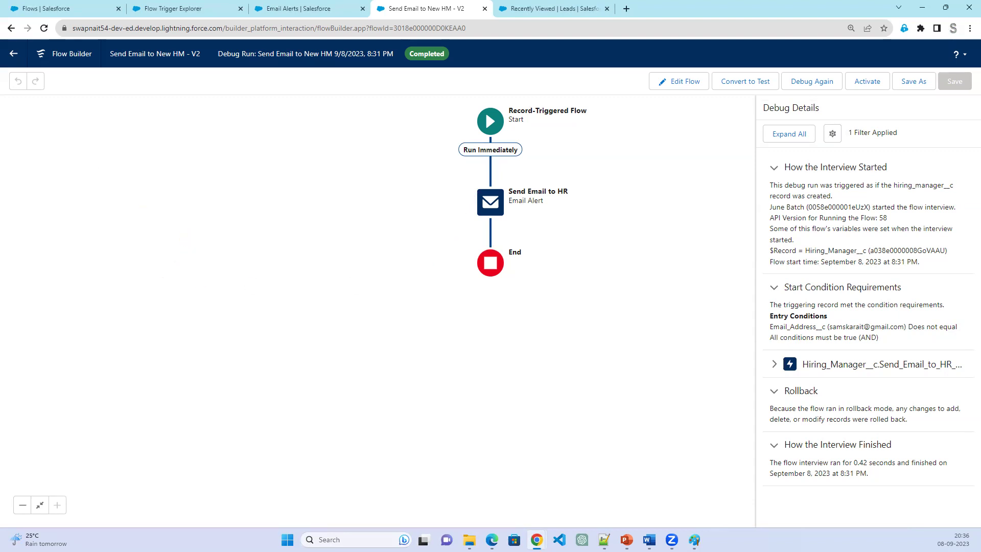
Handwrite an underlined 100 beside the flow diagram and draw a curved arrow leading below it
{"action": "mouse_move", "coordinate": [153, 213]}
{"action": "left_mouse_down"}
{"action": "mouse_move", "coordinate": [154, 256]}
{"action": "mouse_move", "coordinate": [179, 251]}
{"action": "mouse_move", "coordinate": [173, 219]}
{"action": "left_mouse_up"}
{"action": "mouse_move", "coordinate": [244, 212]}
{"action": "left_mouse_down"}
{"action": "mouse_move", "coordinate": [244, 224]}
{"action": "mouse_move", "coordinate": [281, 215]}
{"action": "mouse_move", "coordinate": [240, 212]}
{"action": "left_mouse_up"}
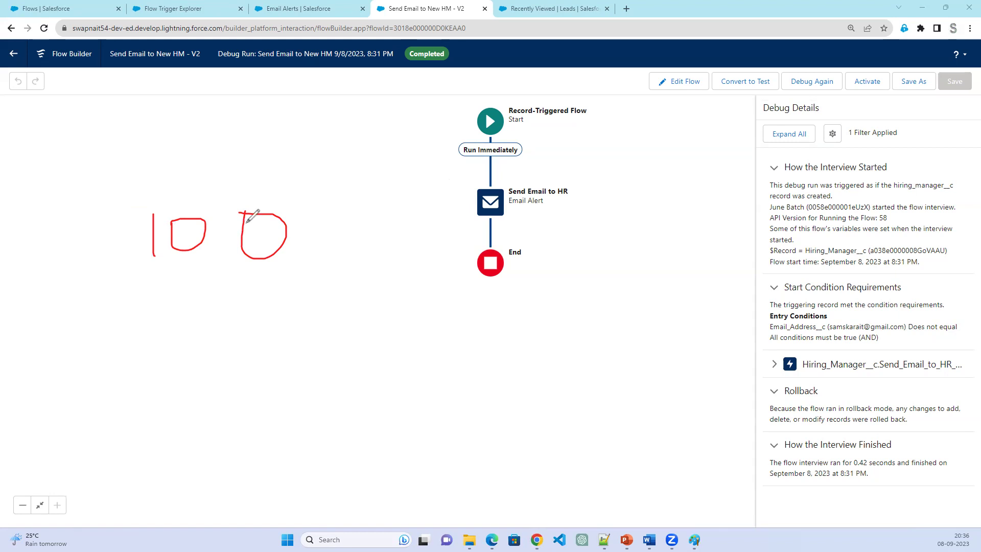
{"action": "left_click_drag", "start_coordinate": [145, 277], "coordinate": [310, 276]}
{"action": "mouse_move", "coordinate": [312, 241]}
{"action": "left_mouse_down"}
{"action": "mouse_move", "coordinate": [307, 313]}
{"action": "mouse_move", "coordinate": [296, 316]}
{"action": "left_mouse_up"}
{"action": "mouse_move", "coordinate": [311, 305]}
{"action": "left_mouse_down"}
{"action": "mouse_move", "coordinate": [283, 320]}
{"action": "mouse_move", "coordinate": [325, 325]}
{"action": "left_mouse_up"}
Handwrite SOQ_LIMIT_101 below the arrow and draw a box around it
{"action": "left_click", "coordinate": [118, 361]}
{"action": "left_click_drag", "start_coordinate": [118, 361], "coordinate": [71, 399]}
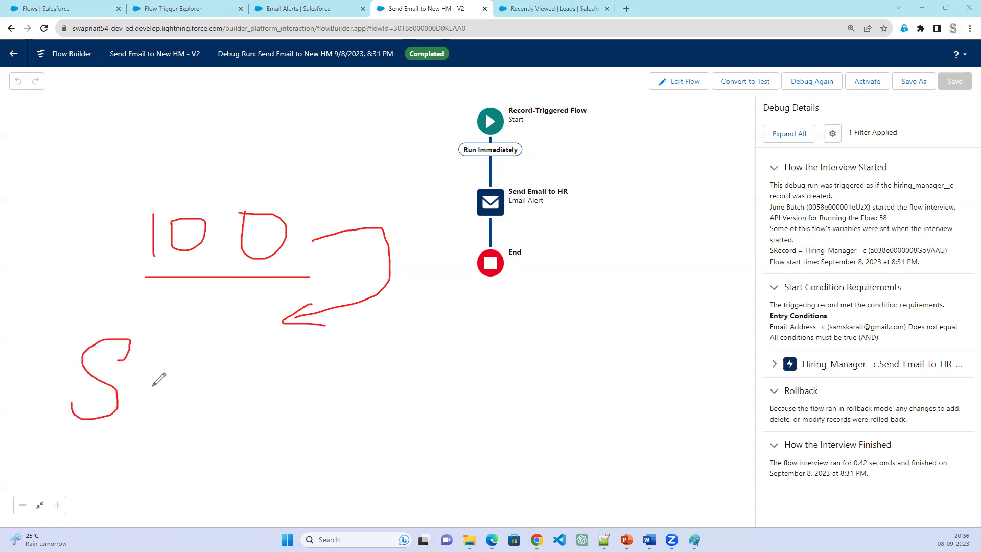
{"action": "left_click_drag", "start_coordinate": [148, 367], "coordinate": [154, 374]}
{"action": "mouse_move", "coordinate": [208, 354]}
{"action": "left_mouse_down"}
{"action": "mouse_move", "coordinate": [208, 399]}
{"action": "mouse_move", "coordinate": [248, 375]}
{"action": "mouse_move", "coordinate": [251, 394]}
{"action": "mouse_move", "coordinate": [325, 401]}
{"action": "left_mouse_up"}
{"action": "left_click_drag", "start_coordinate": [365, 352], "coordinate": [372, 402]}
{"action": "mouse_move", "coordinate": [401, 352]}
{"action": "left_mouse_down"}
{"action": "mouse_move", "coordinate": [402, 402]}
{"action": "mouse_move", "coordinate": [457, 381]}
{"action": "mouse_move", "coordinate": [481, 385]}
{"action": "left_mouse_up"}
{"action": "mouse_move", "coordinate": [514, 337]}
{"action": "left_mouse_down"}
{"action": "mouse_move", "coordinate": [521, 382]}
{"action": "mouse_move", "coordinate": [528, 336]}
{"action": "left_mouse_up"}
{"action": "left_click_drag", "start_coordinate": [533, 395], "coordinate": [570, 387]}
{"action": "left_click_drag", "start_coordinate": [595, 326], "coordinate": [606, 394]}
{"action": "mouse_move", "coordinate": [615, 351]}
{"action": "left_mouse_down"}
{"action": "mouse_move", "coordinate": [645, 358]}
{"action": "mouse_move", "coordinate": [625, 365]}
{"action": "left_mouse_up"}
{"action": "left_click_drag", "start_coordinate": [678, 294], "coordinate": [685, 383]}
{"action": "mouse_move", "coordinate": [63, 336]}
{"action": "left_mouse_down"}
{"action": "mouse_move", "coordinate": [71, 435]}
{"action": "mouse_move", "coordinate": [751, 448]}
{"action": "mouse_move", "coordinate": [545, 291]}
{"action": "mouse_move", "coordinate": [295, 317]}
{"action": "left_mouse_up"}
{"action": "left_click_drag", "start_coordinate": [90, 302], "coordinate": [68, 330]}
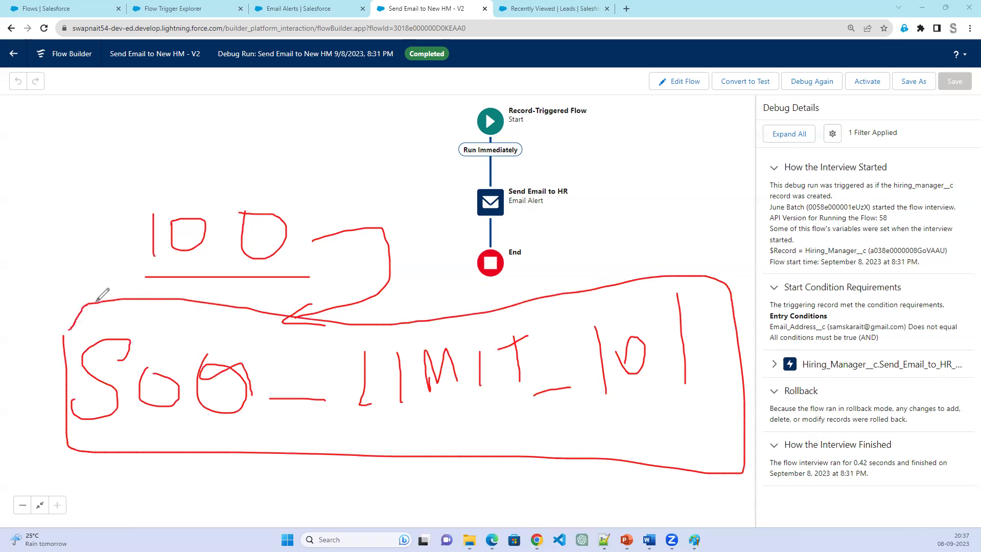
Handwrite the label "Limit:" in front of the 100, and clear all the drawings from the screen
{"action": "mouse_move", "coordinate": [46, 214]}
{"action": "left_mouse_down"}
{"action": "mouse_move", "coordinate": [36, 266]}
{"action": "mouse_move", "coordinate": [60, 265]}
{"action": "left_mouse_up"}
{"action": "mouse_move", "coordinate": [62, 246]}
{"action": "left_mouse_down"}
{"action": "mouse_move", "coordinate": [63, 271]}
{"action": "mouse_move", "coordinate": [109, 260]}
{"action": "left_mouse_up"}
{"action": "left_click", "coordinate": [99, 216]}
{"action": "mouse_move", "coordinate": [117, 209]}
{"action": "left_mouse_down"}
{"action": "mouse_move", "coordinate": [126, 267]}
{"action": "mouse_move", "coordinate": [133, 238]}
{"action": "left_mouse_up"}
{"action": "left_click", "coordinate": [131, 241]}
{"action": "left_click", "coordinate": [132, 250]}
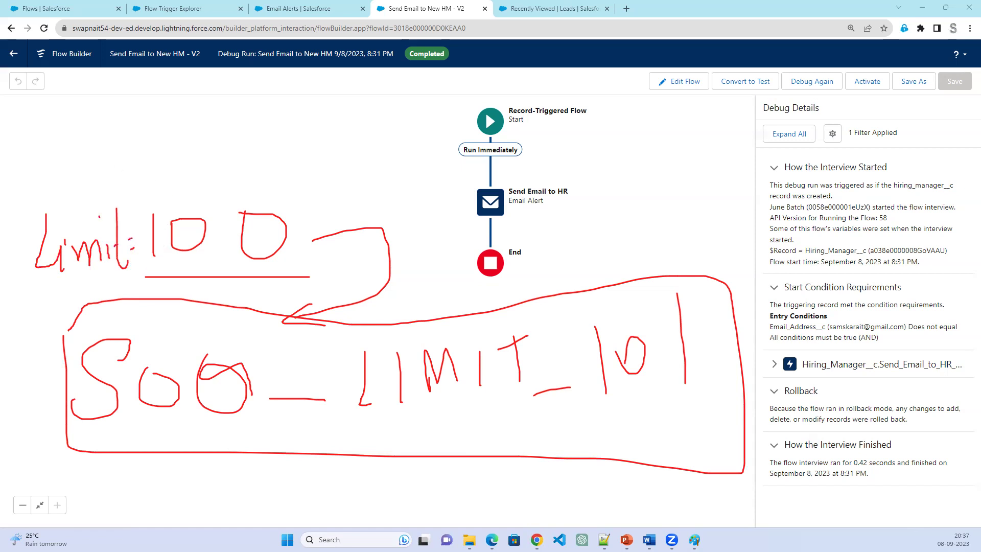
{"action": "key", "text": "Escape"}
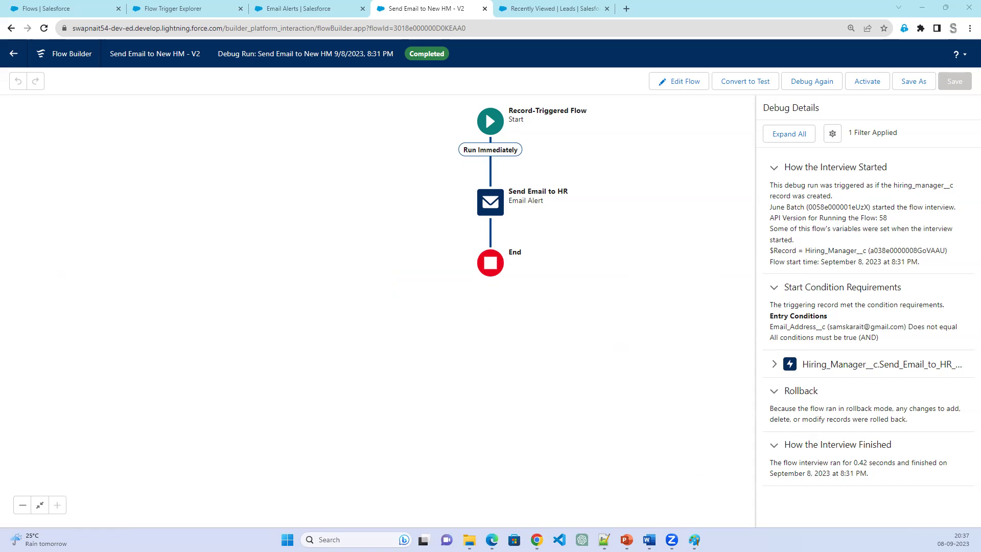
Switch to the PowerPoint slide show, advance to the related-contacts flow use case on slide 12, and draw a rectangle below its text
{"action": "key", "text": "alt+Tab"}
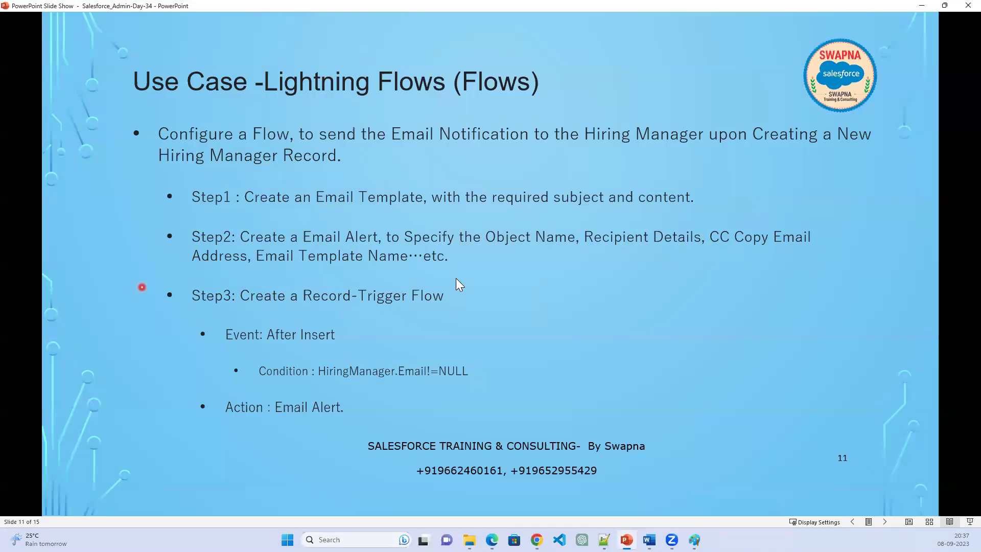
{"action": "key", "text": "Right"}
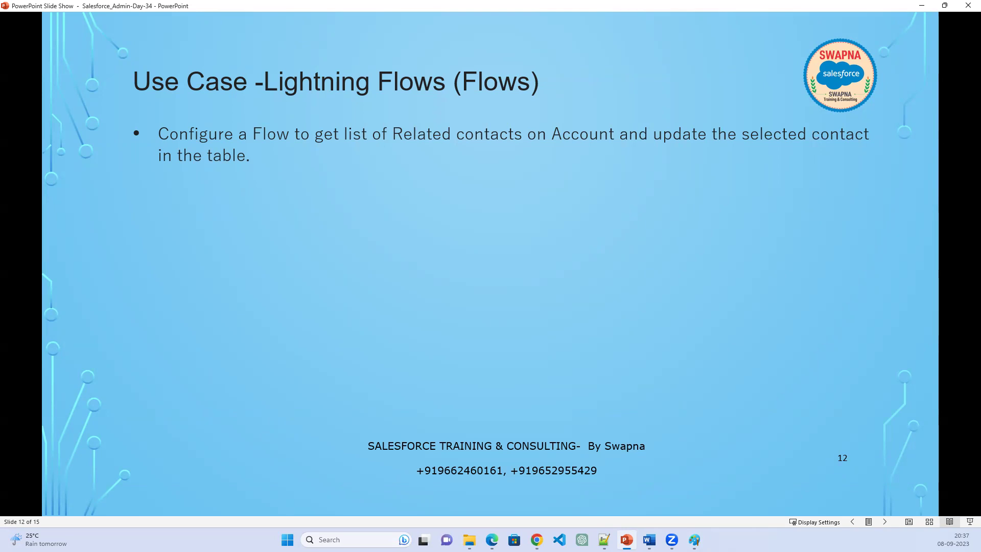
{"action": "key", "text": "alt+Tab"}
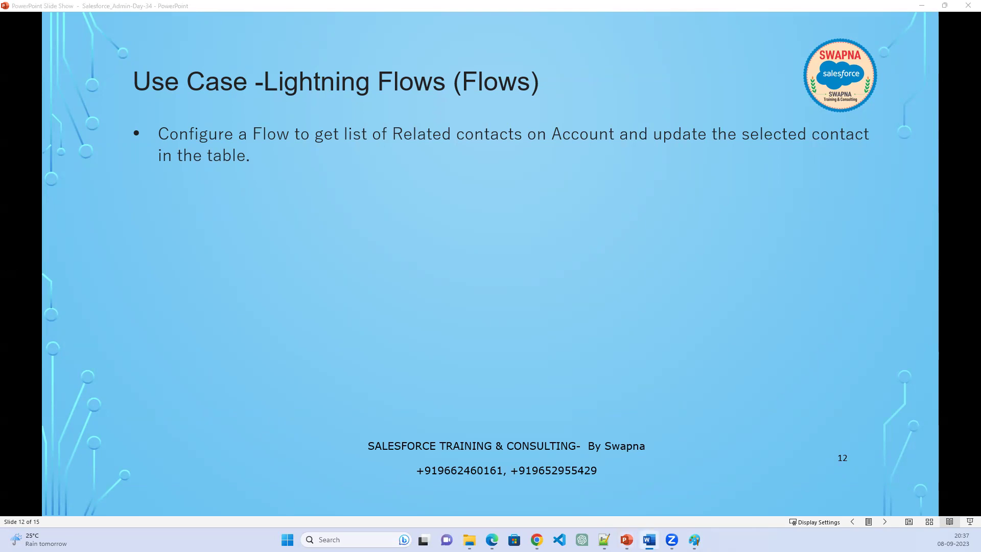
{"action": "mouse_move", "coordinate": [200, 201]}
{"action": "left_mouse_down"}
{"action": "mouse_move", "coordinate": [390, 322]}
{"action": "mouse_move", "coordinate": [521, 423]}
{"action": "mouse_move", "coordinate": [607, 426]}
{"action": "left_mouse_up"}
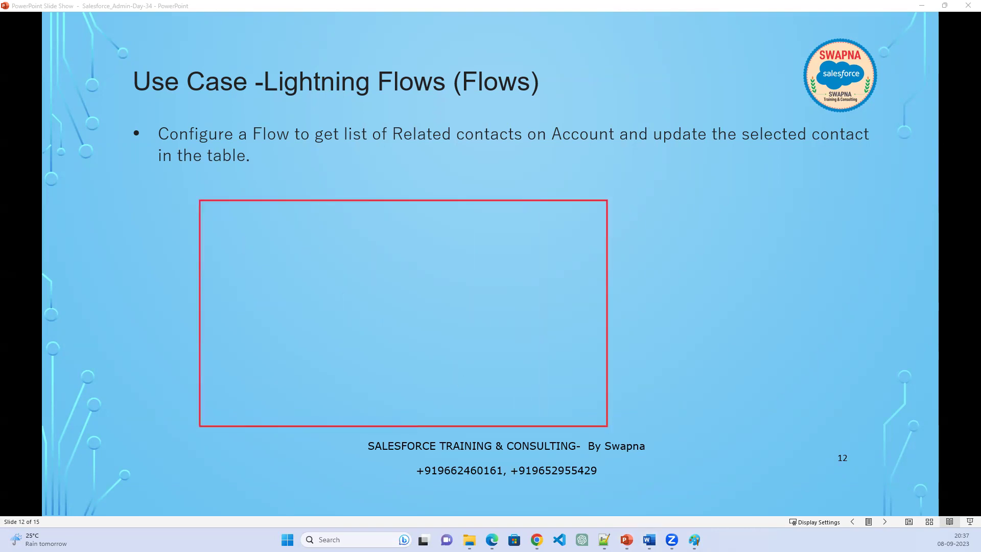
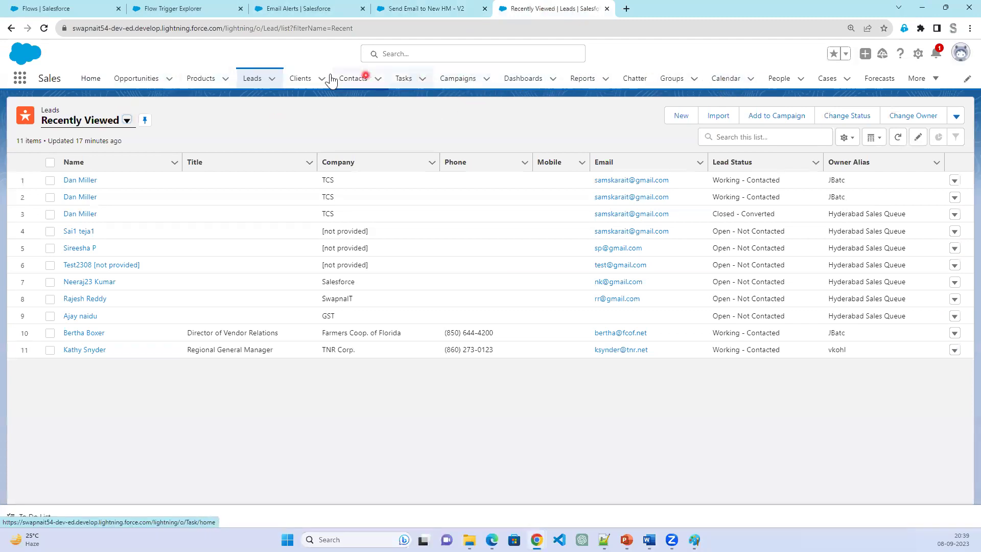
Open the Salesforce record from the recently viewed clients and show its details
{"action": "left_click", "coordinate": [309, 79]}
{"action": "left_click", "coordinate": [102, 208]}
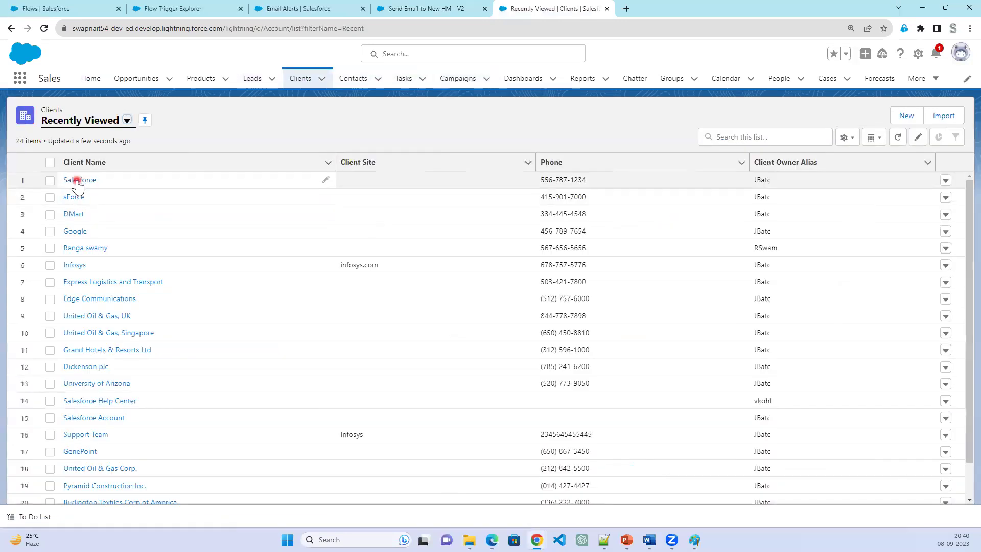
{"action": "left_click", "coordinate": [77, 181]}
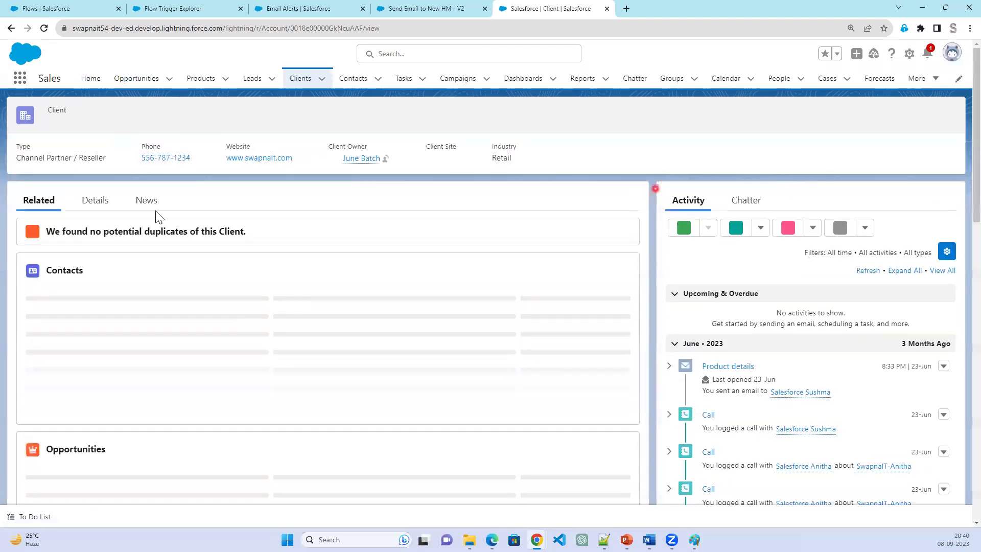
{"action": "left_click", "coordinate": [95, 201]}
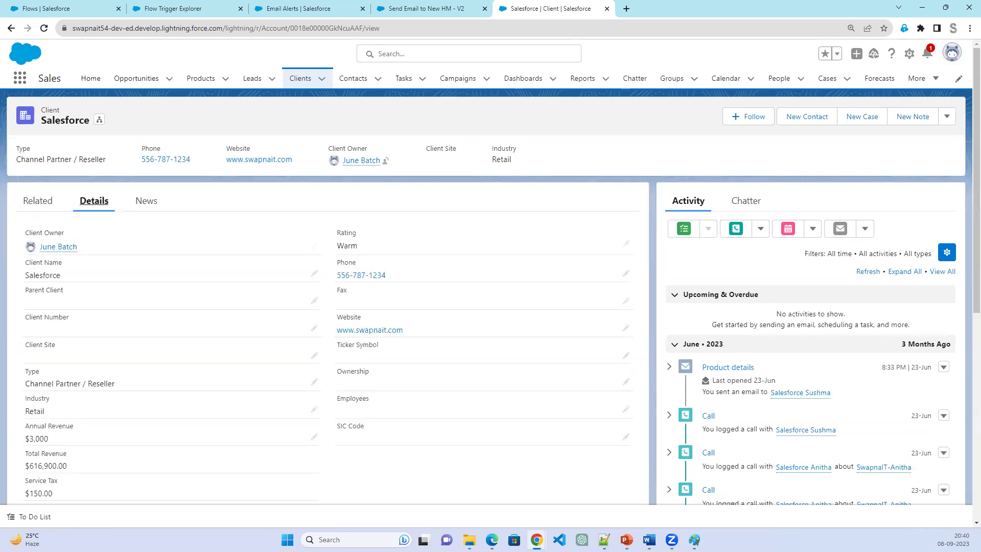
Outline the upper activity area and the timeline below it, and draw three horizontal row boxes inside the upper outline
{"action": "mouse_move", "coordinate": [661, 179]}
{"action": "left_mouse_down"}
{"action": "mouse_move", "coordinate": [938, 241]}
{"action": "mouse_move", "coordinate": [950, 280]}
{"action": "mouse_move", "coordinate": [957, 276]}
{"action": "left_mouse_up"}
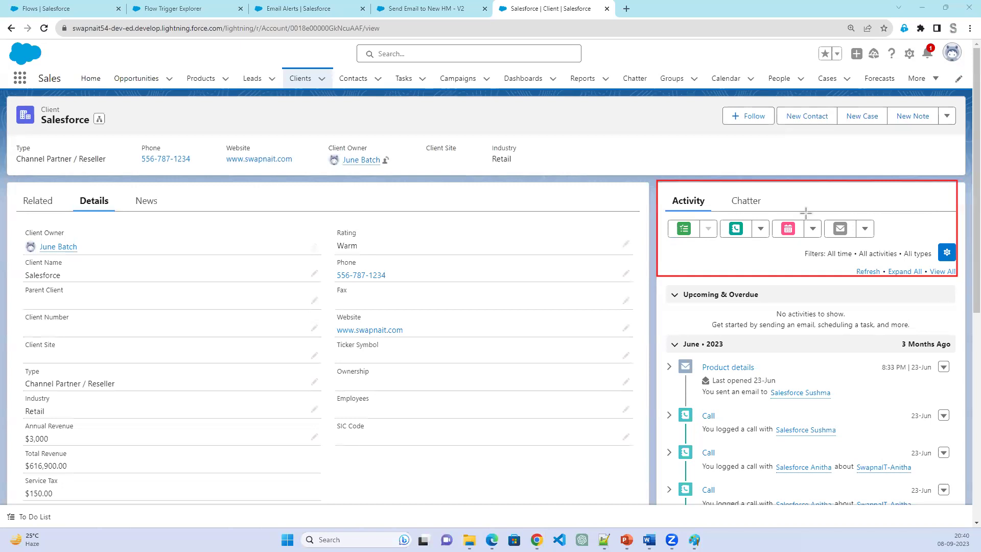
{"action": "left_click_drag", "start_coordinate": [655, 284], "coordinate": [956, 473]}
{"action": "mouse_move", "coordinate": [659, 202]}
{"action": "left_mouse_down"}
{"action": "mouse_move", "coordinate": [832, 180]}
{"action": "mouse_move", "coordinate": [958, 181]}
{"action": "left_mouse_up"}
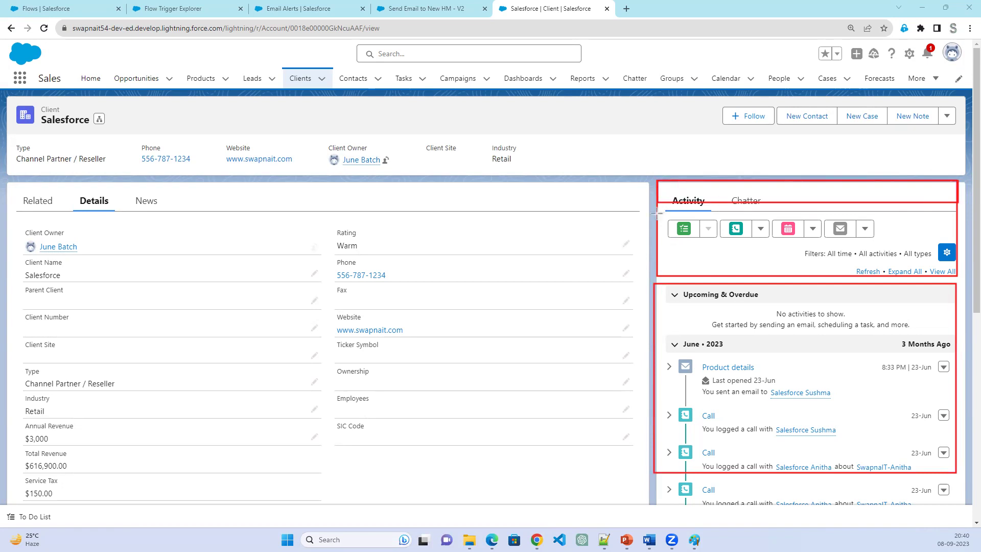
{"action": "left_click_drag", "start_coordinate": [656, 213], "coordinate": [960, 234]}
{"action": "mouse_move", "coordinate": [656, 247]}
{"action": "left_mouse_down"}
{"action": "mouse_move", "coordinate": [974, 261]}
{"action": "mouse_move", "coordinate": [965, 275]}
{"action": "mouse_move", "coordinate": [961, 267]}
{"action": "left_mouse_up"}
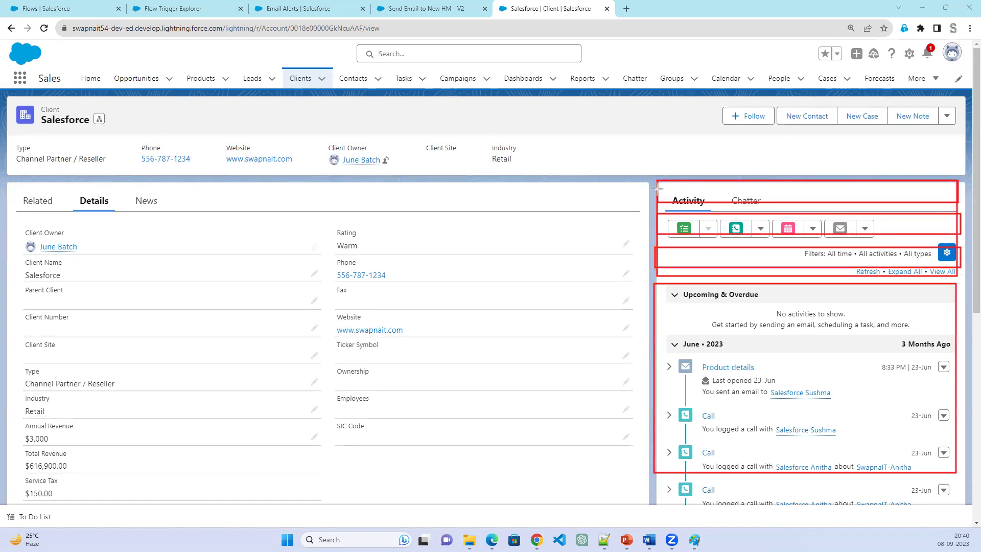
Divide the drawn rows into a table with column boxes and add small selection boxes in the first column
{"action": "mouse_move", "coordinate": [657, 181]}
{"action": "left_mouse_down"}
{"action": "mouse_move", "coordinate": [708, 250]}
{"action": "mouse_move", "coordinate": [712, 282]}
{"action": "mouse_move", "coordinate": [700, 268]}
{"action": "left_mouse_up"}
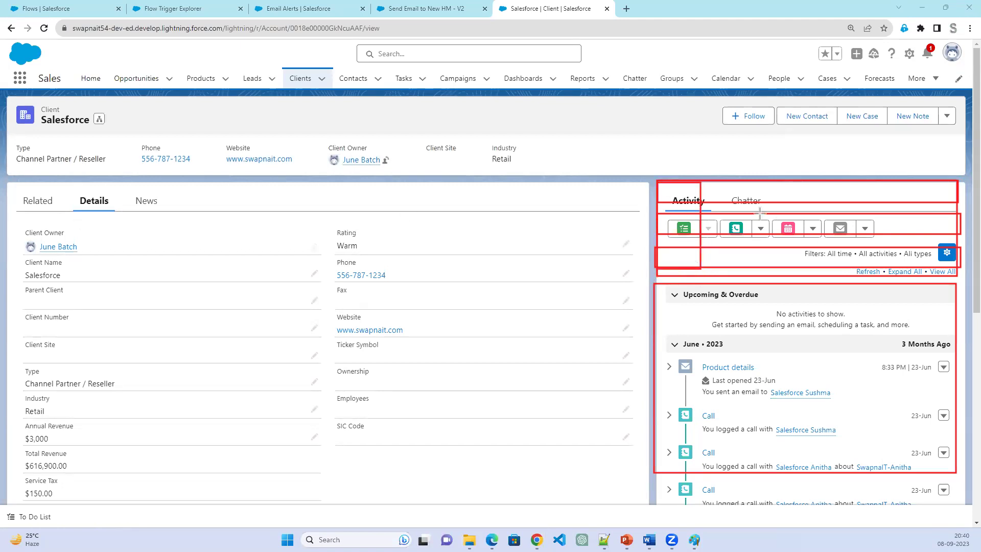
{"action": "mouse_move", "coordinate": [673, 182]}
{"action": "left_mouse_down"}
{"action": "mouse_move", "coordinate": [696, 211]}
{"action": "mouse_move", "coordinate": [689, 266]}
{"action": "left_mouse_up"}
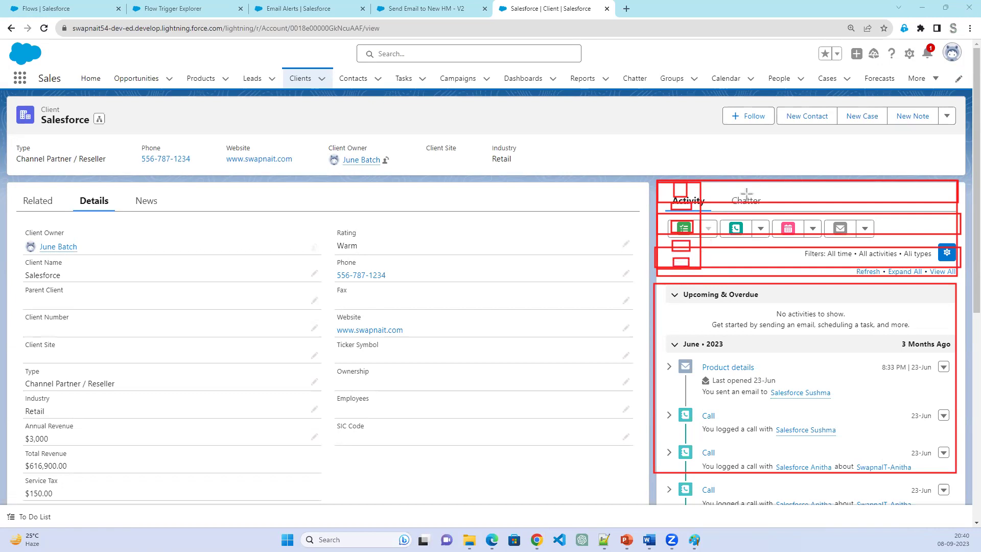
{"action": "mouse_move", "coordinate": [700, 180]}
{"action": "left_mouse_down"}
{"action": "mouse_move", "coordinate": [737, 196]}
{"action": "mouse_move", "coordinate": [784, 274]}
{"action": "mouse_move", "coordinate": [775, 266]}
{"action": "left_mouse_up"}
{"action": "mouse_move", "coordinate": [777, 178]}
{"action": "left_mouse_down"}
{"action": "mouse_move", "coordinate": [864, 225]}
{"action": "mouse_move", "coordinate": [887, 267]}
{"action": "left_mouse_up"}
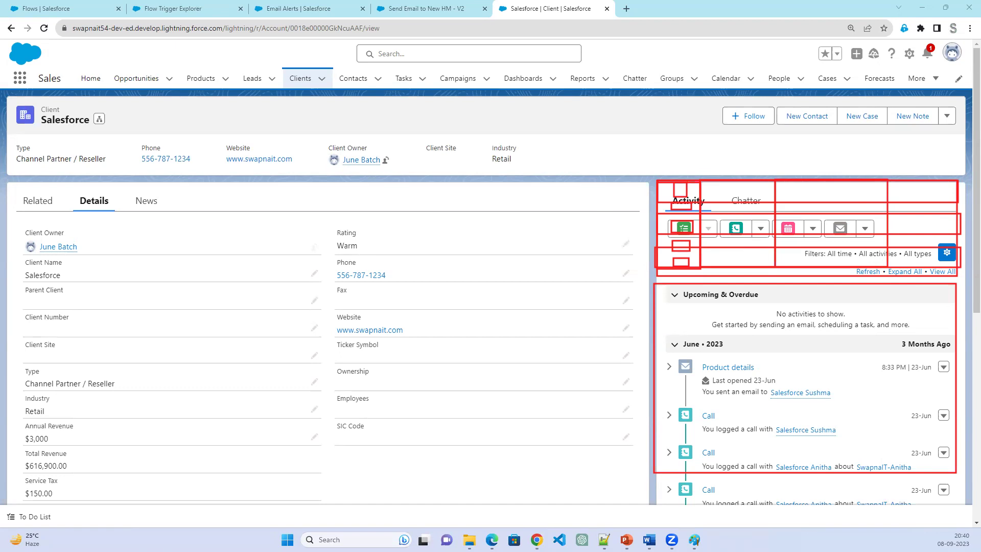
Highlight a selection box in the drawn table, draw freehand lines across its rows, and clear all the drawings
{"action": "left_click", "coordinate": [683, 206]}
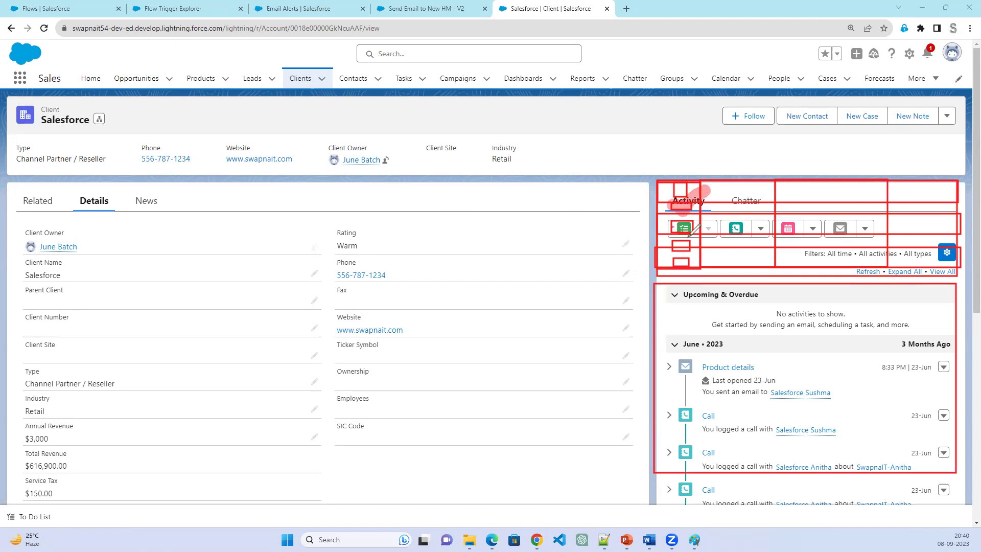
{"action": "mouse_move", "coordinate": [710, 225]}
{"action": "left_mouse_down"}
{"action": "mouse_move", "coordinate": [875, 218]}
{"action": "mouse_move", "coordinate": [930, 228]}
{"action": "left_mouse_up"}
{"action": "left_click_drag", "start_coordinate": [675, 244], "coordinate": [946, 238]}
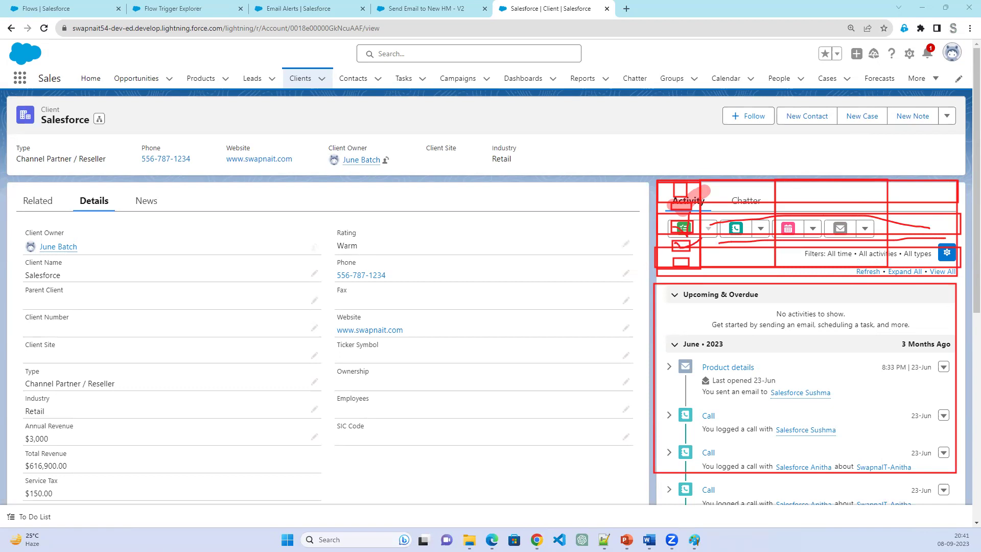
{"action": "key", "text": "Escape"}
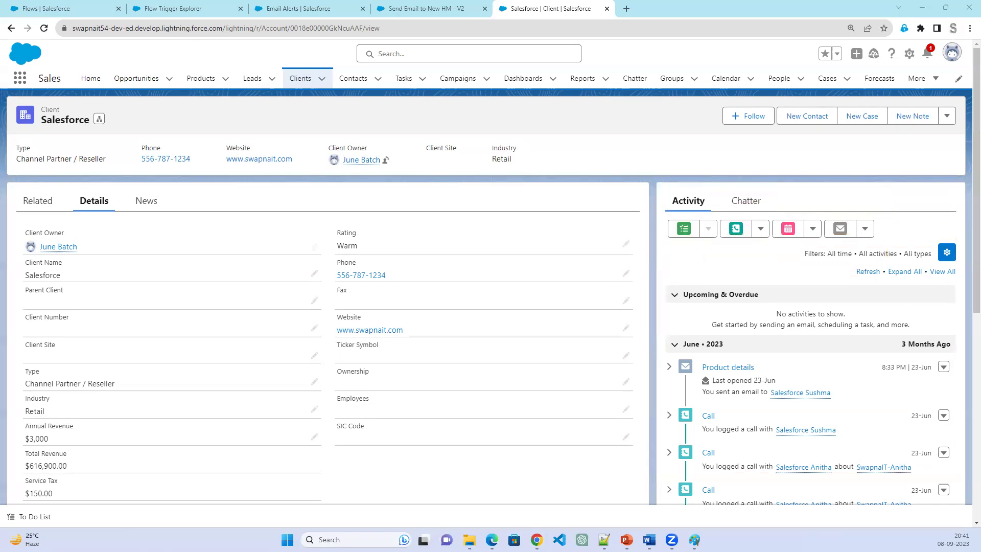
Switch to Paint and add the text "Screen Flow" on the empty canvas below the existing form sketch
{"action": "key", "text": "alt+Tab"}
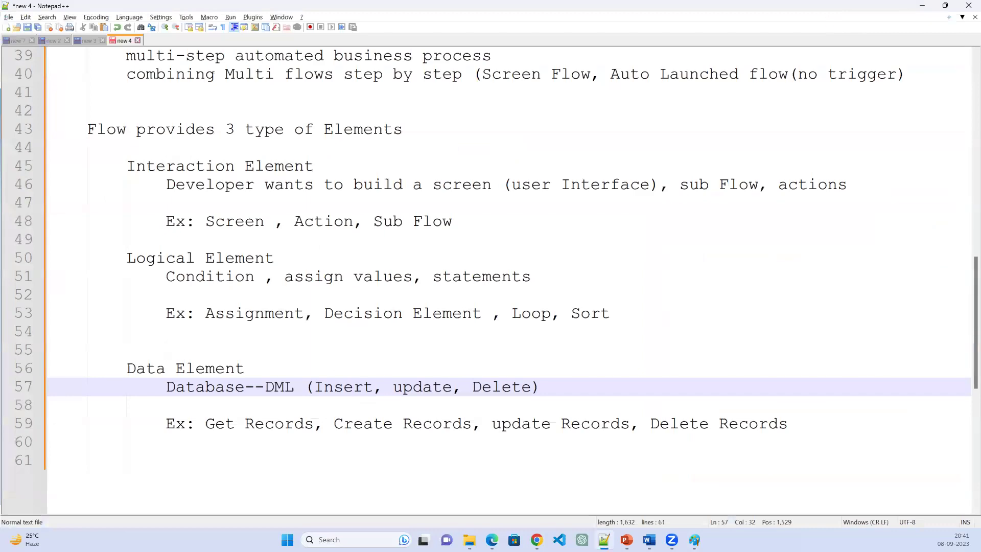
{"action": "key", "text": "alt+Tab"}
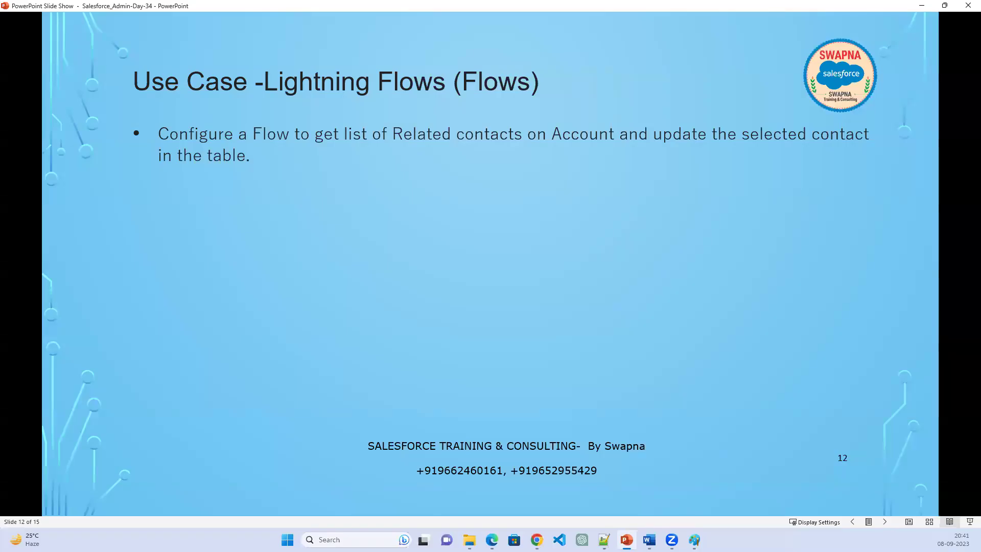
{"action": "key", "text": "alt+Tab"}
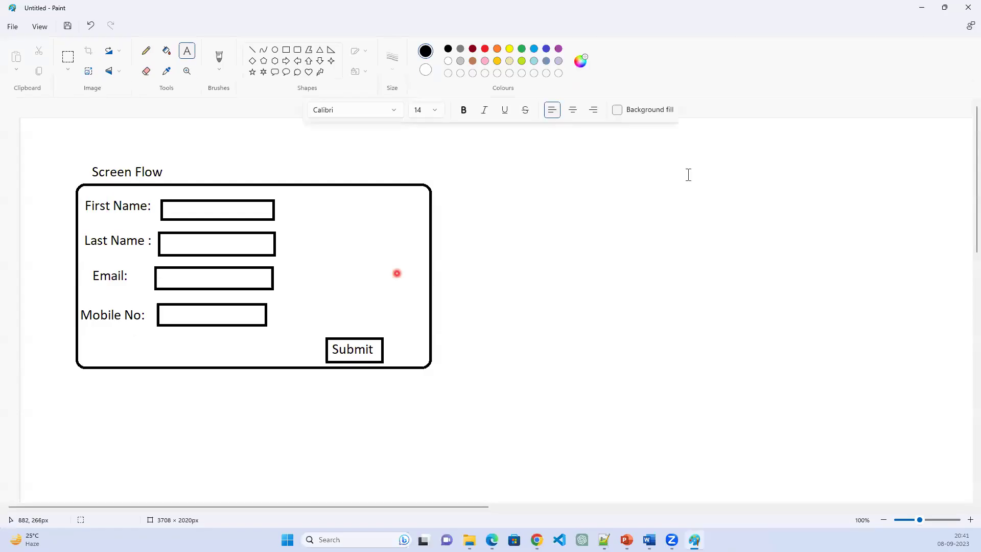
{"action": "scroll", "coordinate": [596, 263], "scroll_direction": "down", "scroll_amount": 10}
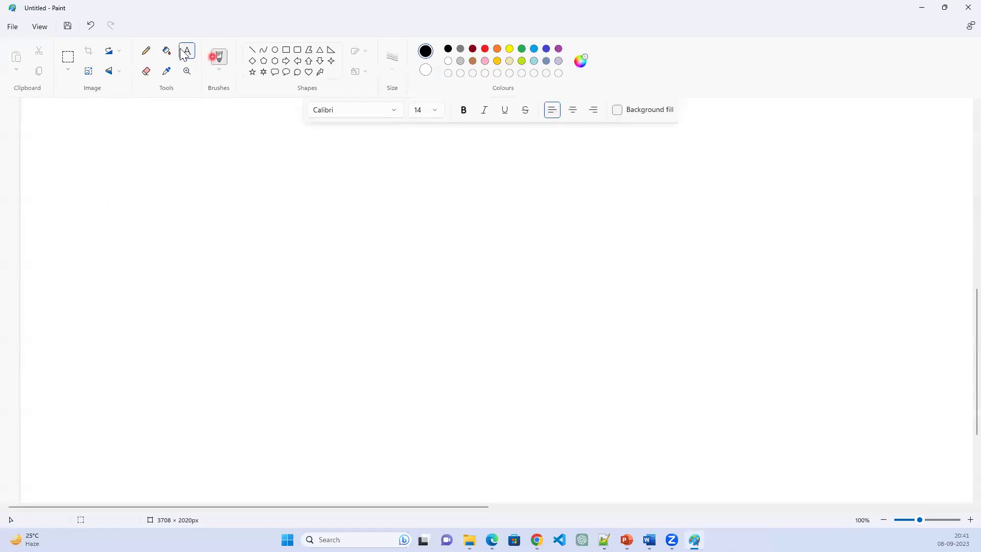
{"action": "left_click", "coordinate": [297, 50]}
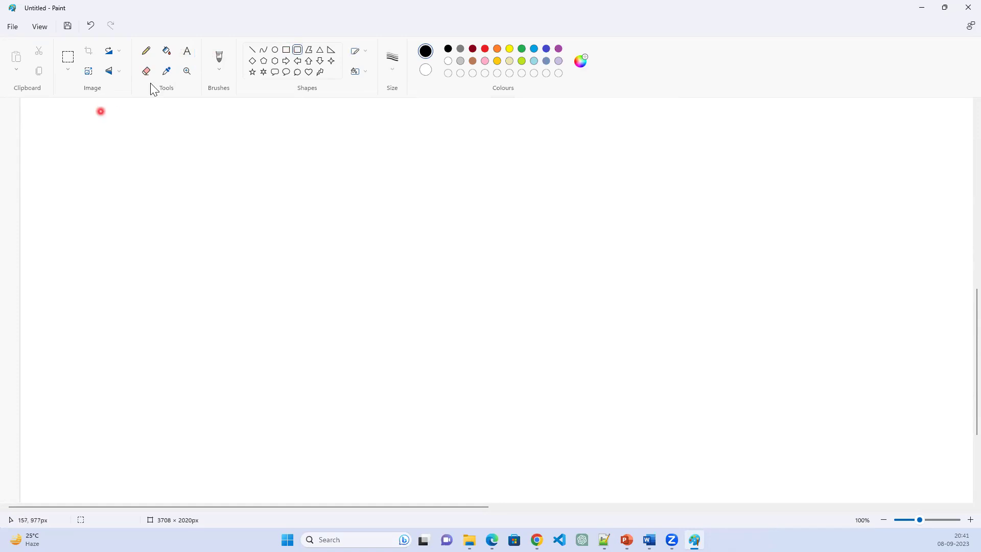
{"action": "left_click", "coordinate": [188, 51]}
{"action": "left_click", "coordinate": [84, 108]}
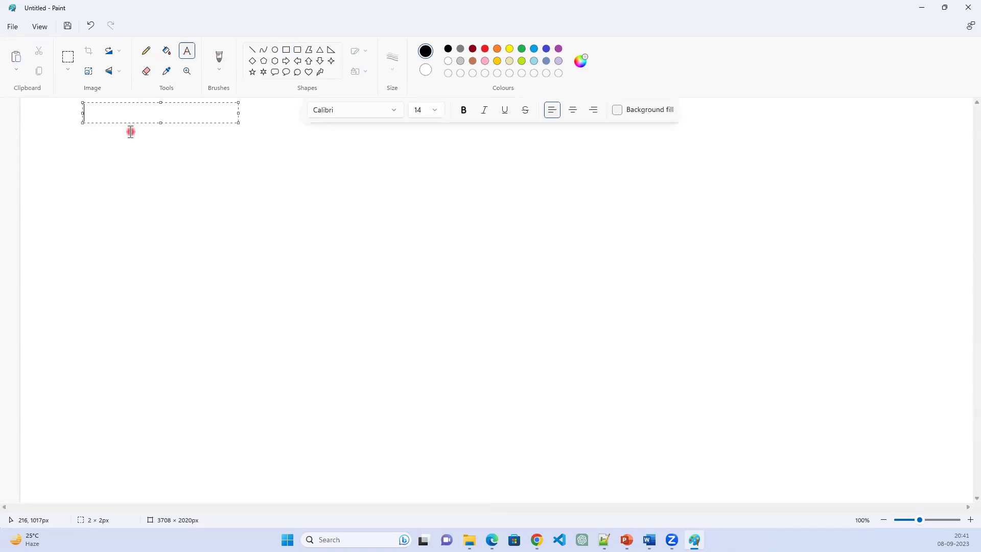
{"action": "type", "text": "Screen"}
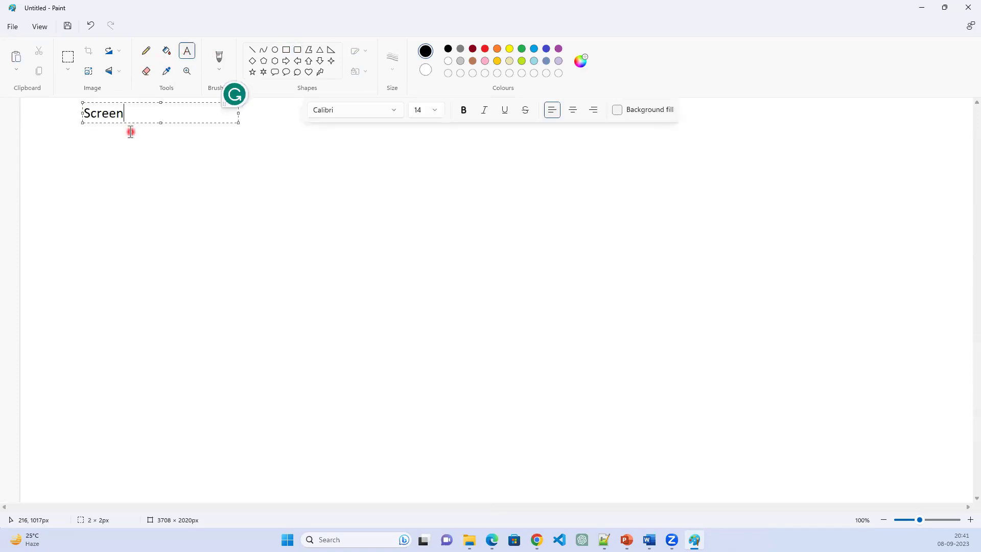
{"action": "type", "text": " Flow"}
{"action": "left_click", "coordinate": [179, 182]}
Draw a circle beside the Screen Flow title with a triangle of about 46 × 47 px inside, rotated right 90°
{"action": "left_click", "coordinate": [275, 50]}
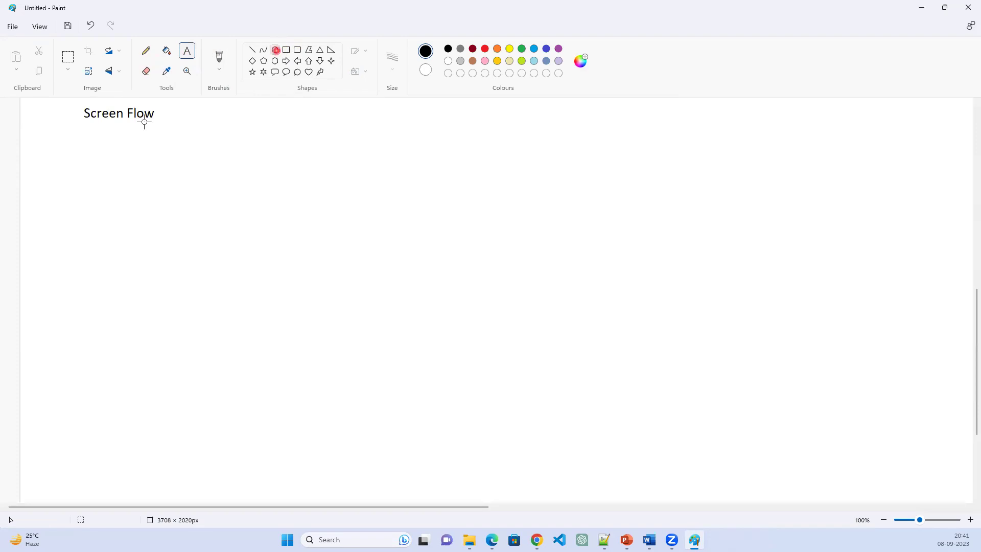
{"action": "mouse_move", "coordinate": [186, 112]}
{"action": "left_mouse_down"}
{"action": "mouse_move", "coordinate": [268, 169]}
{"action": "mouse_move", "coordinate": [242, 163]}
{"action": "left_mouse_up"}
{"action": "left_click", "coordinate": [305, 119]}
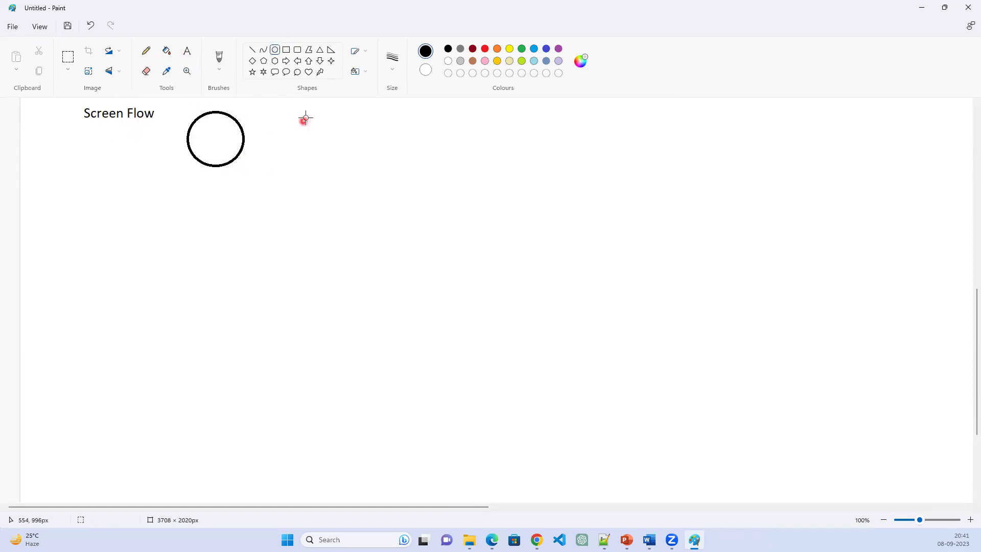
{"action": "left_click", "coordinate": [320, 50]}
{"action": "left_click_drag", "start_coordinate": [204, 124], "coordinate": [226, 148]}
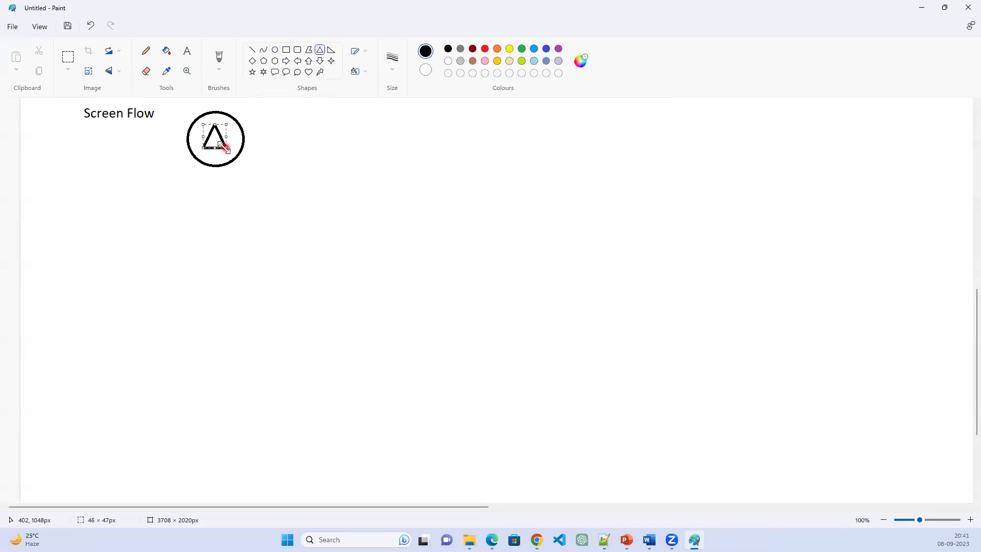
{"action": "left_click", "coordinate": [111, 54]}
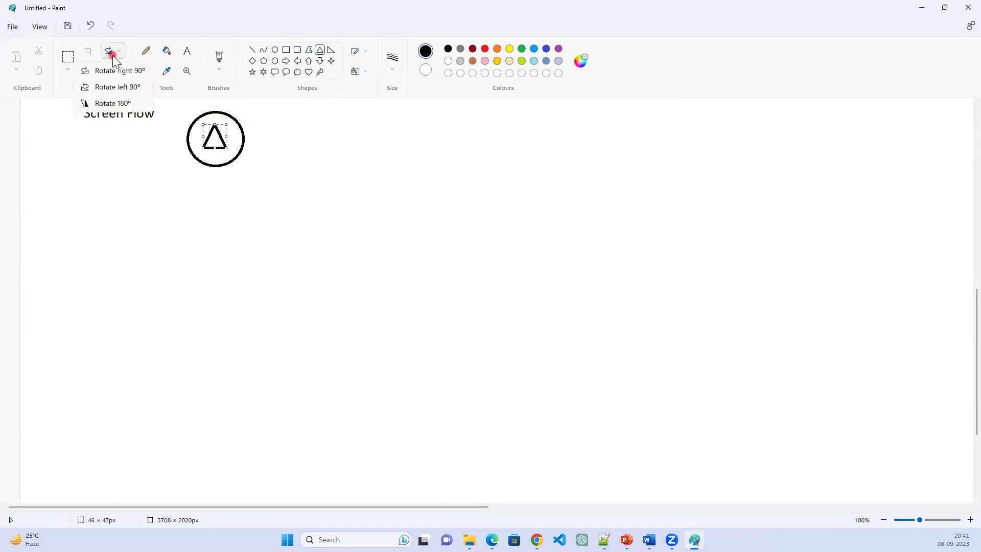
{"action": "left_click", "coordinate": [115, 72]}
{"action": "left_click", "coordinate": [318, 167]}
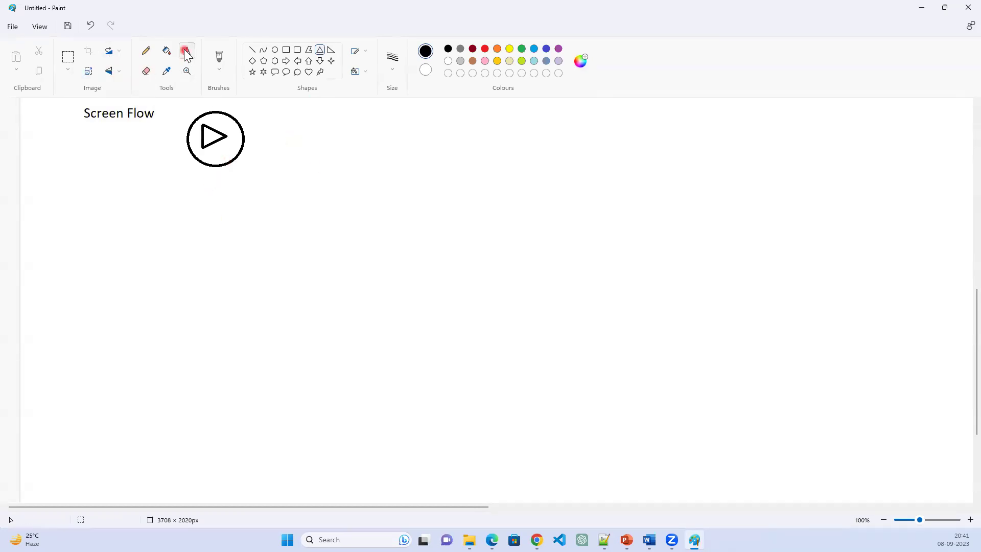
Draw a vertical line about 64 px long down from the circle and add the label "Start" inside the circle
{"action": "left_click", "coordinate": [254, 51]}
{"action": "left_click", "coordinate": [213, 165]}
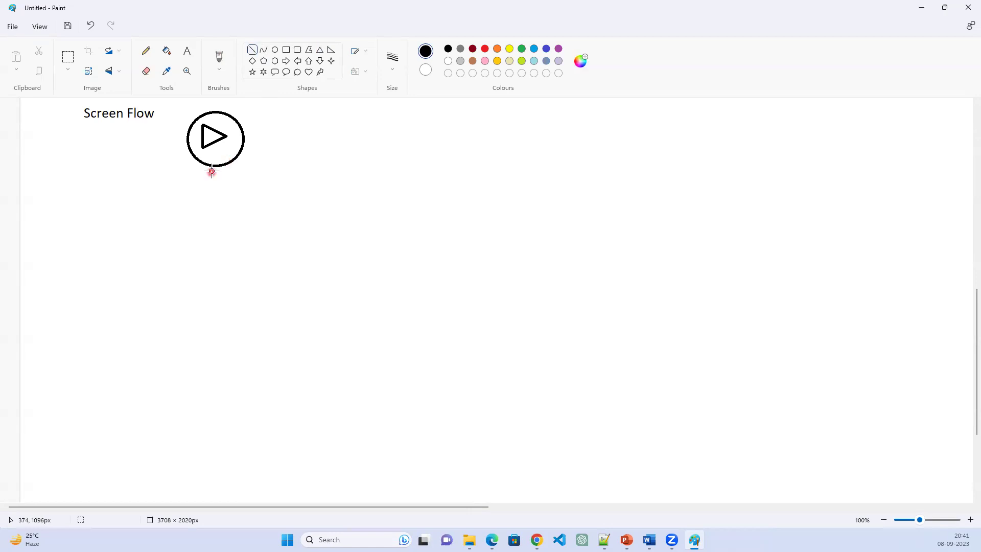
{"action": "left_click_drag", "start_coordinate": [214, 183], "coordinate": [214, 198]}
{"action": "left_click", "coordinate": [185, 51]}
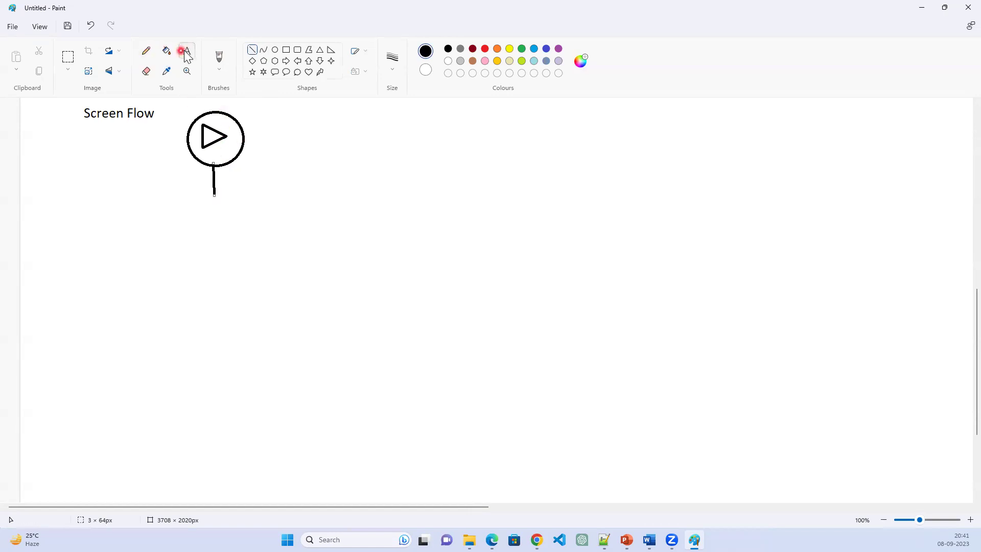
{"action": "left_click", "coordinate": [209, 146]}
{"action": "type", "text": "Start"}
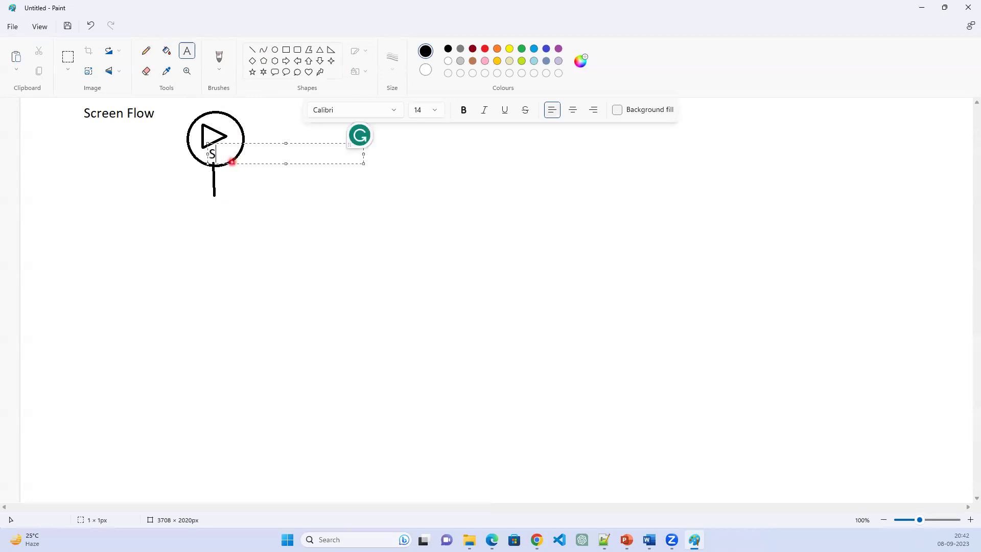
{"action": "left_click", "coordinate": [250, 230]}
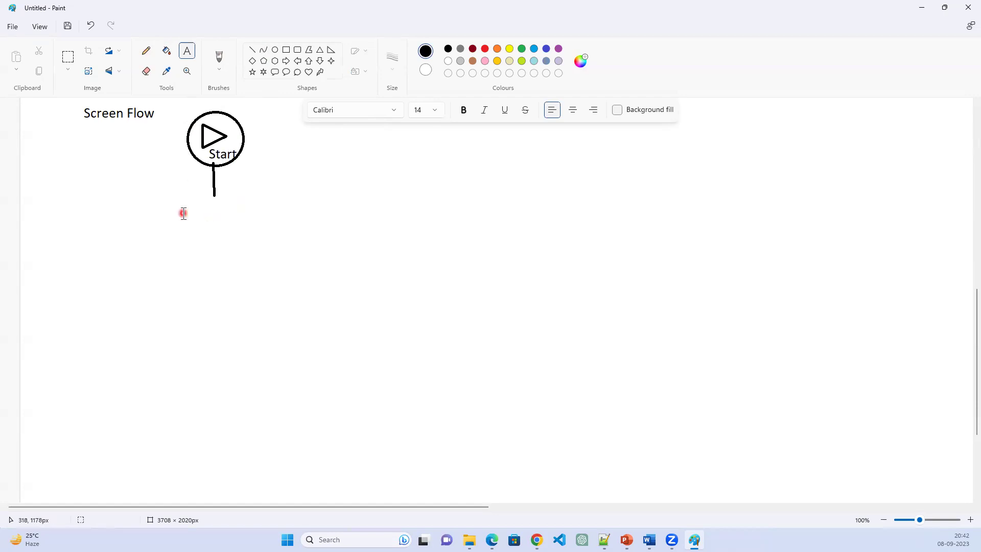
Draw a rounded rectangle of about 107 × 49 px at the lower end of the line
{"action": "left_click", "coordinate": [298, 50]}
{"action": "mouse_move", "coordinate": [190, 198]}
{"action": "left_mouse_down"}
{"action": "mouse_move", "coordinate": [237, 204]}
{"action": "mouse_move", "coordinate": [246, 223]}
{"action": "left_mouse_up"}
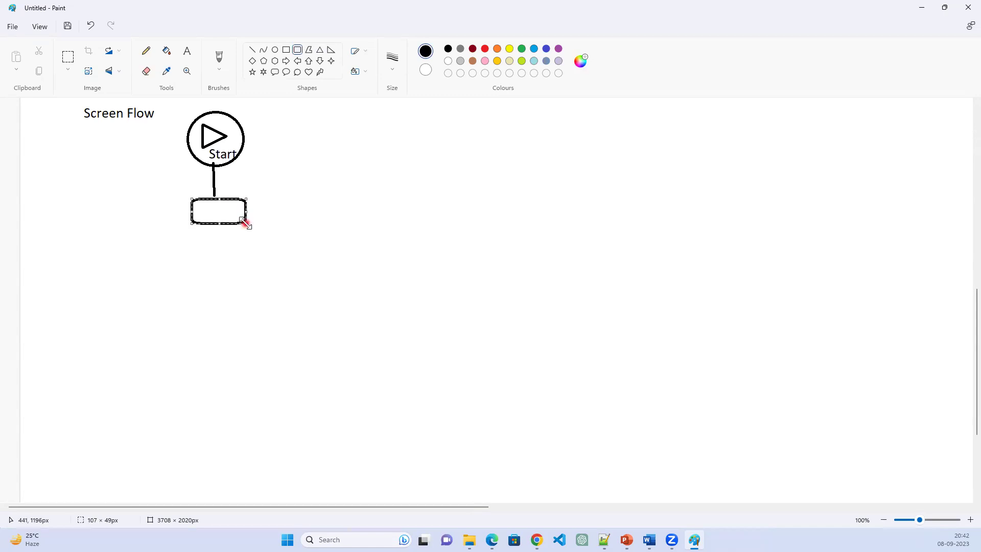
{"action": "left_click", "coordinate": [187, 51]}
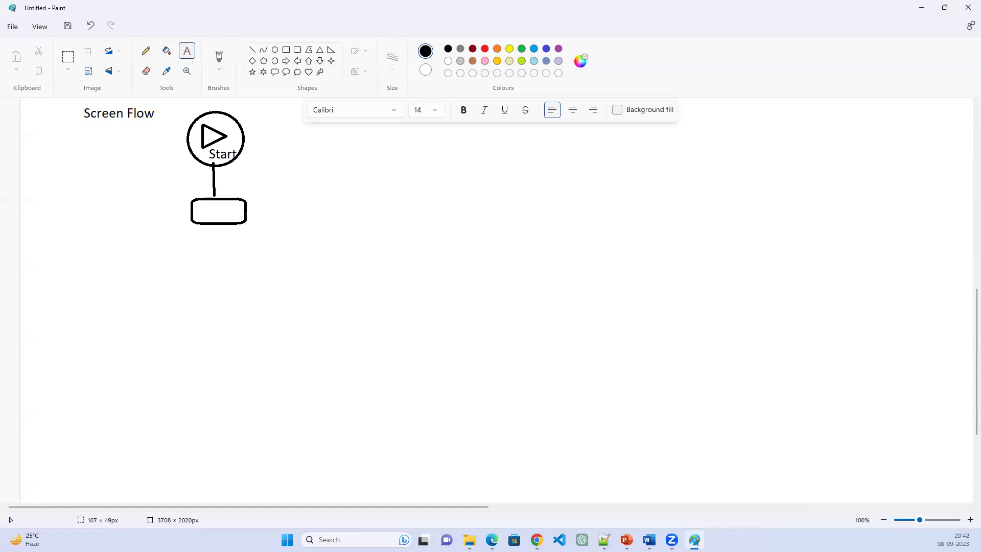
{"action": "left_click", "coordinate": [159, 246]}
{"action": "left_click", "coordinate": [308, 208]}
{"action": "left_click", "coordinate": [222, 212]}
{"action": "left_click", "coordinate": [207, 212]}
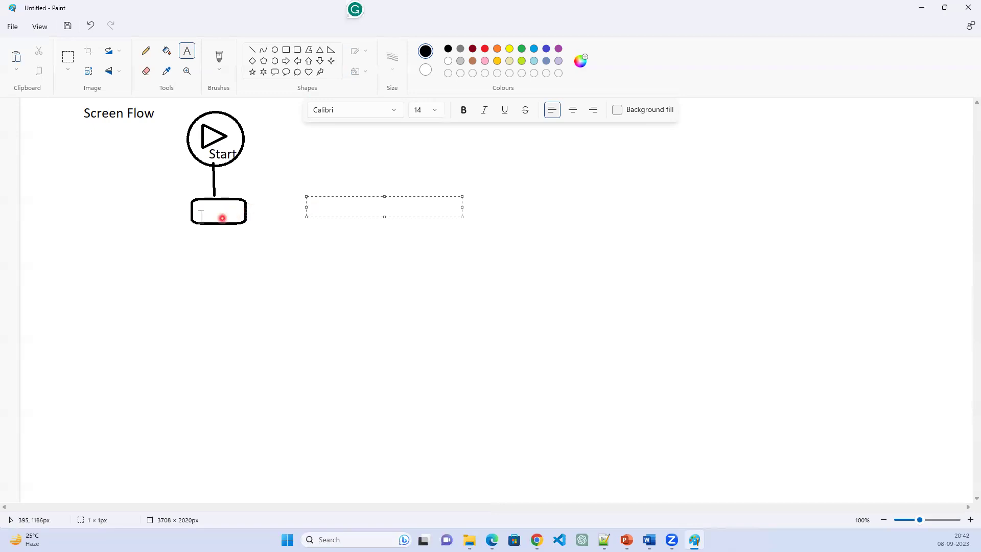
{"action": "left_click", "coordinate": [243, 210]}
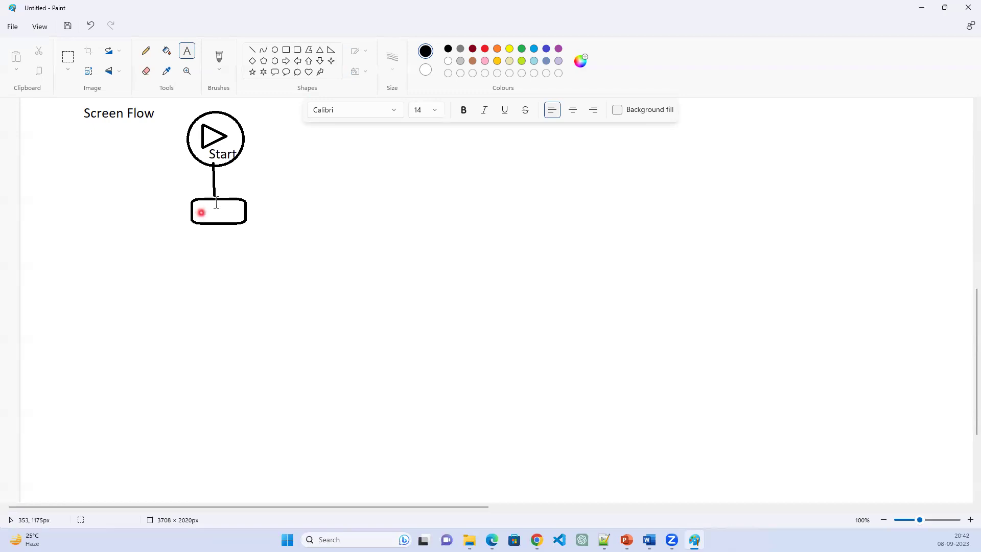
Draw a magnifying glass inside the rounded rectangle using a small circle and a short diagonal line
{"action": "left_click", "coordinate": [276, 49]}
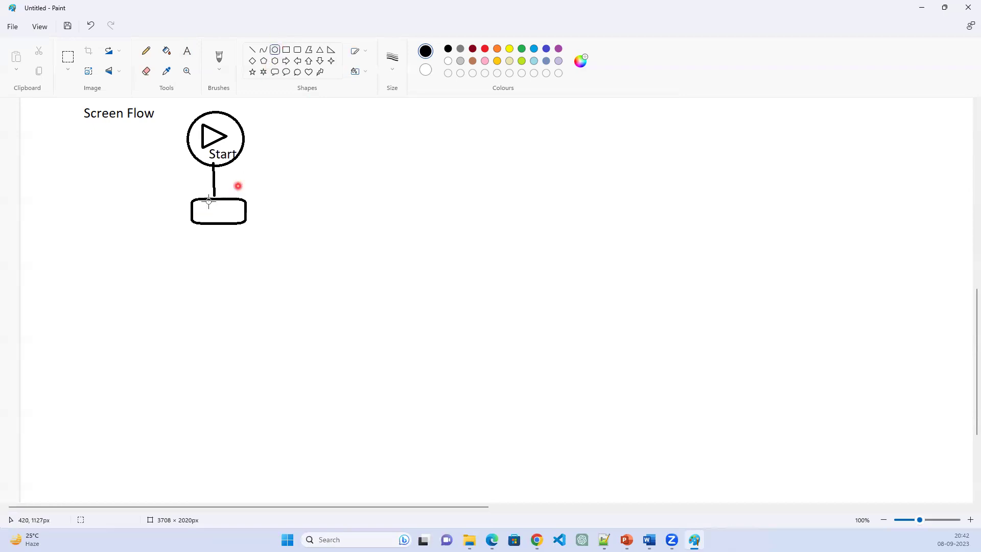
{"action": "left_click_drag", "start_coordinate": [211, 203], "coordinate": [231, 220]}
{"action": "left_click", "coordinate": [254, 50]}
Label the magnifying-glass box "Related Contact for Account" with "(Get Records)" on a second line
{"action": "left_click", "coordinate": [187, 51]}
{"action": "left_click", "coordinate": [257, 216]}
{"action": "left_click", "coordinate": [257, 214]}
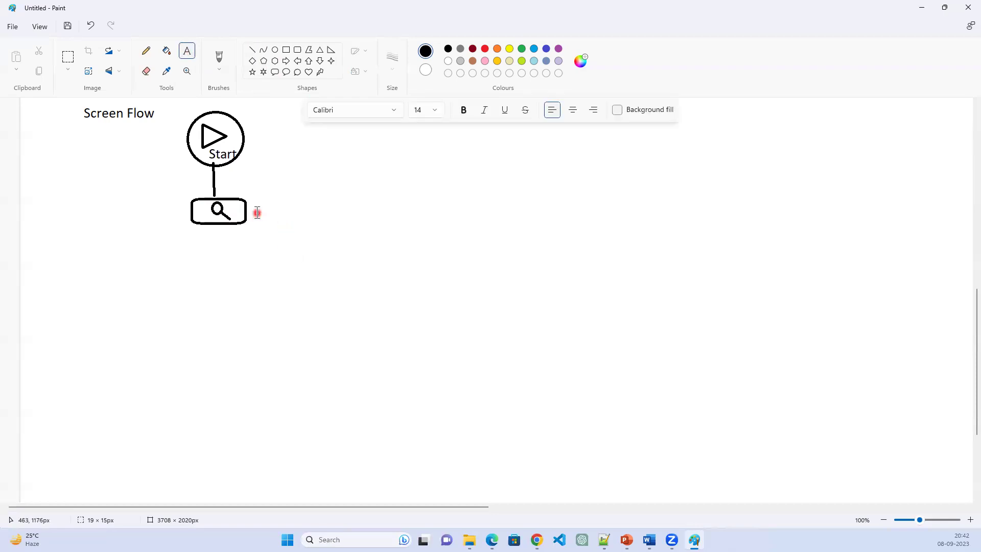
{"action": "type", "text": "Rel"}
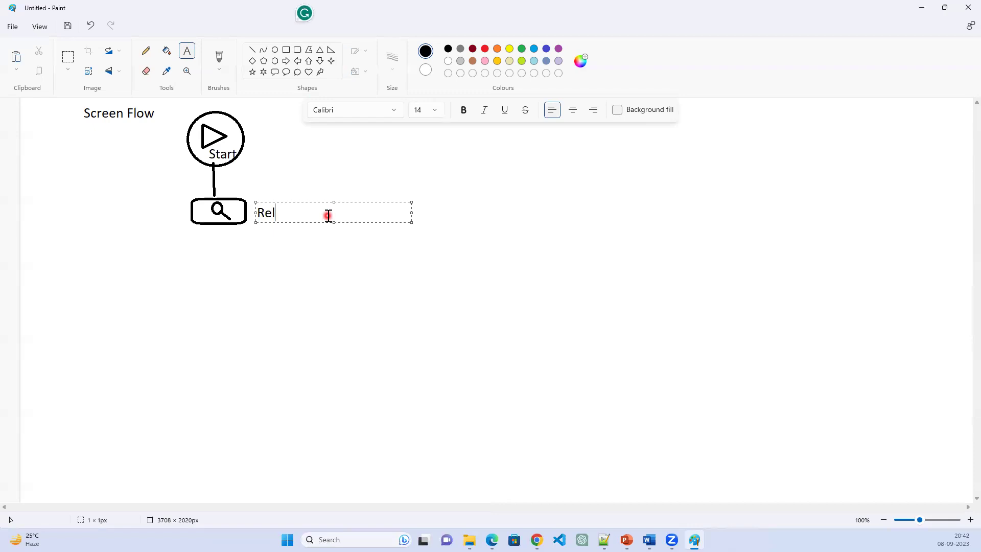
{"action": "type", "text": "ated Contact for "}
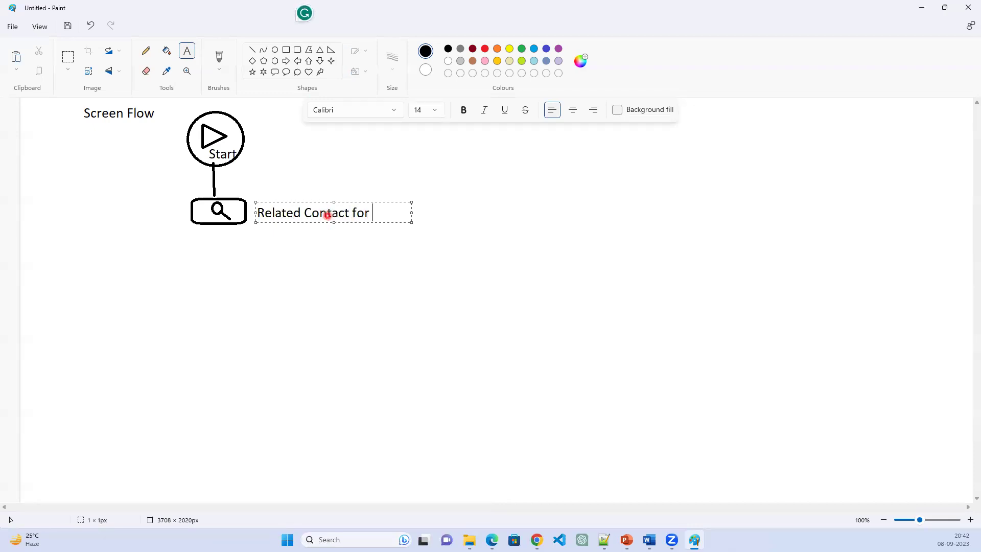
{"action": "type", "text": "Account"}
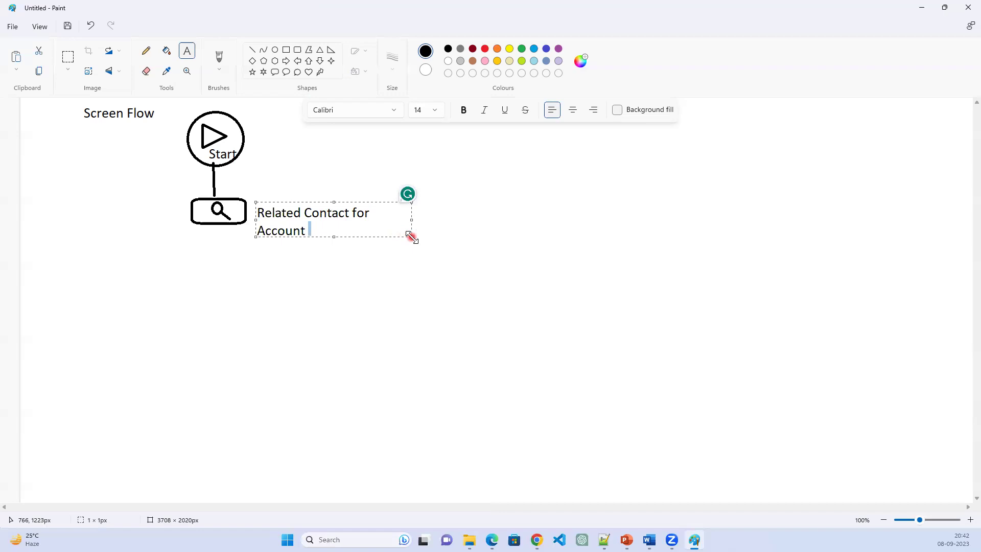
{"action": "left_click_drag", "start_coordinate": [411, 237], "coordinate": [616, 243]}
{"action": "left_click", "coordinate": [428, 215]}
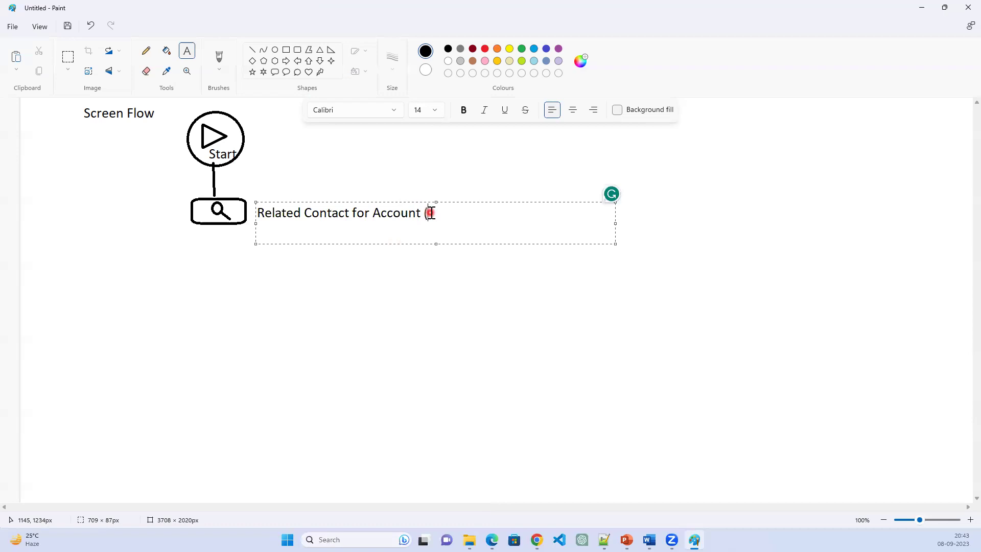
{"action": "type", "text": "Get Records"}
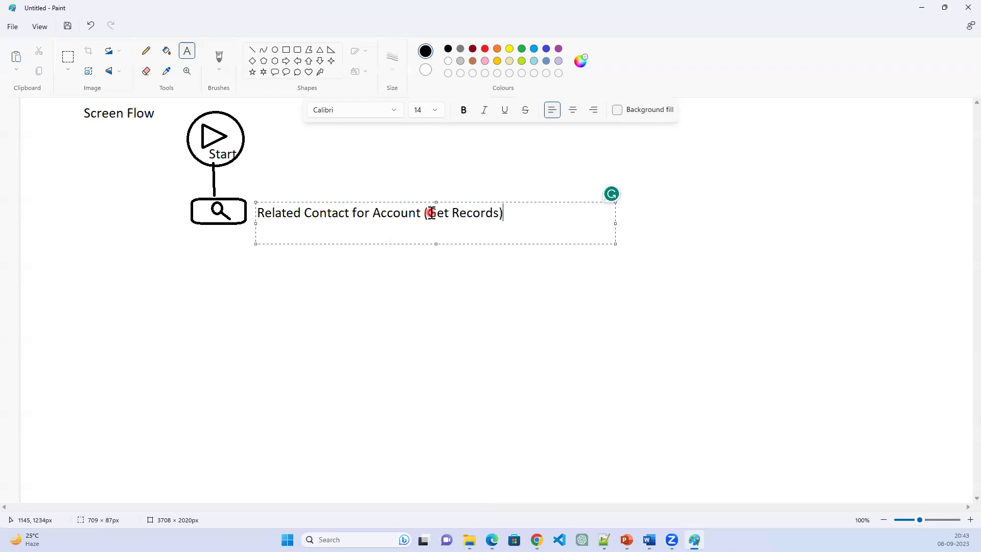
{"action": "left_click", "coordinate": [426, 214]}
{"action": "key", "text": "Return"}
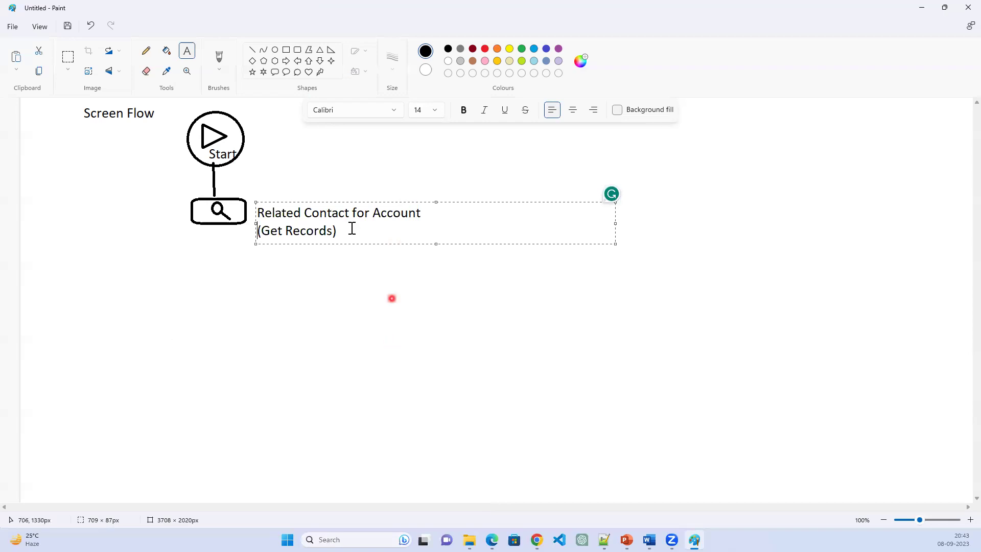
{"action": "left_click", "coordinate": [260, 272]}
Draw a rounded rectangle of about 115 × 83 px below the Get Records box and connect the two with a vertical line about 88 px long
{"action": "left_click", "coordinate": [298, 51]}
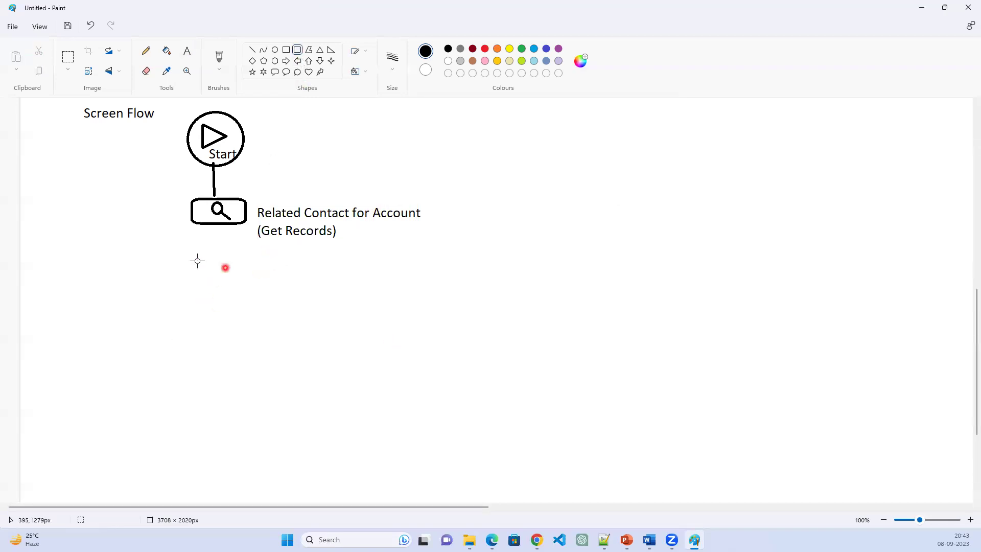
{"action": "left_click_drag", "start_coordinate": [193, 267], "coordinate": [247, 310]}
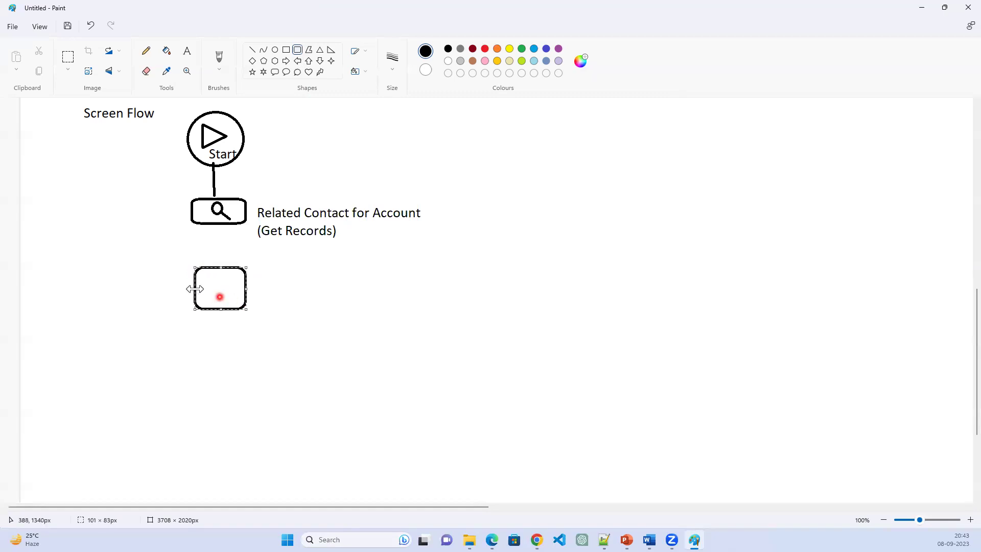
{"action": "left_click_drag", "start_coordinate": [194, 288], "coordinate": [188, 288]}
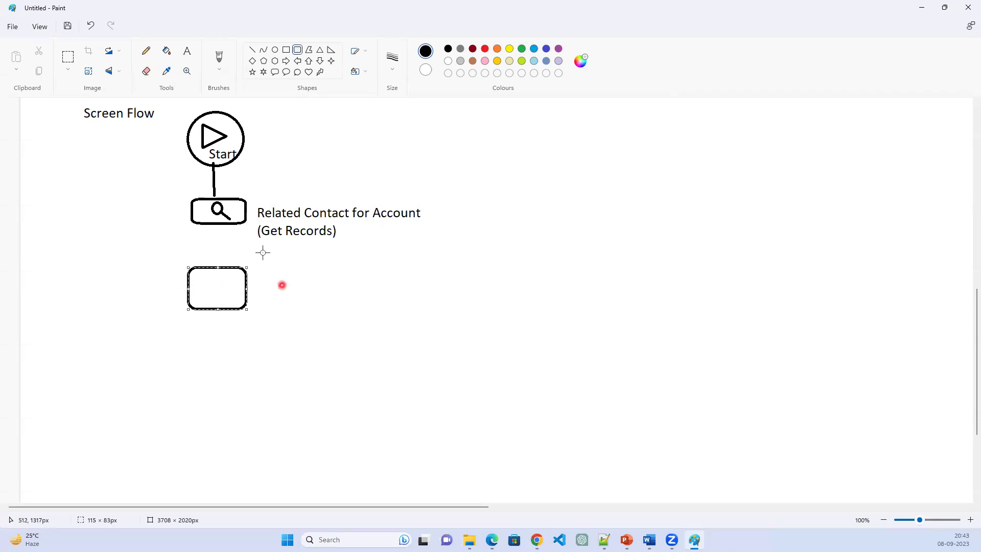
{"action": "left_click", "coordinate": [187, 51]}
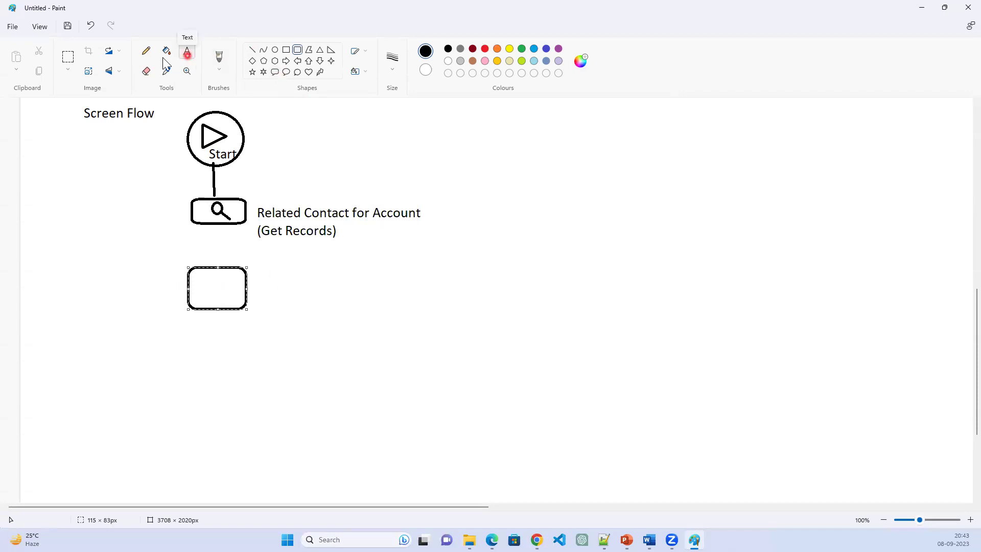
{"action": "left_click", "coordinate": [252, 49]}
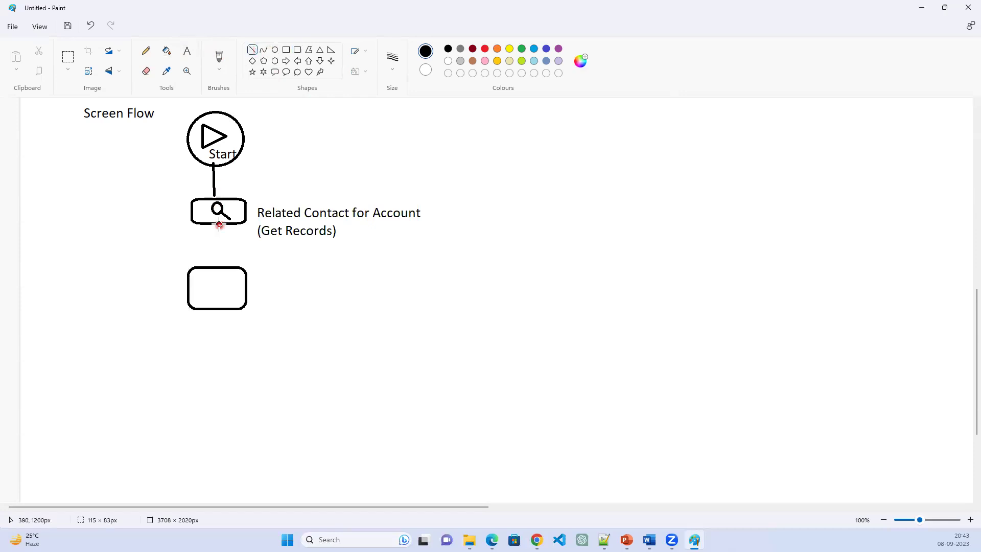
{"action": "left_click_drag", "start_coordinate": [219, 225], "coordinate": [219, 268]}
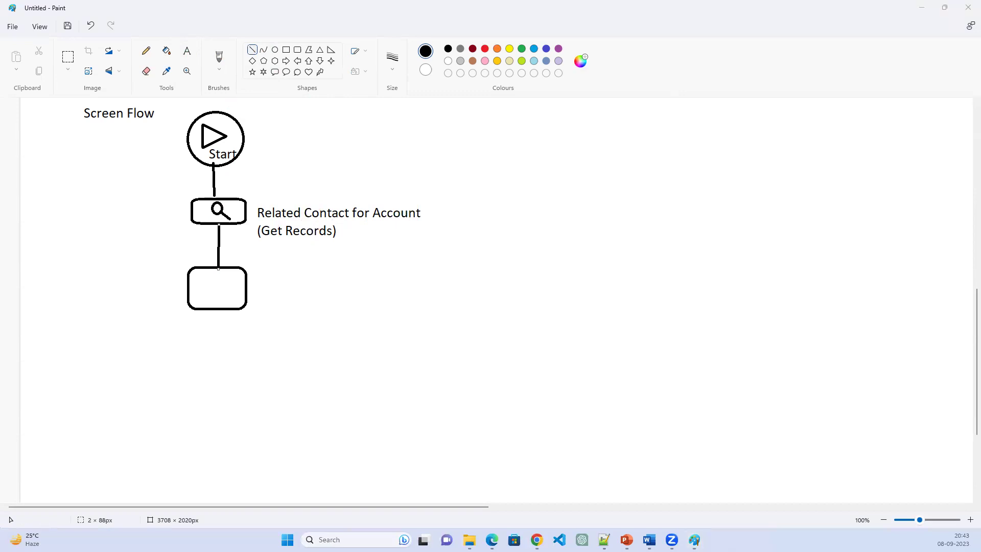
{"action": "left_click", "coordinate": [695, 540]}
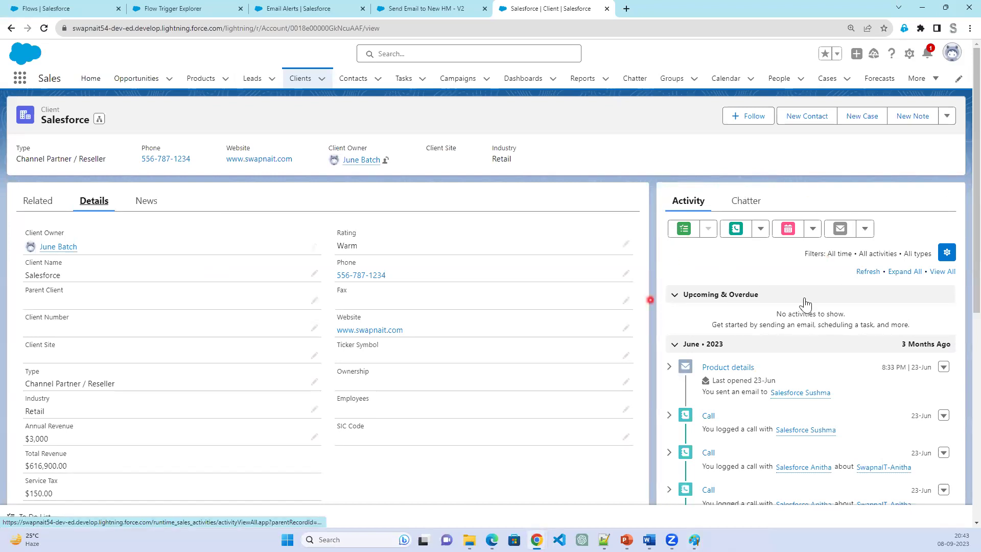
{"action": "left_click", "coordinate": [918, 8]}
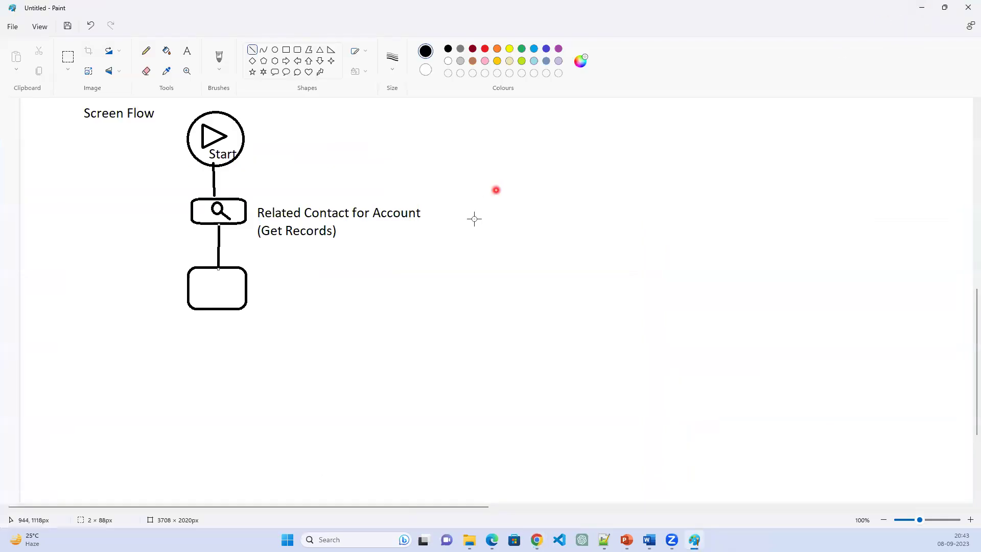
Label the new empty box "Display all contacts" with "(Screen)" on a second line
{"action": "left_click", "coordinate": [187, 53]}
{"action": "left_click", "coordinate": [255, 276]}
{"action": "type", "text": "Display a"}
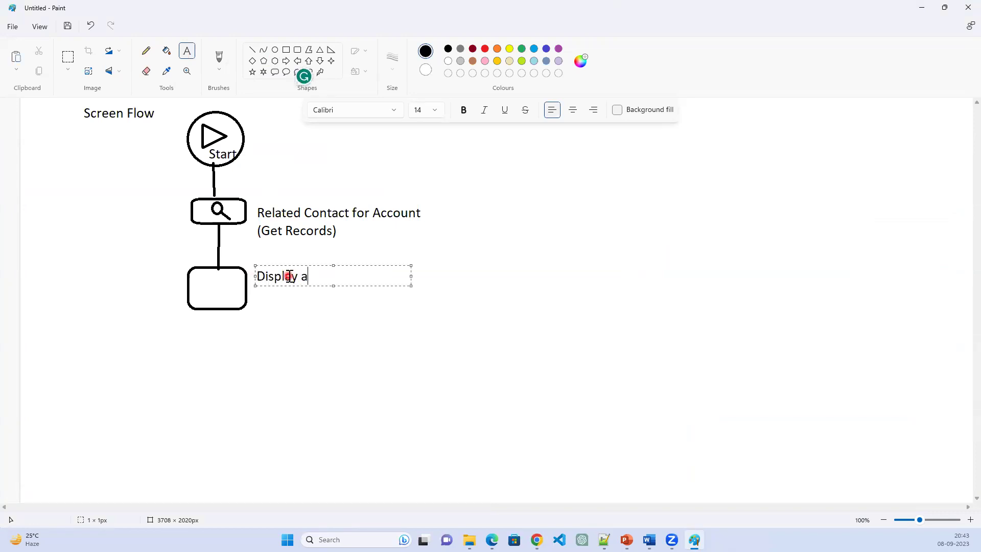
{"action": "type", "text": "ll contacts"}
{"action": "key", "text": "Return"}
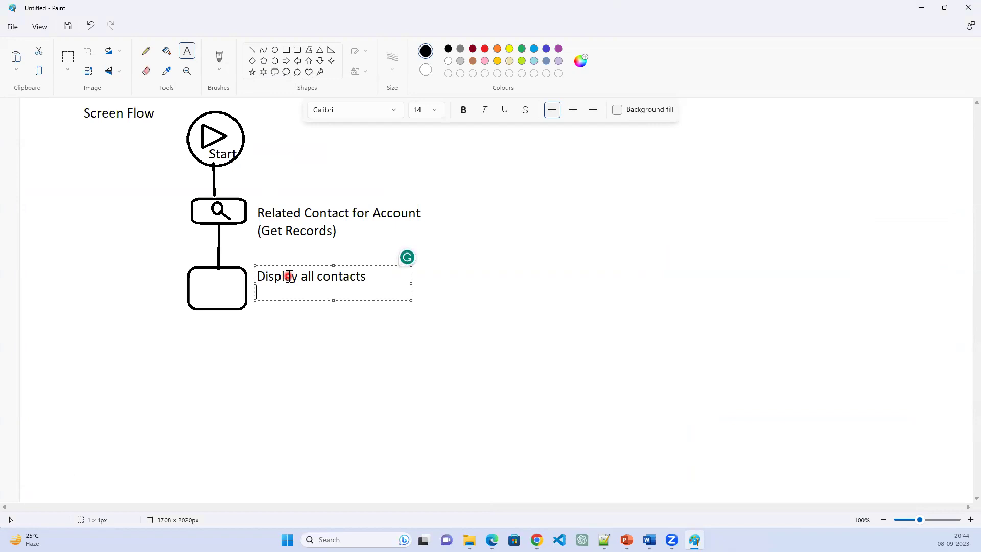
{"action": "type", "text": "Screen"}
{"action": "type", "text": "("}
Draw a monitor icon inside the Screen box, using a rounded rectangle of about 58 × 24 px with a triangular stand of lines below it
{"action": "left_click", "coordinate": [297, 50]}
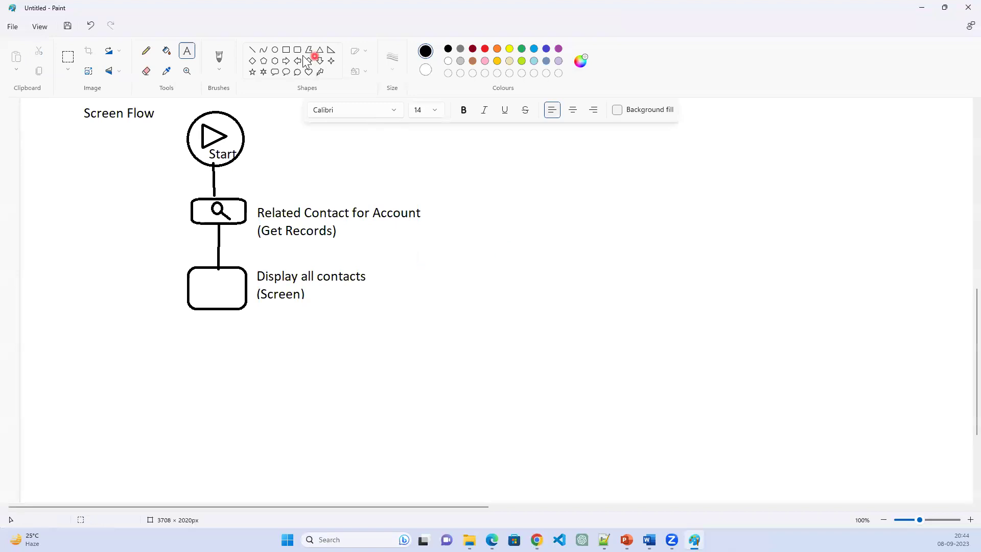
{"action": "left_click_drag", "start_coordinate": [203, 276], "coordinate": [233, 288]}
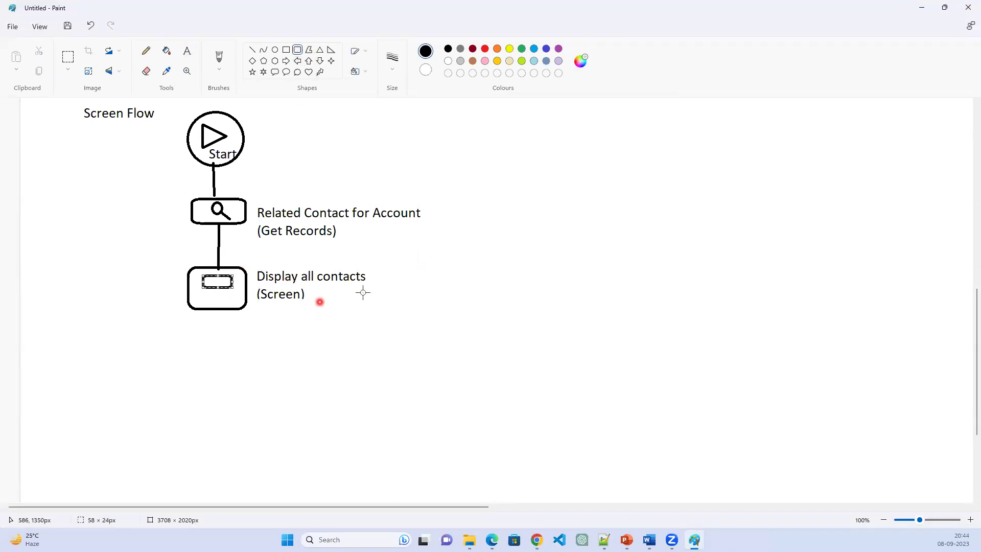
{"action": "left_click", "coordinate": [361, 169]}
{"action": "left_click", "coordinate": [252, 50]}
{"action": "mouse_move", "coordinate": [215, 287]}
{"action": "left_mouse_down"}
{"action": "mouse_move", "coordinate": [203, 297]}
{"action": "mouse_move", "coordinate": [228, 294]}
{"action": "left_mouse_up"}
{"action": "left_click", "coordinate": [383, 316]}
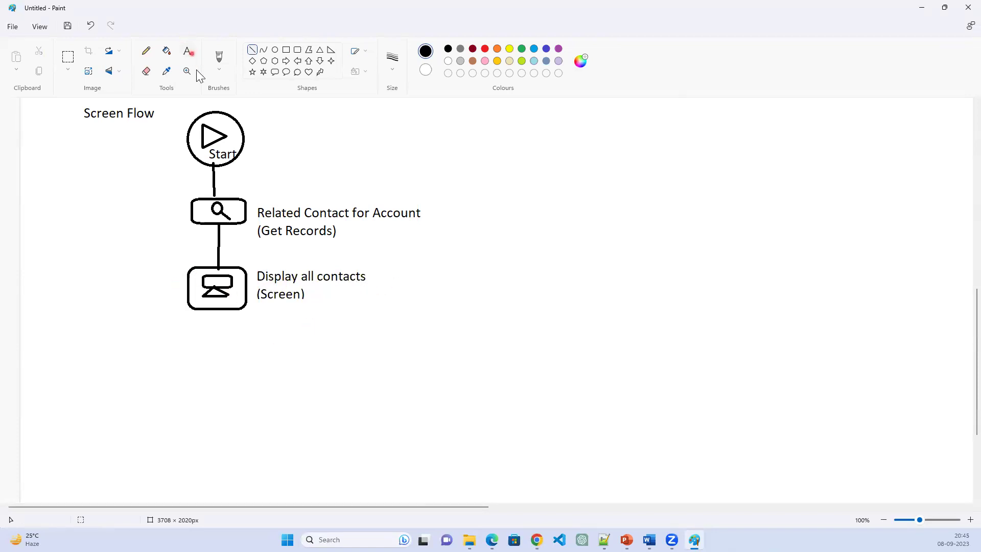
Add the note "select Contact ---> Title =update From Flow" below the "Display all contacts" label
{"action": "left_click", "coordinate": [187, 51]}
{"action": "left_click", "coordinate": [278, 313]}
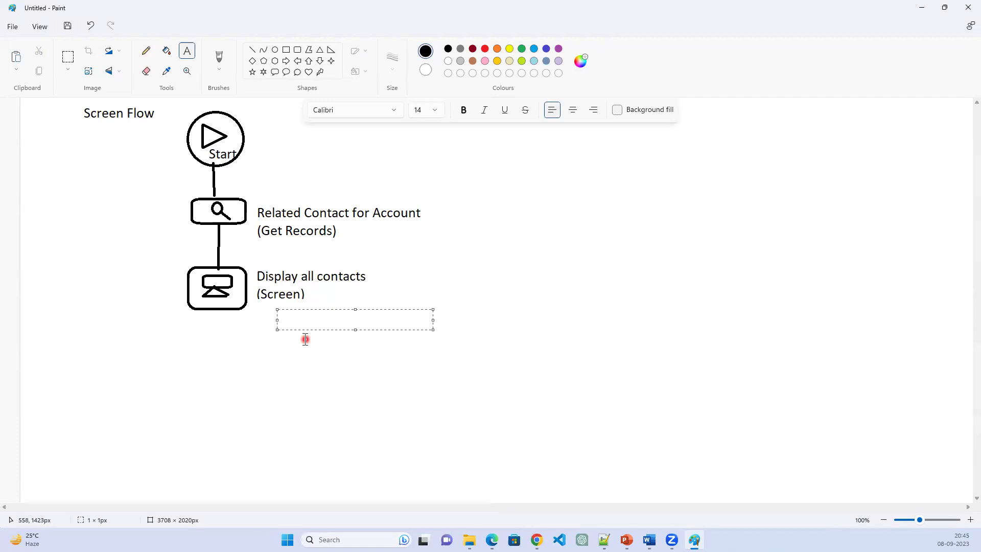
{"action": "type", "text": "select Cont"}
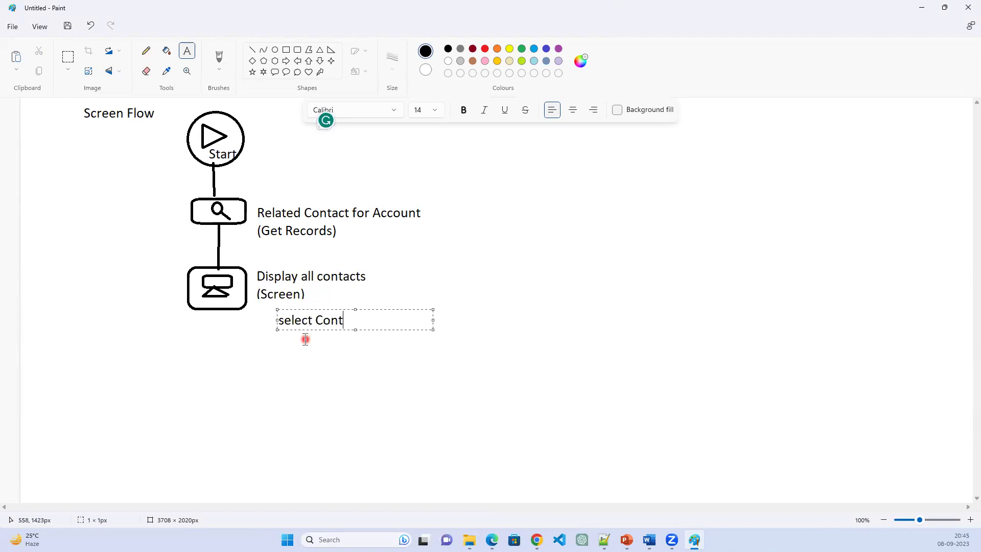
{"action": "type", "text": "act ---> Tile =Fo"}
{"action": "key", "text": "BackSpace"}
{"action": "type", "text": "r"}
{"action": "key", "text": "BackSpace"}
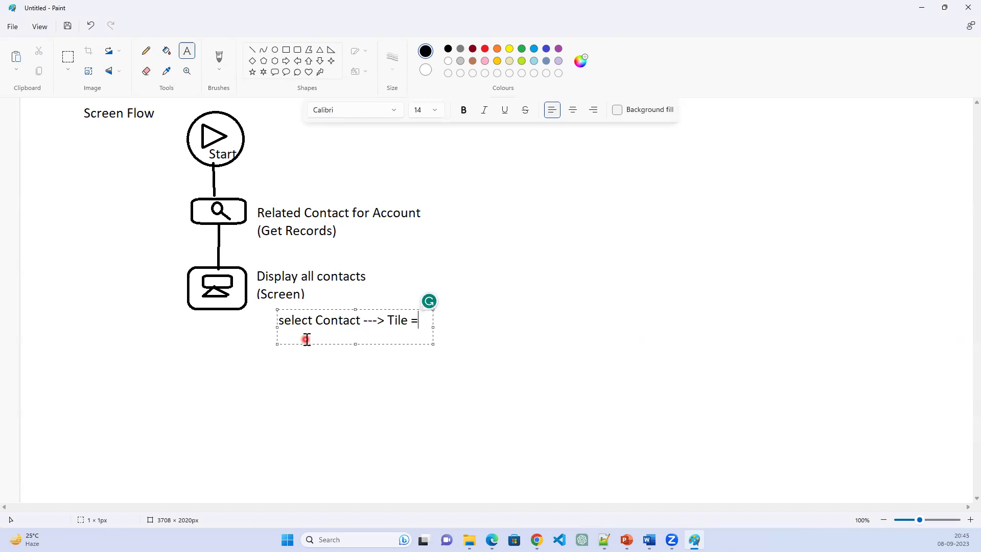
{"action": "type", "text": "update From Flow"}
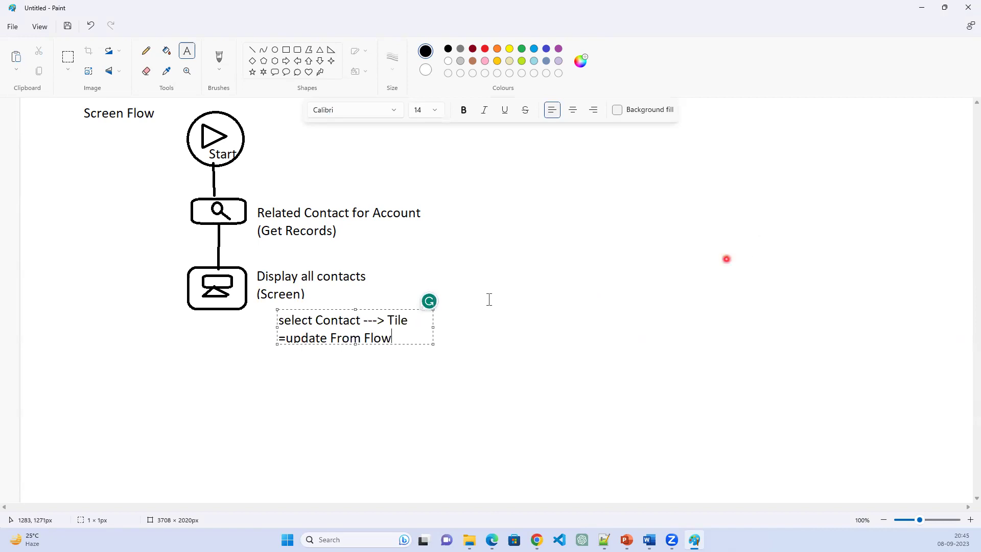
{"action": "left_click", "coordinate": [398, 319]}
{"action": "type", "text": "t"}
{"action": "left_click", "coordinate": [570, 333]}
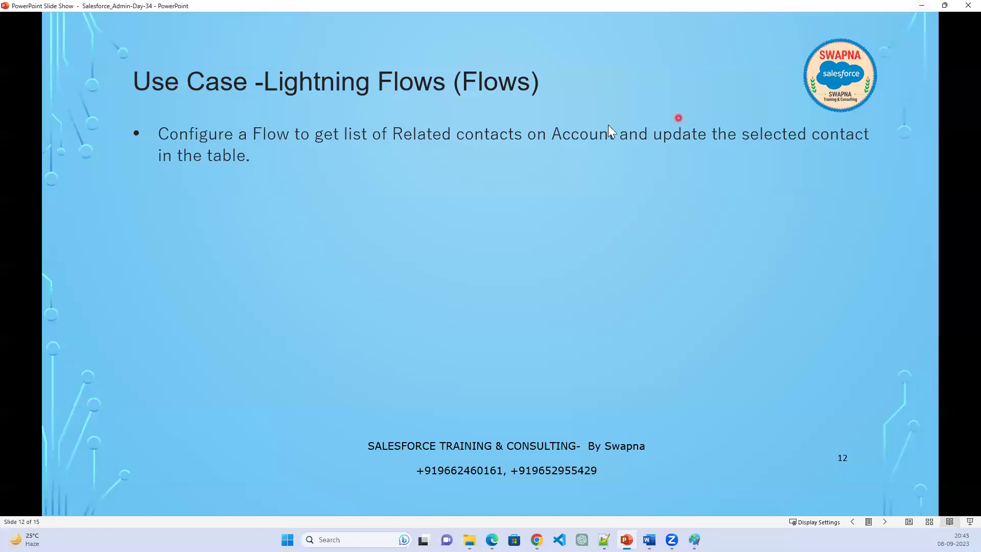
Switch to the Salesforce client record in the browser and open its first related contact's details to examine the Title field
{"action": "left_click", "coordinate": [922, 7]}
{"action": "key", "text": "alt+Tab"}
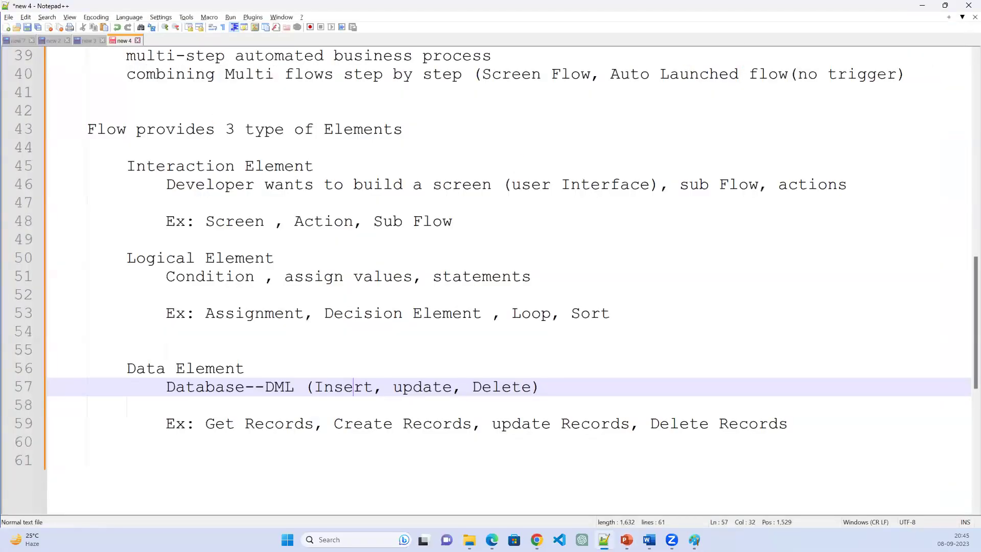
{"action": "key", "text": "alt+Tab"}
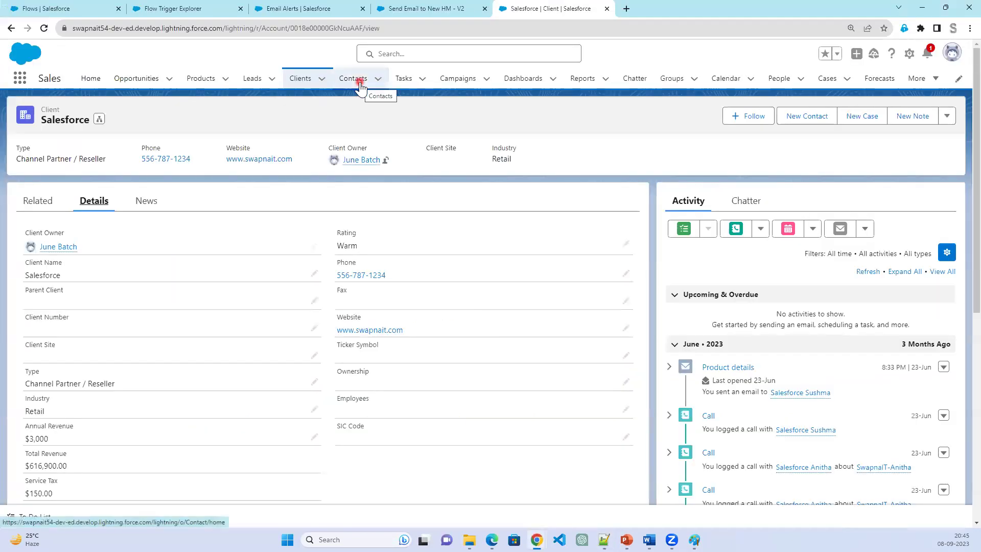
{"action": "left_click", "coordinate": [36, 215]}
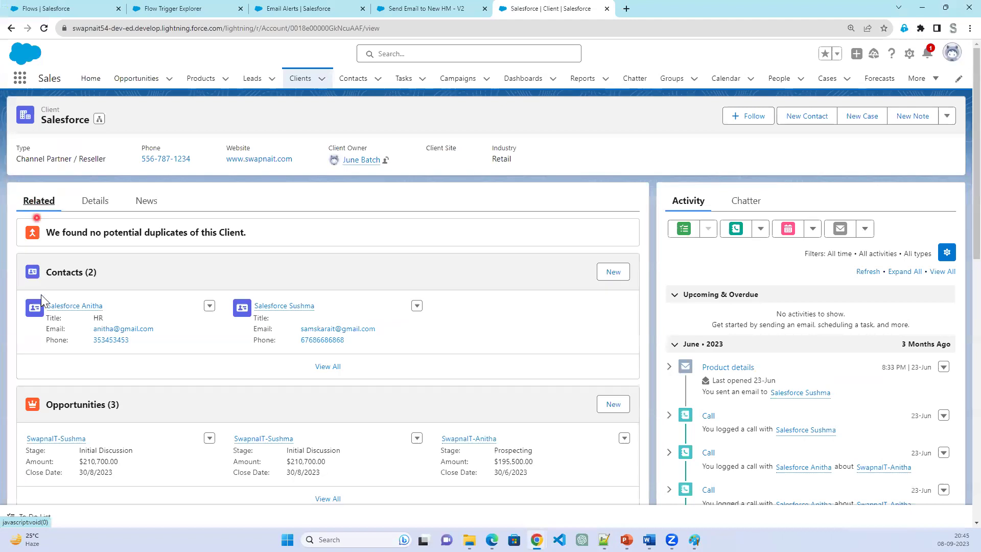
{"action": "left_click", "coordinate": [61, 306]}
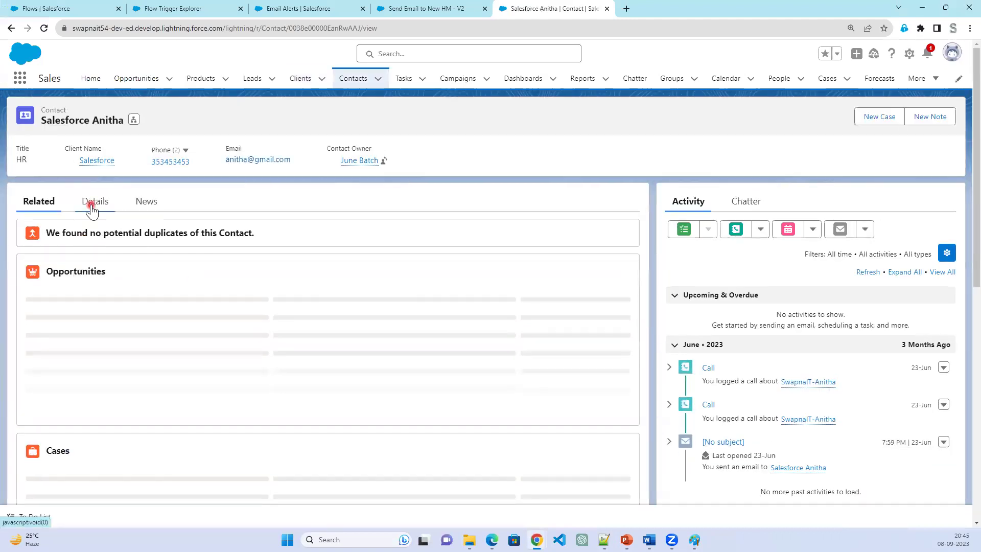
{"action": "left_click", "coordinate": [92, 205]}
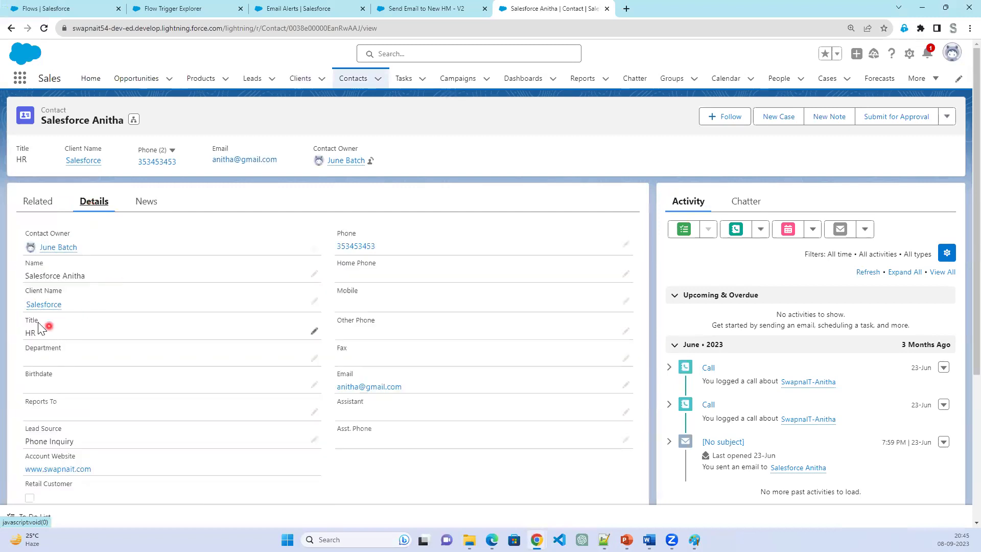
{"action": "left_click_drag", "start_coordinate": [23, 320], "coordinate": [55, 334]}
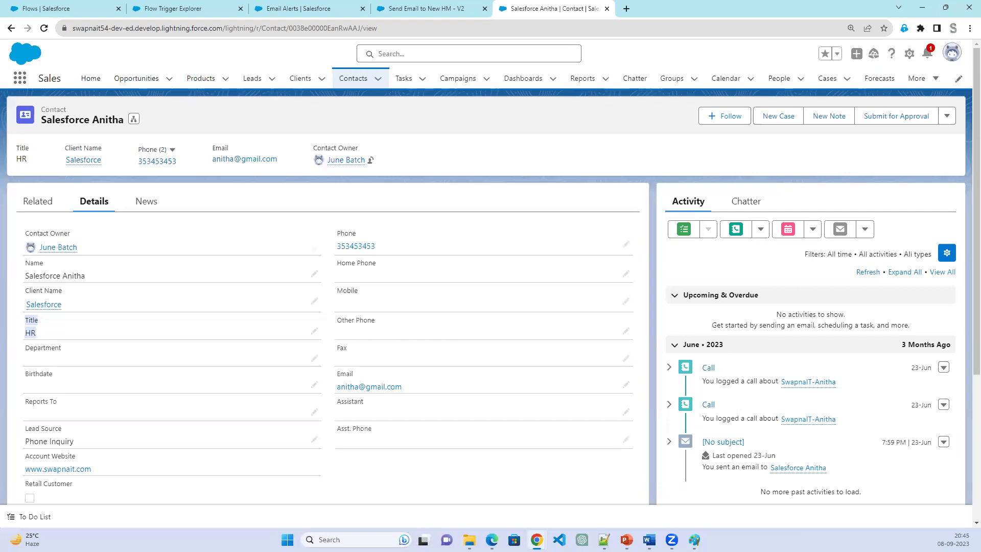
Return to Paint and draw a rounded rectangle of about 129 × 85 px below the Screen box
{"action": "left_click", "coordinate": [627, 540]}
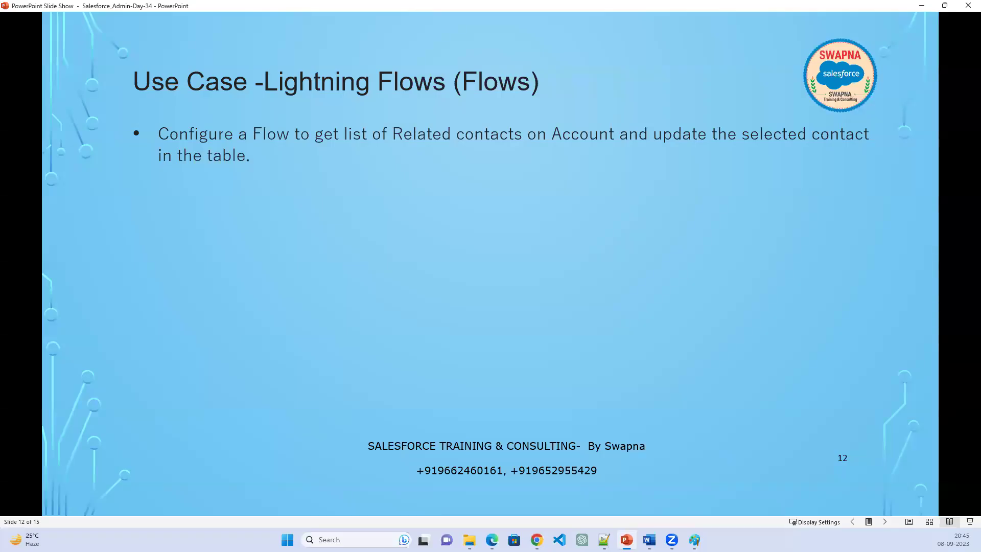
{"action": "left_click", "coordinate": [694, 539]}
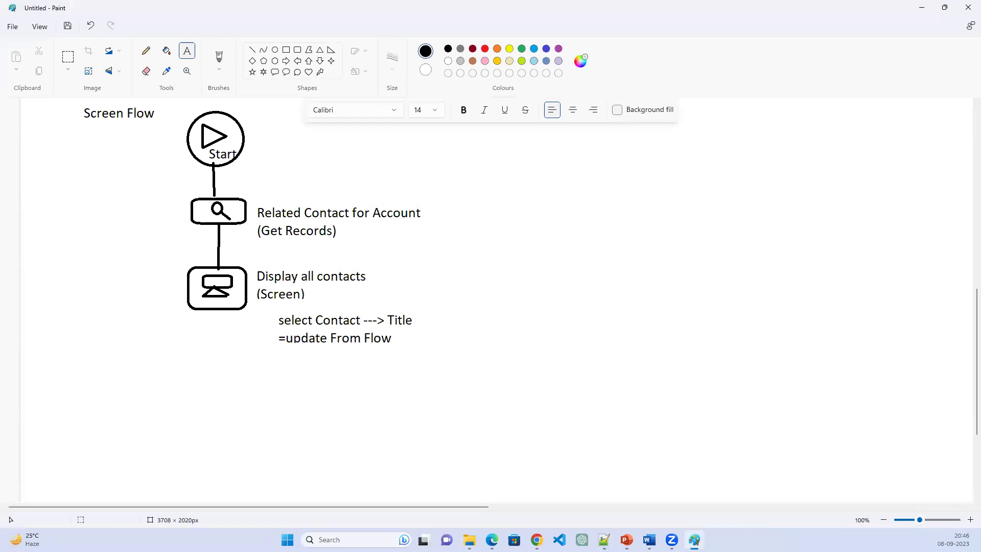
{"action": "left_click", "coordinate": [298, 50]}
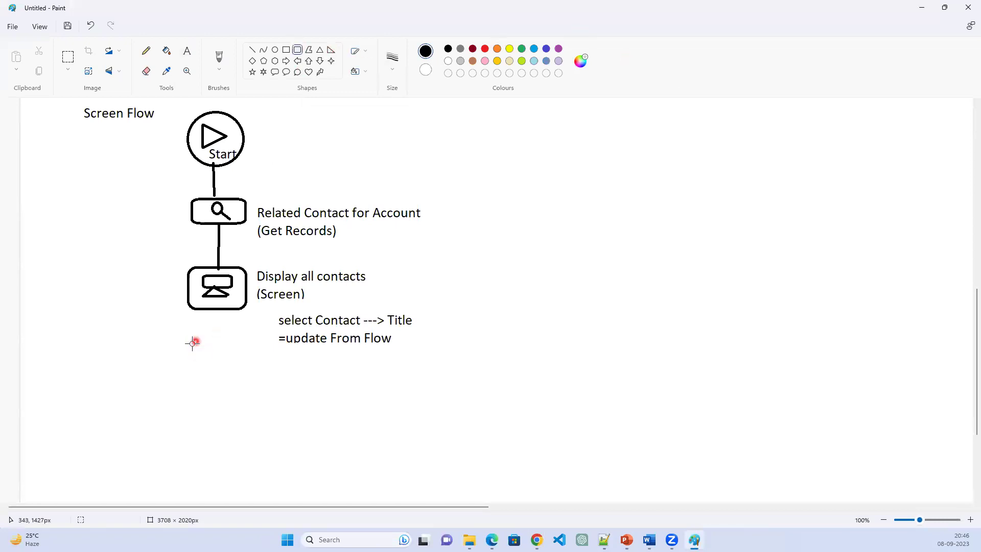
{"action": "left_click_drag", "start_coordinate": [193, 343], "coordinate": [249, 387]}
{"action": "left_click_drag", "start_coordinate": [190, 366], "coordinate": [179, 365]}
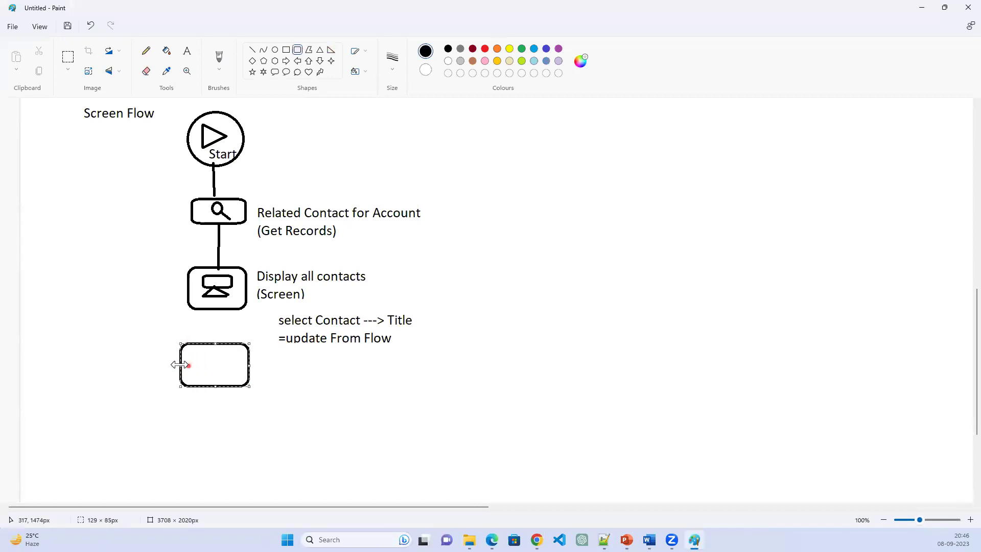
{"action": "left_click", "coordinate": [544, 204]}
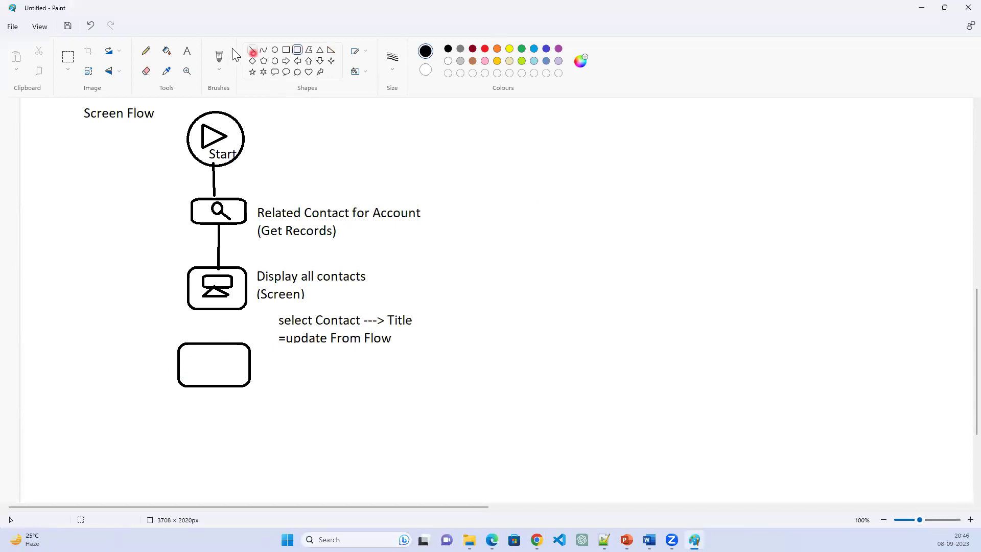
Draw a slanted pencil icon from lines inside the lowest box and connect that box to the Screen box with a vertical line
{"action": "left_click", "coordinate": [252, 50]}
{"action": "mouse_move", "coordinate": [196, 367]}
{"action": "left_mouse_down"}
{"action": "mouse_move", "coordinate": [236, 352]}
{"action": "mouse_move", "coordinate": [203, 371]}
{"action": "left_mouse_up"}
{"action": "left_click", "coordinate": [309, 380]}
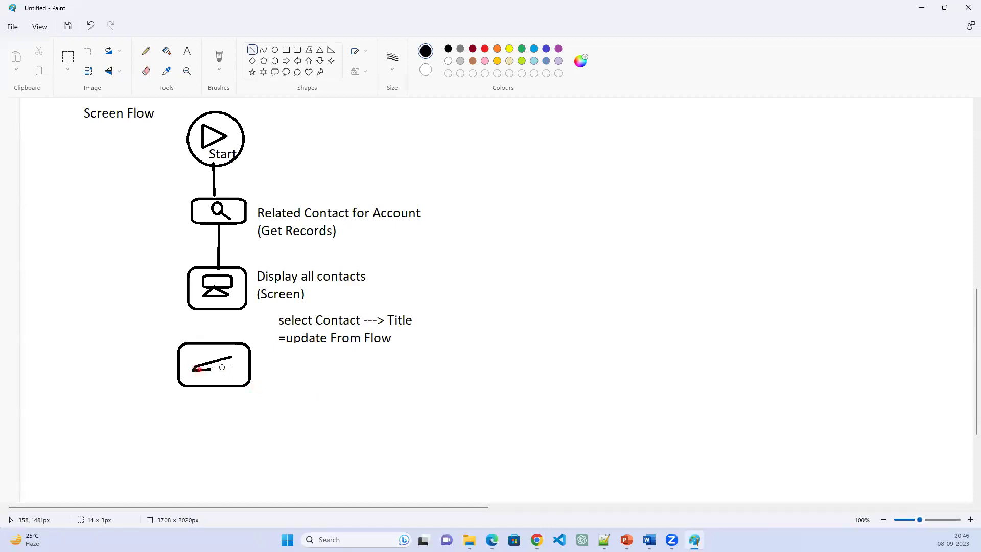
{"action": "left_click_drag", "start_coordinate": [230, 359], "coordinate": [233, 361]}
{"action": "left_click", "coordinate": [314, 387]}
{"action": "left_click", "coordinate": [339, 362]}
{"action": "left_click_drag", "start_coordinate": [221, 309], "coordinate": [220, 344]}
{"action": "left_click", "coordinate": [339, 362]}
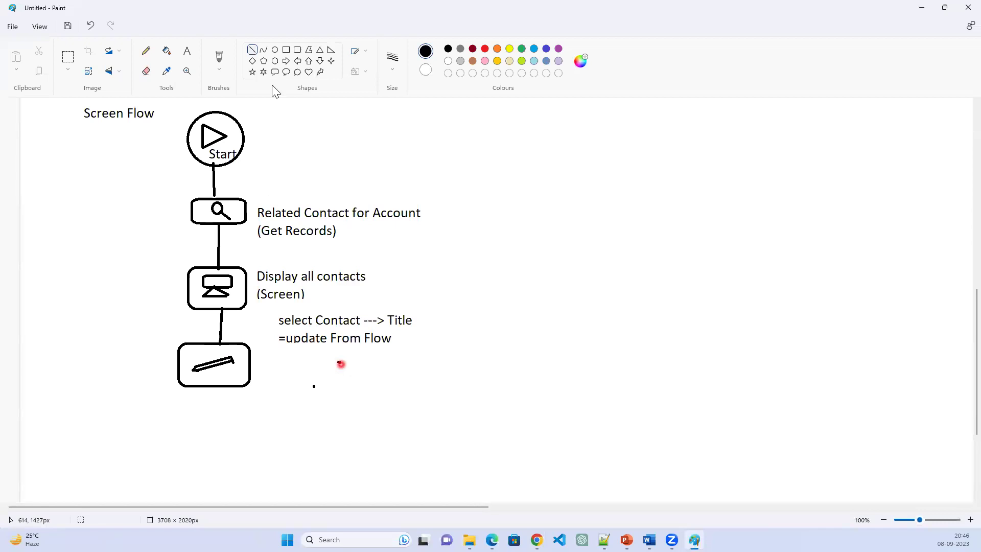
Start a text label for the box with the pencil icon
{"action": "left_click", "coordinate": [193, 57]}
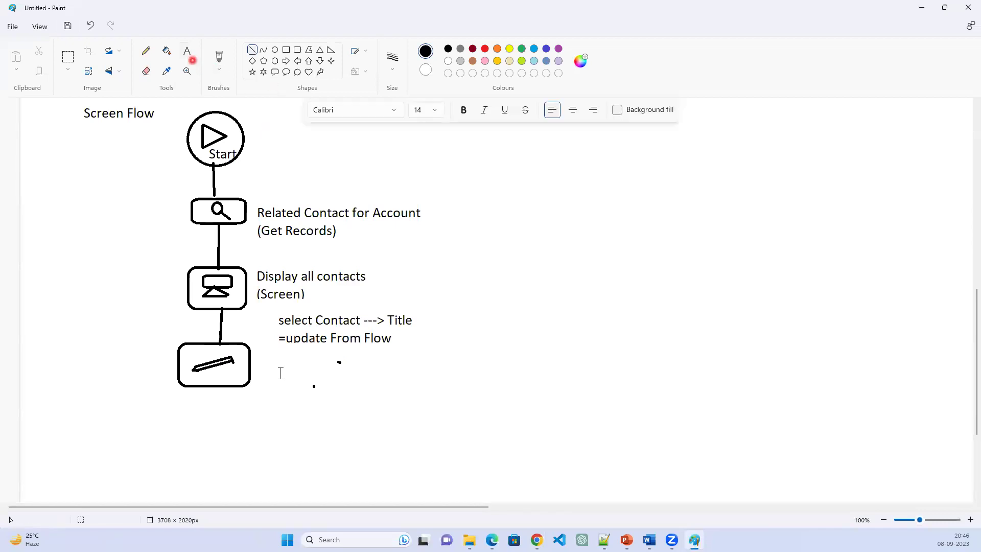
Label the pencil box "(Update Element)" and draw a rounded rectangle about 147 × 74 px below it
{"action": "left_click", "coordinate": [256, 355]}
{"action": "type", "text": "(Upda"}
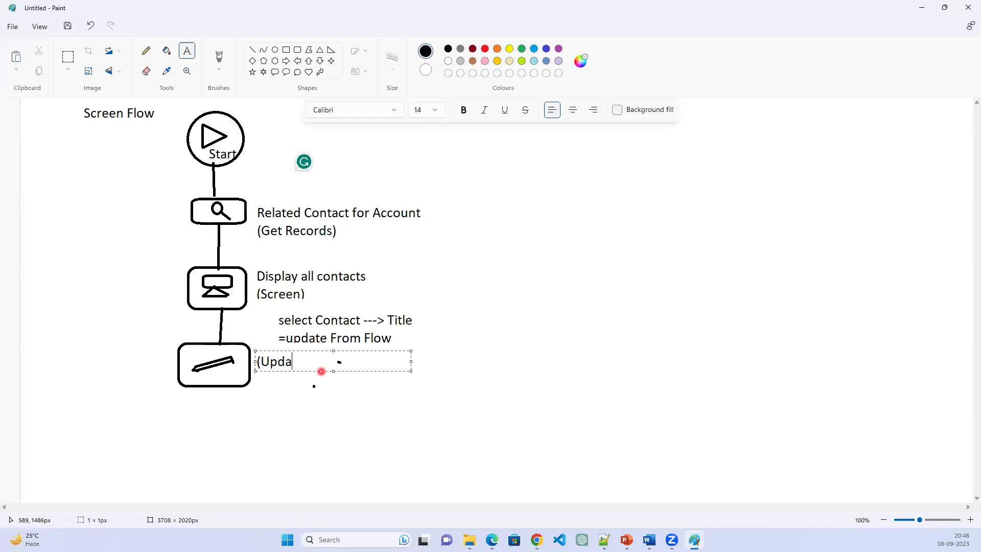
{"action": "type", "text": "te Element"}
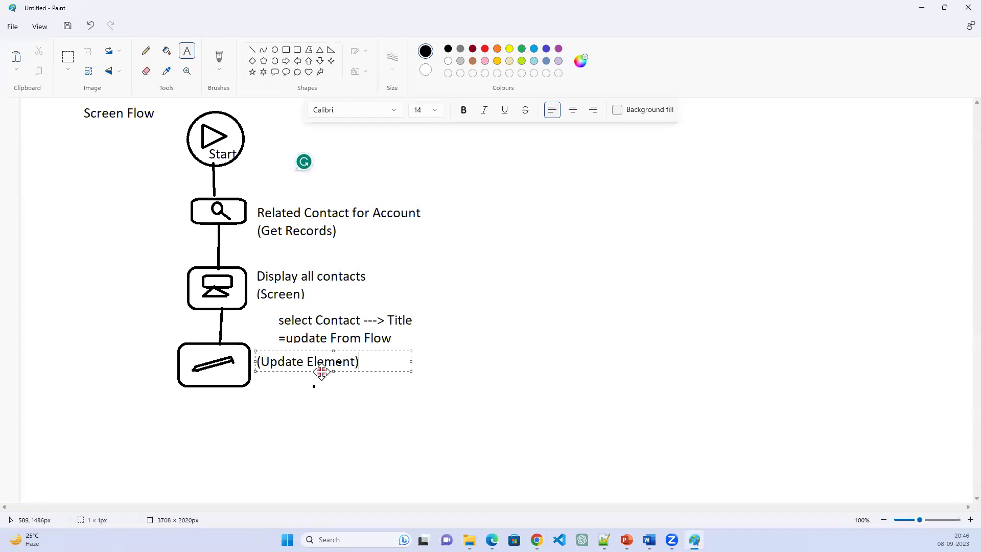
{"action": "left_click", "coordinate": [554, 392]}
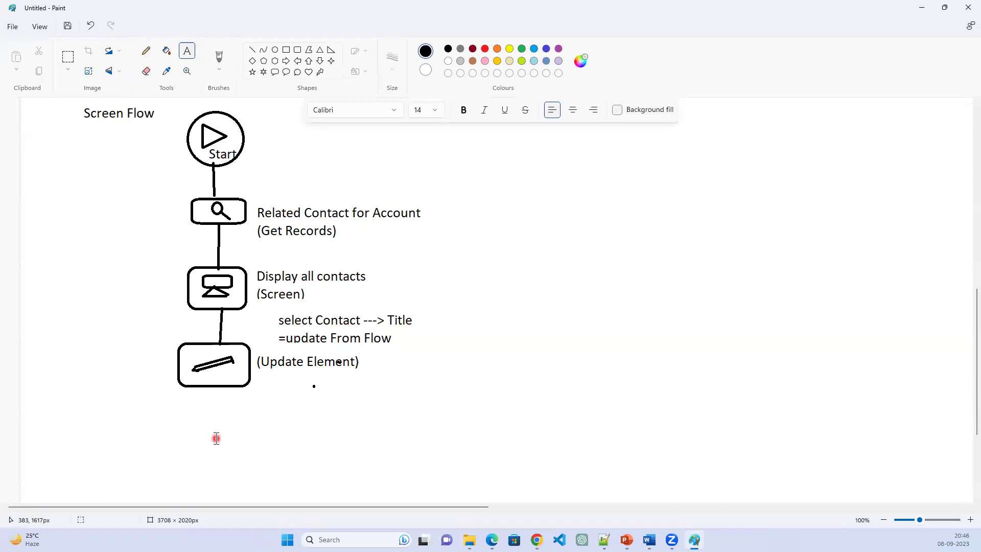
{"action": "left_click", "coordinate": [298, 50]}
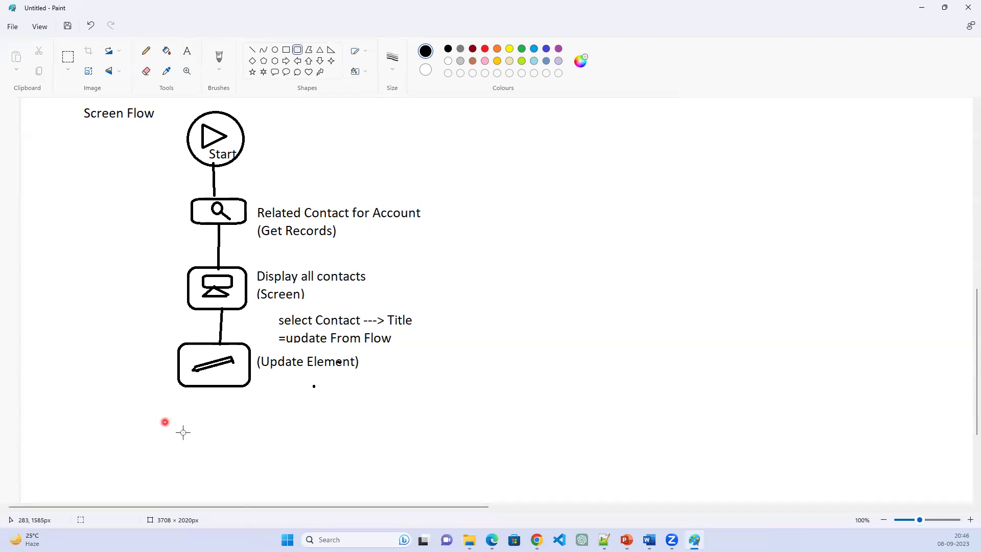
{"action": "left_click_drag", "start_coordinate": [175, 423], "coordinate": [250, 461]}
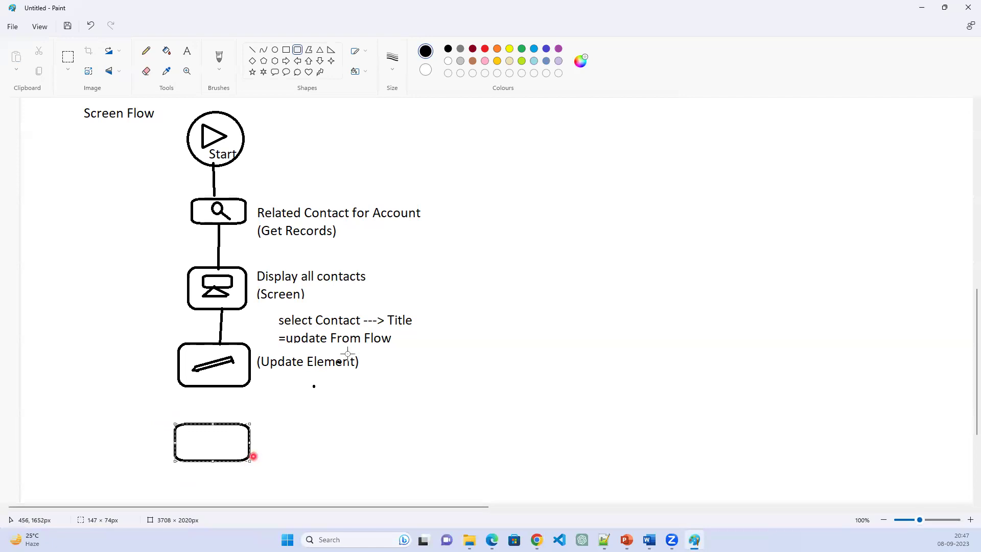
Draw a large rounded rectangle beside the flow diagram and a smaller one, about 357 × 240 px, inside its upper-right corner
{"action": "left_click_drag", "start_coordinate": [457, 141], "coordinate": [850, 334]}
{"action": "left_click_drag", "start_coordinate": [940, 379], "coordinate": [959, 391]}
{"action": "left_click", "coordinate": [751, 118]}
{"action": "mouse_move", "coordinate": [769, 149]}
{"action": "left_mouse_down"}
{"action": "mouse_move", "coordinate": [929, 266]}
{"action": "mouse_move", "coordinate": [950, 271]}
{"action": "left_mouse_up"}
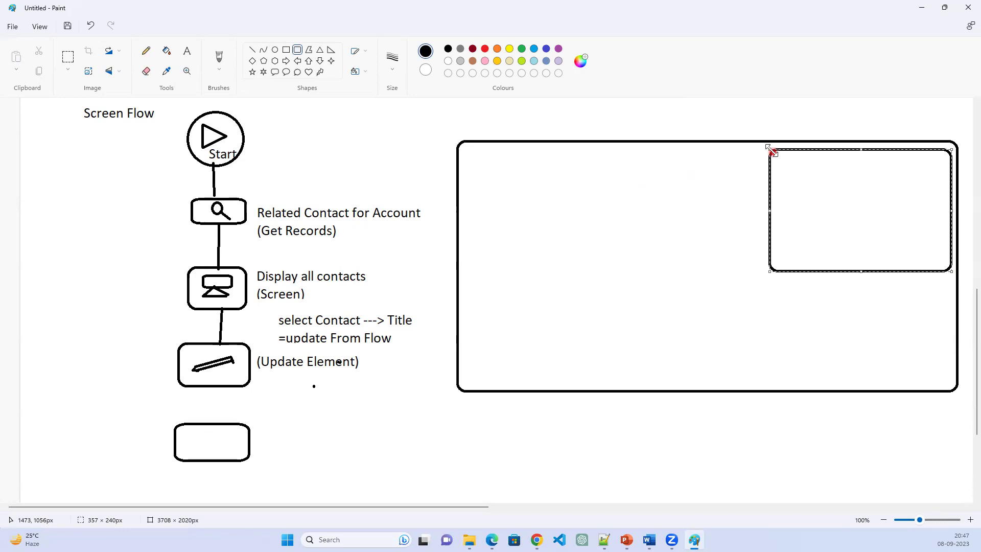
Divide the inner rectangle with a narrow left column about 80 × 230 px and two full-width rounded rows at its top
{"action": "left_click", "coordinate": [690, 182]}
{"action": "left_click_drag", "start_coordinate": [771, 153], "coordinate": [811, 196]}
{"action": "left_click_drag", "start_coordinate": [810, 255], "coordinate": [811, 271]}
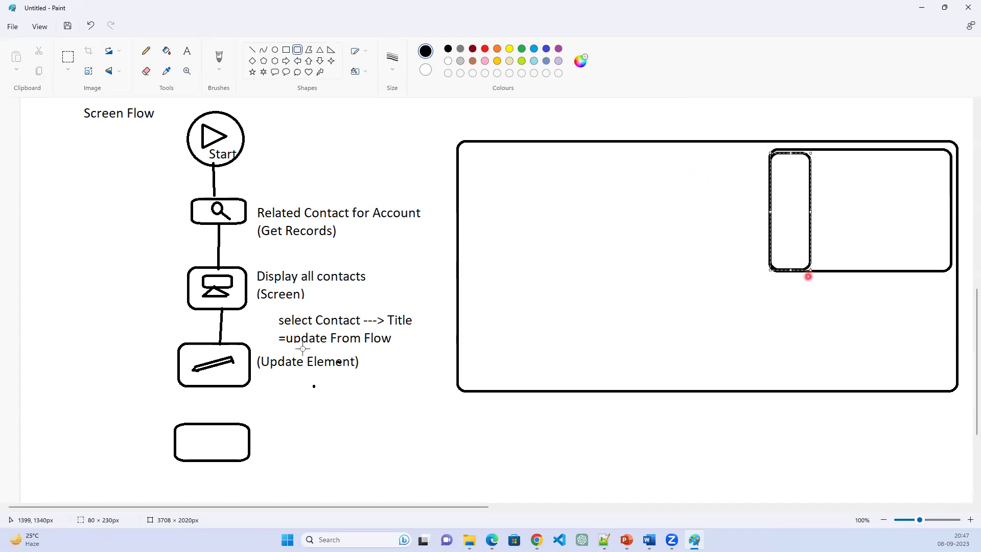
{"action": "left_click", "coordinate": [771, 154]}
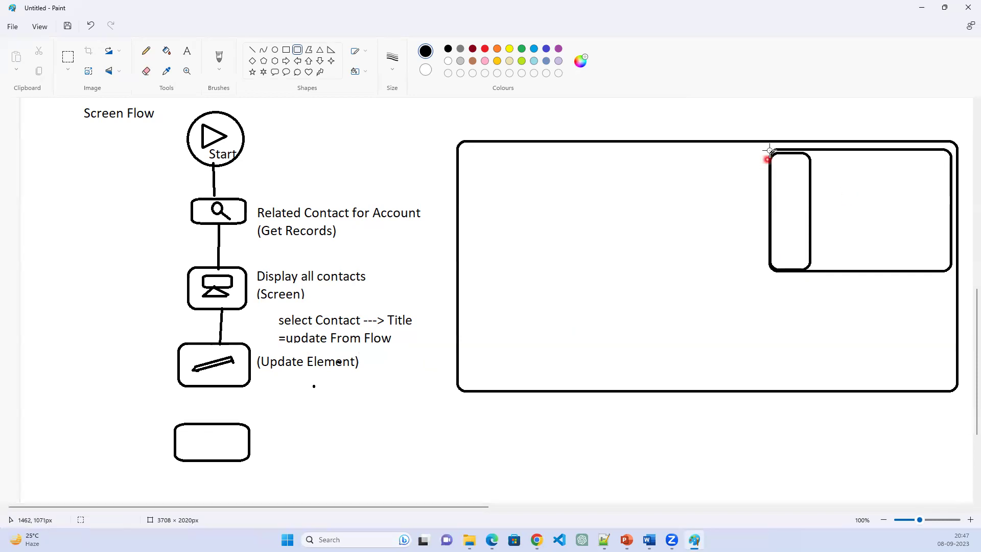
{"action": "left_click_drag", "start_coordinate": [772, 150], "coordinate": [951, 178]}
{"action": "left_click", "coordinate": [914, 195]}
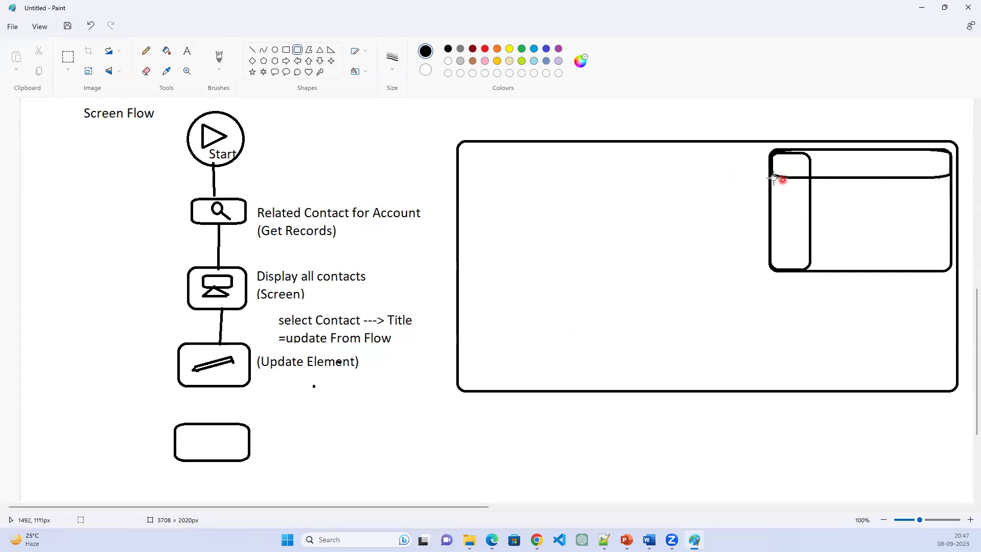
{"action": "left_click_drag", "start_coordinate": [771, 182], "coordinate": [952, 212]}
{"action": "left_click_drag", "start_coordinate": [861, 182], "coordinate": [862, 178]}
{"action": "left_click", "coordinate": [619, 277]}
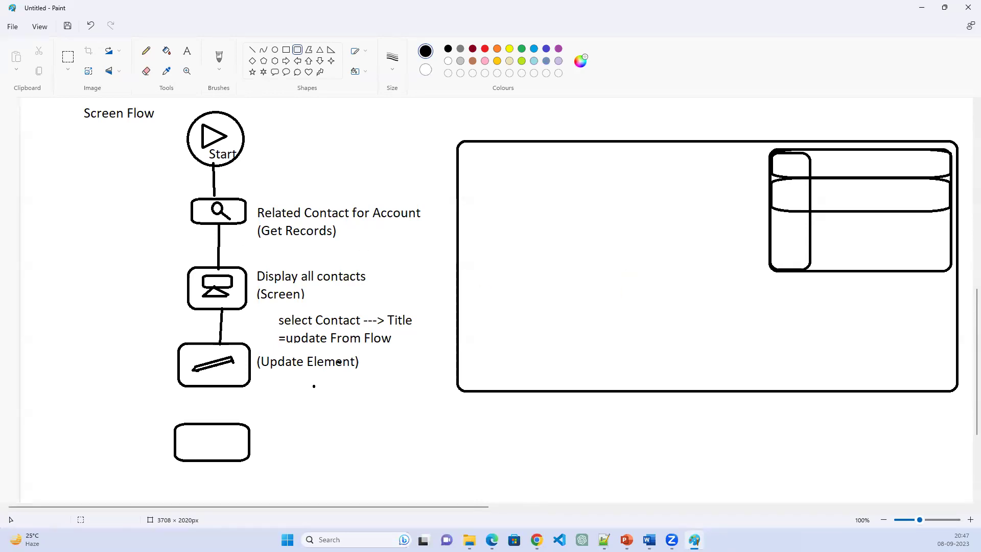
Add the label "Message" beside the empty box at the end of the flow diagram
{"action": "left_click", "coordinate": [188, 52]}
{"action": "left_click", "coordinate": [297, 300]}
{"action": "left_click", "coordinate": [272, 437]}
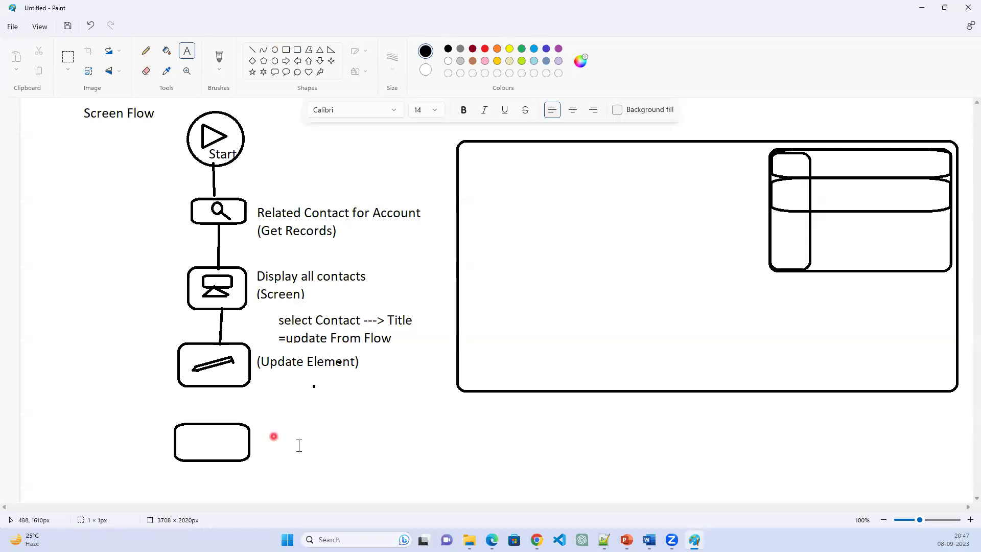
{"action": "type", "text": "Message"}
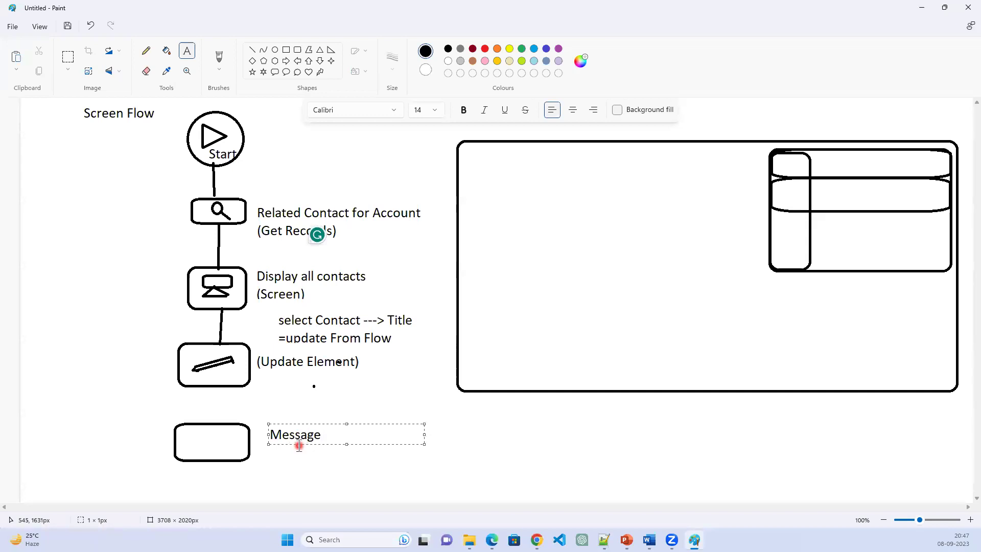
{"action": "left_click", "coordinate": [457, 426]}
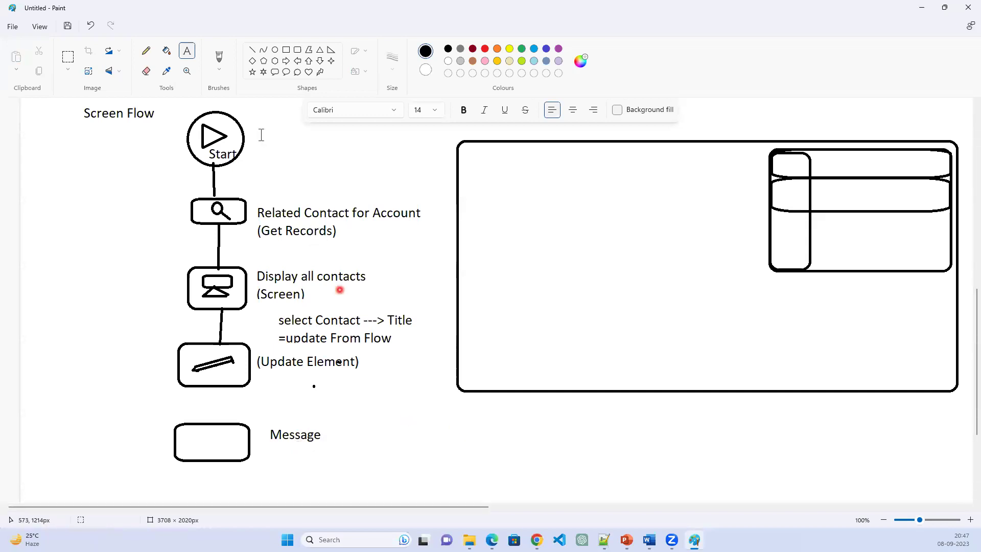
Draw a straight connector line from the Update Element box down to the Message box
{"action": "left_click", "coordinate": [252, 50]}
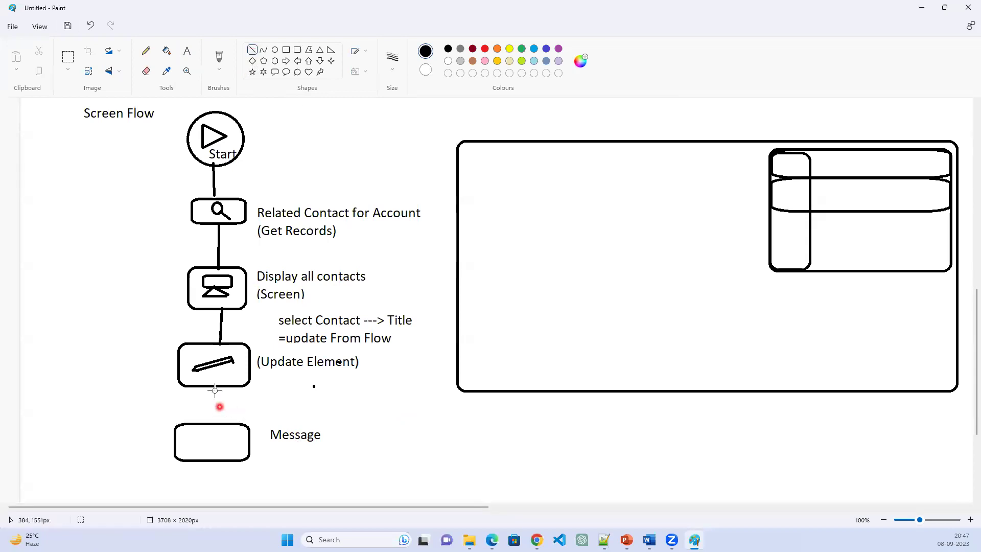
{"action": "left_click_drag", "start_coordinate": [213, 387], "coordinate": [213, 423]}
{"action": "left_click", "coordinate": [435, 427]}
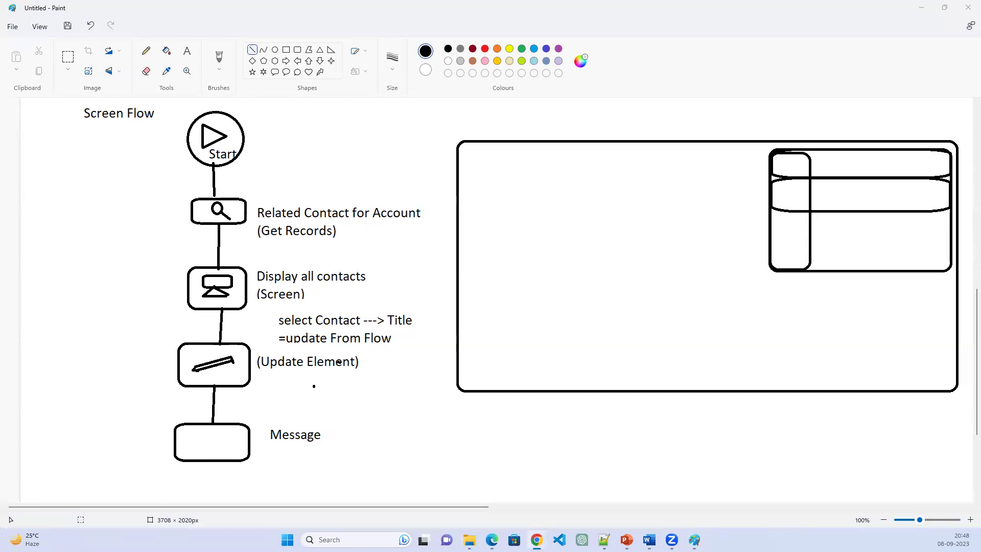
Switch to Salesforce in the browser and close the Flow Trigger Explorer page
{"action": "key", "text": "alt+Tab"}
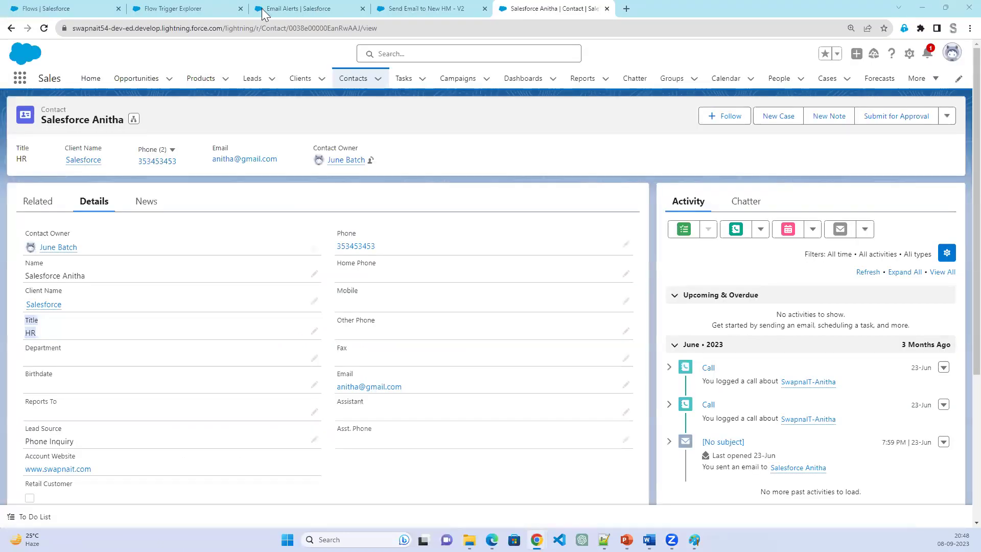
{"action": "left_click", "coordinate": [187, 15]}
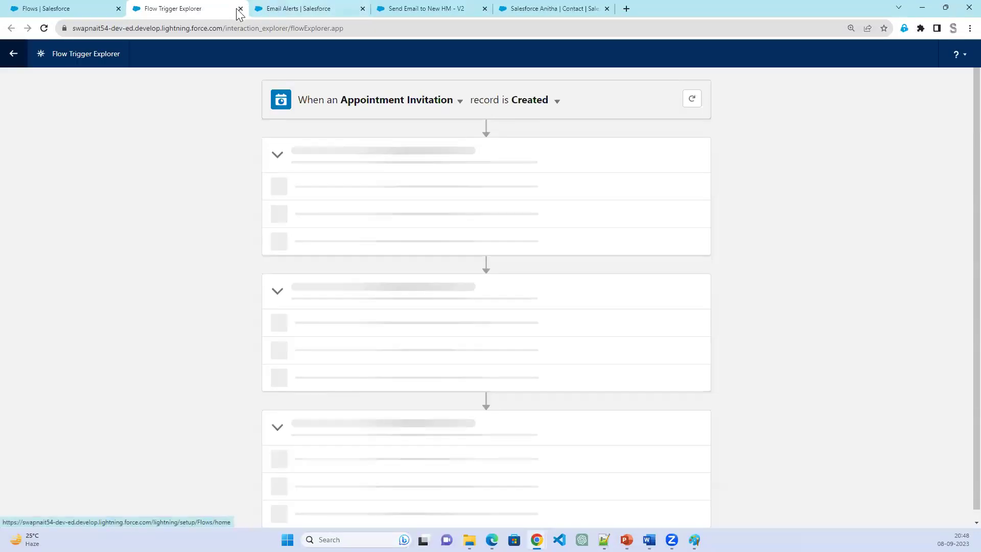
{"action": "left_click", "coordinate": [240, 9]}
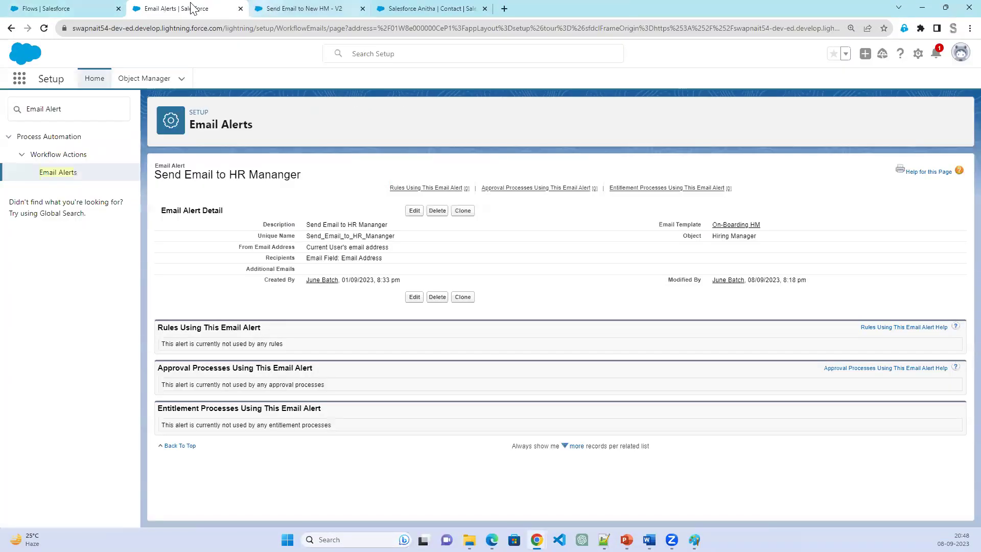
Create a new flow of the Screen Flow type from the Flows setup page
{"action": "left_click", "coordinate": [81, 9]}
{"action": "left_click", "coordinate": [939, 116]}
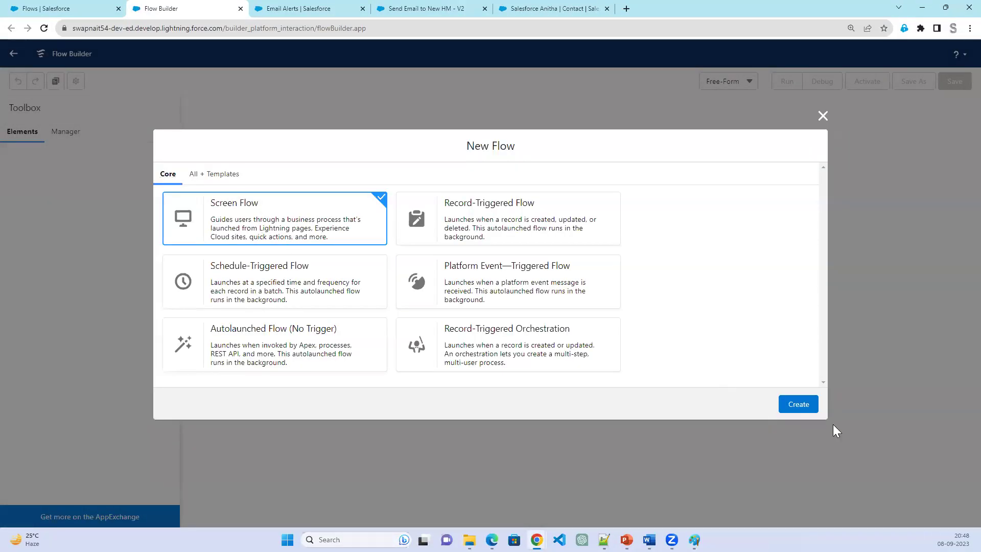
{"action": "left_click", "coordinate": [799, 405]}
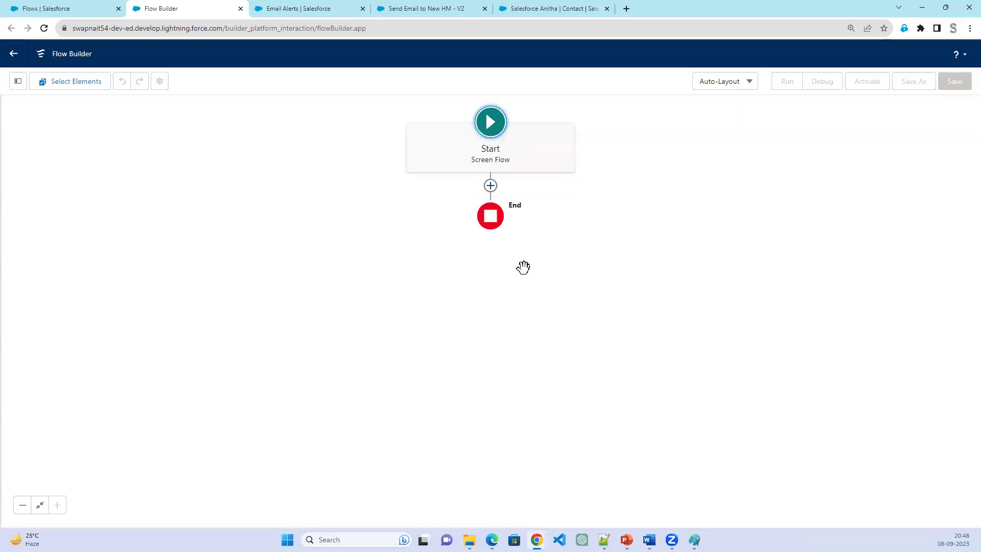
Set the new flow's canvas layout to Free-Form
{"action": "left_click", "coordinate": [491, 186]}
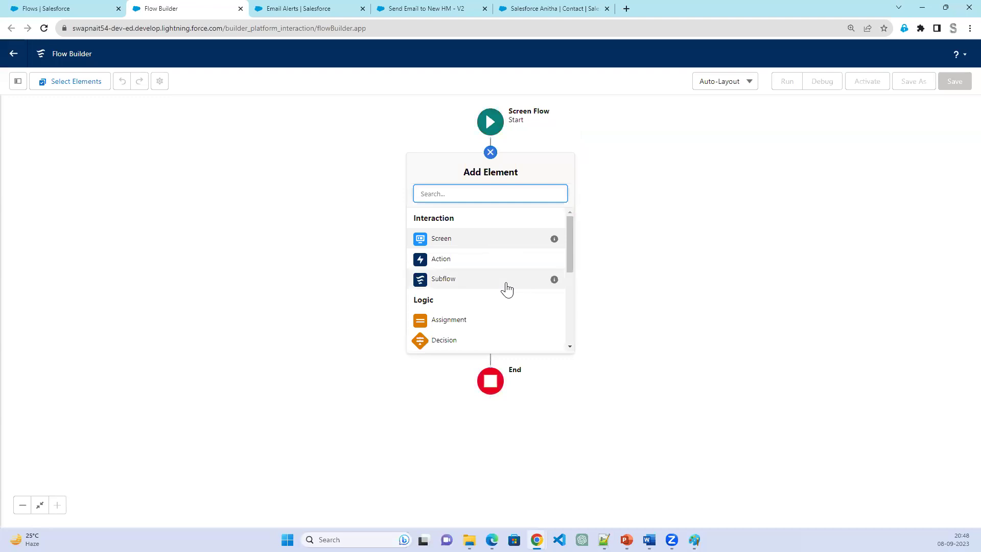
{"action": "left_click", "coordinate": [52, 84]}
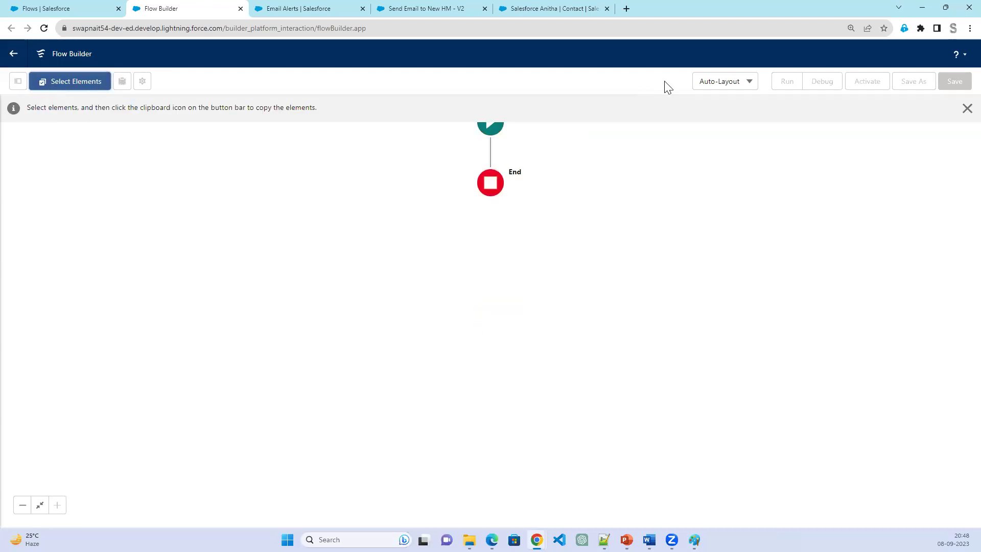
{"action": "left_click", "coordinate": [742, 85]}
{"action": "left_click", "coordinate": [733, 125]}
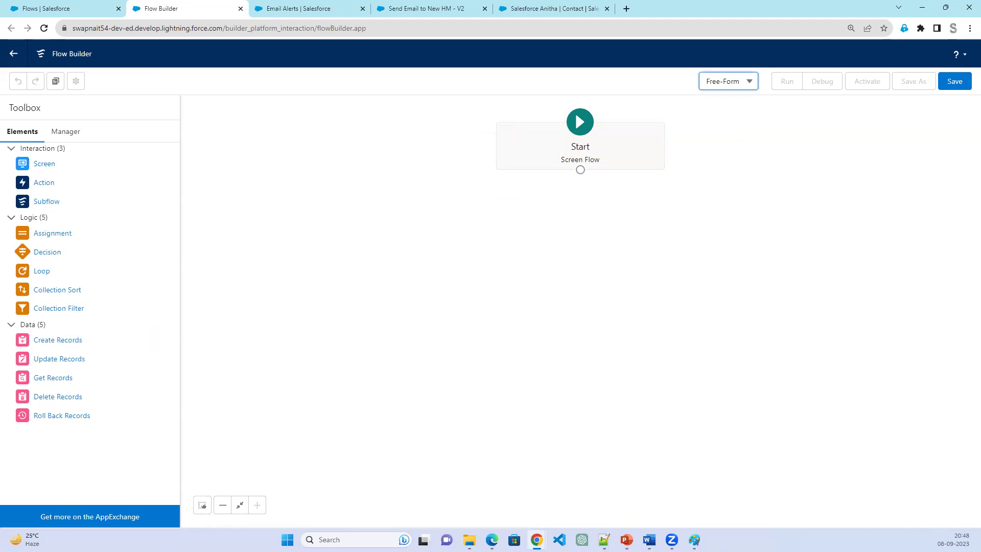
{"action": "key", "text": "alt+Tab"}
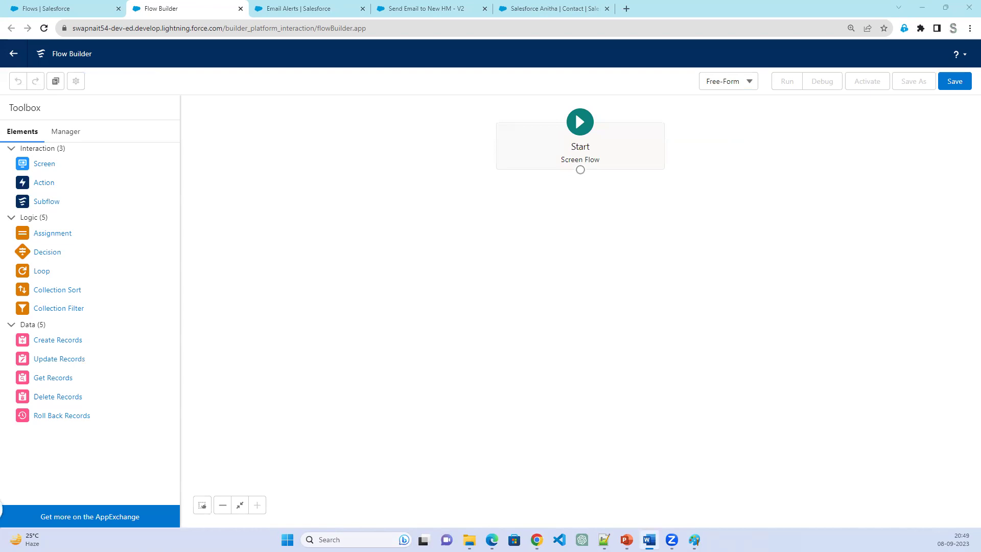
{"action": "key", "text": "alt+Tab"}
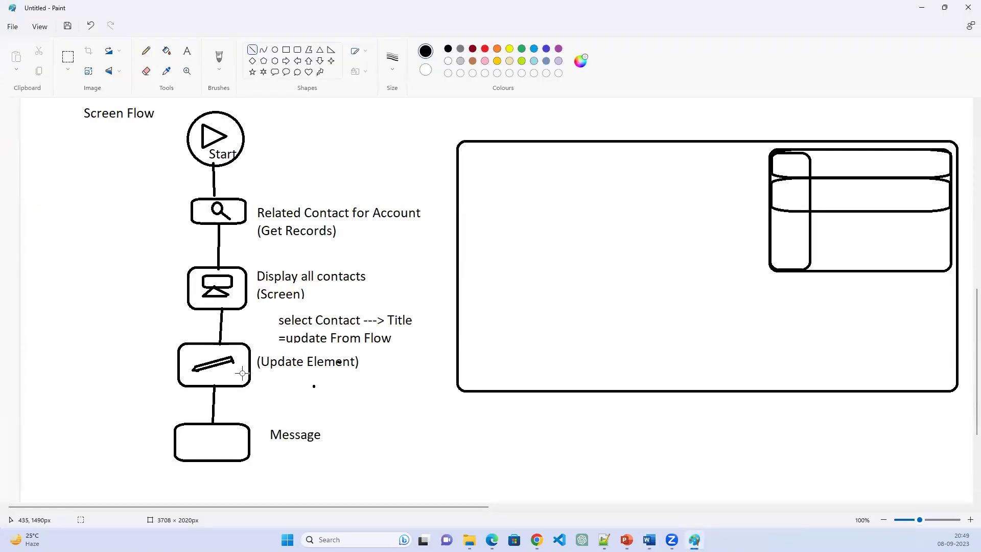
{"action": "left_click", "coordinate": [920, 10]}
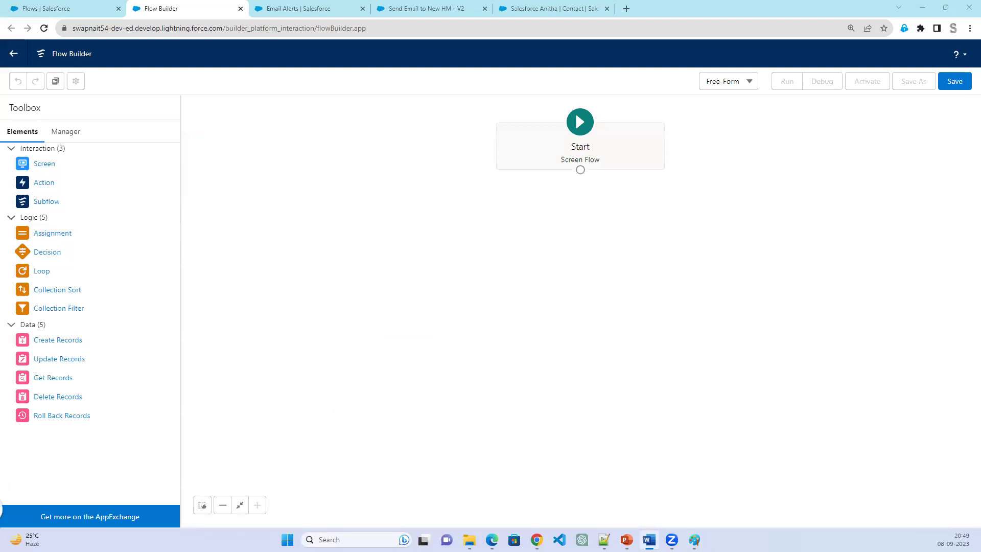
Switch to Paint and add the text "(Screen )" directly below the Message label
{"action": "key", "text": "alt+Tab"}
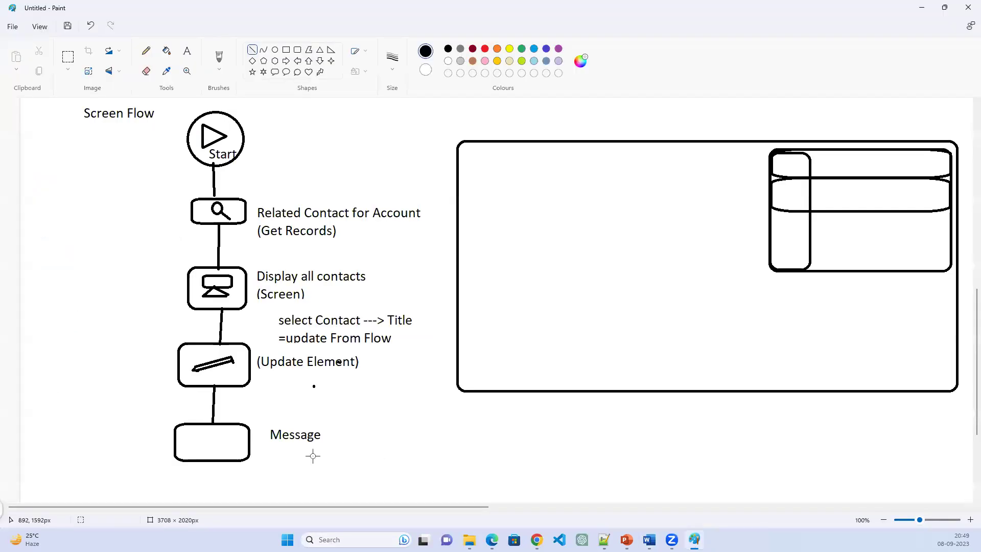
{"action": "left_click", "coordinate": [193, 52]}
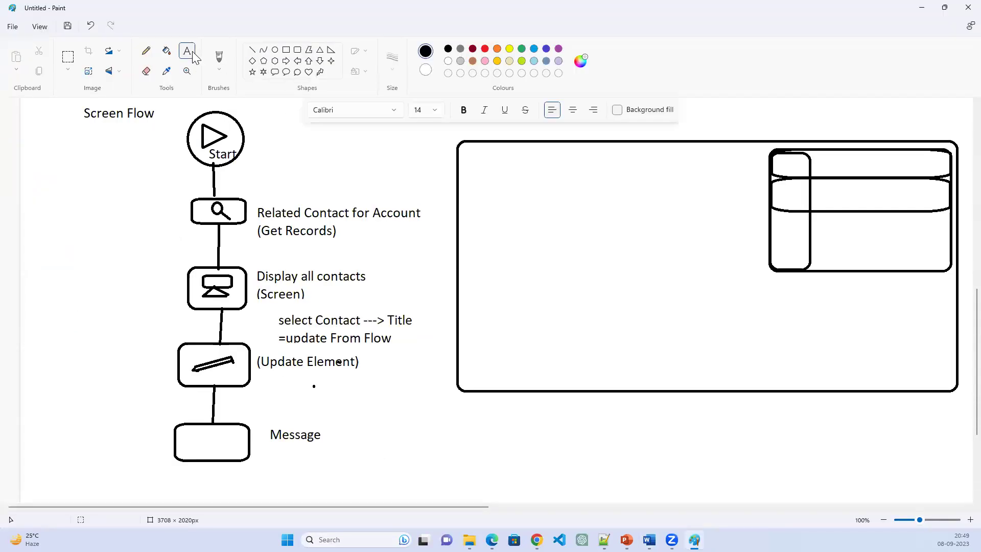
{"action": "left_click", "coordinate": [266, 437]}
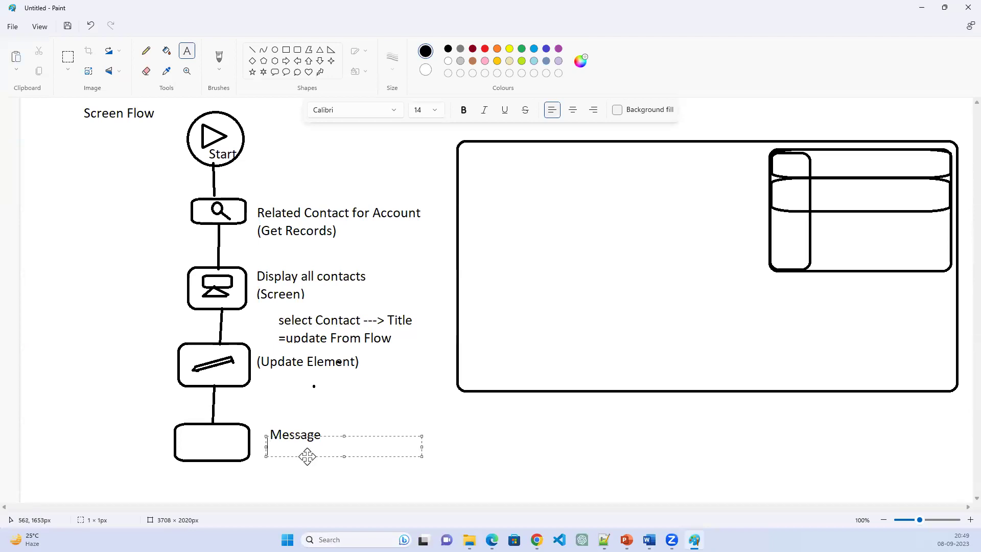
{"action": "type", "text": "("}
{"action": "type", "text": "S reen )"}
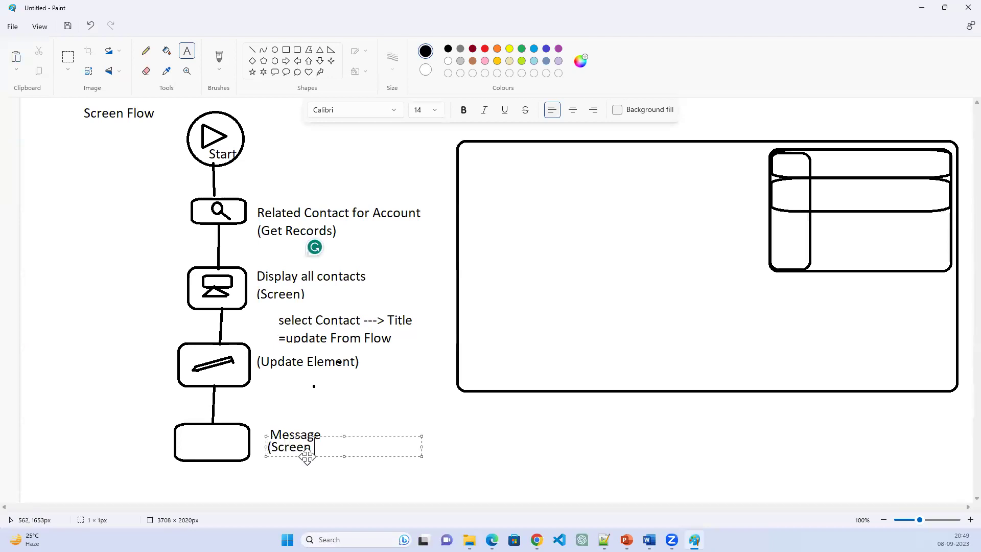
{"action": "left_click", "coordinate": [331, 409]}
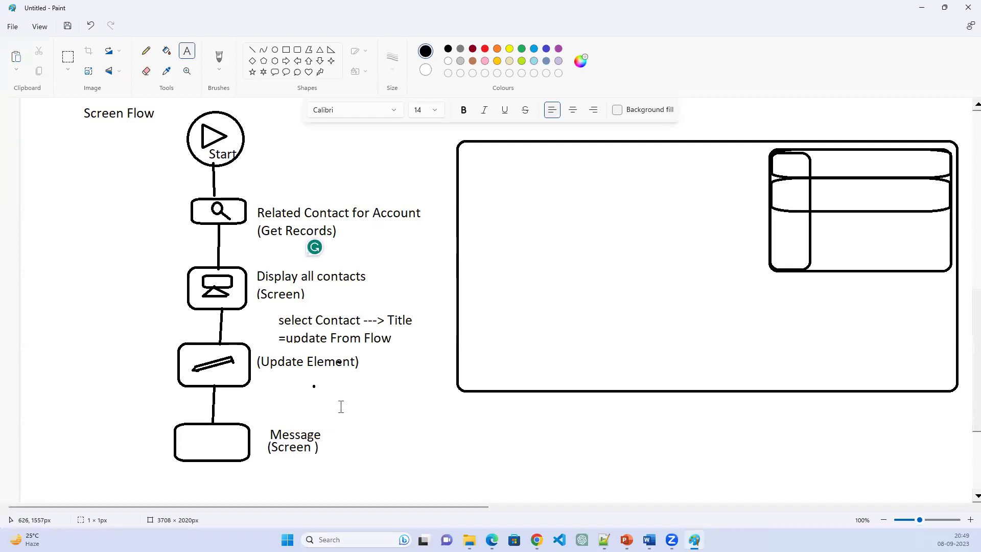
Copy the screen icon from the Display all contacts box and place the copy inside the Message box
{"action": "left_click", "coordinate": [68, 56]}
{"action": "left_click_drag", "start_coordinate": [192, 271], "coordinate": [239, 300]}
{"action": "key", "text": "ctrl+c"}
{"action": "key", "text": "ctrl+v"}
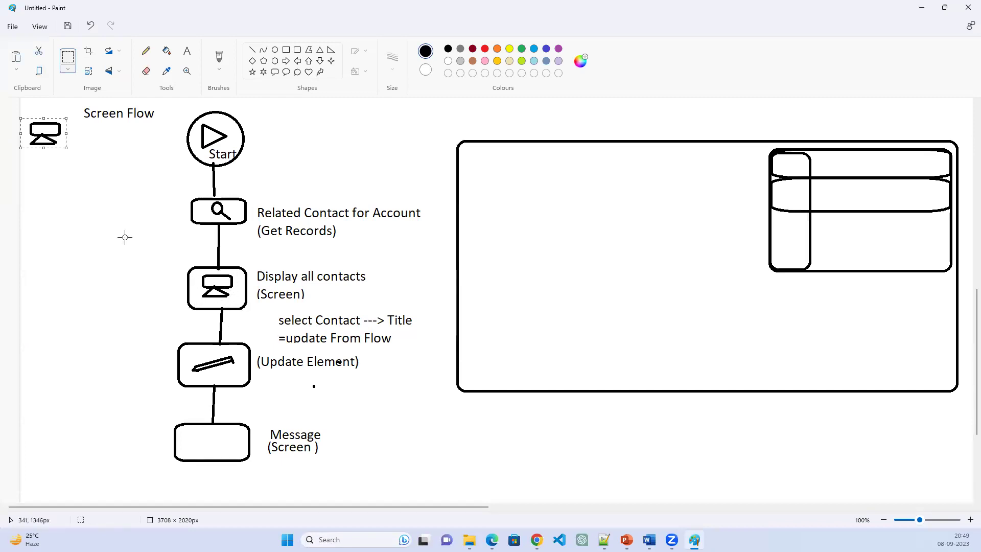
{"action": "key", "text": "Delete"}
{"action": "left_click_drag", "start_coordinate": [230, 519], "coordinate": [210, 442]}
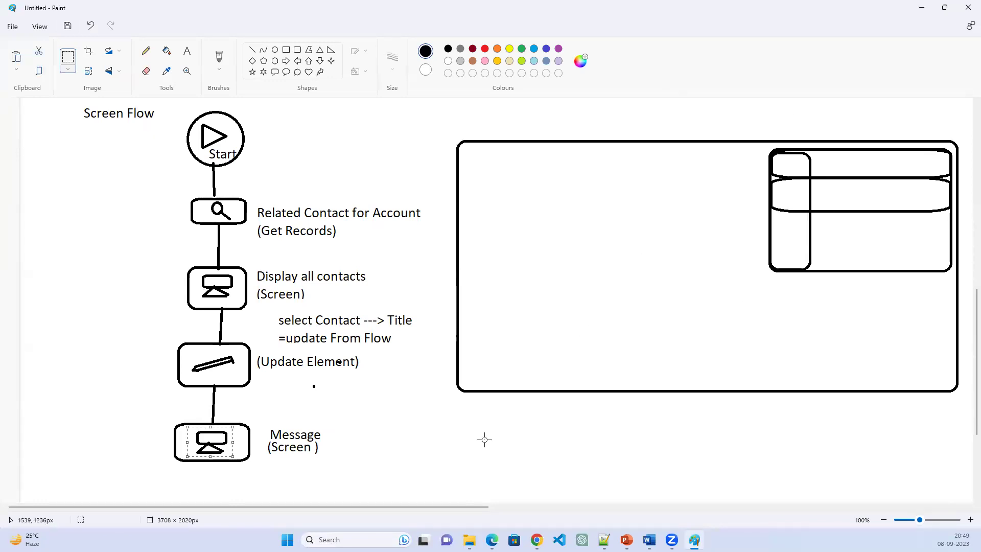
{"action": "left_click", "coordinate": [444, 431]}
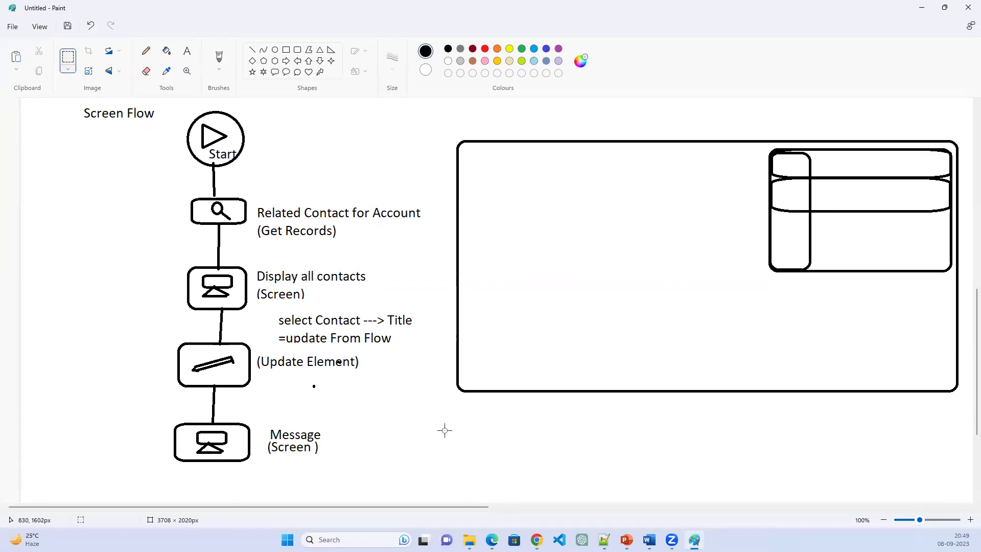
Draw an ellipse below the Message box and connect the two with a straight line
{"action": "left_click", "coordinate": [273, 51]}
{"action": "mouse_move", "coordinate": [192, 483]}
{"action": "left_mouse_down"}
{"action": "mouse_move", "coordinate": [215, 501]}
{"action": "mouse_move", "coordinate": [243, 505]}
{"action": "mouse_move", "coordinate": [206, 490]}
{"action": "left_mouse_up"}
{"action": "left_click_drag", "start_coordinate": [206, 490], "coordinate": [206, 482]}
{"action": "left_click", "coordinate": [390, 483]}
{"action": "left_click", "coordinate": [252, 50]}
{"action": "left_click_drag", "start_coordinate": [212, 461], "coordinate": [212, 482]}
{"action": "left_click", "coordinate": [469, 494]}
Fill the Start circle light grey and the Get Records box brown
{"action": "left_click", "coordinate": [167, 51]}
{"action": "left_click", "coordinate": [461, 60]}
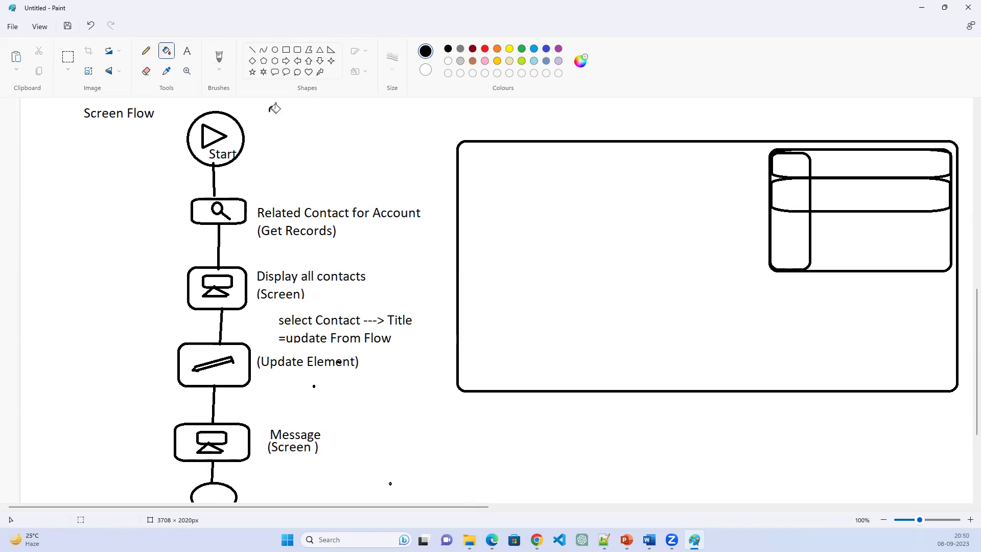
{"action": "left_click", "coordinate": [239, 132]}
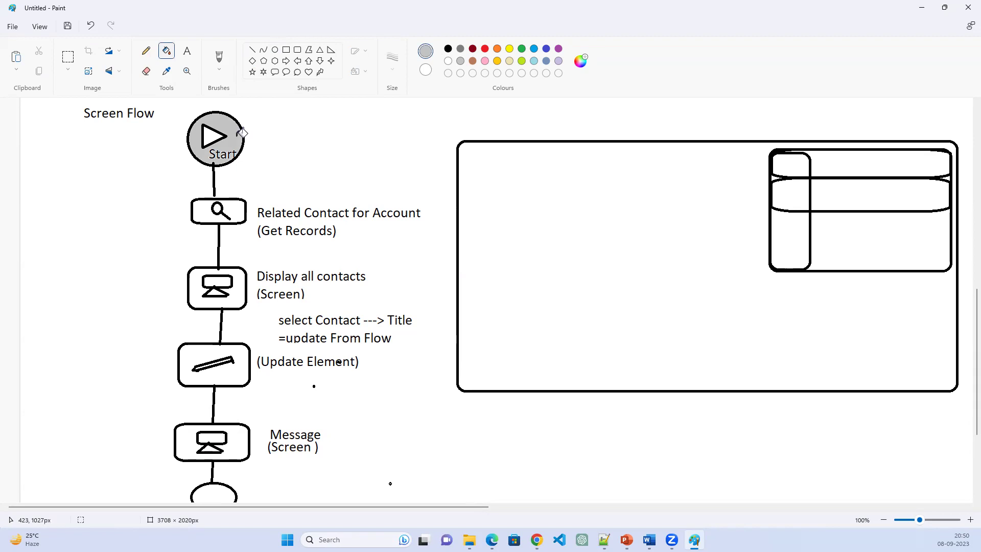
{"action": "left_click", "coordinate": [471, 61]}
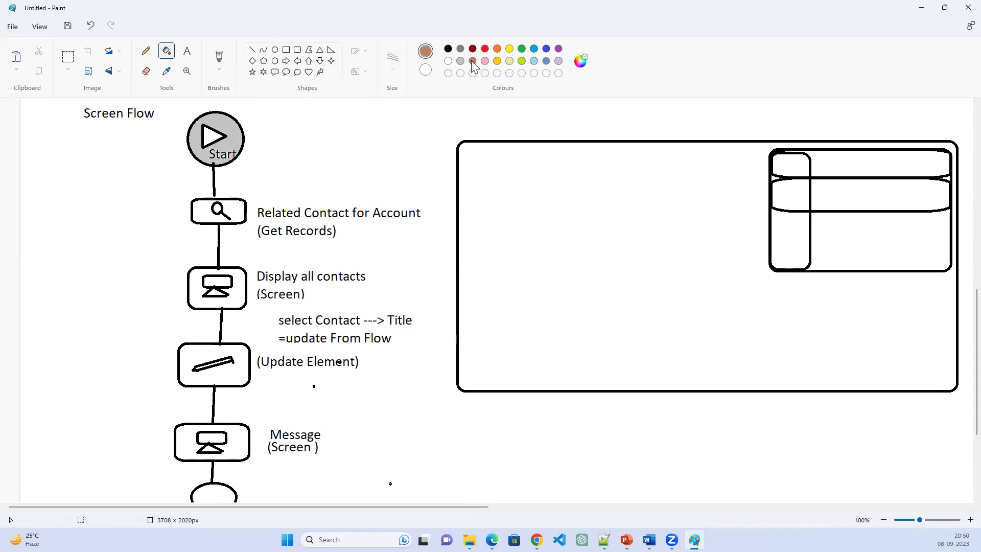
{"action": "left_click", "coordinate": [242, 211]}
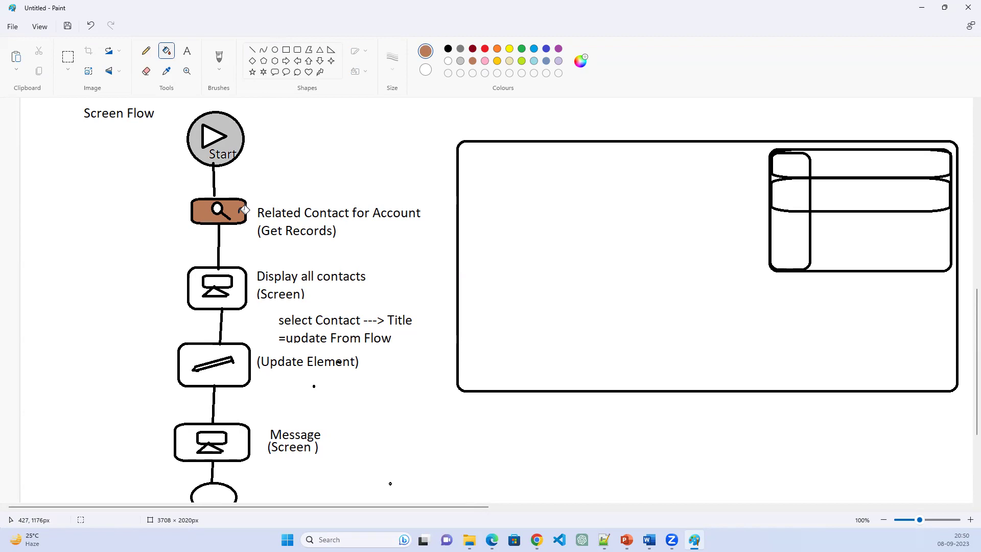
Fill the Display all contacts box and the sections of the small table inside the large rectangle with pink
{"action": "left_click", "coordinate": [485, 61]}
{"action": "left_click", "coordinate": [240, 292]}
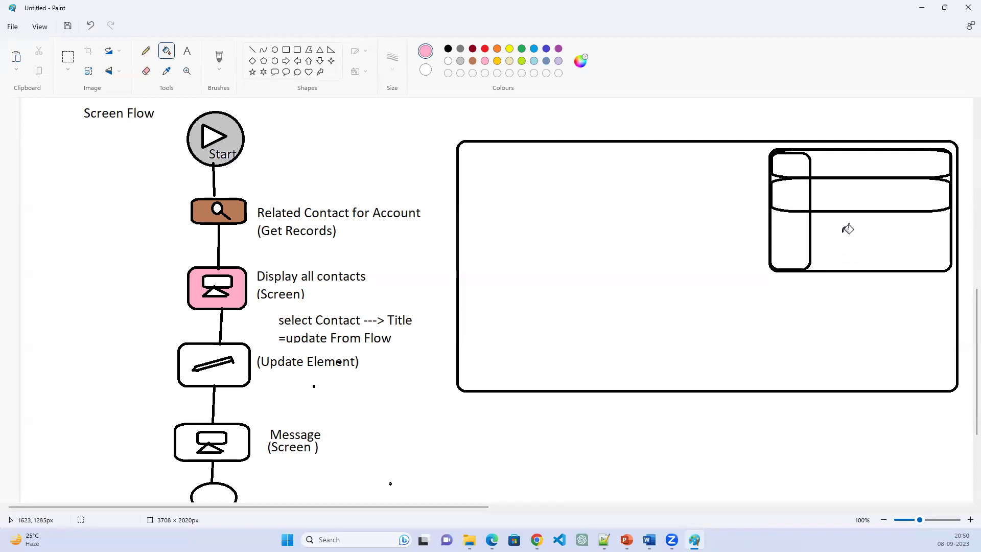
{"action": "left_click", "coordinate": [884, 155]}
{"action": "left_click", "coordinate": [788, 164]}
{"action": "left_click", "coordinate": [805, 193]}
{"action": "left_click", "coordinate": [846, 193]}
{"action": "left_click", "coordinate": [778, 235]}
{"action": "left_click", "coordinate": [859, 242]}
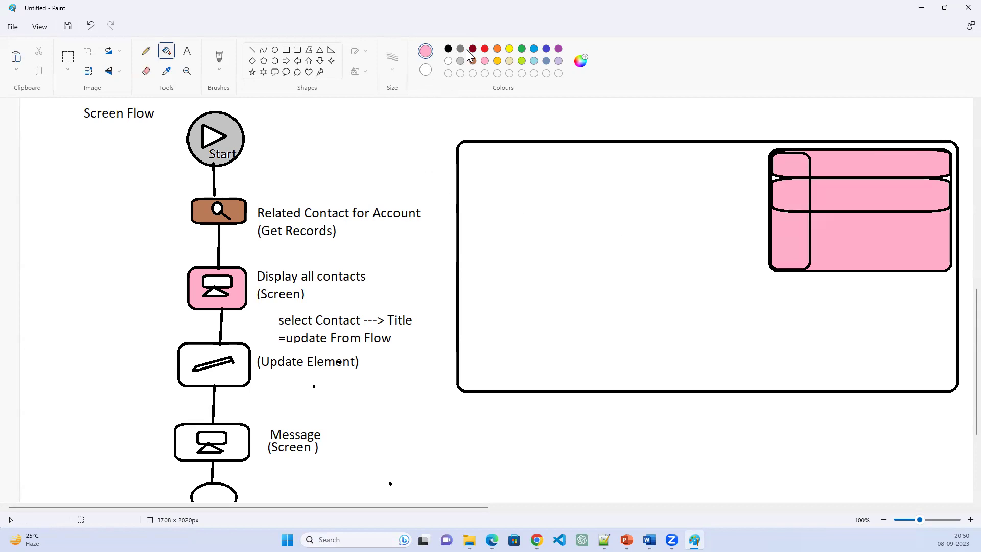
Fill the Update Element box red, the Message box yellow and the ellipse below it green
{"action": "left_click", "coordinate": [485, 50]}
{"action": "left_click", "coordinate": [244, 368]}
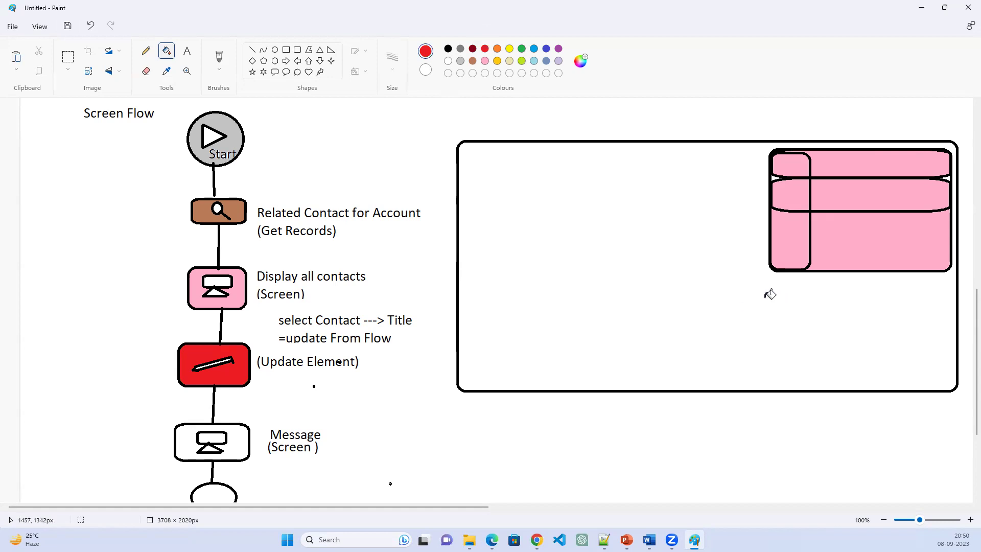
{"action": "left_click", "coordinate": [509, 49]}
{"action": "left_click", "coordinate": [242, 437]}
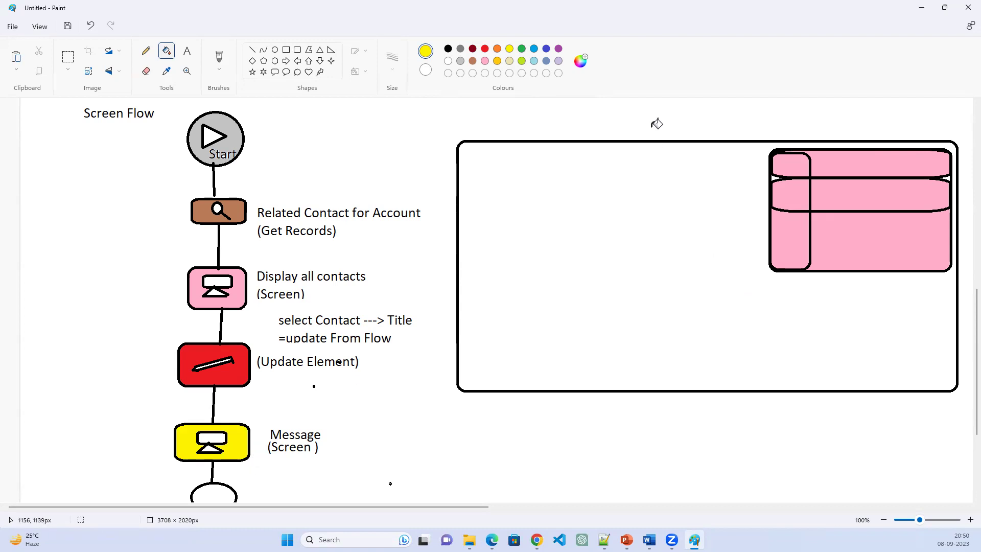
{"action": "left_click", "coordinate": [522, 49]}
{"action": "left_click", "coordinate": [214, 494]}
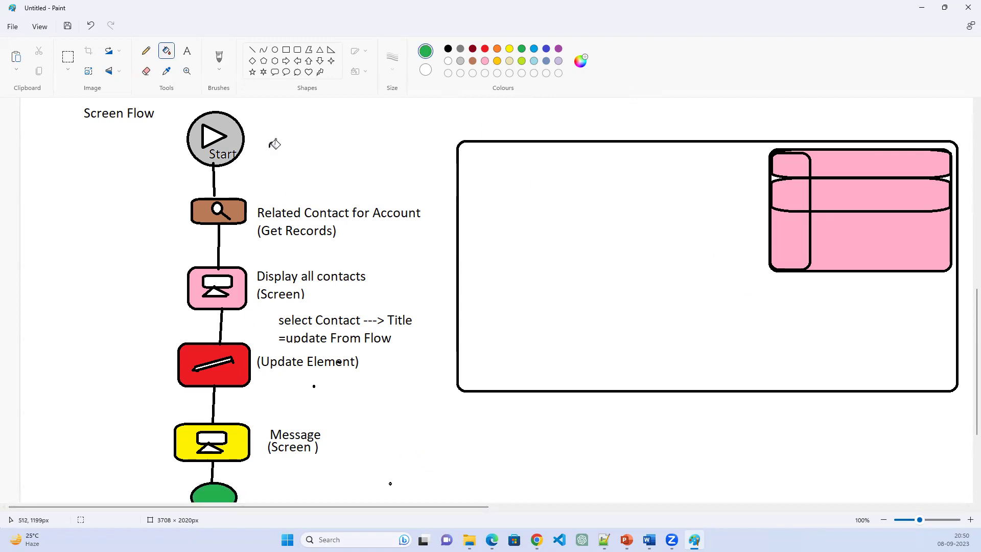
{"action": "left_click", "coordinate": [928, 7]}
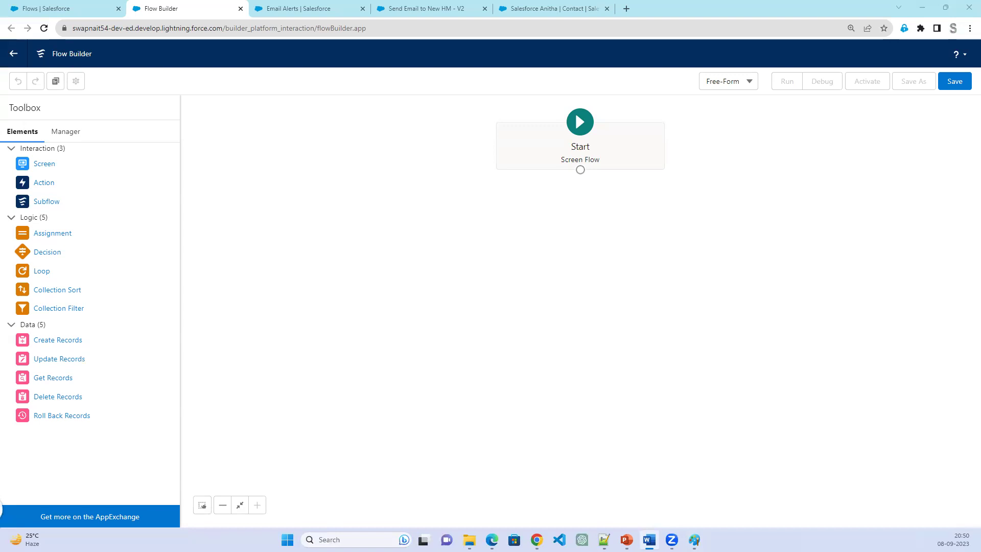
{"action": "key", "text": "alt+Tab"}
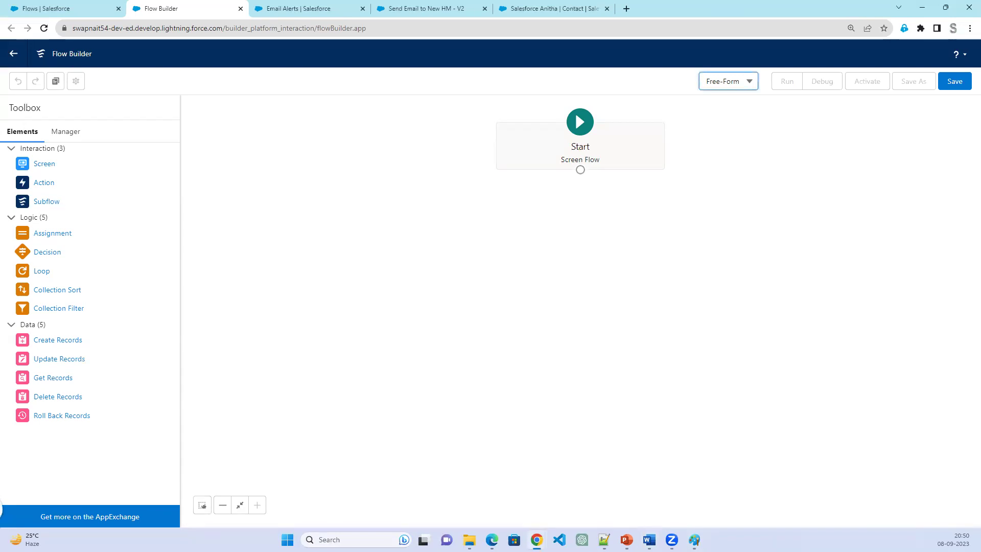
{"action": "key", "text": "alt+Tab"}
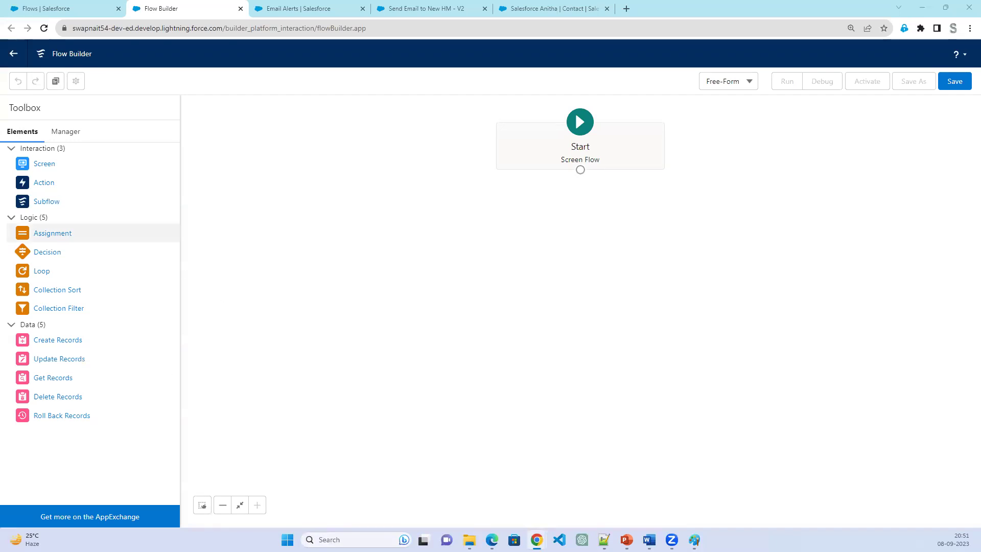
Switch to Paint and underline the word Account in the Related Contact for Account label with a green brush stroke
{"action": "left_click", "coordinate": [694, 540]}
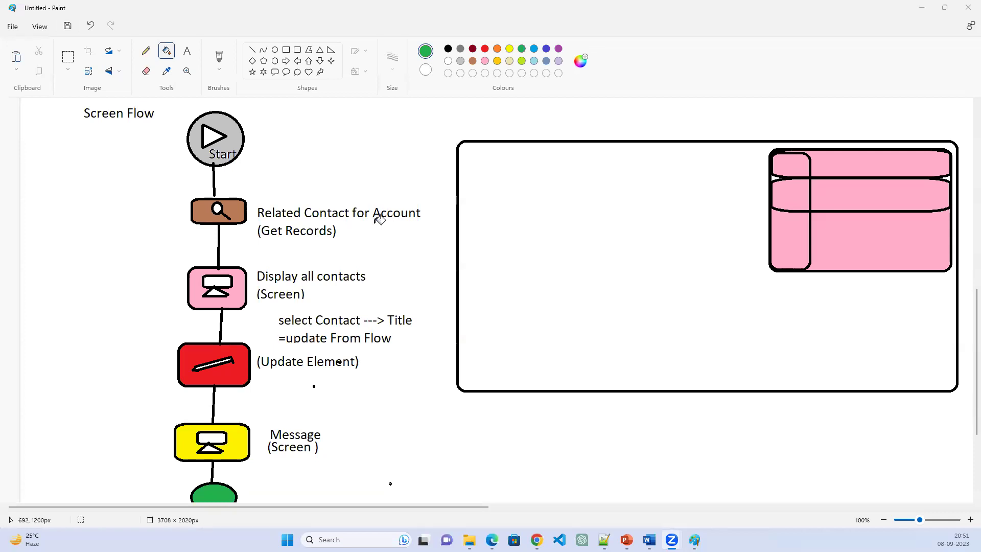
{"action": "left_click", "coordinate": [219, 59]}
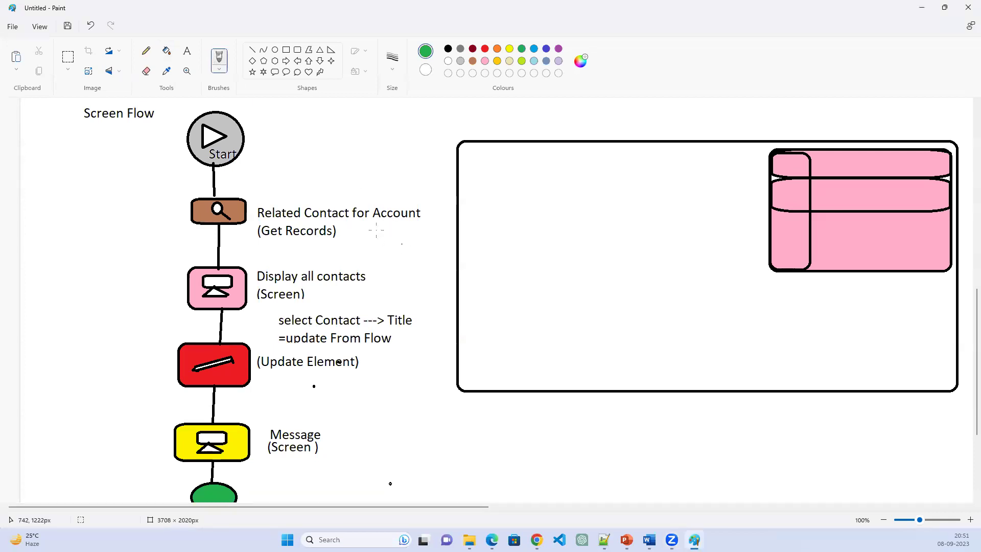
{"action": "left_click_drag", "start_coordinate": [369, 221], "coordinate": [427, 221]}
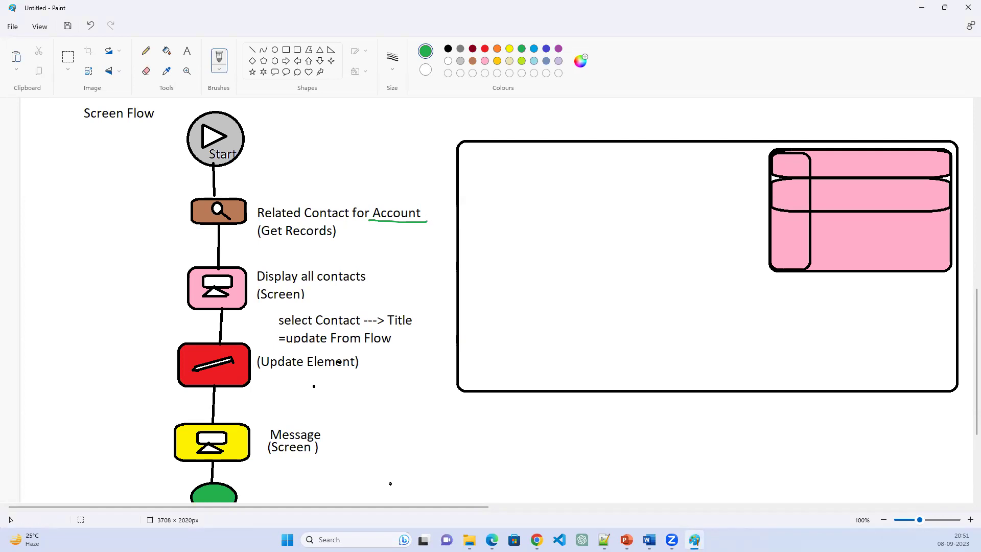
Handwrite the word "Account" in green inside the large rectangle, near its upper edge
{"action": "key", "text": "alt+Tab"}
{"action": "key", "text": "alt+Tab"}
{"action": "key", "text": "alt+Tab"}
{"action": "mouse_move", "coordinate": [493, 166]}
{"action": "left_mouse_down"}
{"action": "mouse_move", "coordinate": [519, 154]}
{"action": "mouse_move", "coordinate": [562, 166]}
{"action": "left_mouse_up"}
{"action": "mouse_move", "coordinate": [583, 156]}
{"action": "left_mouse_down"}
{"action": "mouse_move", "coordinate": [571, 171]}
{"action": "mouse_move", "coordinate": [598, 160]}
{"action": "mouse_move", "coordinate": [599, 172]}
{"action": "mouse_move", "coordinate": [641, 173]}
{"action": "mouse_move", "coordinate": [654, 168]}
{"action": "mouse_move", "coordinate": [648, 153]}
{"action": "left_mouse_up"}
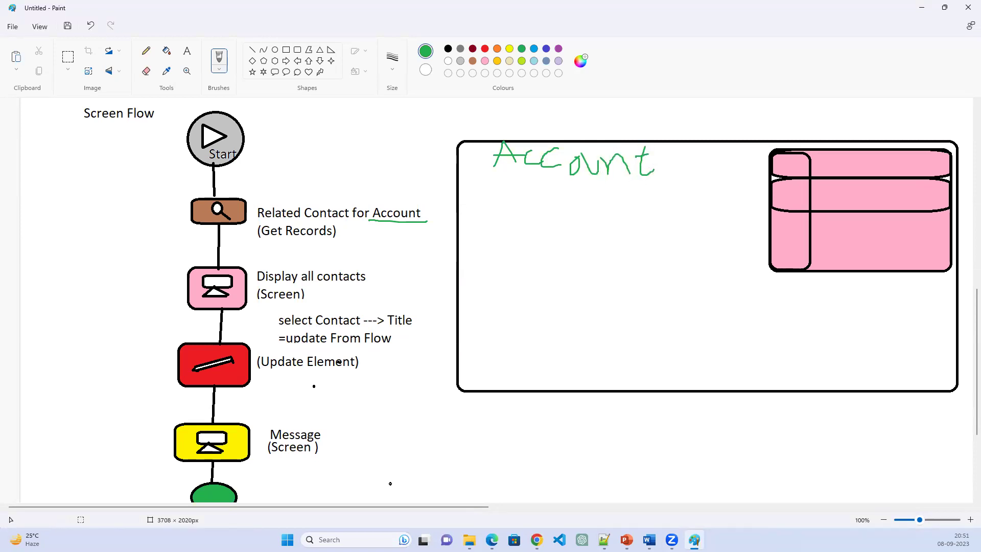
Switch to Salesforce Flow Builder and show the new flow's resource manager
{"action": "key", "text": "alt+Tab"}
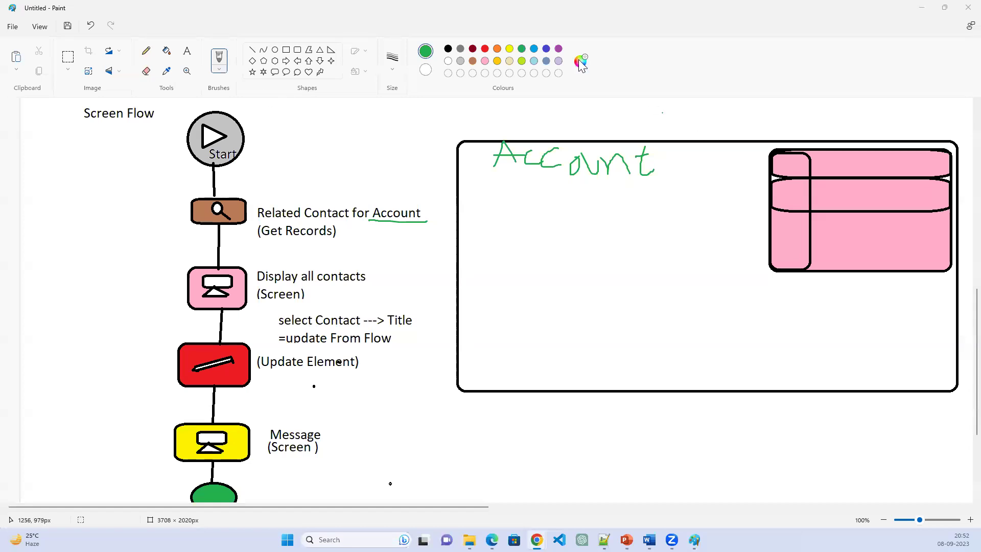
{"action": "left_click", "coordinate": [921, 8]}
{"action": "left_click", "coordinate": [66, 134]}
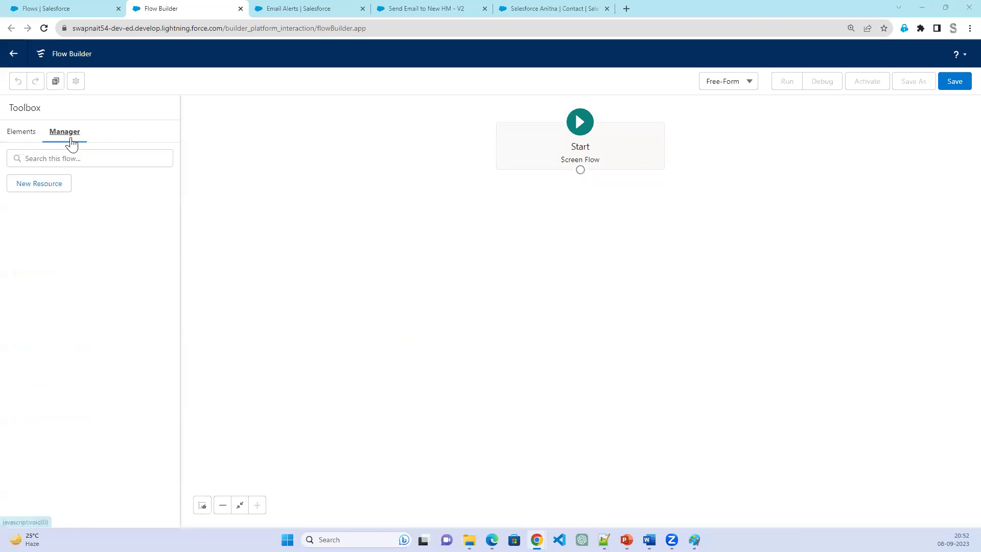
Open the Salesforce client record and examine the record ID in its page address
{"action": "left_click", "coordinate": [417, 9]}
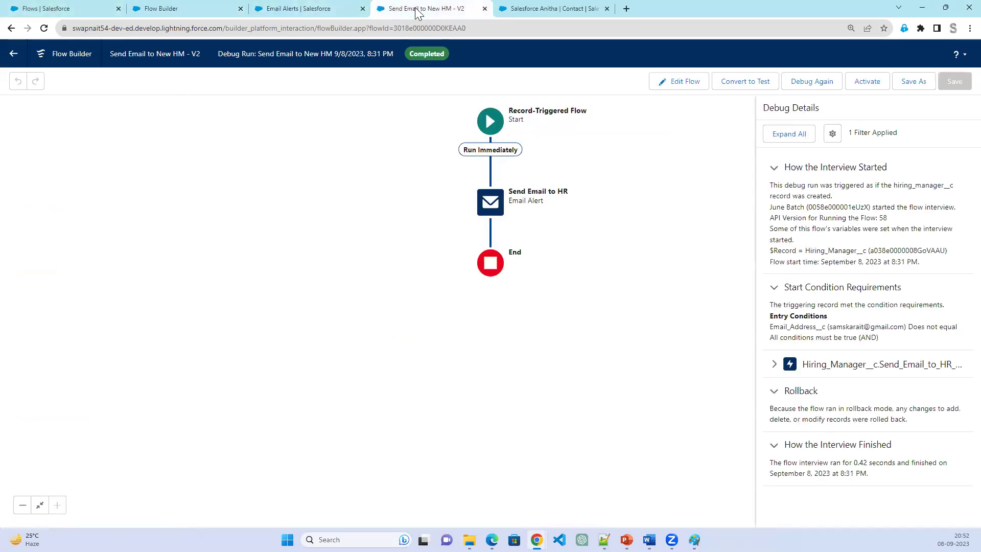
{"action": "left_click", "coordinate": [544, 9]}
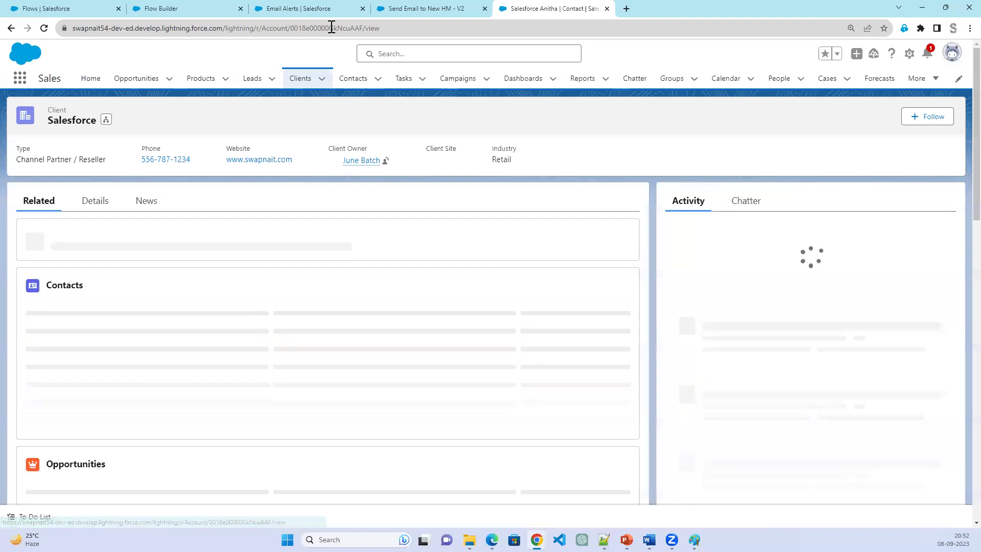
{"action": "double_click", "coordinate": [329, 28]}
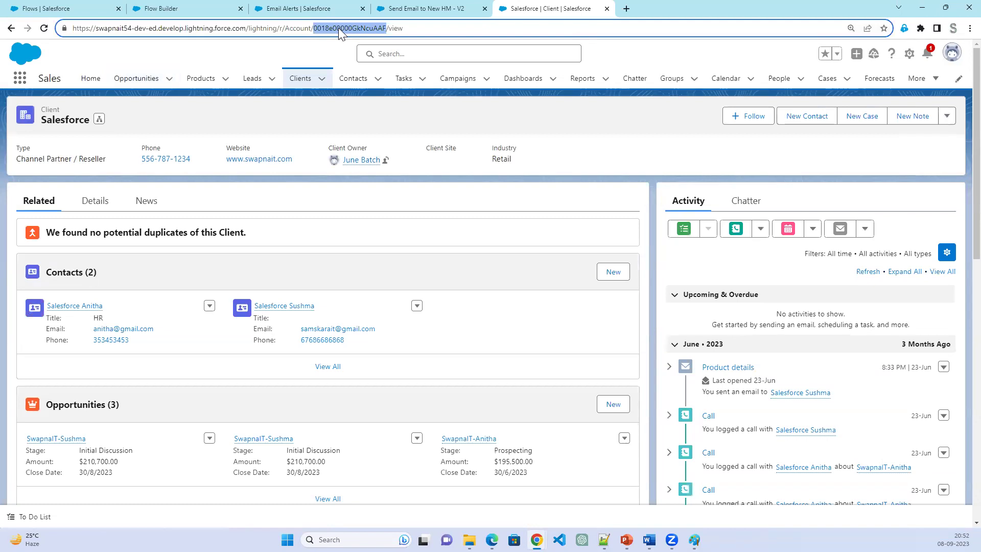
{"action": "left_click", "coordinate": [337, 28]}
{"action": "left_click_drag", "start_coordinate": [336, 28], "coordinate": [60, 31]}
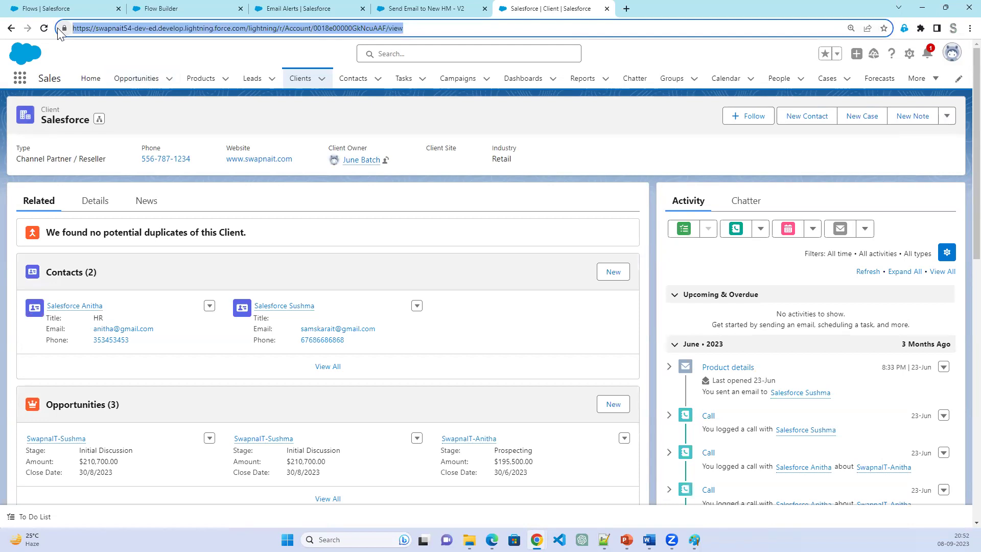
{"action": "double_click", "coordinate": [348, 28]}
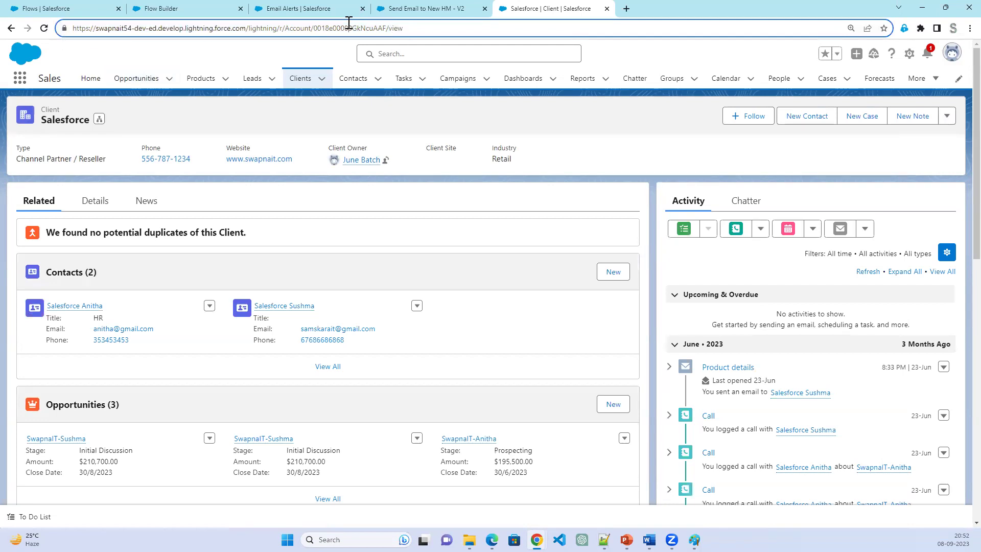
{"action": "left_click", "coordinate": [348, 28]}
{"action": "double_click", "coordinate": [348, 28]}
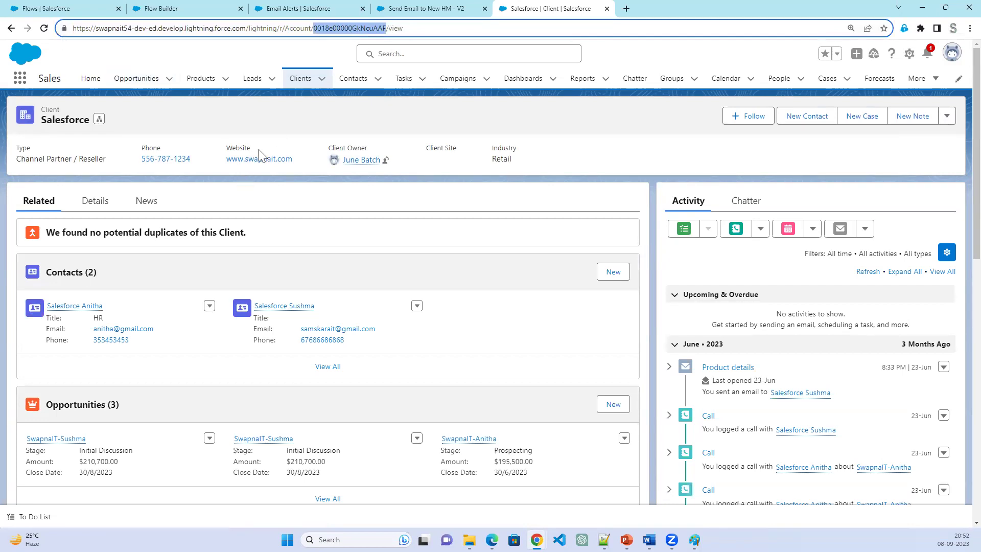
Close the Send Email to New HM - V2 debug page
{"action": "left_click", "coordinate": [319, 11]}
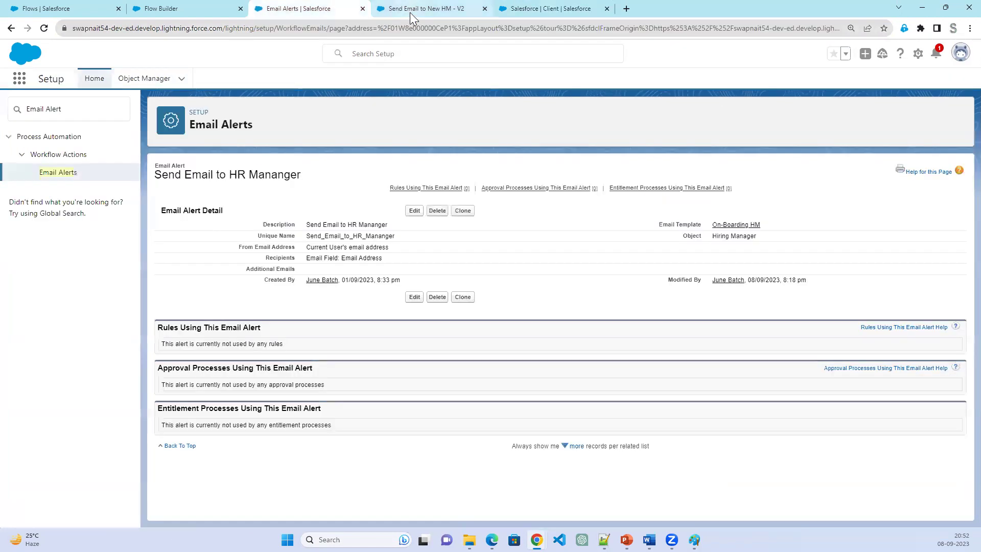
{"action": "left_click", "coordinate": [410, 12]}
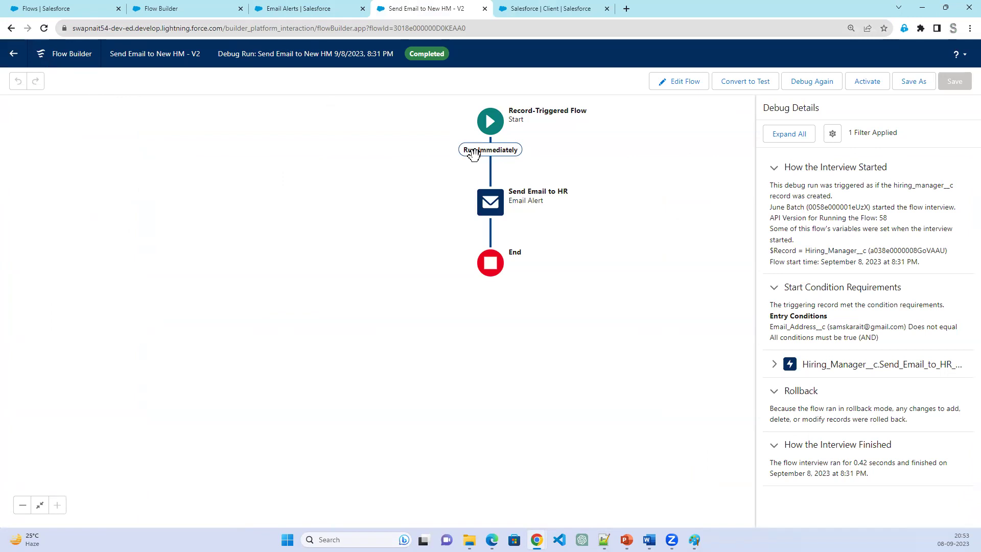
{"action": "left_click", "coordinate": [485, 9]}
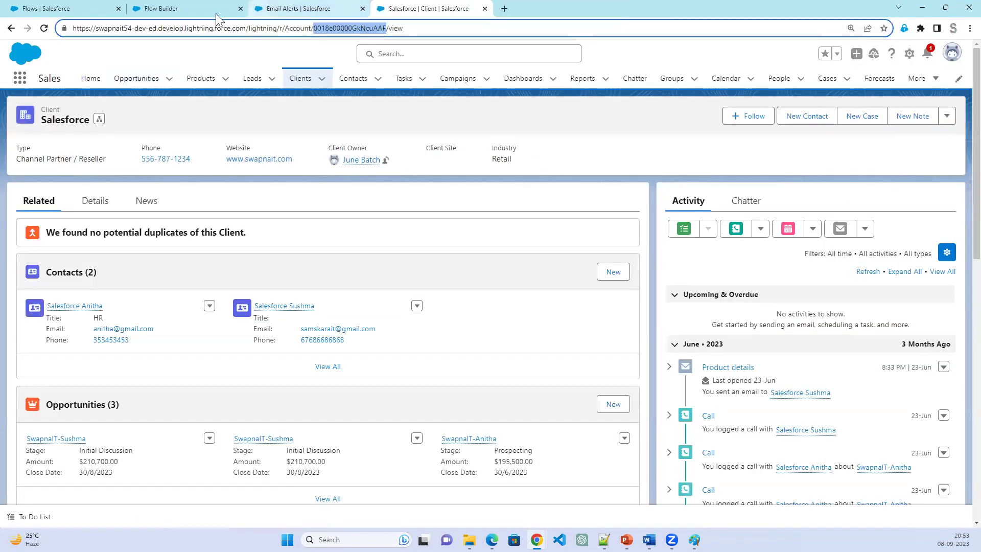
Return to the new screen flow and start creating a new resource
{"action": "left_click", "coordinate": [187, 15]}
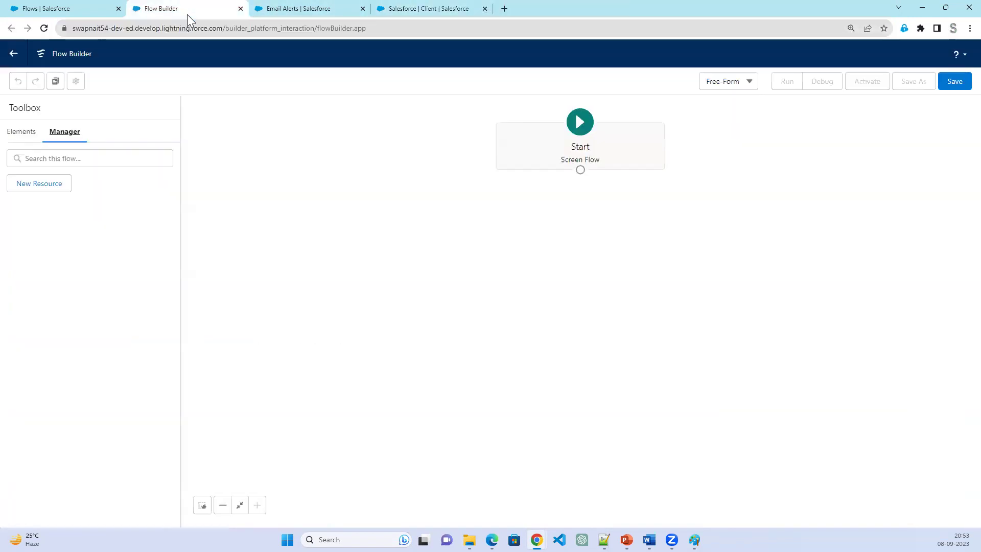
{"action": "left_click", "coordinate": [52, 190]}
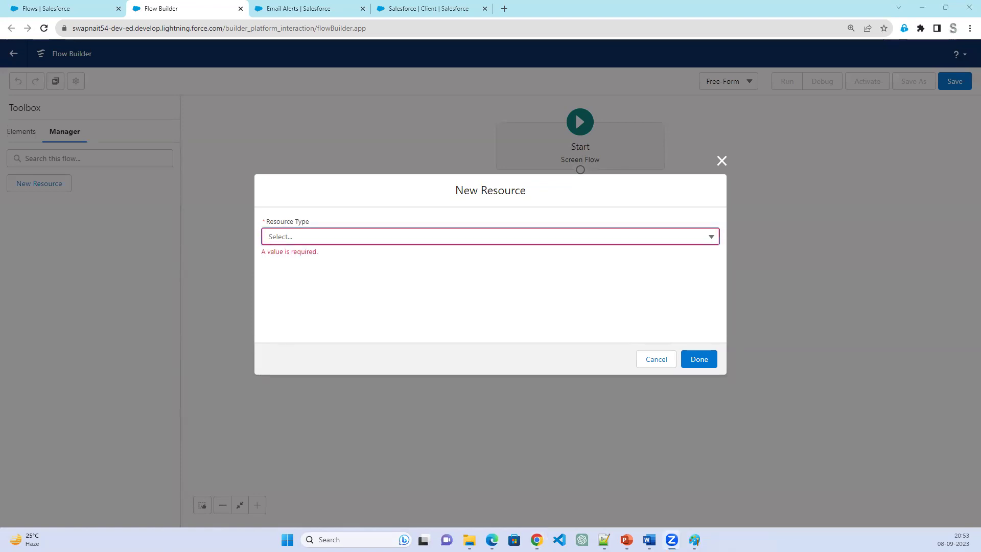
{"action": "mouse_move", "coordinate": [454, 206]}
{"action": "left_mouse_down"}
{"action": "mouse_move", "coordinate": [464, 169]}
{"action": "mouse_move", "coordinate": [481, 208]}
{"action": "left_mouse_up"}
{"action": "mouse_move", "coordinate": [614, 133]}
{"action": "left_mouse_down"}
{"action": "mouse_move", "coordinate": [673, 139]}
{"action": "mouse_move", "coordinate": [631, 176]}
{"action": "mouse_move", "coordinate": [637, 188]}
{"action": "mouse_move", "coordinate": [610, 202]}
{"action": "mouse_move", "coordinate": [593, 177]}
{"action": "mouse_move", "coordinate": [615, 177]}
{"action": "left_mouse_up"}
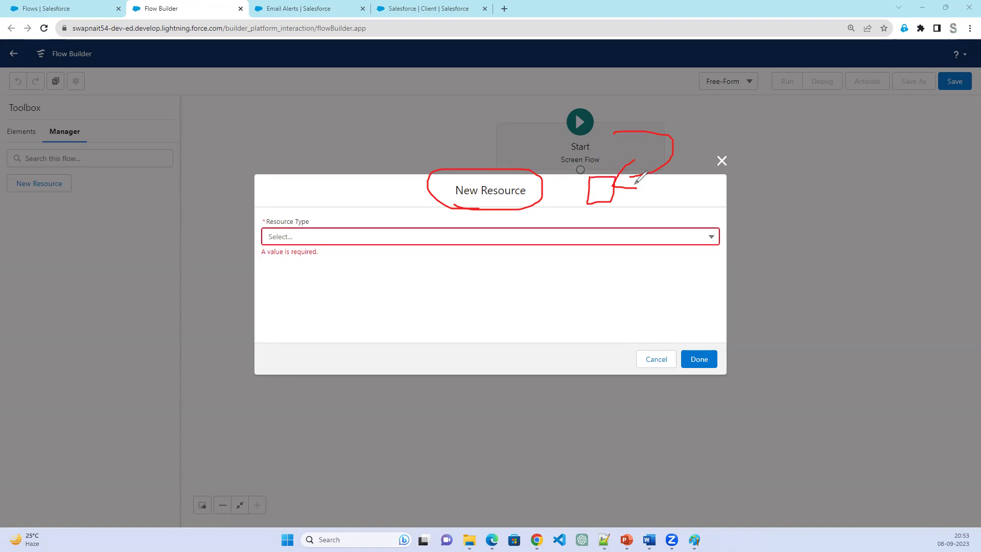
{"action": "left_click_drag", "start_coordinate": [493, 182], "coordinate": [523, 165]}
{"action": "left_click_drag", "start_coordinate": [417, 31], "coordinate": [394, 23]}
{"action": "mouse_move", "coordinate": [495, 182]}
{"action": "left_mouse_down"}
{"action": "mouse_move", "coordinate": [501, 188]}
{"action": "mouse_move", "coordinate": [527, 164]}
{"action": "left_mouse_up"}
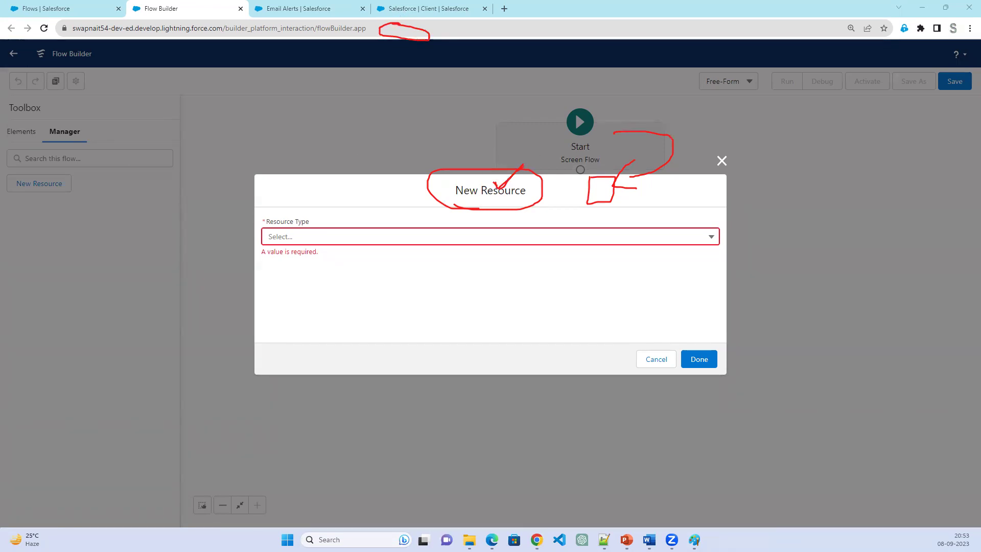
Review the available resource types and set the new resource's type to Variable
{"action": "left_click", "coordinate": [538, 236]}
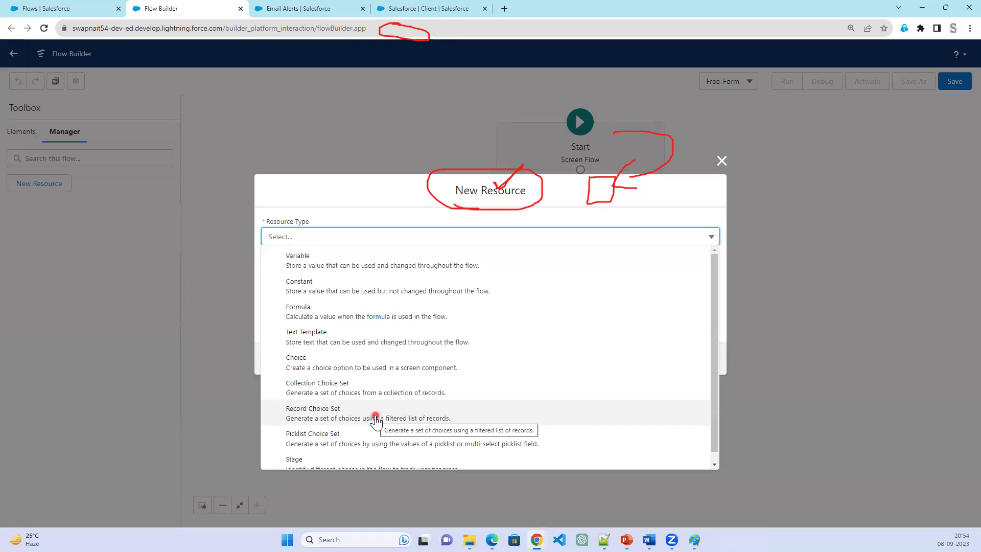
{"action": "scroll", "coordinate": [376, 419], "scroll_direction": "down", "scroll_amount": 1}
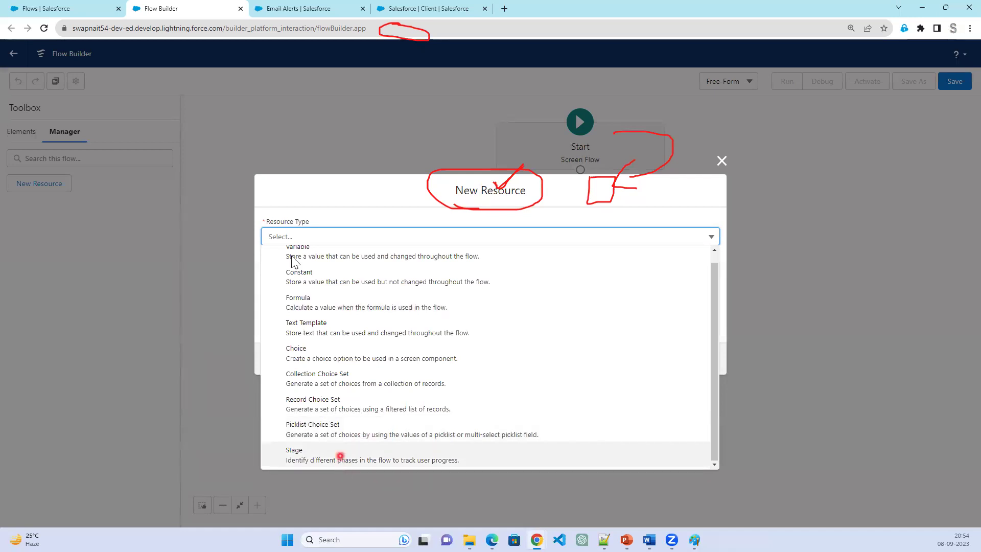
{"action": "scroll", "coordinate": [388, 427], "scroll_direction": "up", "scroll_amount": 1}
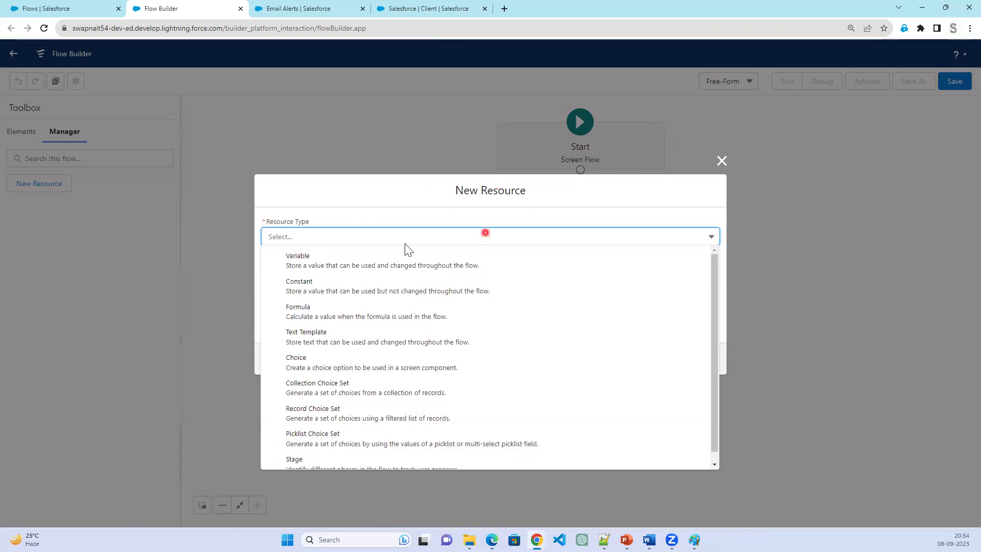
{"action": "left_click", "coordinate": [318, 262]}
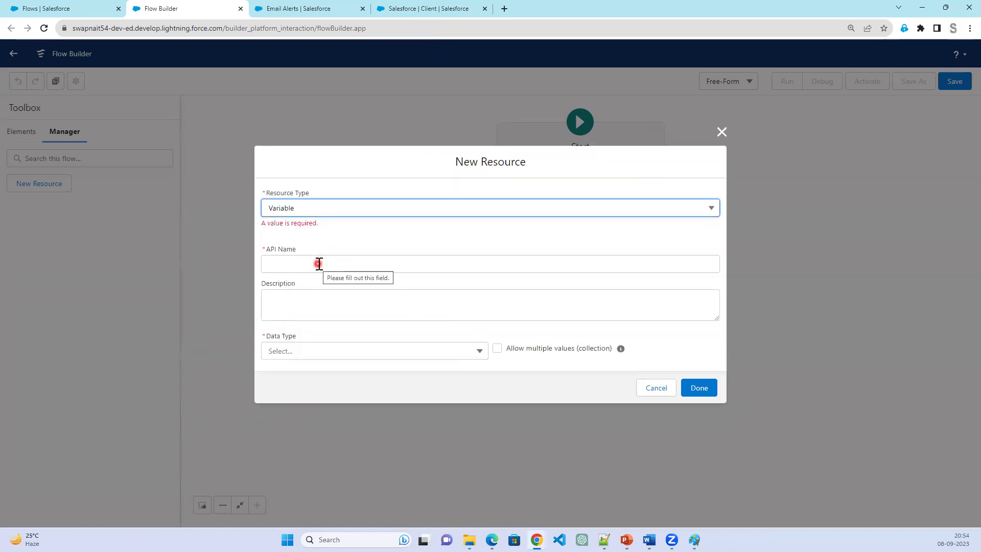
Set the variable's API name to recordId and check the record ID in the Salesforce client record's page address
{"action": "left_click", "coordinate": [282, 203]}
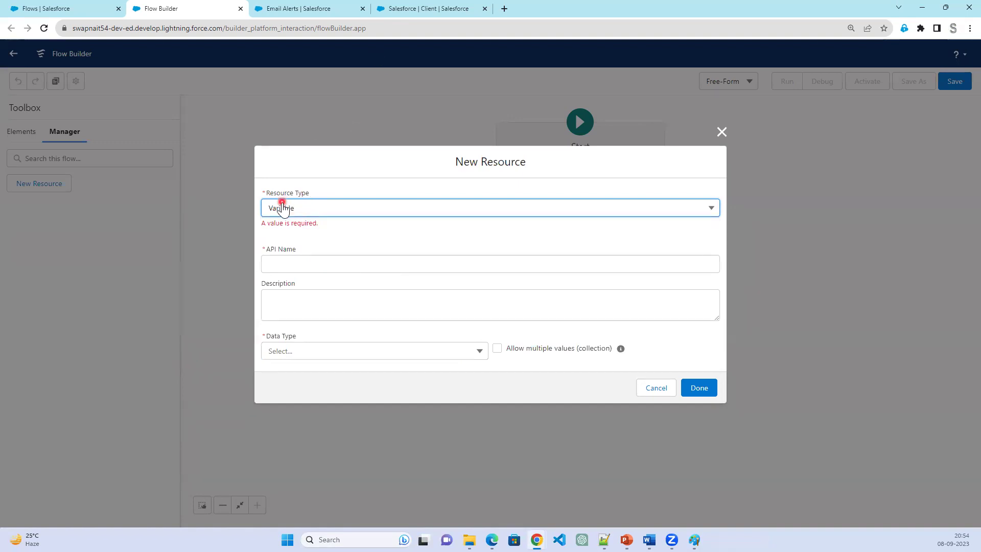
{"action": "left_click", "coordinate": [302, 262]}
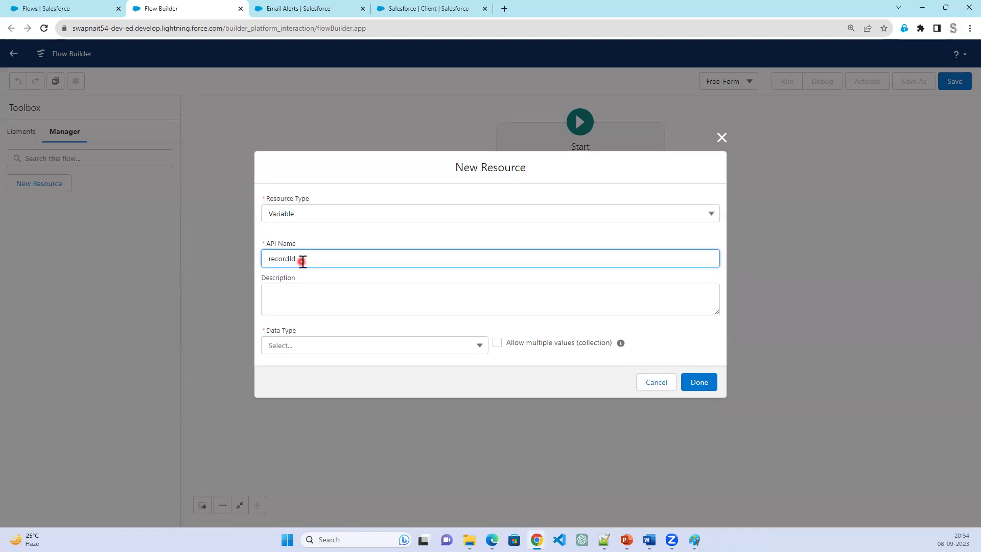
{"action": "left_click", "coordinate": [408, 11]}
{"action": "double_click", "coordinate": [357, 29]}
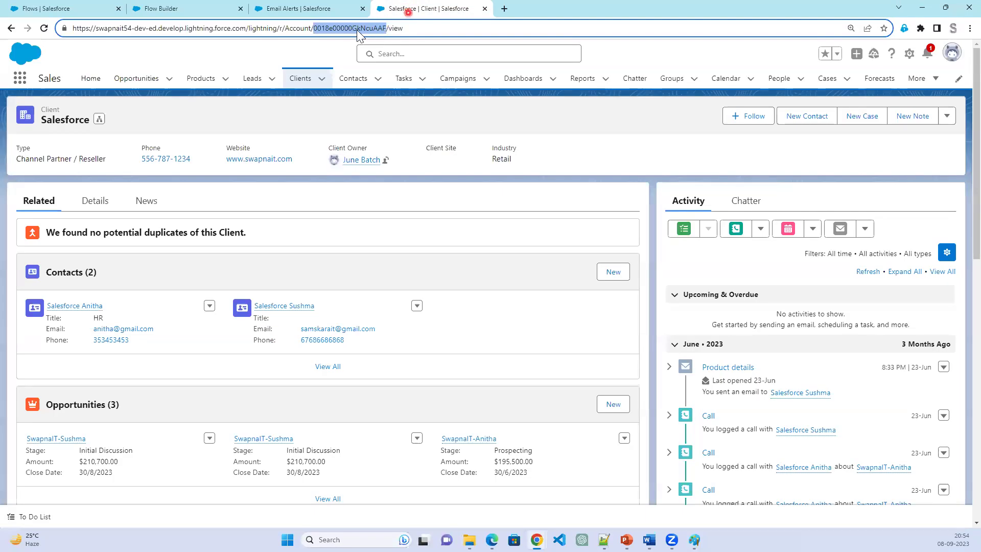
{"action": "left_click", "coordinate": [174, 8]}
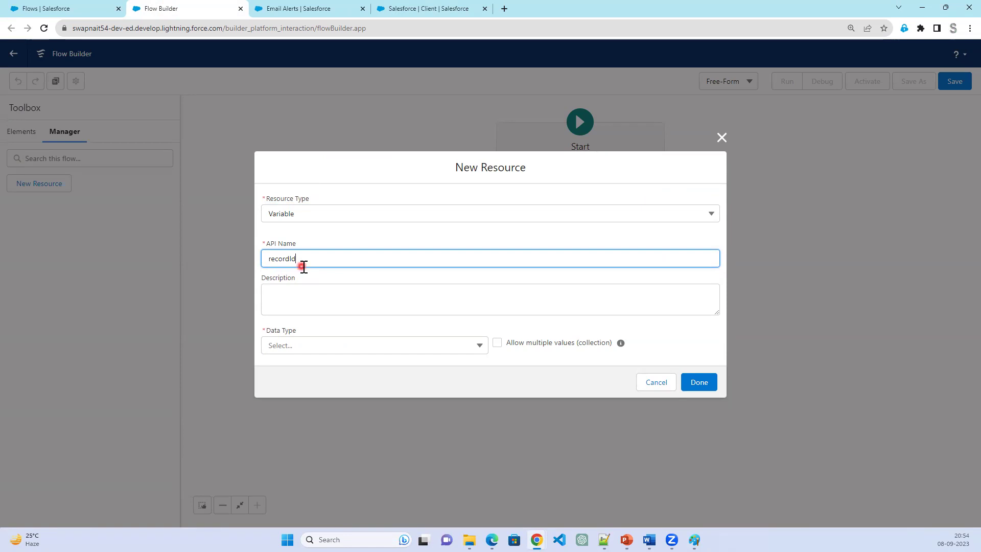
Give the variable the Record data type for the Client (Account) object, make it available for input, and finish creating it
{"action": "left_click", "coordinate": [312, 346]}
{"action": "left_click", "coordinate": [318, 169]}
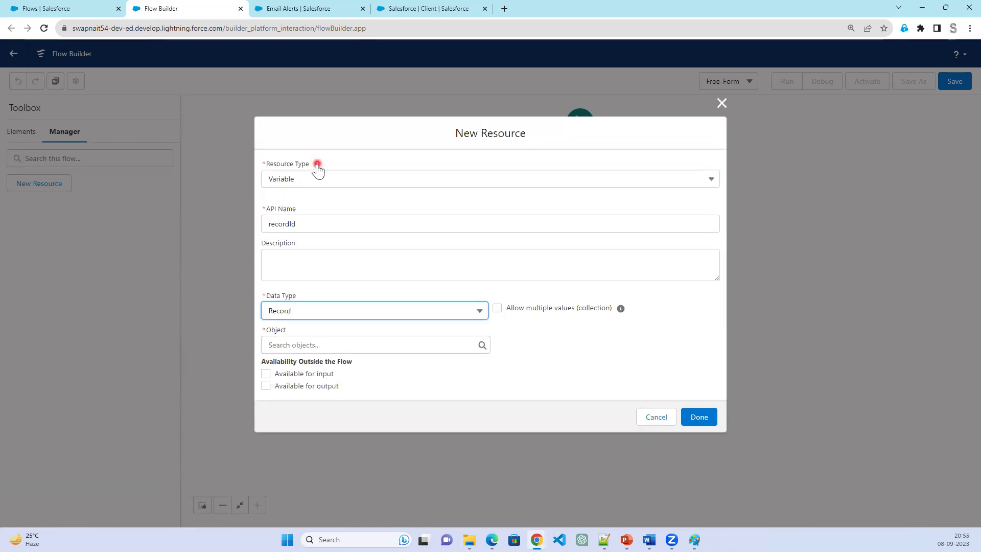
{"action": "left_click", "coordinate": [329, 346]}
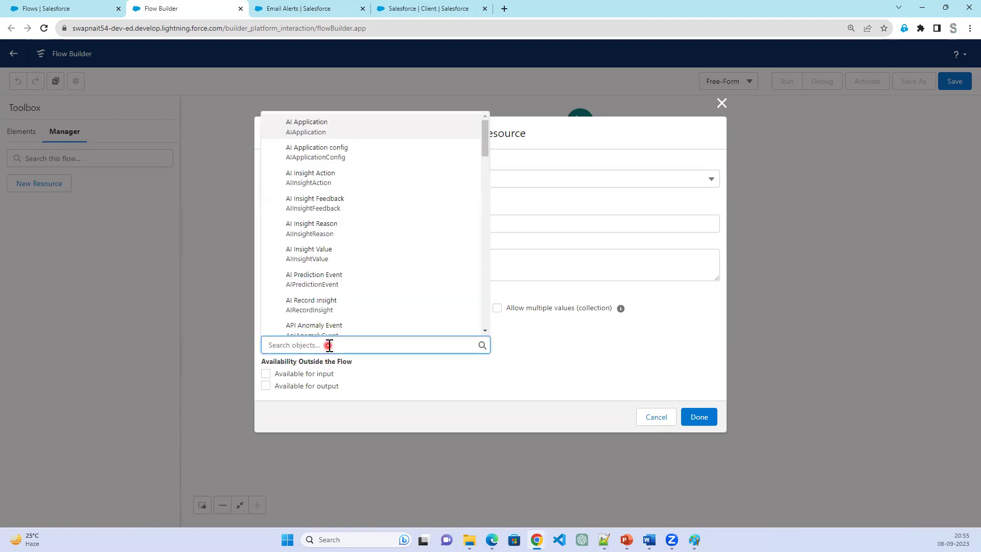
{"action": "type", "text": "Acc"}
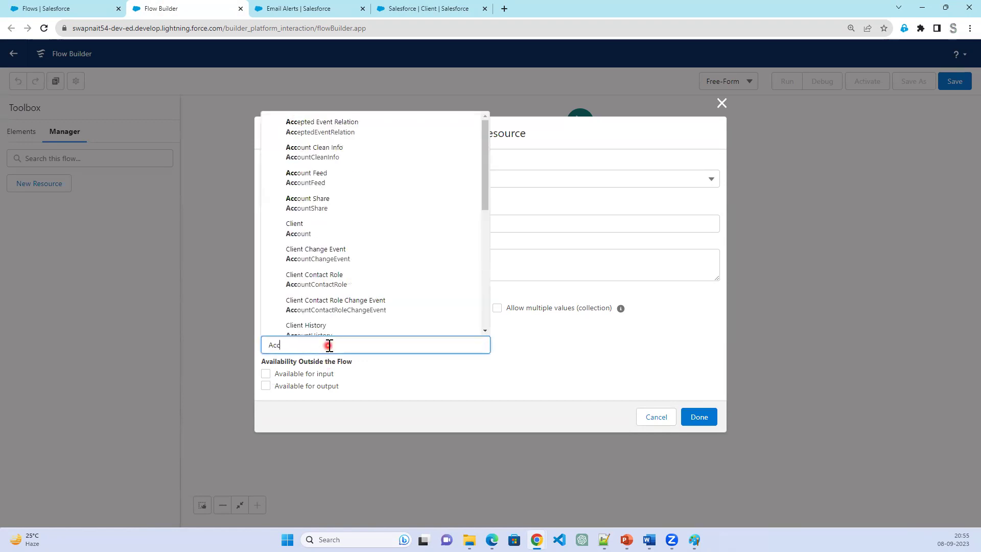
{"action": "left_click", "coordinate": [328, 231]}
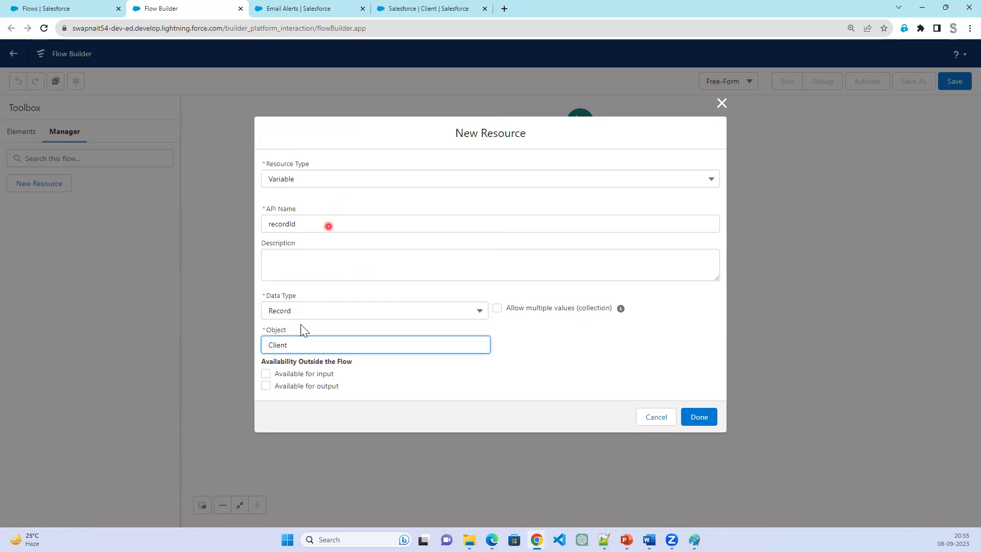
{"action": "left_click", "coordinate": [287, 376]}
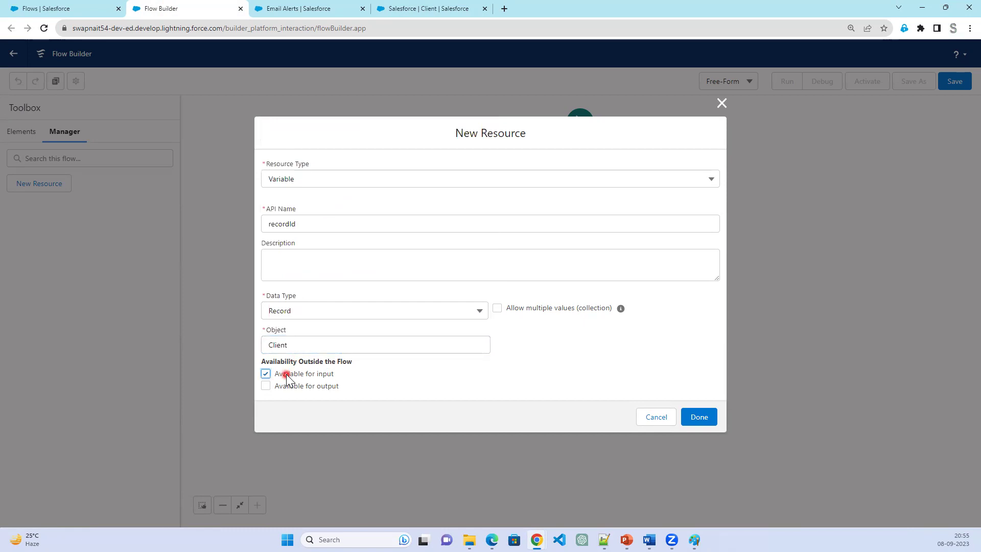
{"action": "left_click", "coordinate": [701, 416]}
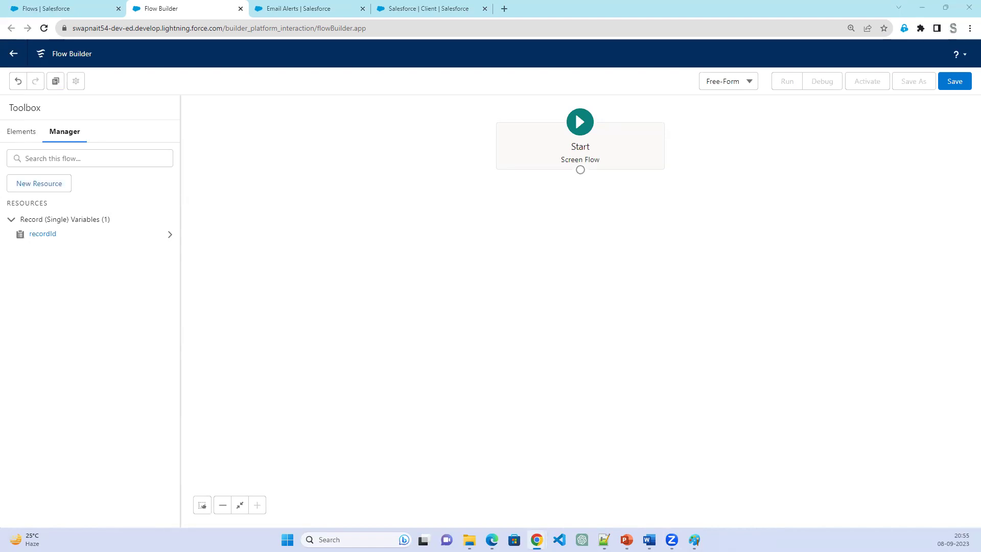
Add a Get Records element labelled Related Contacts below Start and set its object to Contact
{"action": "left_click", "coordinate": [23, 134]}
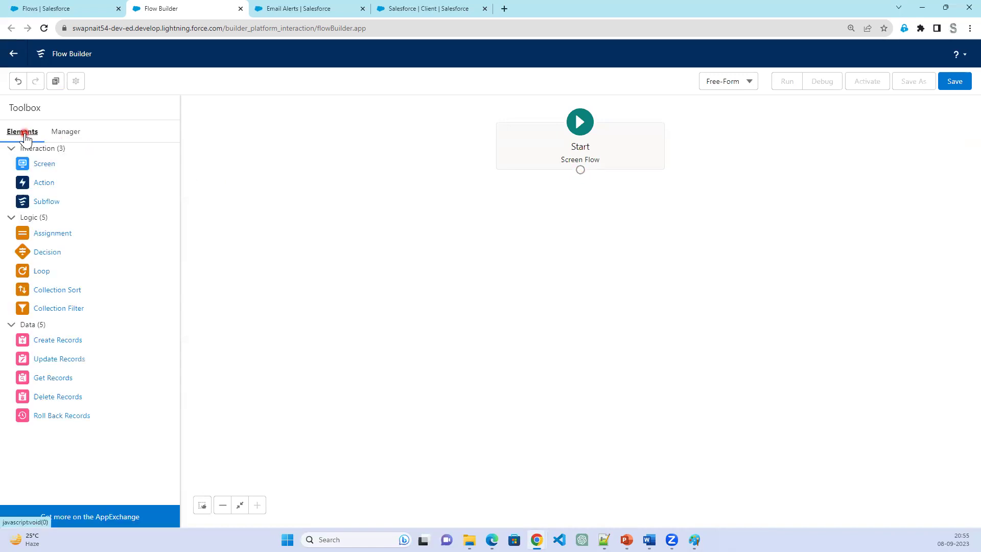
{"action": "left_click_drag", "start_coordinate": [49, 377], "coordinate": [555, 203]}
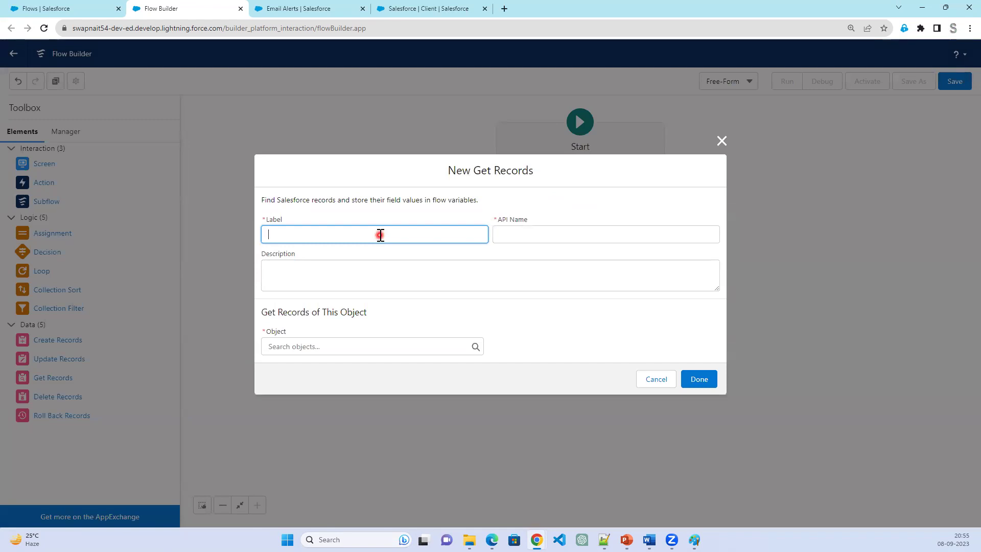
{"action": "type", "text": "onta"}
{"action": "type", "text": "ont"}
{"action": "key", "text": "Tab"}
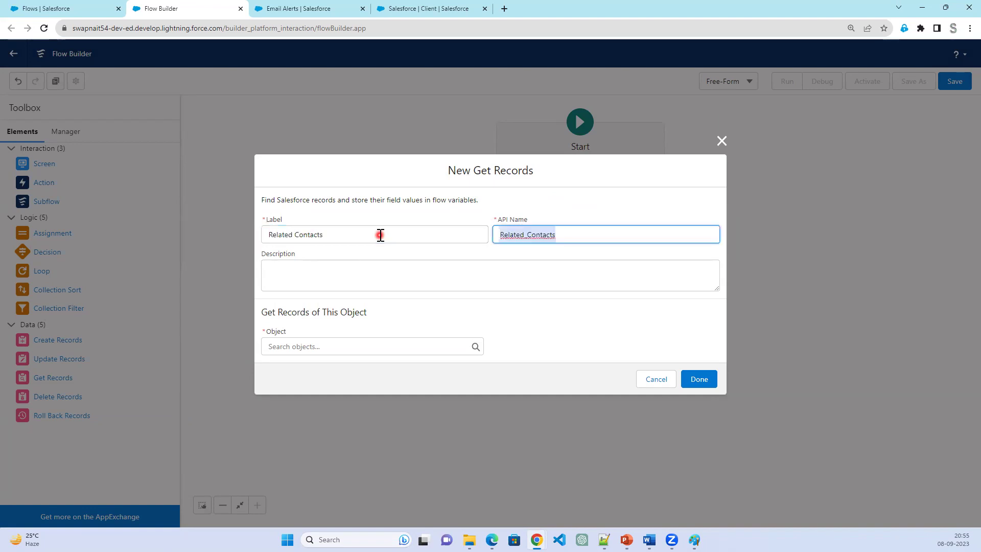
{"action": "left_click", "coordinate": [352, 347]}
{"action": "type", "text": "C"}
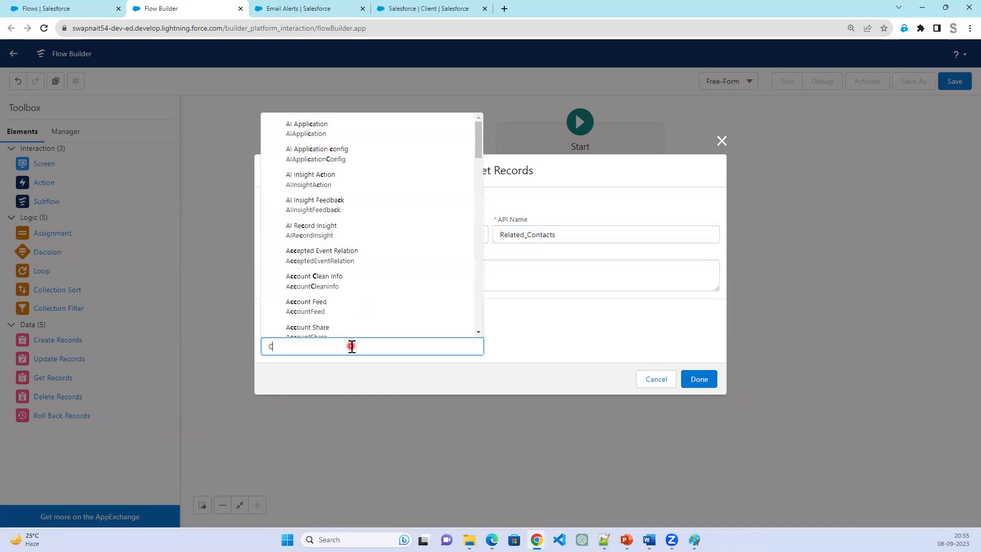
{"action": "type", "text": "ontact"}
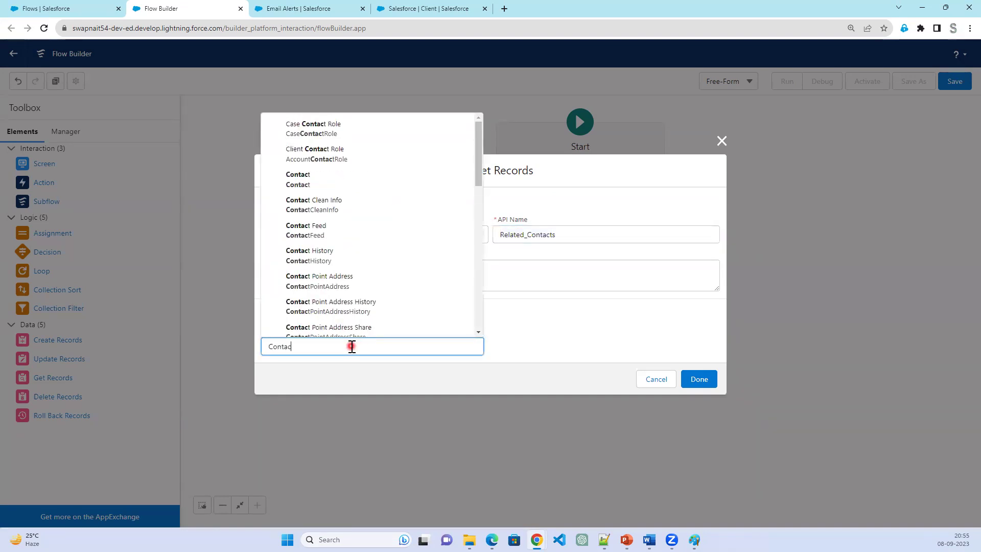
{"action": "left_click", "coordinate": [362, 180]}
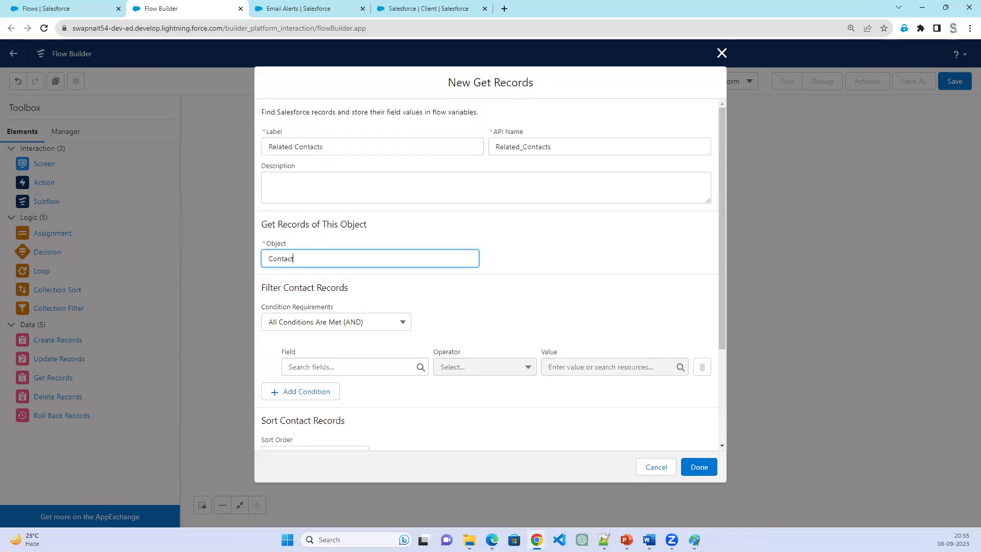
Filter the contacts by AccountId equals the recordId variable's Client ID, and connect Start to the finished Get Records element
{"action": "left_click", "coordinate": [370, 366]}
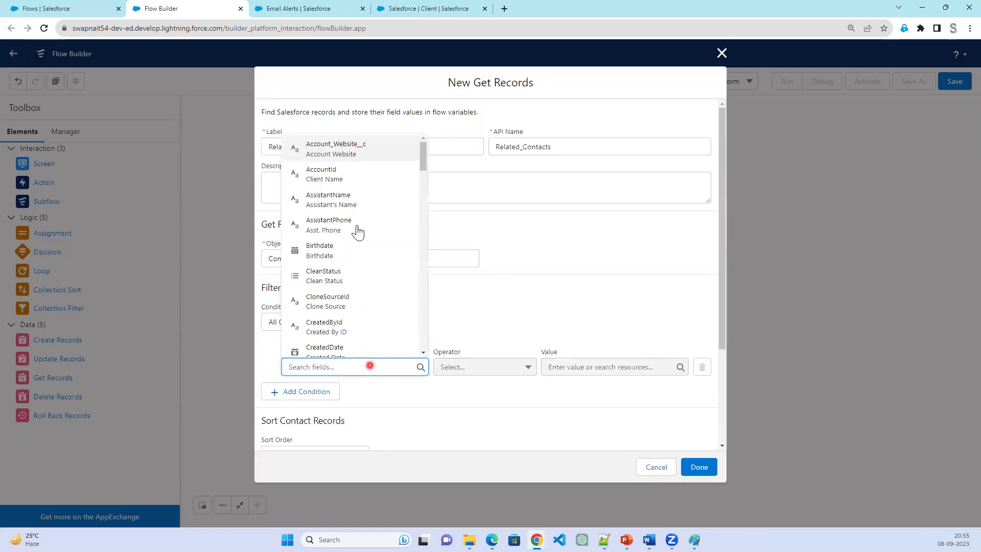
{"action": "left_click", "coordinate": [357, 178]}
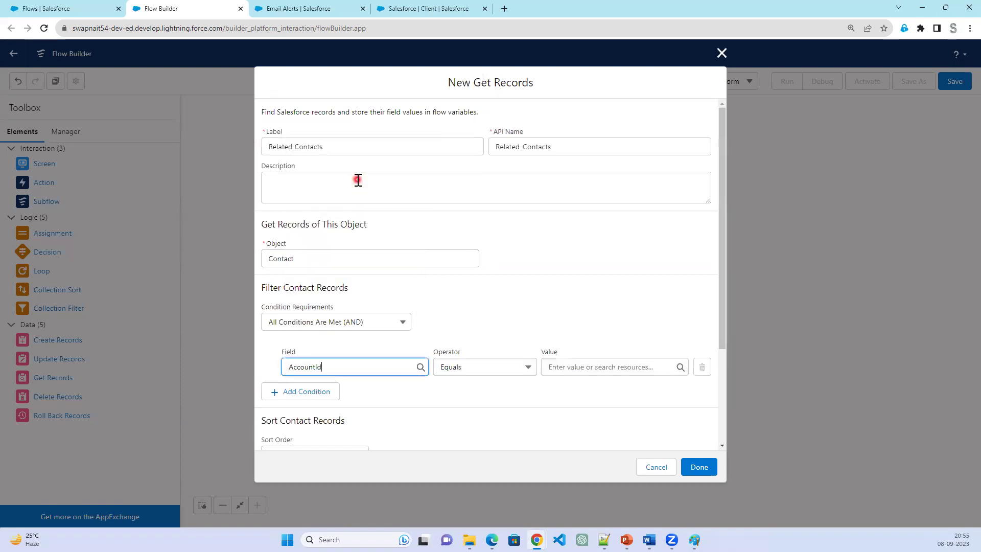
{"action": "left_click", "coordinate": [582, 367]}
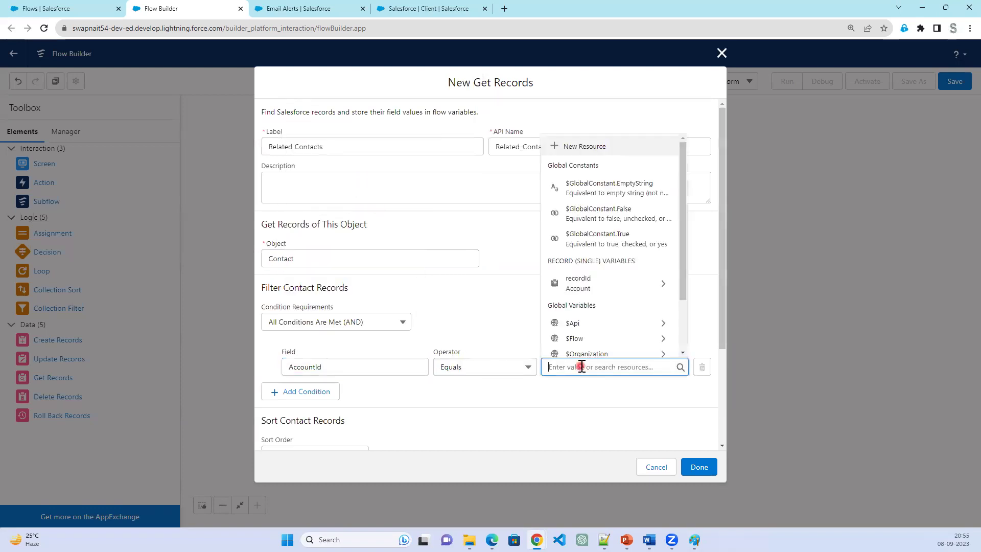
{"action": "left_click", "coordinate": [611, 286]}
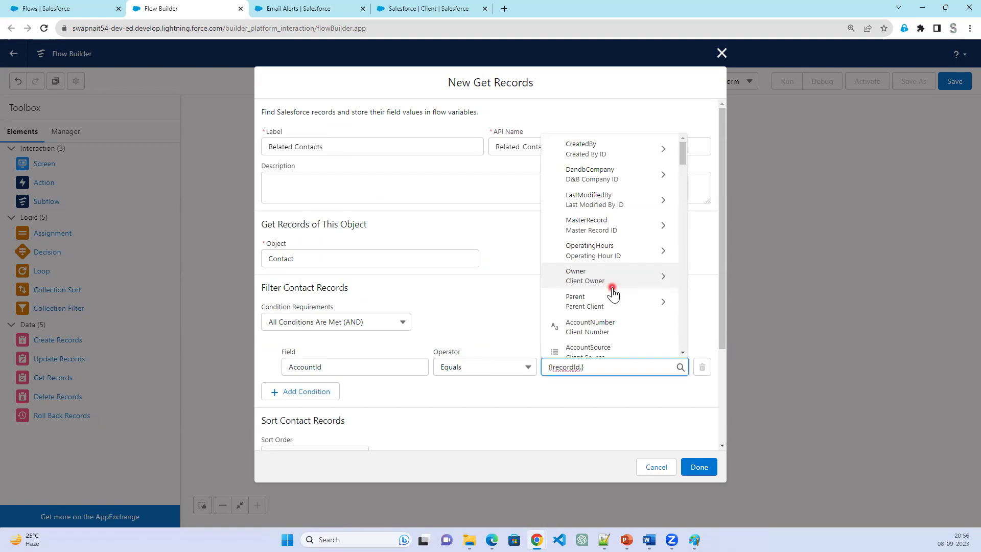
{"action": "scroll", "coordinate": [612, 294], "scroll_direction": "down", "scroll_amount": 3}
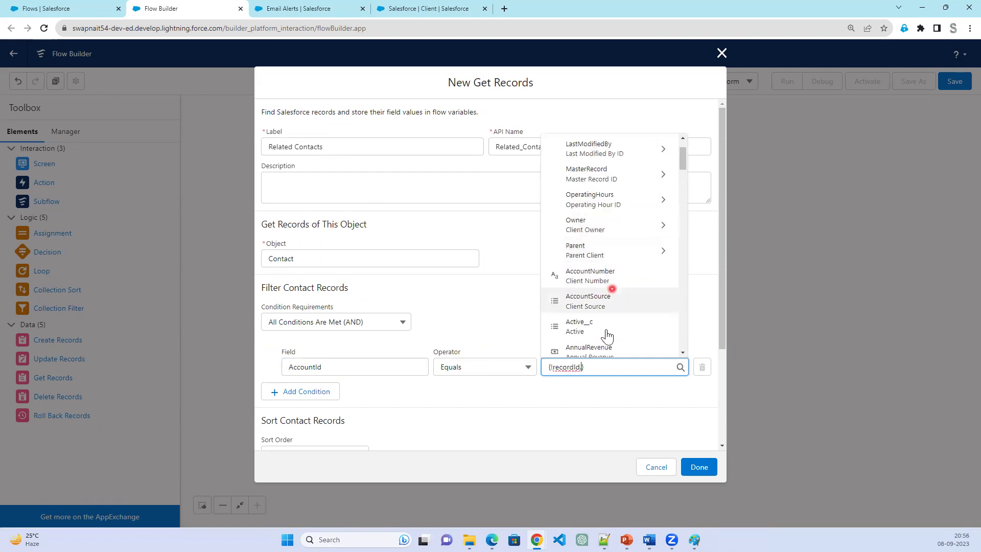
{"action": "scroll", "coordinate": [606, 334], "scroll_direction": "down", "scroll_amount": 2}
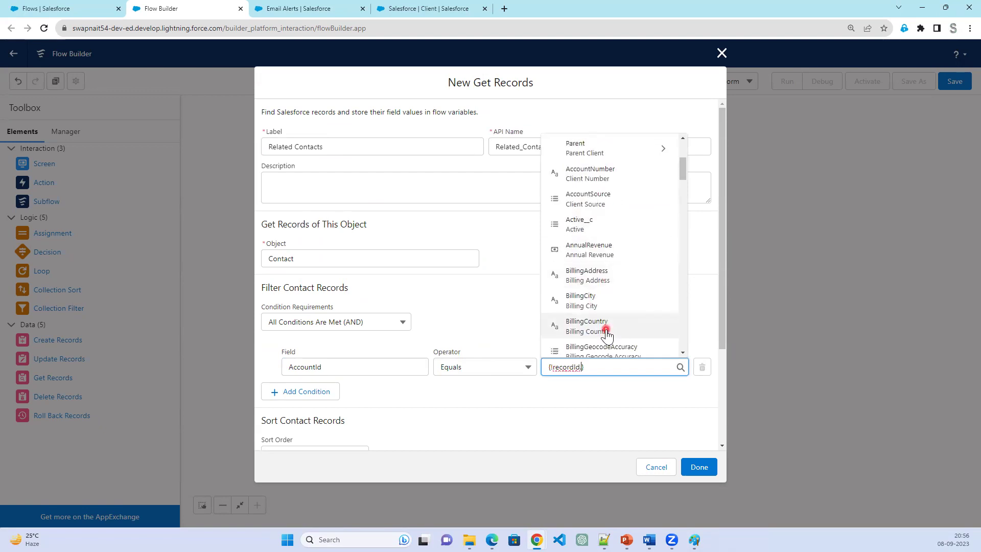
{"action": "scroll", "coordinate": [606, 335], "scroll_direction": "down", "scroll_amount": 5}
{"action": "scroll", "coordinate": [607, 333], "scroll_direction": "down", "scroll_amount": 12}
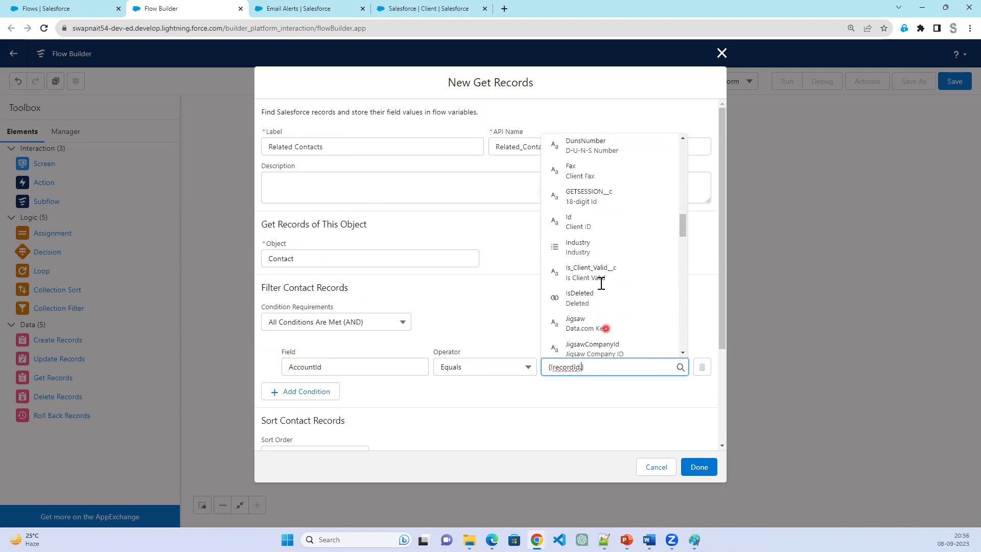
{"action": "left_click", "coordinate": [597, 225]}
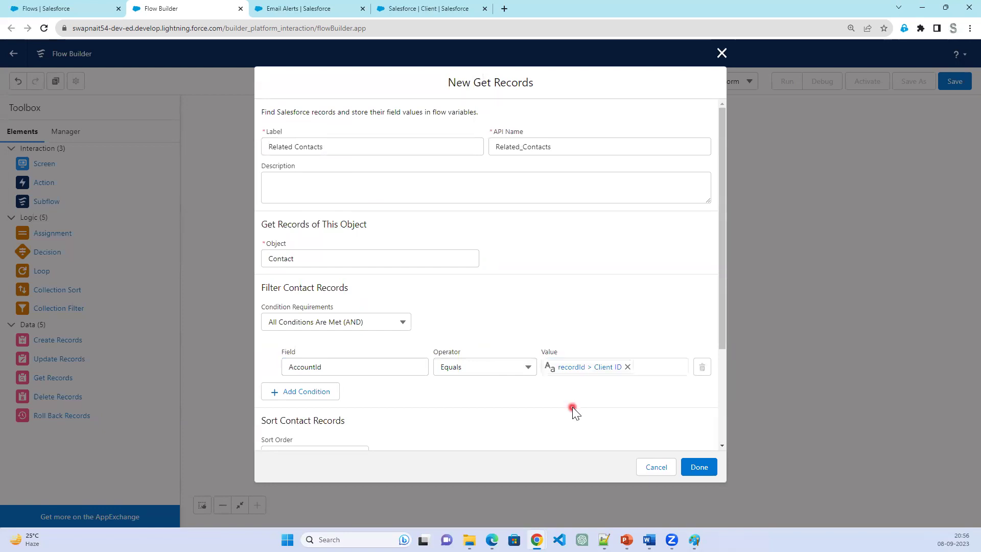
{"action": "left_click", "coordinate": [698, 468]}
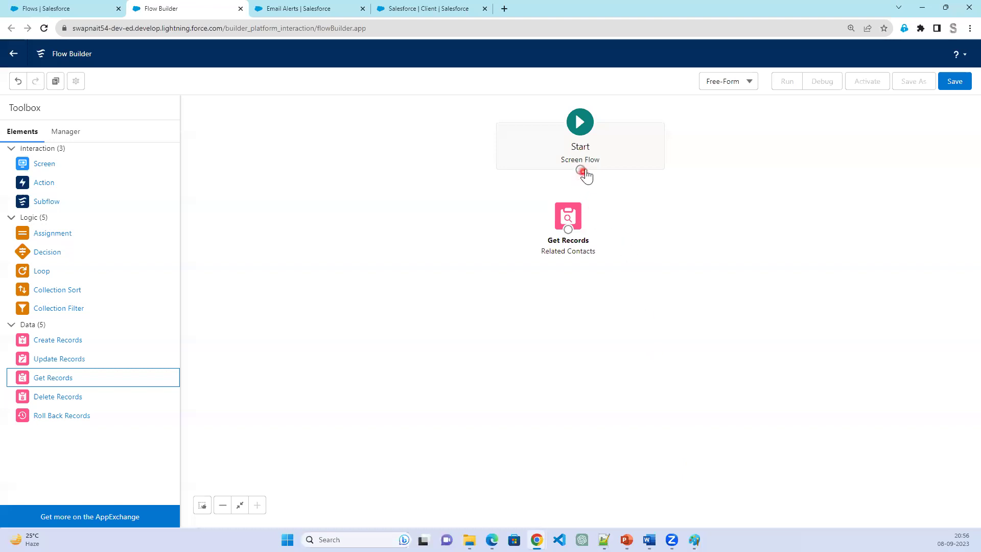
{"action": "left_click_drag", "start_coordinate": [581, 170], "coordinate": [590, 221]}
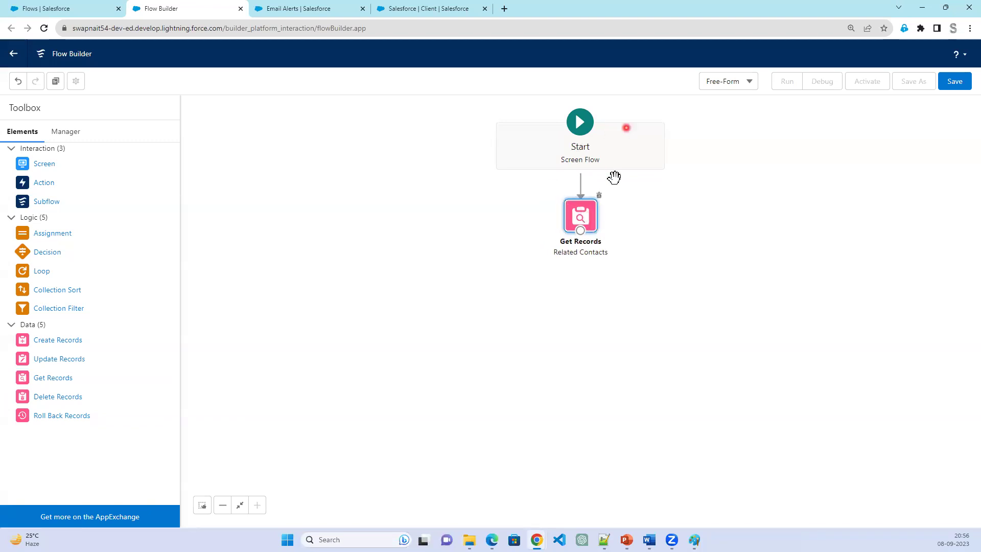
{"action": "left_click", "coordinate": [747, 83]}
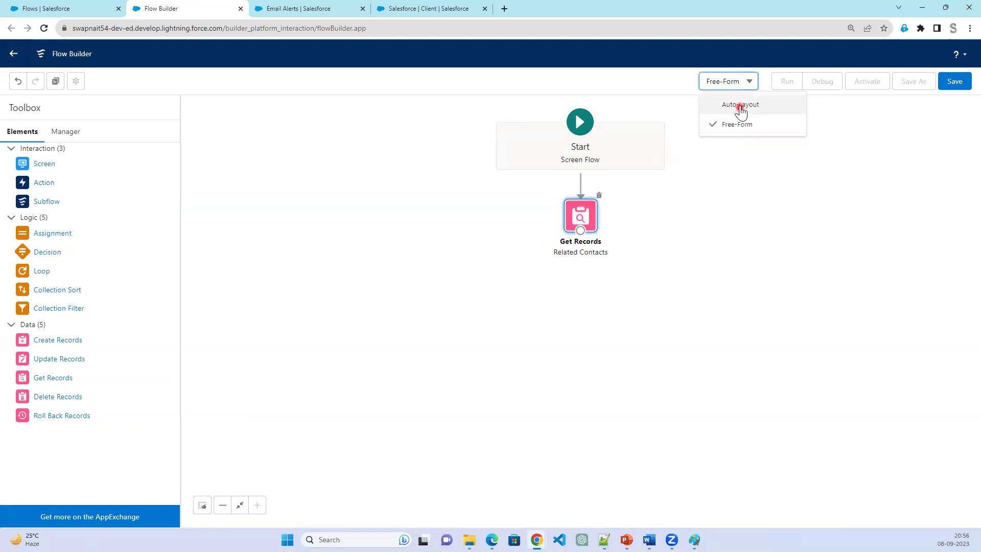
{"action": "left_click", "coordinate": [740, 107]}
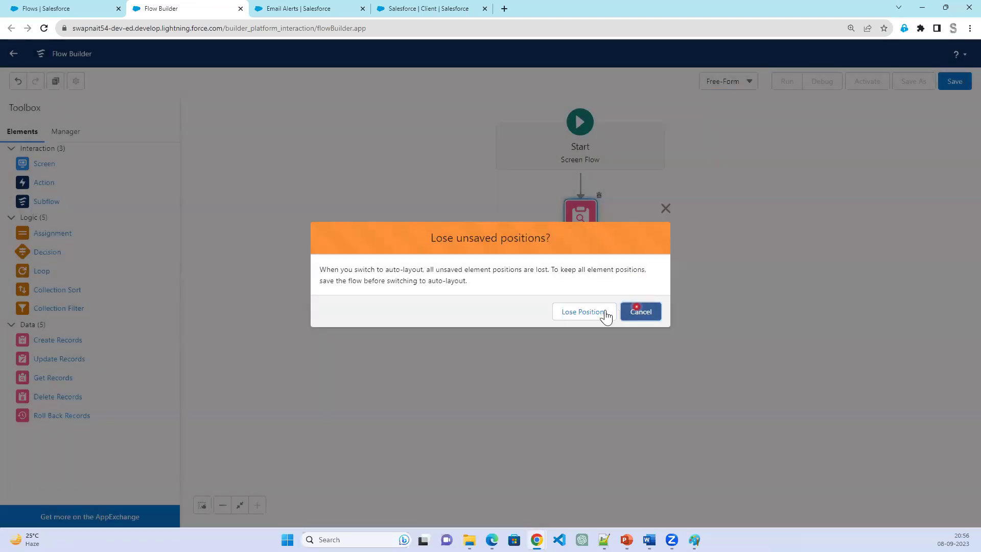
{"action": "left_click", "coordinate": [667, 209]}
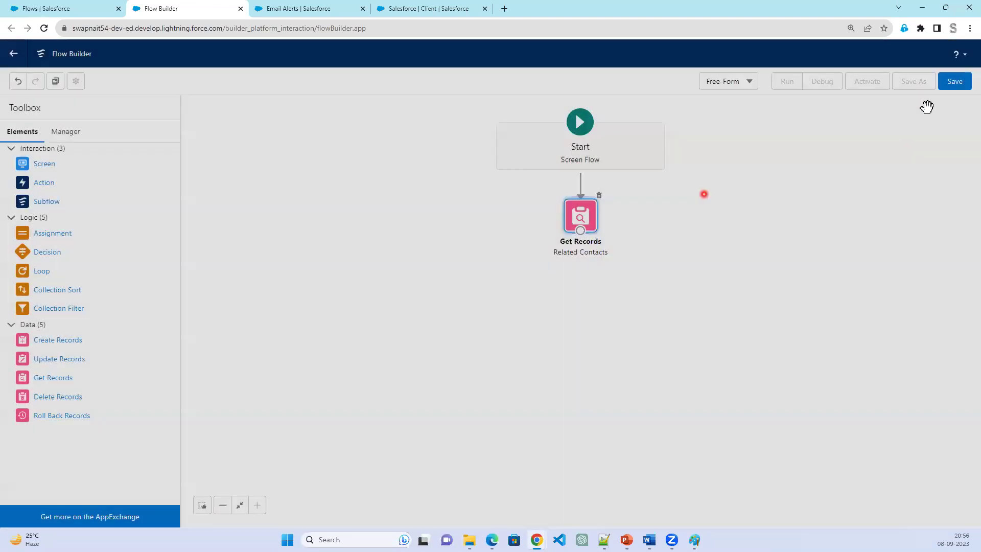
Save the flow with the label Contact Title Update
{"action": "left_click", "coordinate": [963, 83]}
{"action": "left_click", "coordinate": [364, 242]}
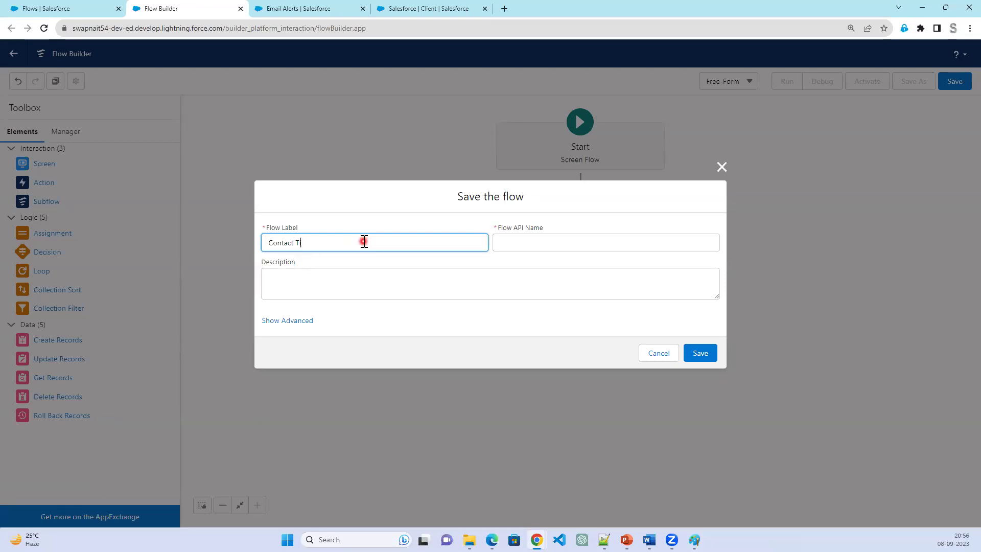
{"action": "type", "text": "pdate"}
{"action": "key", "text": "Tab"}
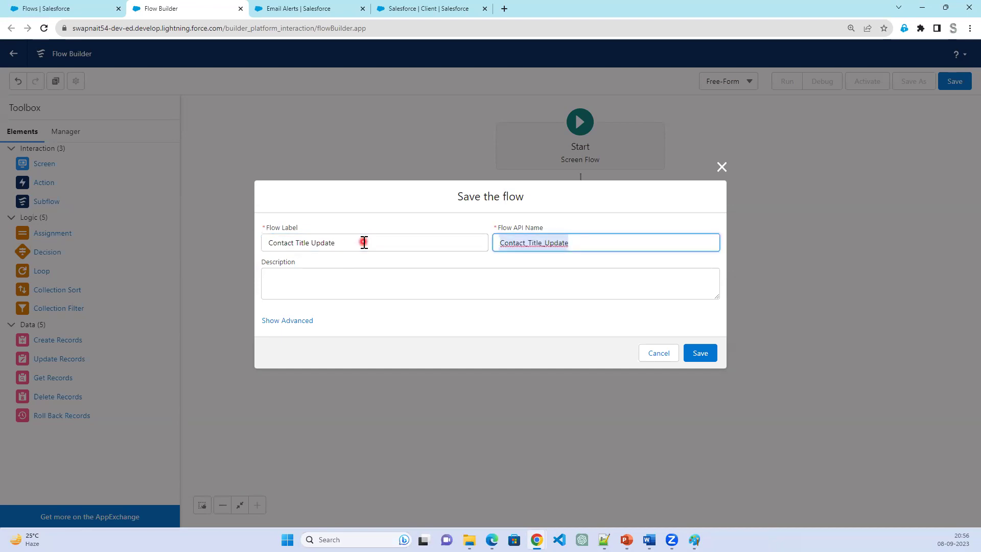
{"action": "left_click", "coordinate": [697, 352]}
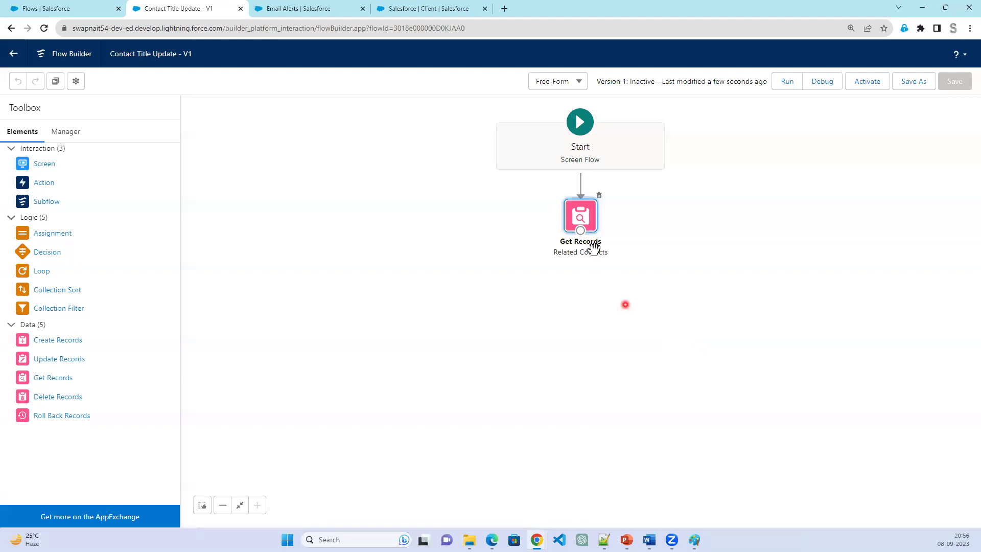
Change the flow's canvas layout to Auto-Layout and switch to the screen flow diagram in Paint
{"action": "left_click", "coordinate": [562, 83]}
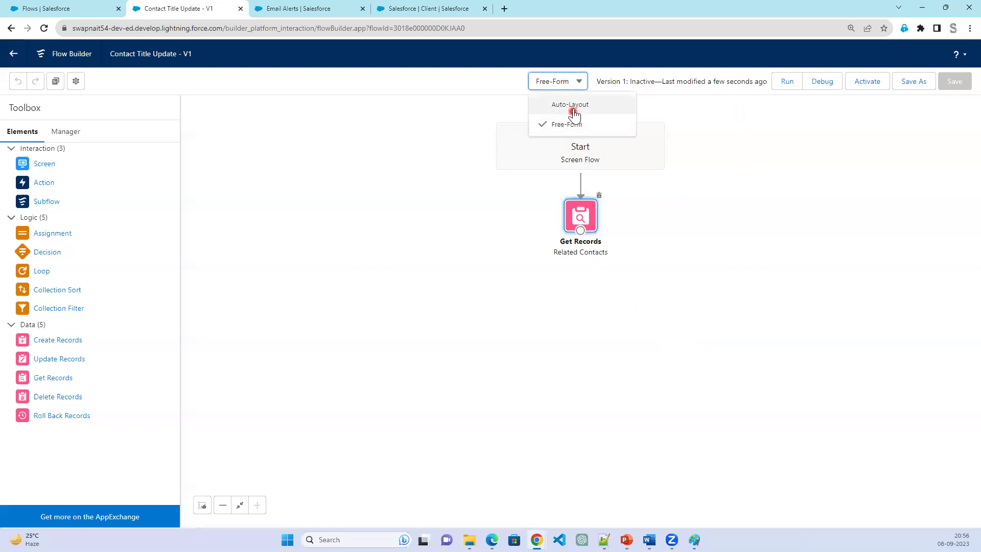
{"action": "left_click", "coordinate": [573, 107]}
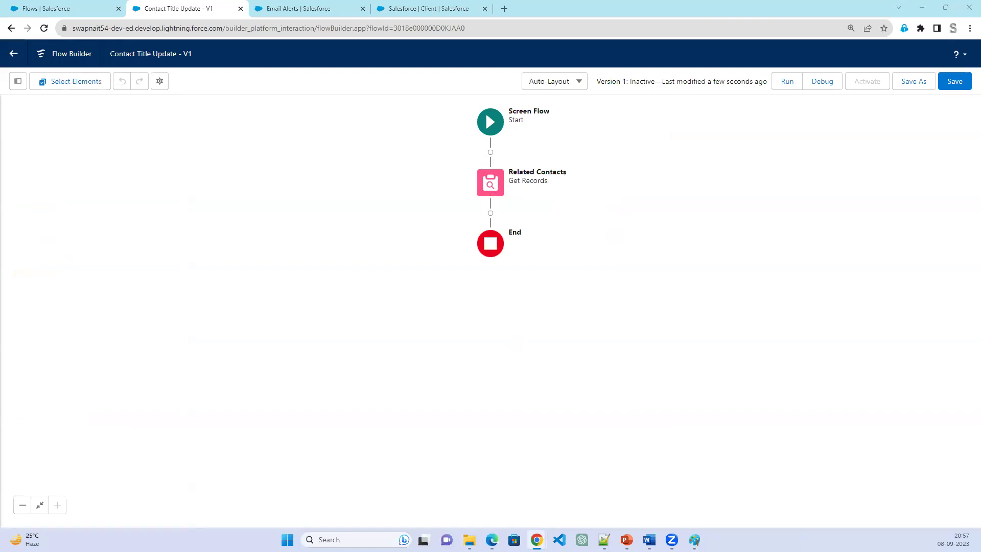
{"action": "left_click", "coordinate": [695, 541]}
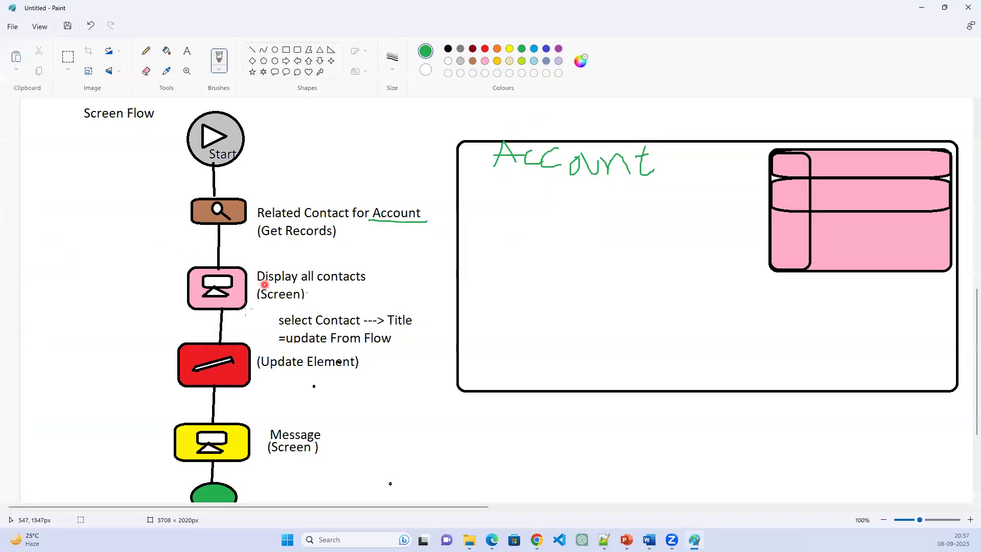
Switch from the Paint diagram back to the Contact Title Update flow in Flow Builder
{"action": "left_click", "coordinate": [924, 9]}
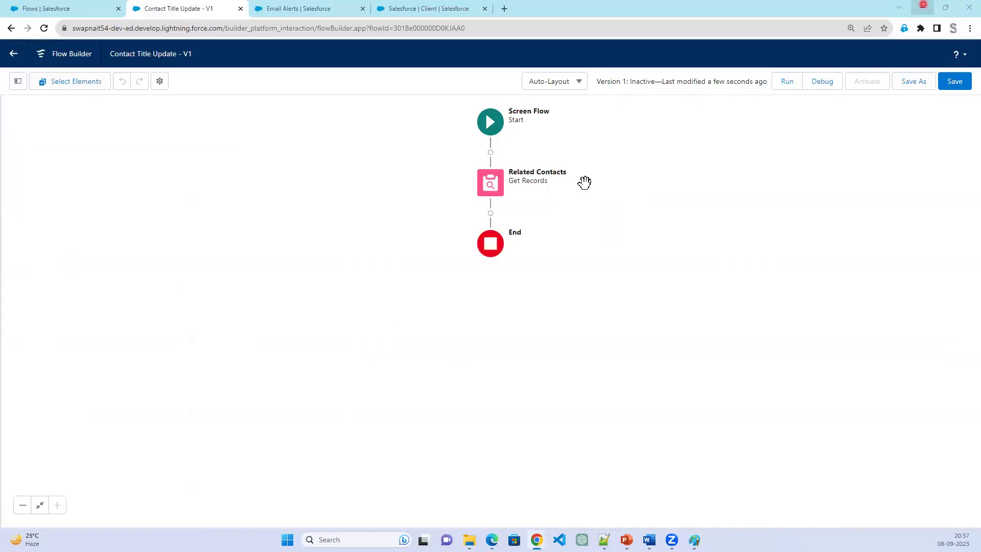
{"action": "left_click", "coordinate": [490, 213]}
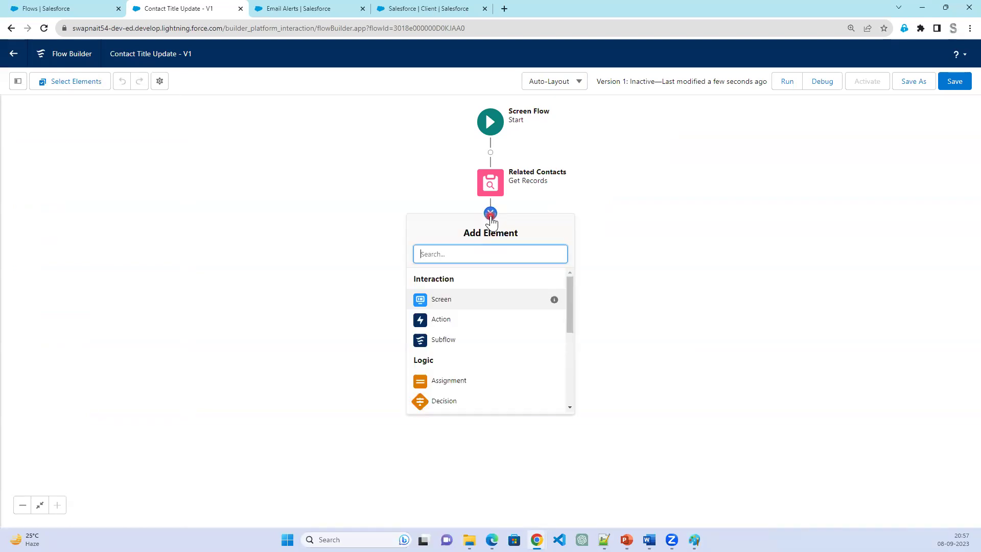
{"action": "left_click", "coordinate": [442, 300]}
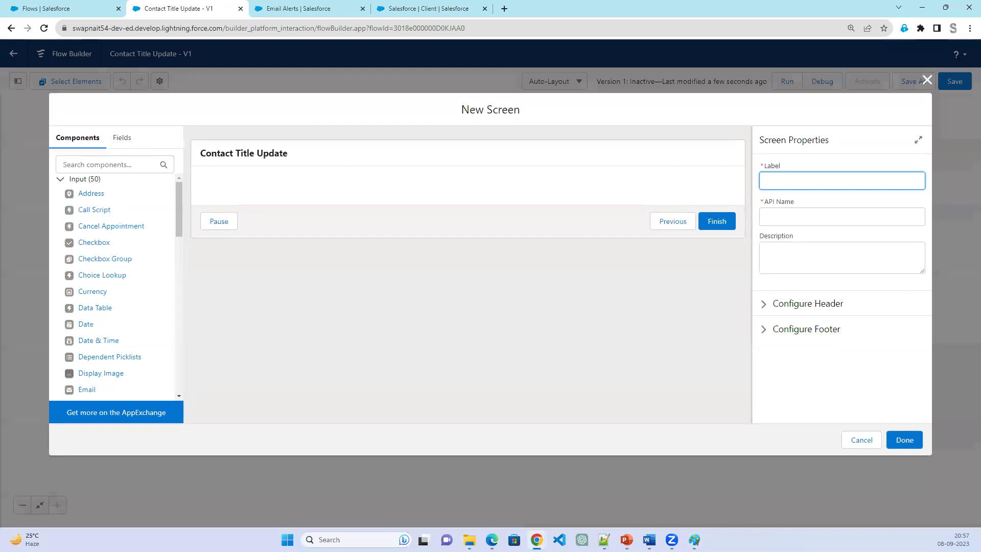
{"action": "key", "text": "alt+Tab"}
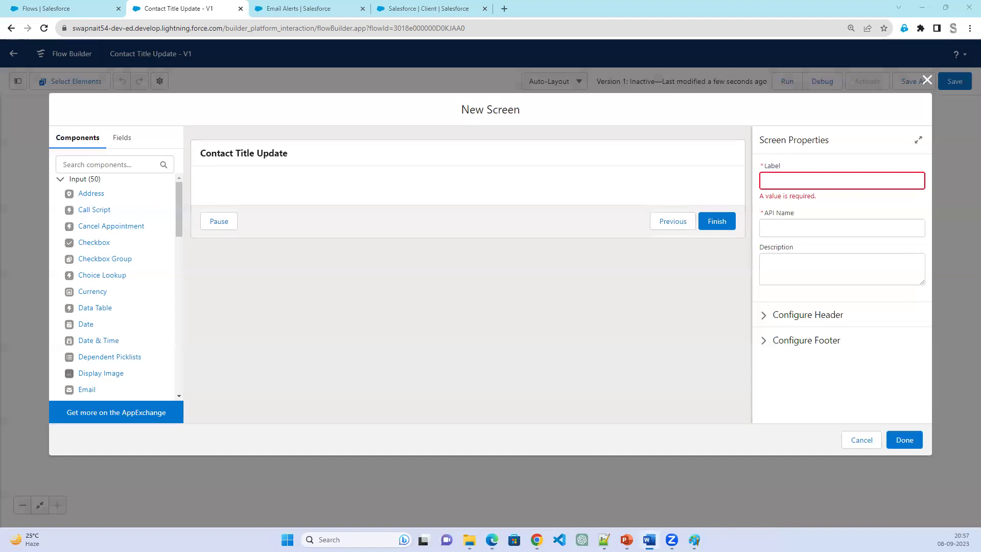
{"action": "left_click", "coordinate": [927, 80]}
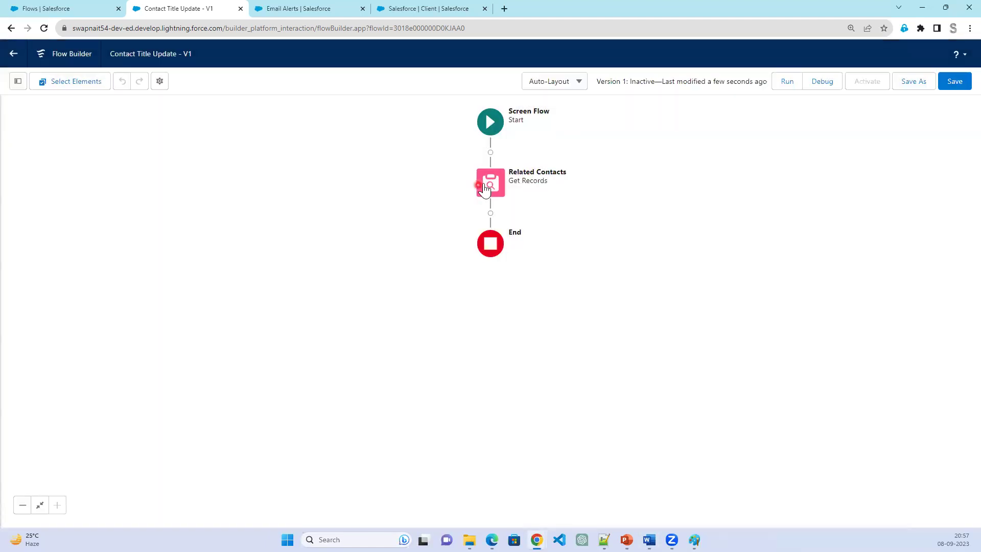
Set the Related Contacts Get Records element to store all records and finish editing it
{"action": "double_click", "coordinate": [485, 188]}
{"action": "scroll", "coordinate": [368, 362], "scroll_direction": "down", "scroll_amount": 2}
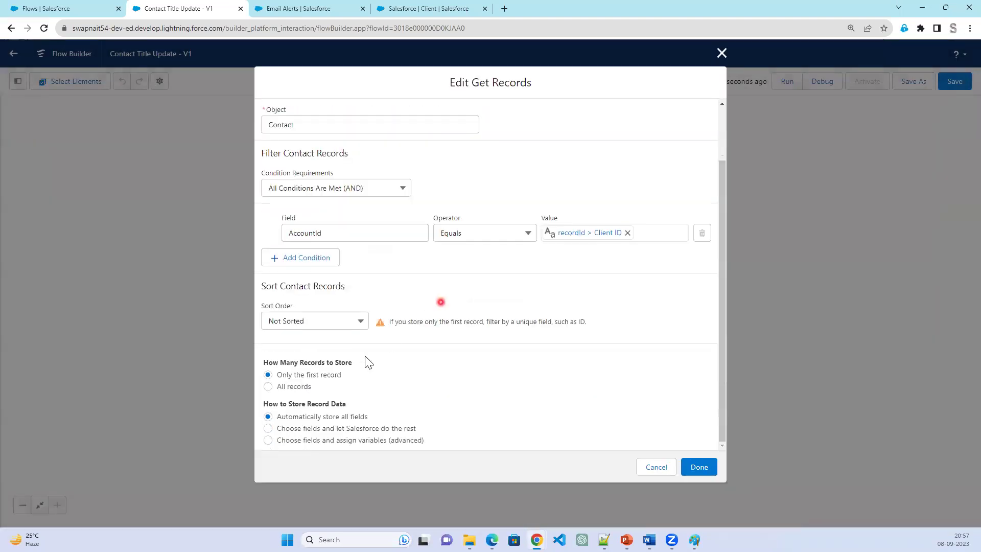
{"action": "left_click", "coordinate": [301, 388]}
{"action": "left_click", "coordinate": [700, 467]}
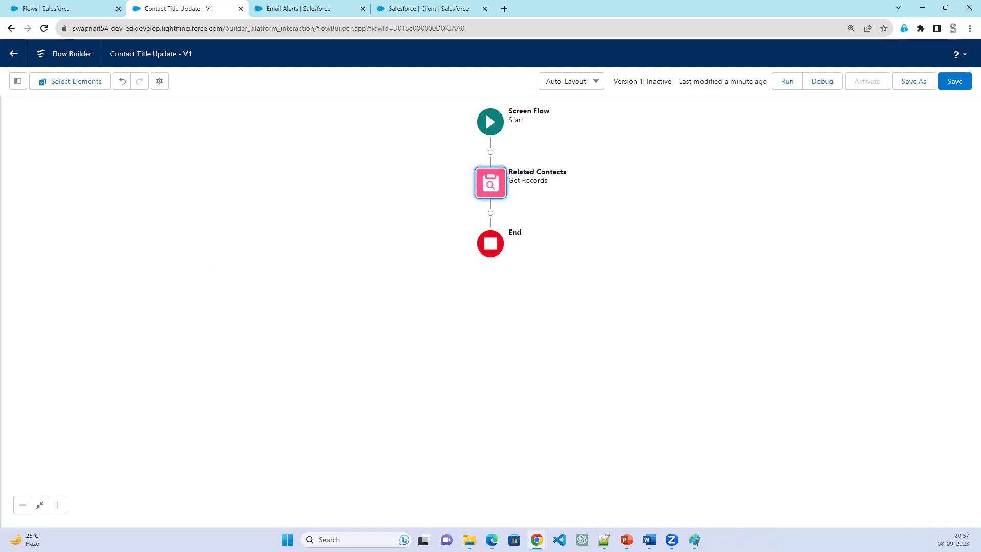
Add a Screen element after Related Contacts and try to label it Related Contacts
{"action": "left_click", "coordinate": [491, 213]}
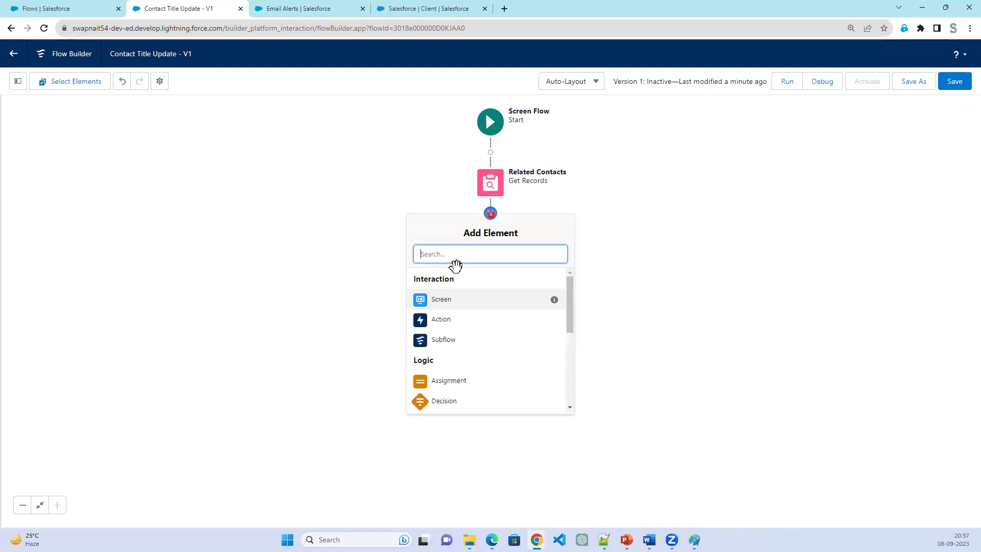
{"action": "left_click", "coordinate": [442, 300]}
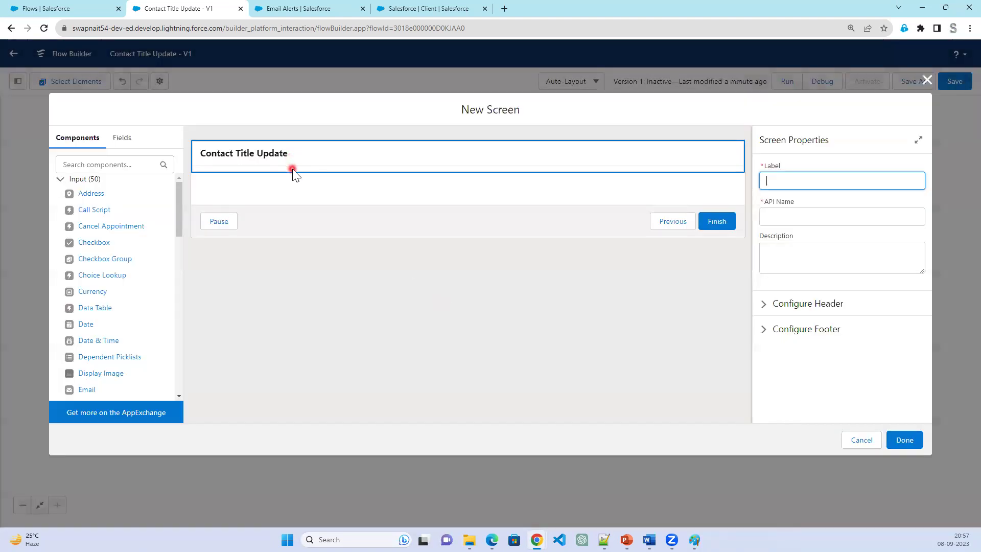
{"action": "left_click", "coordinate": [278, 155]}
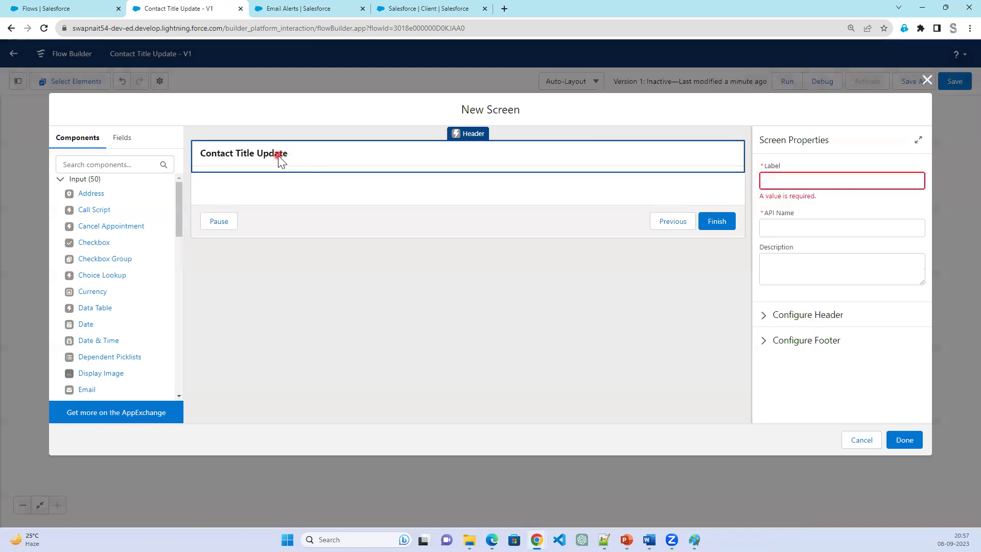
{"action": "left_click", "coordinate": [823, 182]}
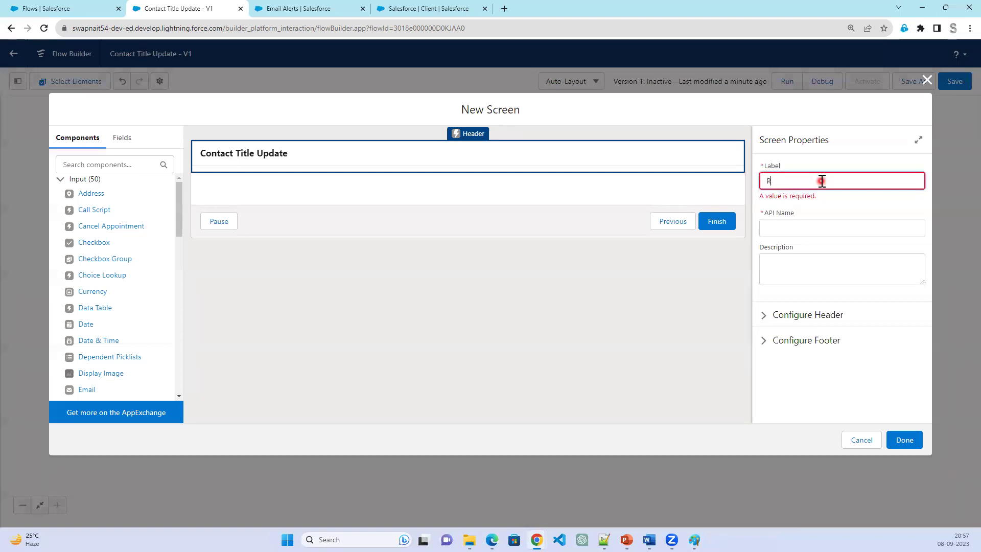
{"action": "type", "text": "Related Cpo"}
{"action": "key", "text": "Tab"}
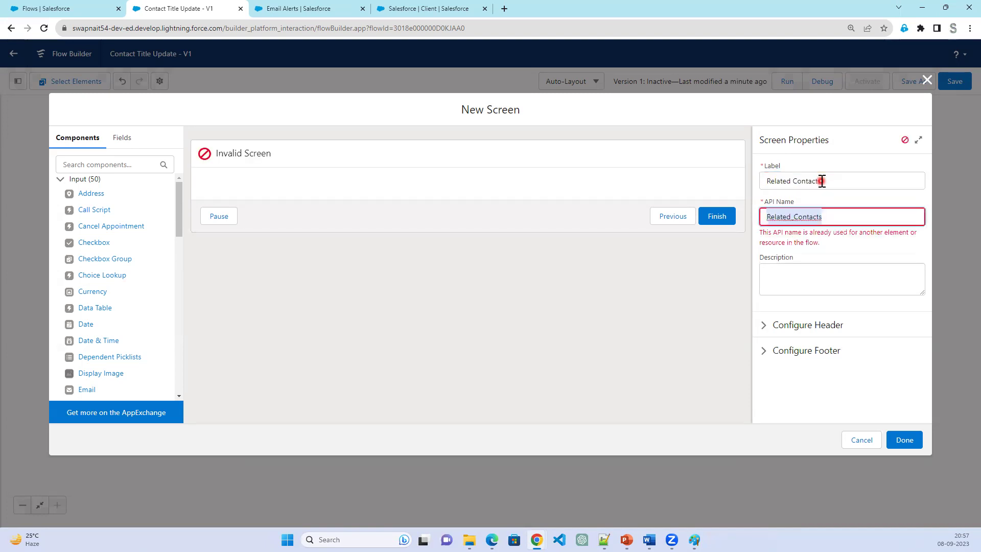
{"action": "left_click", "coordinate": [832, 241]}
{"action": "left_click", "coordinate": [639, 214]}
{"action": "left_click", "coordinate": [306, 156]}
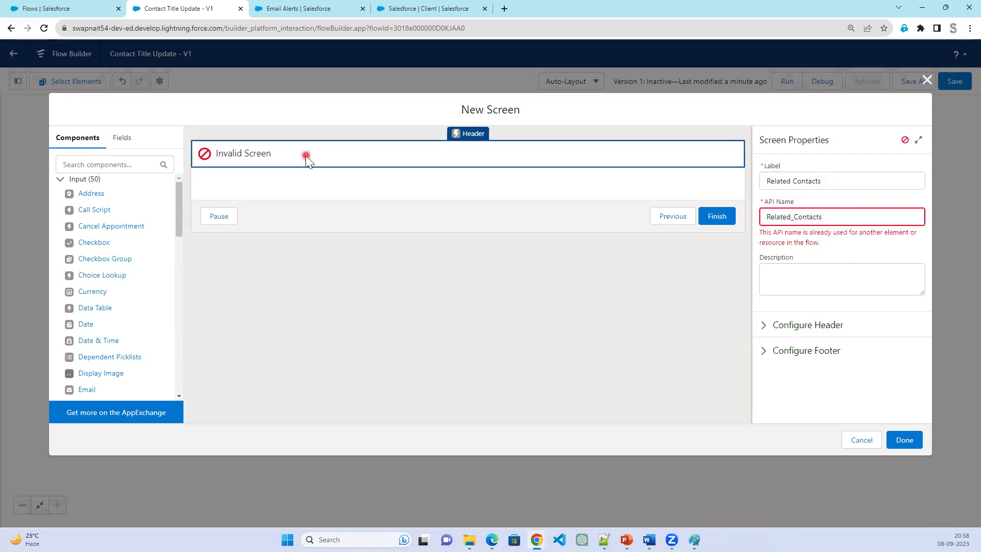
{"action": "left_click", "coordinate": [374, 156]}
{"action": "left_click", "coordinate": [811, 233]}
Relabel the new screen Contact List and give it the API name Contact_List
{"action": "left_click_drag", "start_coordinate": [822, 182], "coordinate": [758, 188]}
{"action": "left_click", "coordinate": [804, 189]}
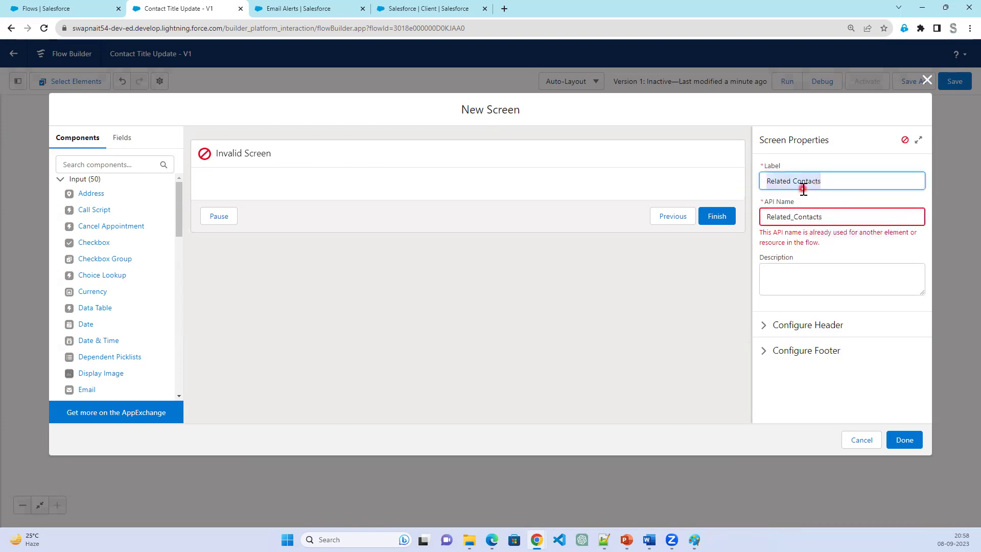
{"action": "type", "text": "Contact Li"}
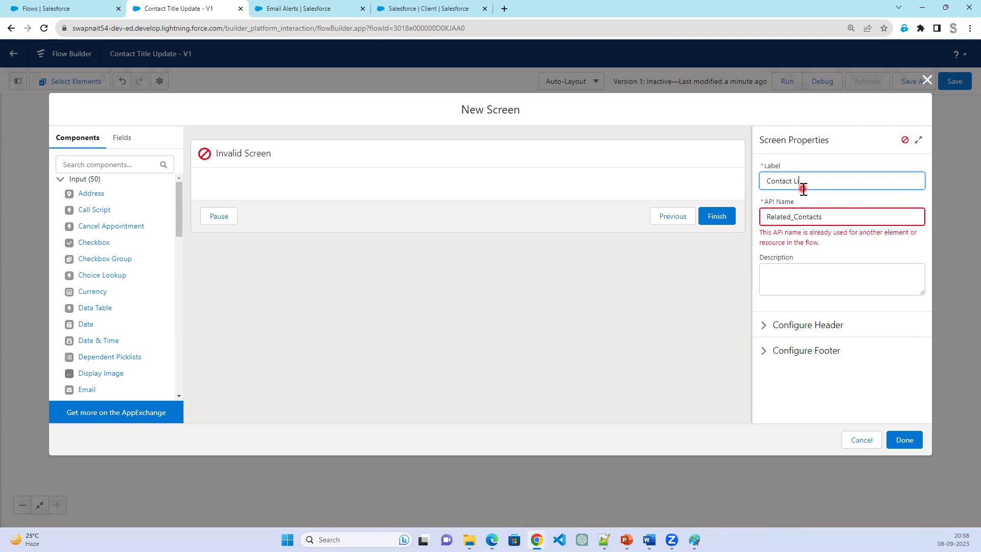
{"action": "key", "text": "Tab"}
{"action": "key", "text": "BackSpace"}
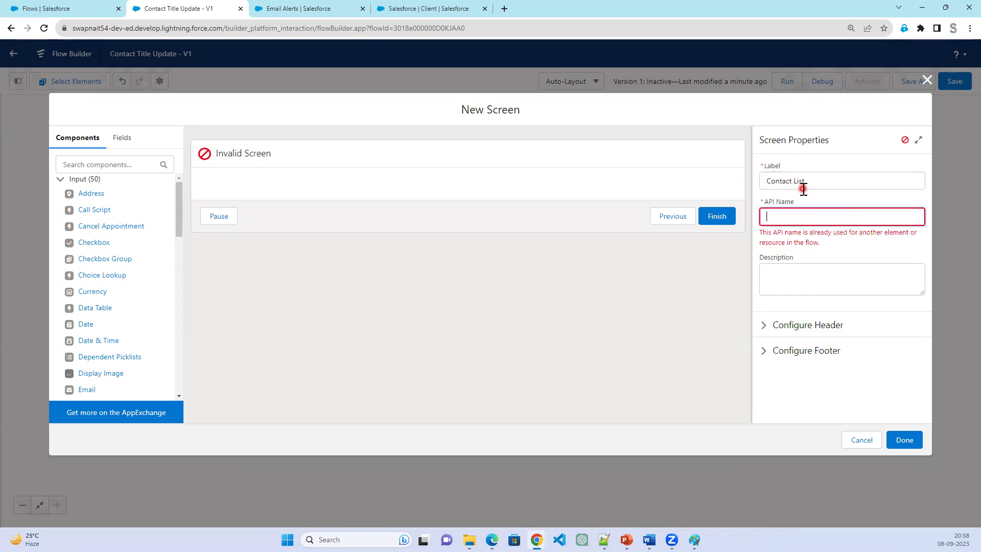
{"action": "left_click", "coordinate": [812, 182]}
{"action": "key", "text": "Tab"}
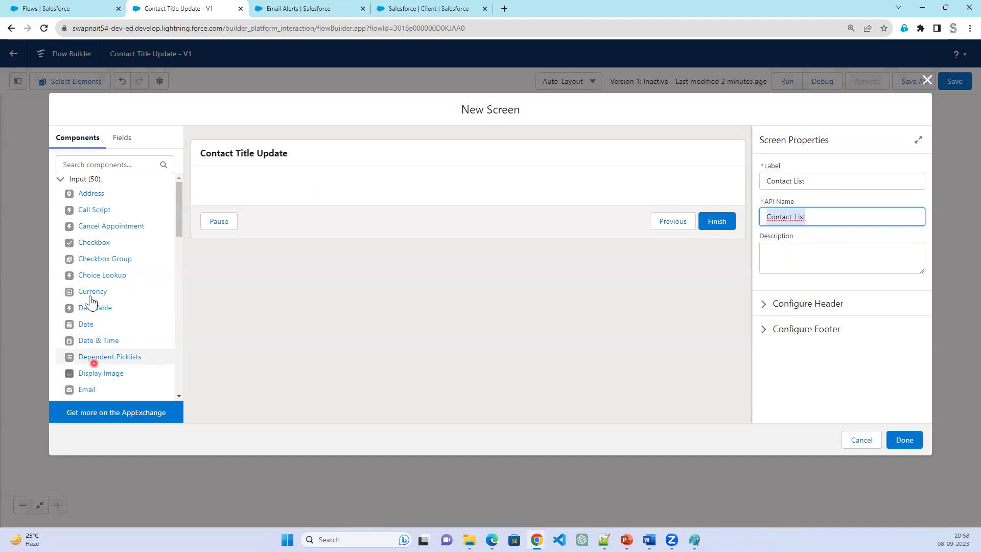
Search the screen components for "tab" and add a Data Table to the Contact List screen
{"action": "scroll", "coordinate": [89, 328], "scroll_direction": "down", "scroll_amount": 12}
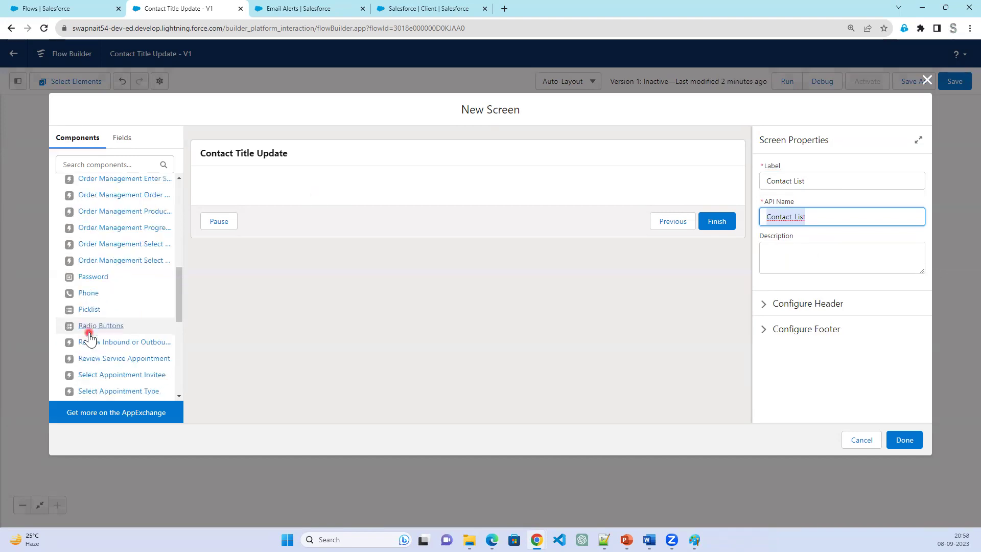
{"action": "left_click", "coordinate": [125, 137]}
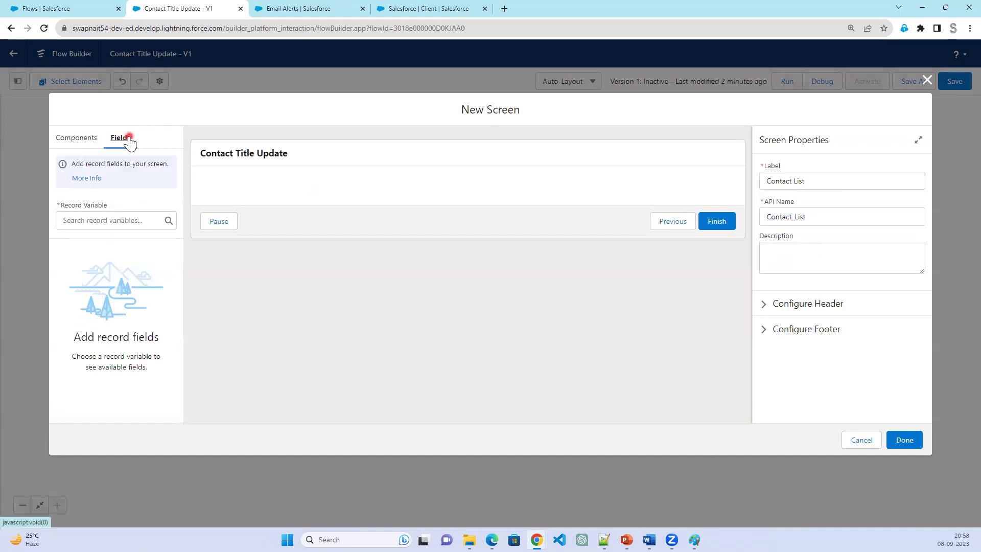
{"action": "left_click", "coordinate": [113, 219]}
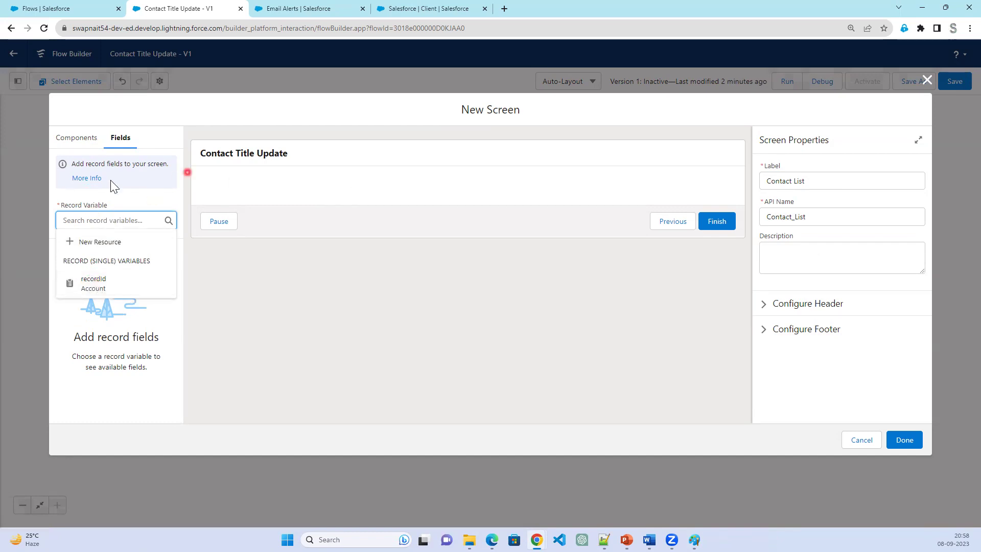
{"action": "left_click", "coordinate": [144, 201]}
{"action": "left_click", "coordinate": [90, 137]}
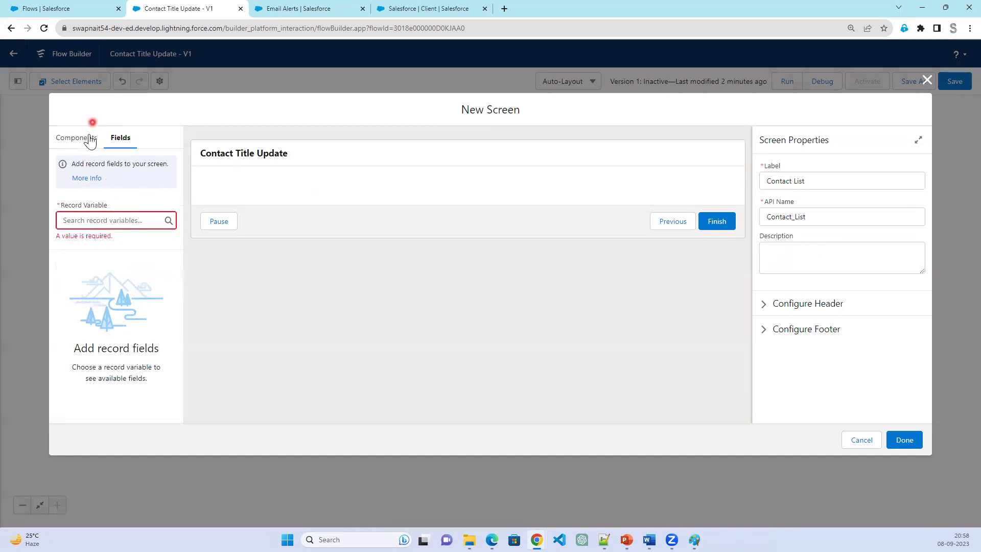
{"action": "left_click", "coordinate": [106, 164]}
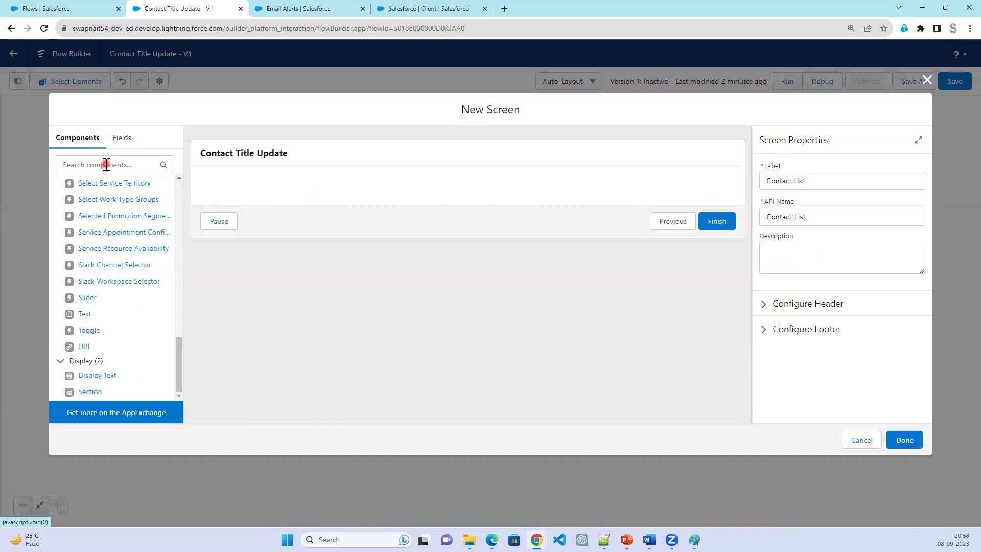
{"action": "left_click", "coordinate": [100, 185]}
{"action": "left_click", "coordinate": [101, 165]}
{"action": "type", "text": "tab"}
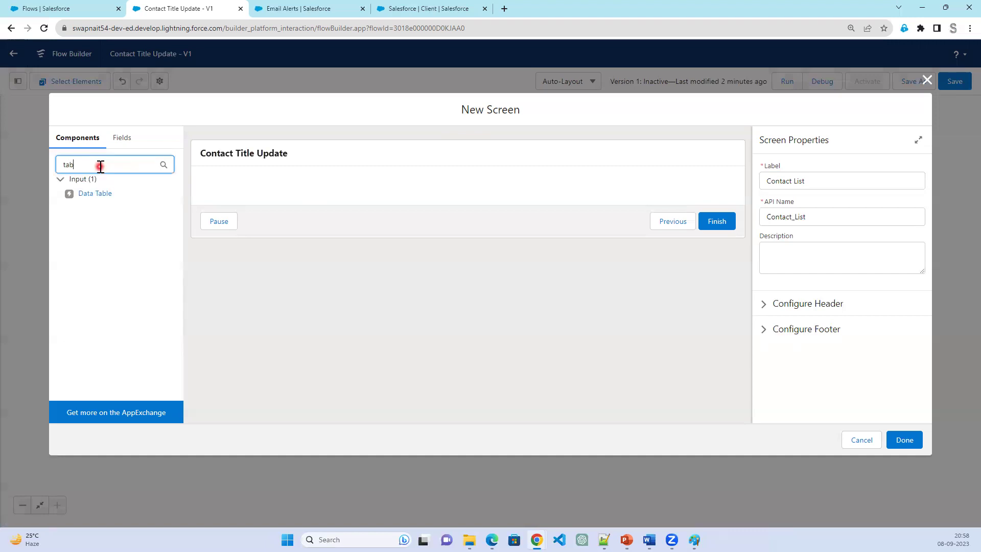
{"action": "left_click_drag", "start_coordinate": [95, 196], "coordinate": [351, 198]}
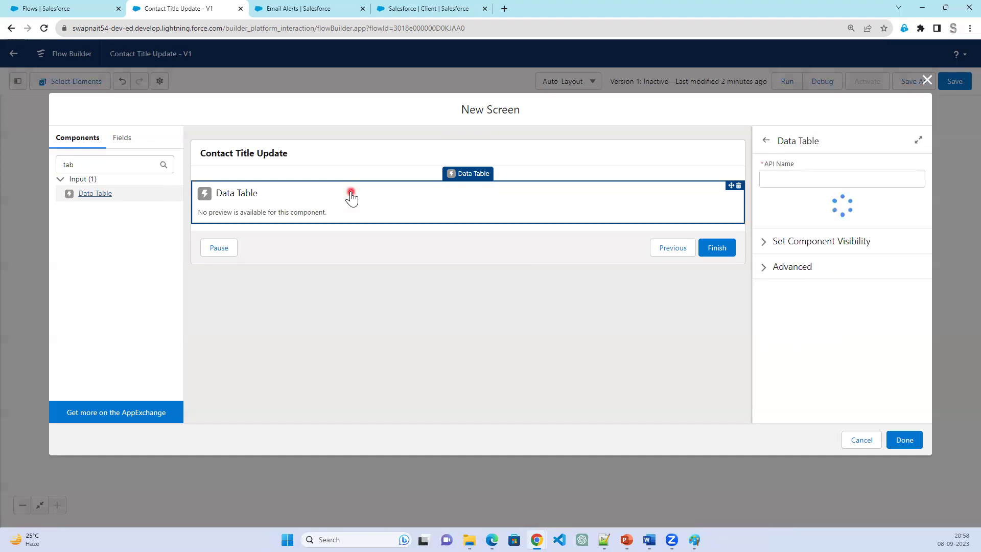
Enter "Contact selection" as both the API name and the label of the data table
{"action": "left_click", "coordinate": [849, 179]}
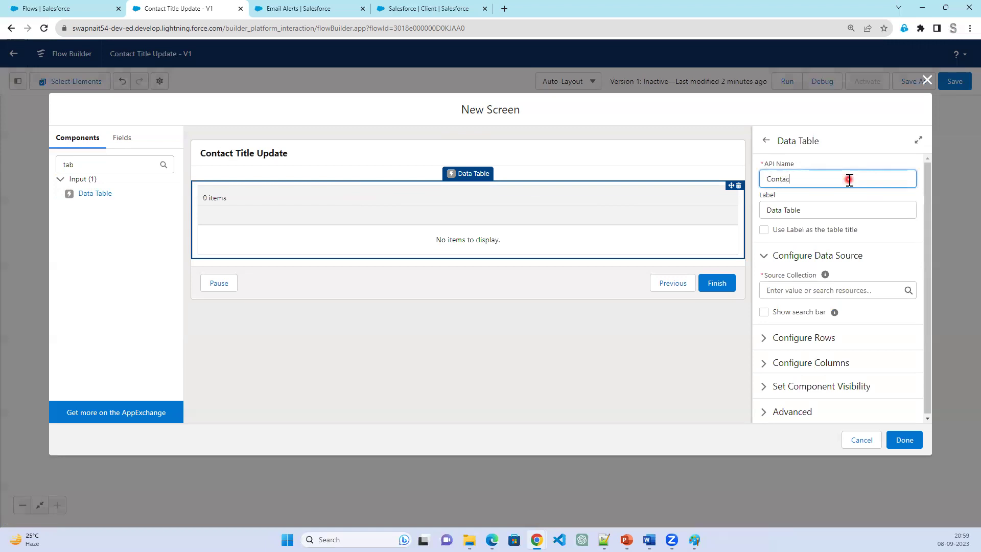
{"action": "type", "text": "Contact selection"}
{"action": "key", "text": "Tab"}
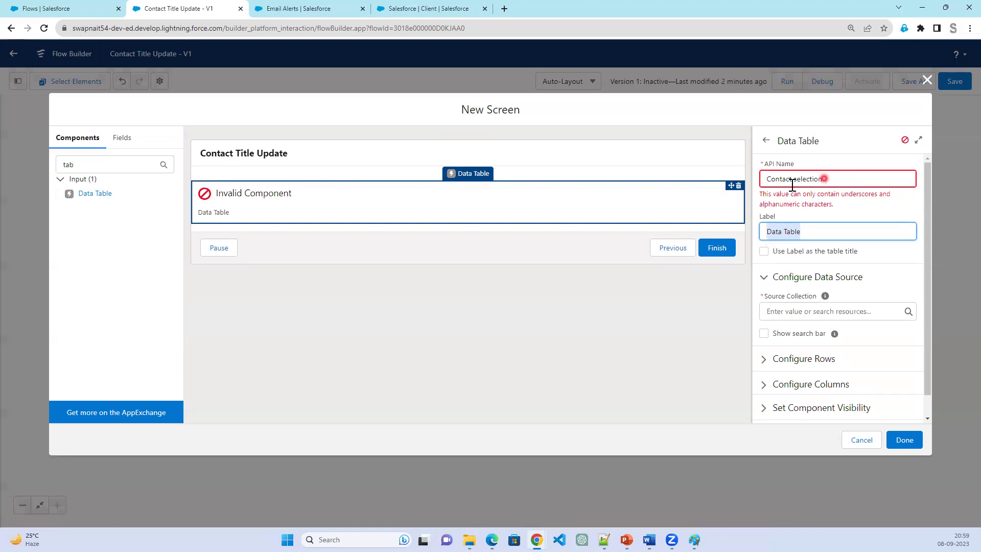
{"action": "left_click_drag", "start_coordinate": [824, 179], "coordinate": [744, 188]}
{"action": "key", "text": "ctrl+c"}
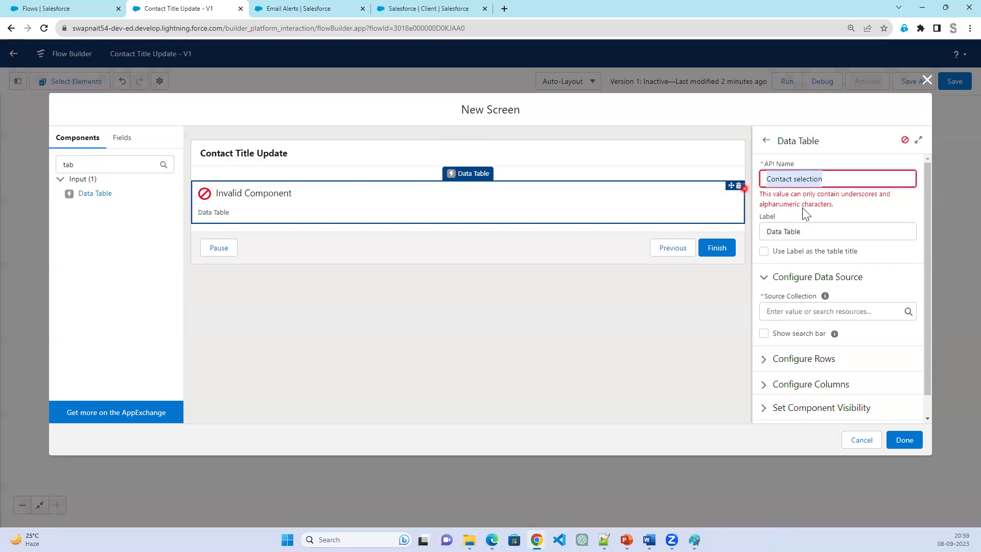
{"action": "left_click_drag", "start_coordinate": [806, 231], "coordinate": [763, 231]}
{"action": "key", "text": "ctrl+v"}
Correct the data table's API name to Contact_selection
{"action": "left_click_drag", "start_coordinate": [839, 178], "coordinate": [771, 181]}
{"action": "key", "text": "ctrl+v"}
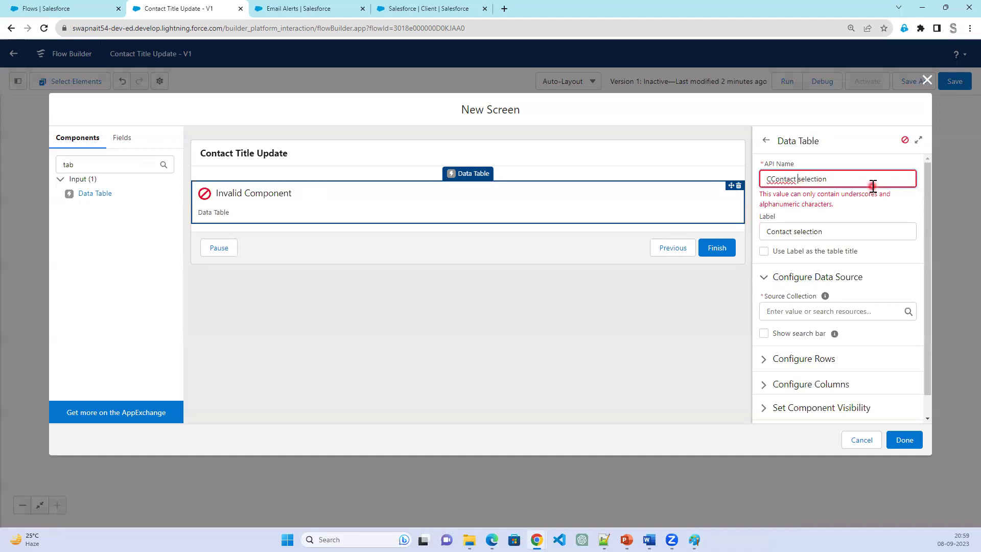
{"action": "left_click", "coordinate": [838, 233]}
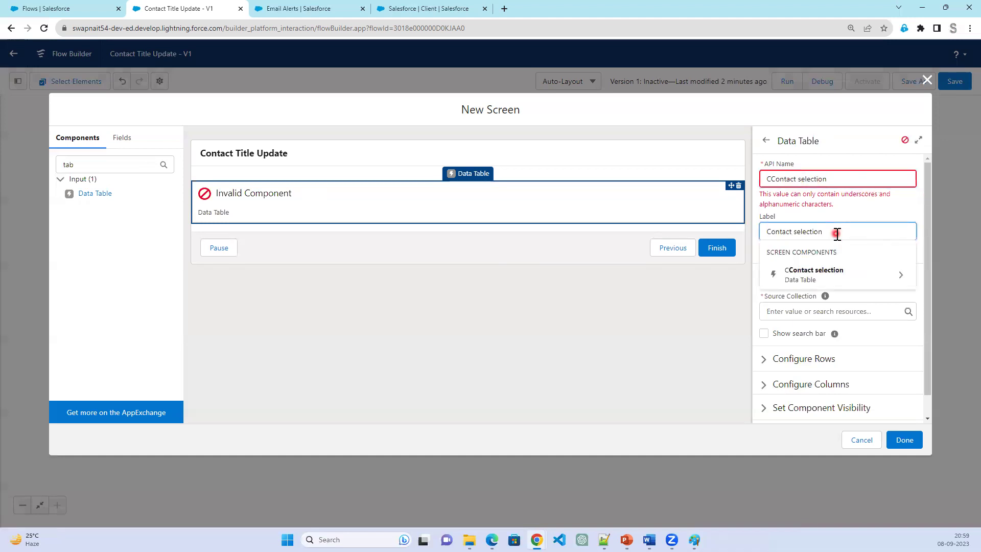
{"action": "left_click", "coordinate": [773, 180]}
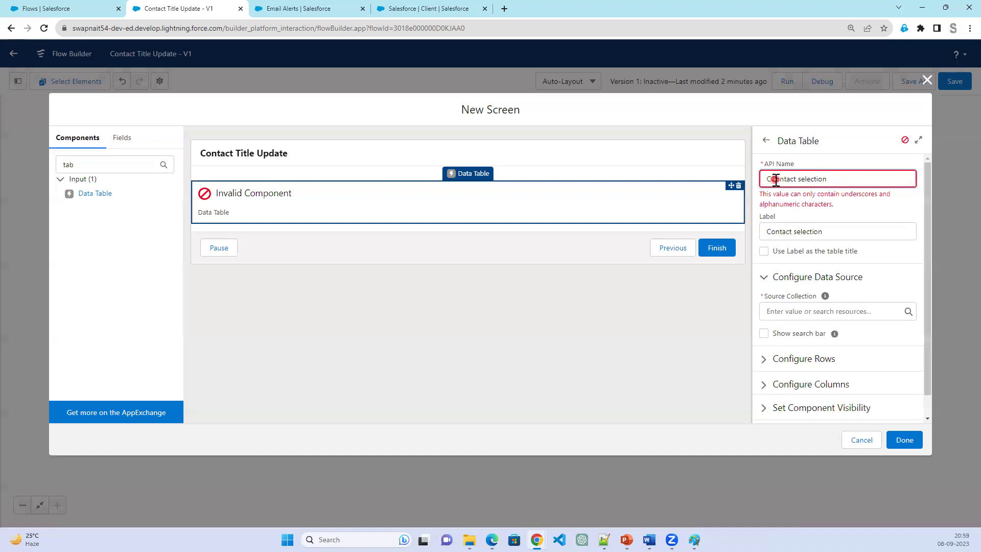
{"action": "key", "text": "BackSpace"}
{"action": "type", "text": "_"}
{"action": "key", "text": "BackSpace"}
{"action": "left_click", "coordinate": [864, 221]}
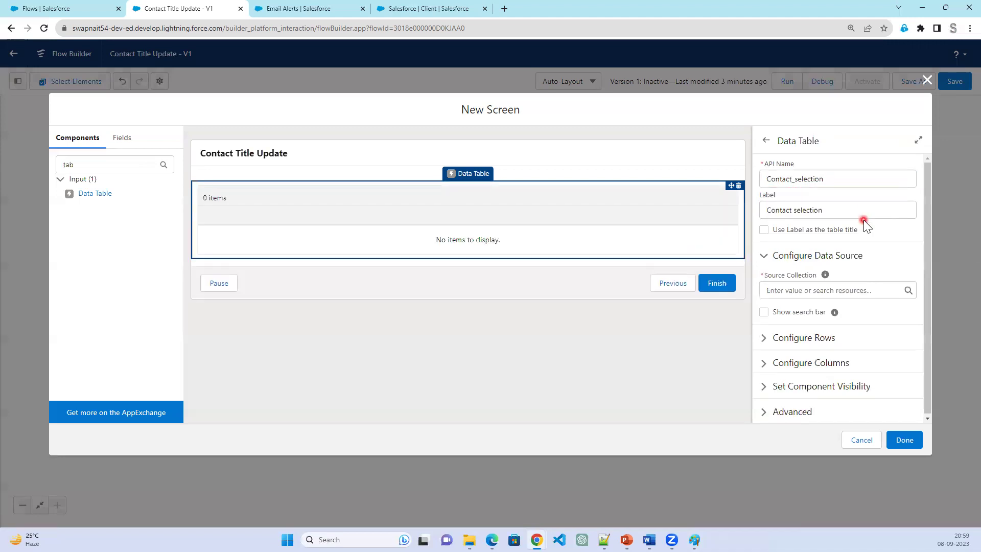
Turn on using the label as the data table's title
{"action": "left_click", "coordinate": [833, 231]}
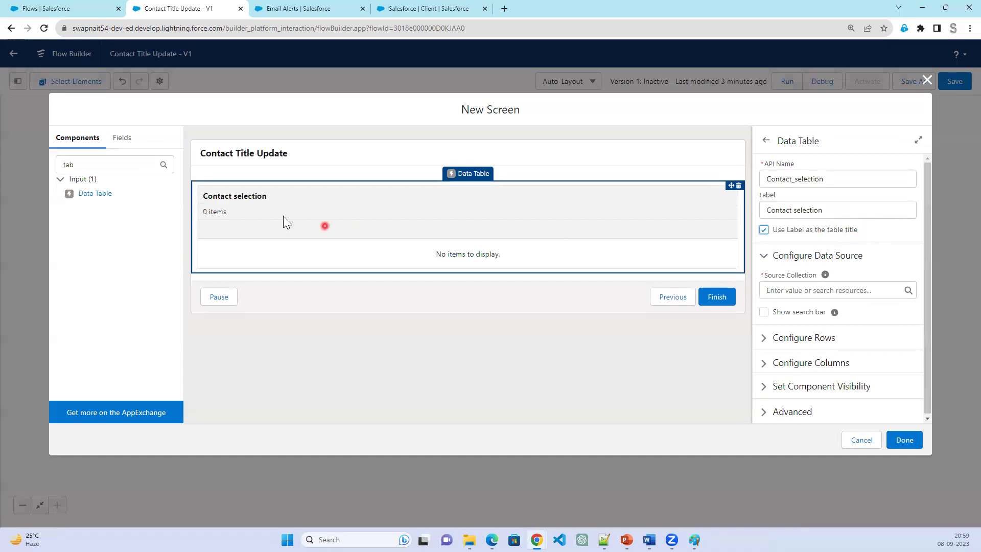
{"action": "left_click", "coordinate": [800, 231]}
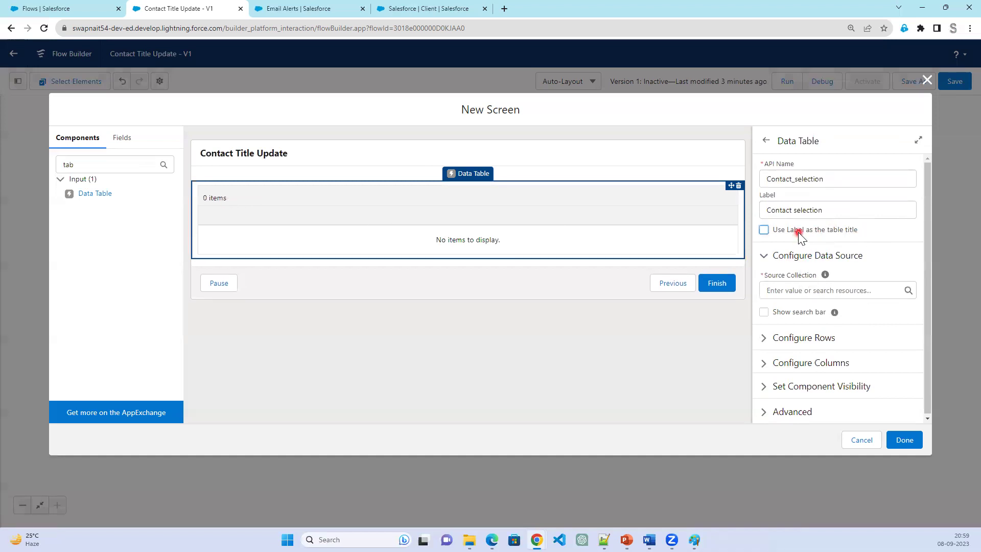
{"action": "left_click", "coordinate": [799, 231]}
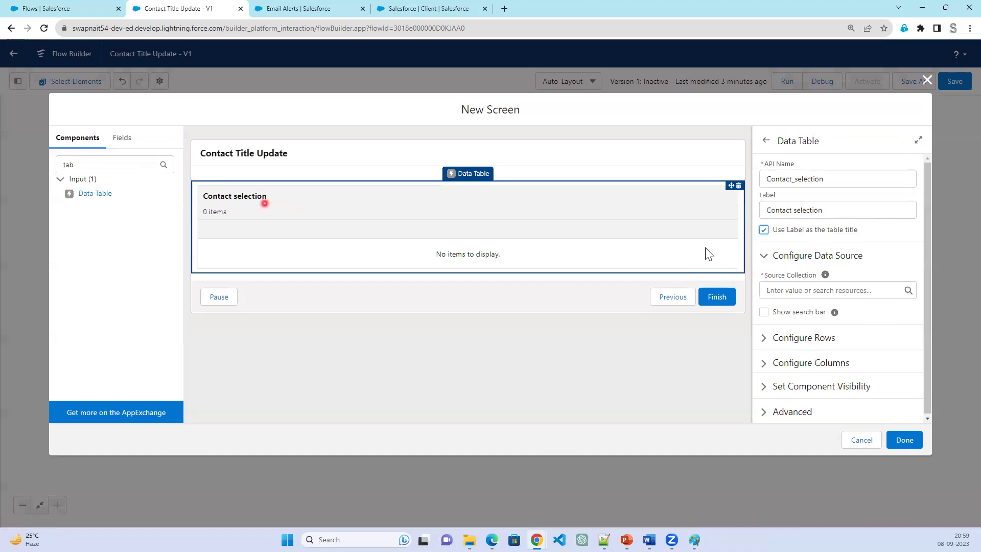
Set the data table's source collection to Contacts from Related_Contacts
{"action": "left_click", "coordinate": [803, 291]}
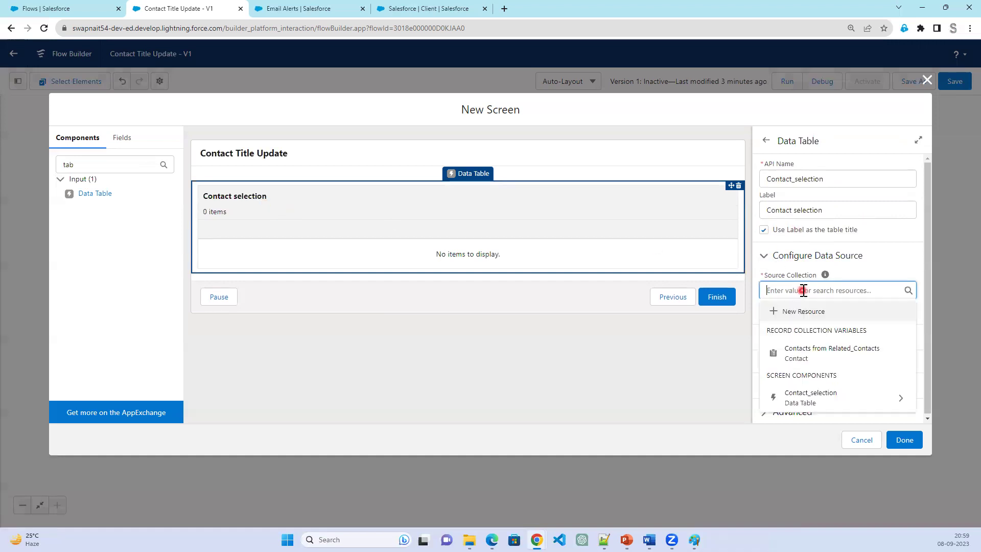
{"action": "left_click", "coordinate": [817, 356]}
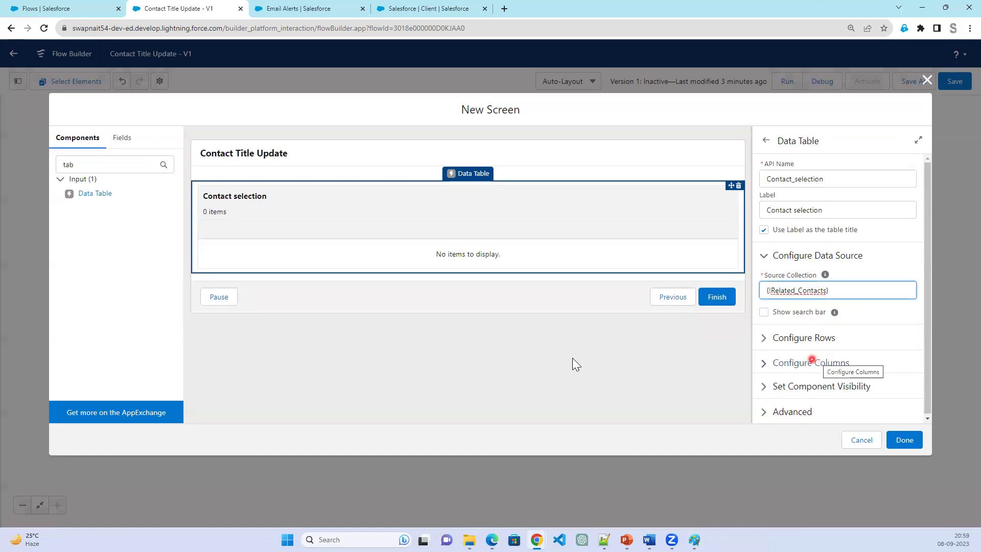
{"action": "left_click", "coordinate": [541, 364]}
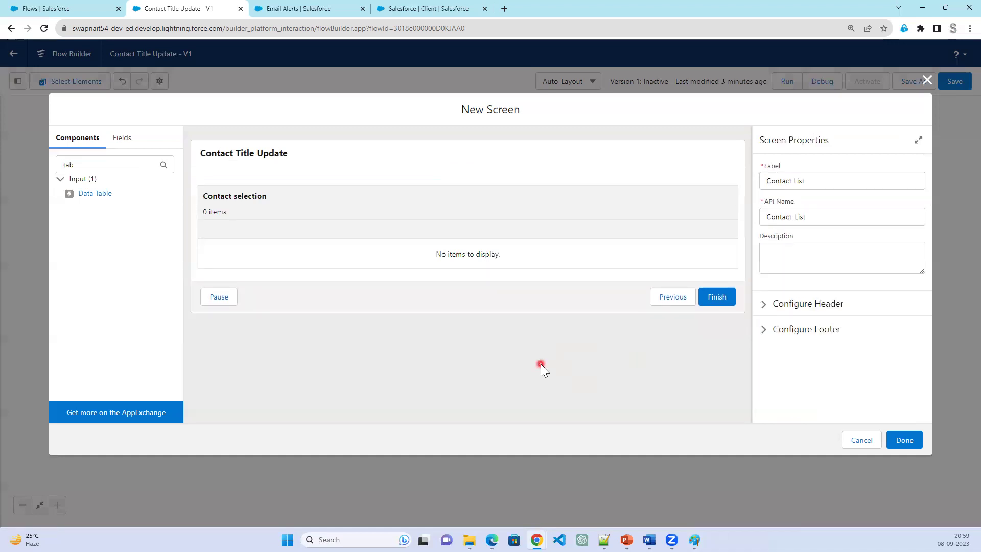
{"action": "left_click", "coordinate": [326, 203]}
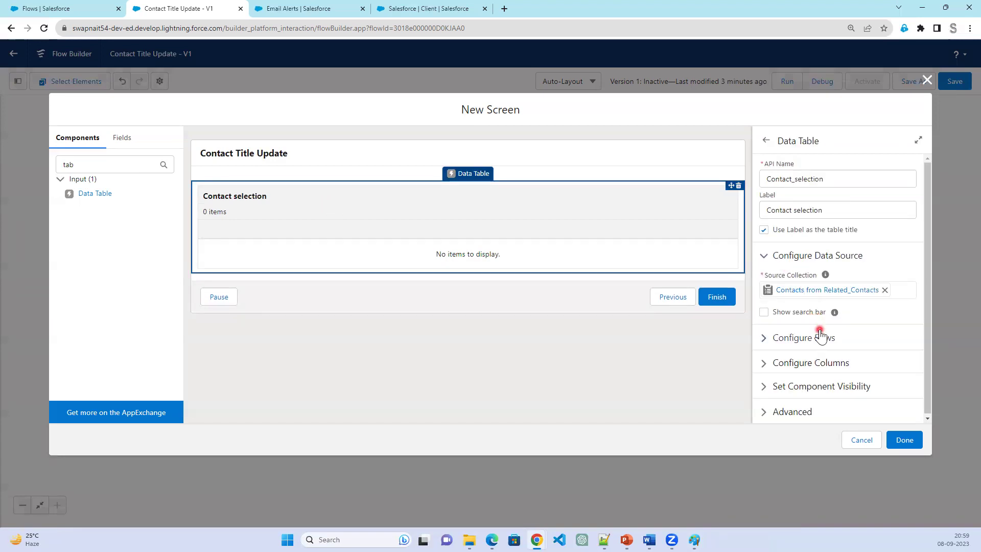
Preview the search bar option on the Contact selection data table and leave it turned off
{"action": "left_click", "coordinate": [765, 311]}
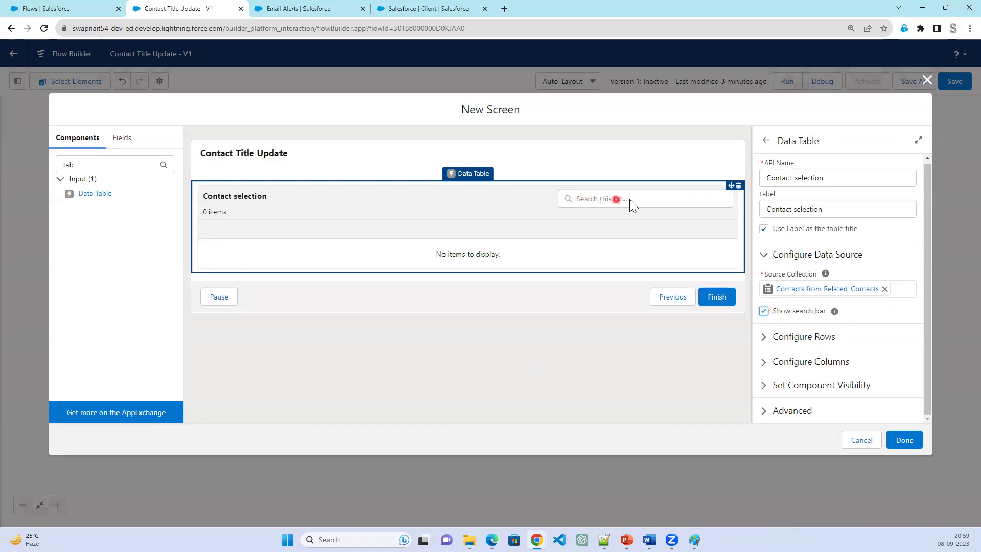
{"action": "left_click", "coordinate": [764, 312]}
{"action": "left_click", "coordinate": [764, 313]}
{"action": "left_click", "coordinate": [764, 313]}
Configure the data table's rows for Multiple selection with a minimum of 1 and a maximum of 3
{"action": "left_click", "coordinate": [765, 337]}
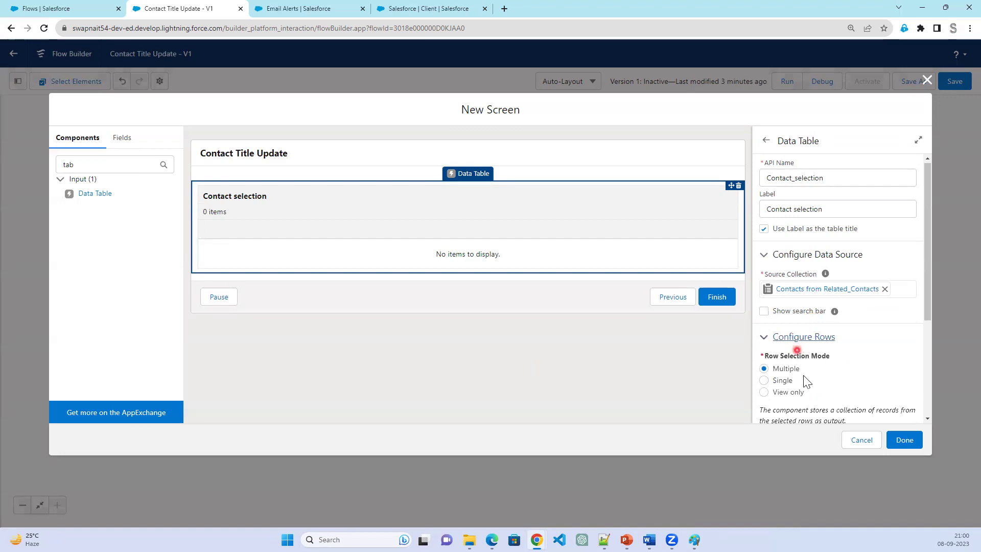
{"action": "left_click", "coordinate": [785, 382]}
{"action": "left_click", "coordinate": [787, 369]}
{"action": "scroll", "coordinate": [791, 375], "scroll_direction": "down", "scroll_amount": 3}
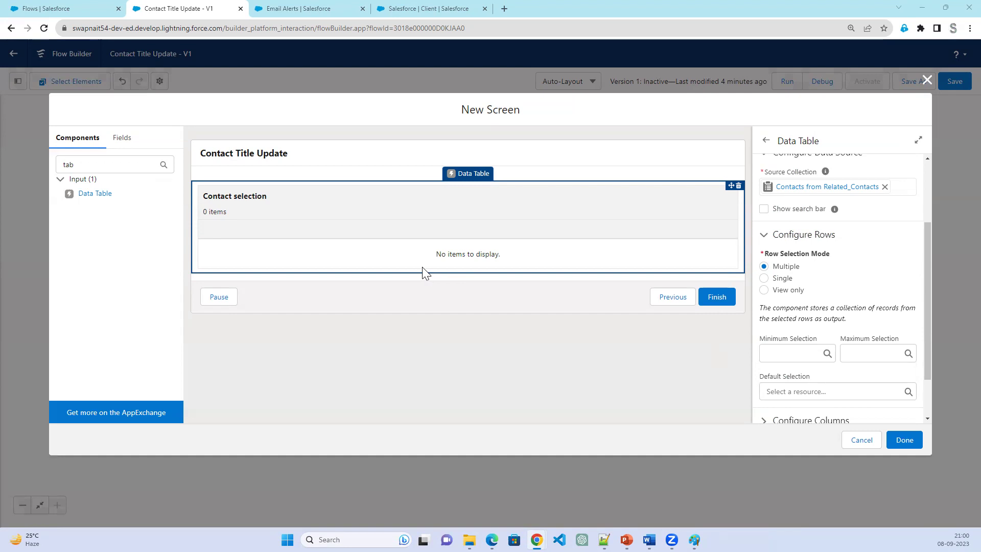
{"action": "left_click", "coordinate": [792, 353]}
{"action": "type", "text": "1"}
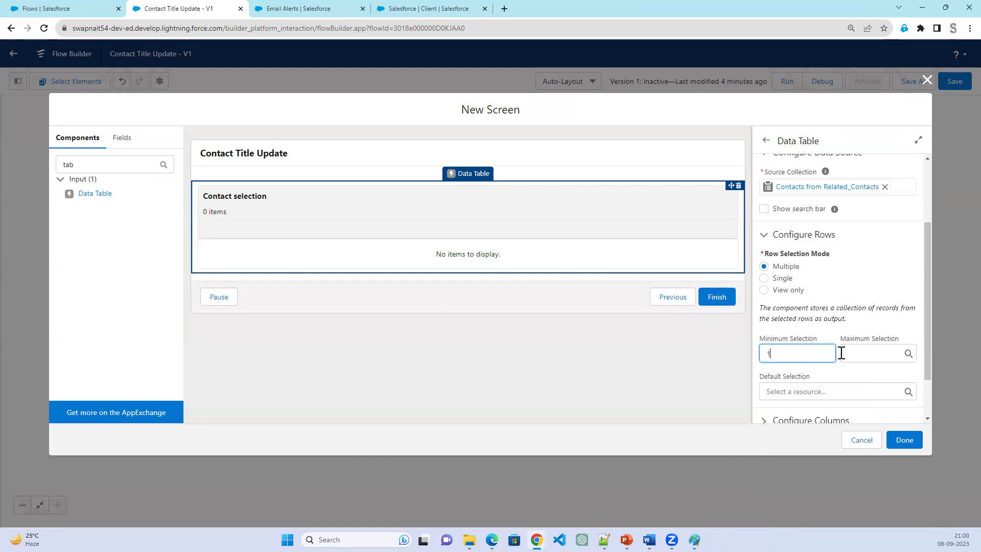
{"action": "left_click", "coordinate": [846, 353]}
{"action": "type", "text": "3"}
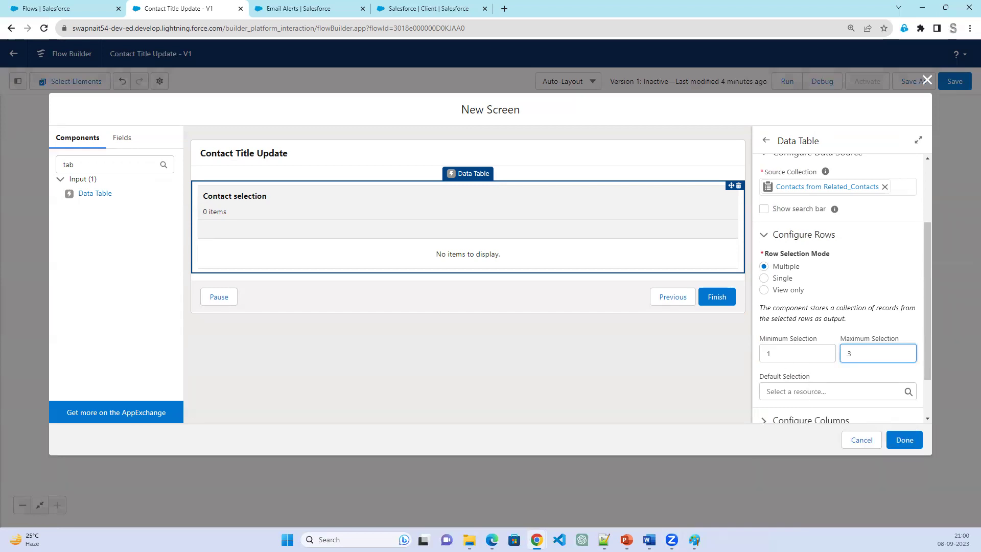
{"action": "left_click", "coordinate": [922, 367]}
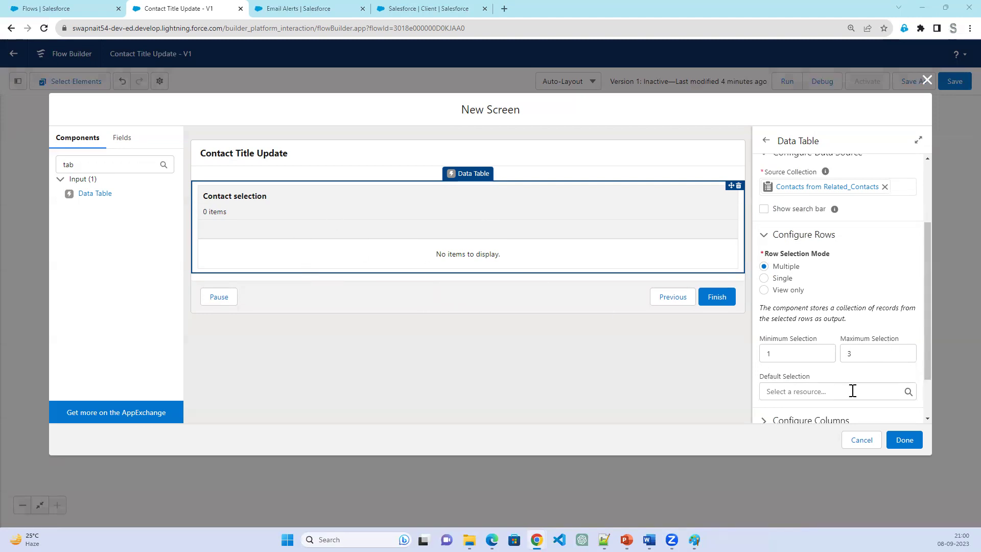
Configure the data table's first column with FirstName as its source field
{"action": "scroll", "coordinate": [765, 377], "scroll_direction": "down", "scroll_amount": 1}
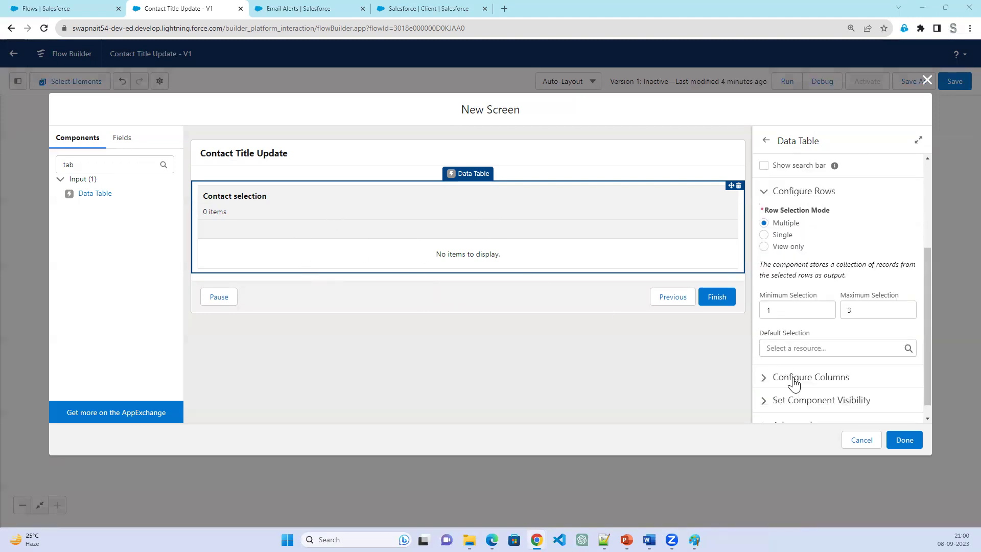
{"action": "left_click", "coordinate": [765, 377]}
{"action": "scroll", "coordinate": [825, 353], "scroll_direction": "down", "scroll_amount": 2}
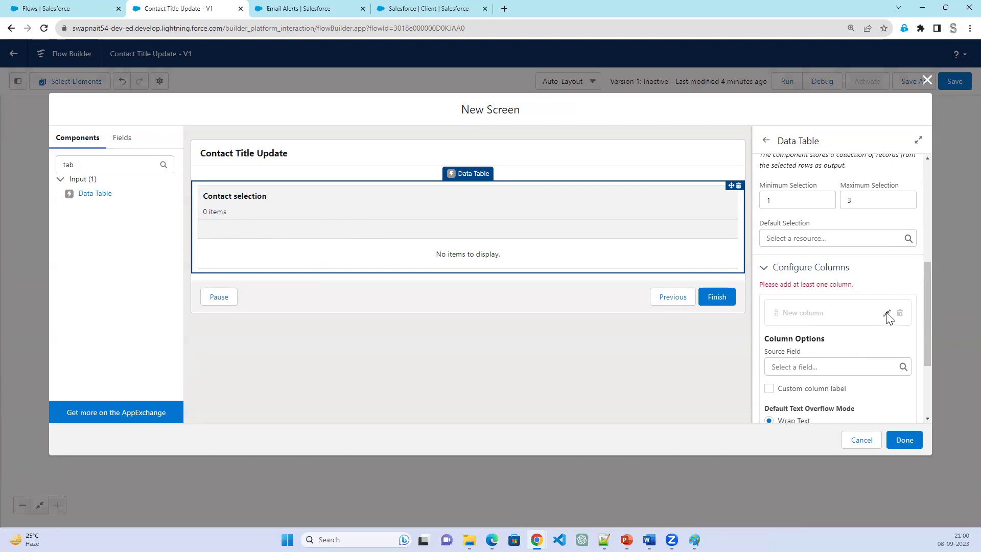
{"action": "left_click", "coordinate": [688, 362]}
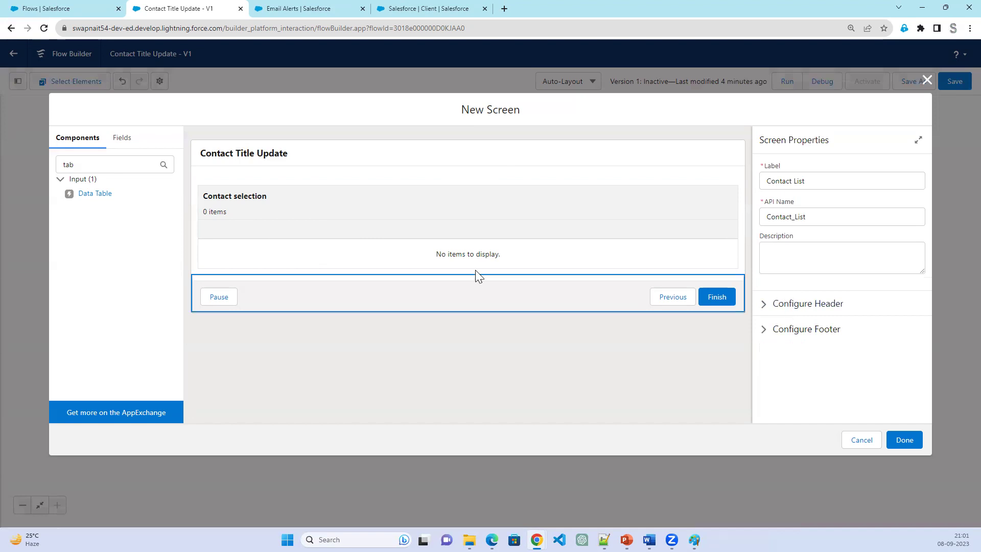
{"action": "left_click", "coordinate": [467, 258]}
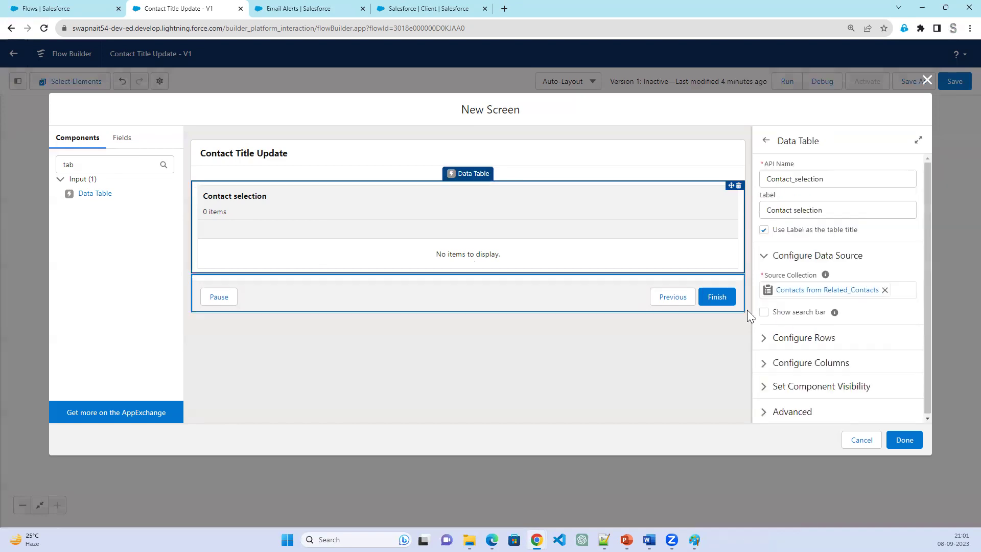
{"action": "left_click", "coordinate": [766, 364]}
{"action": "scroll", "coordinate": [869, 363], "scroll_direction": "down", "scroll_amount": 2}
{"action": "left_click", "coordinate": [815, 361]}
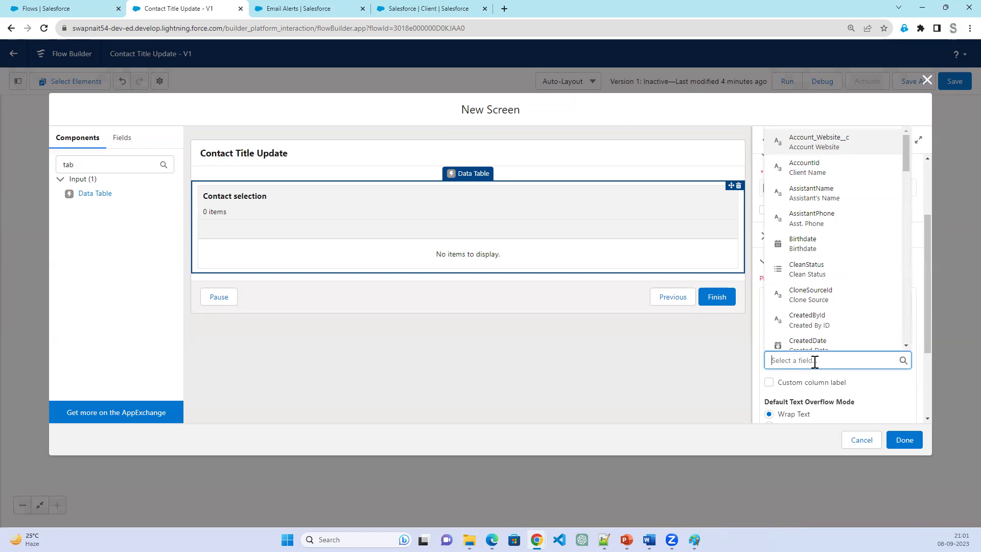
{"action": "scroll", "coordinate": [807, 345], "scroll_direction": "down", "scroll_amount": 3}
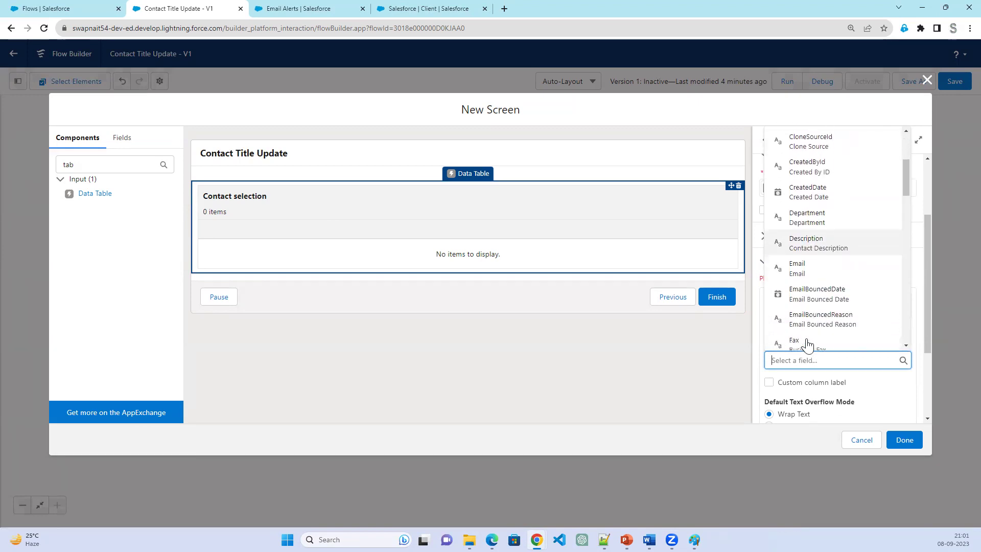
{"action": "scroll", "coordinate": [807, 343], "scroll_direction": "down", "scroll_amount": 2}
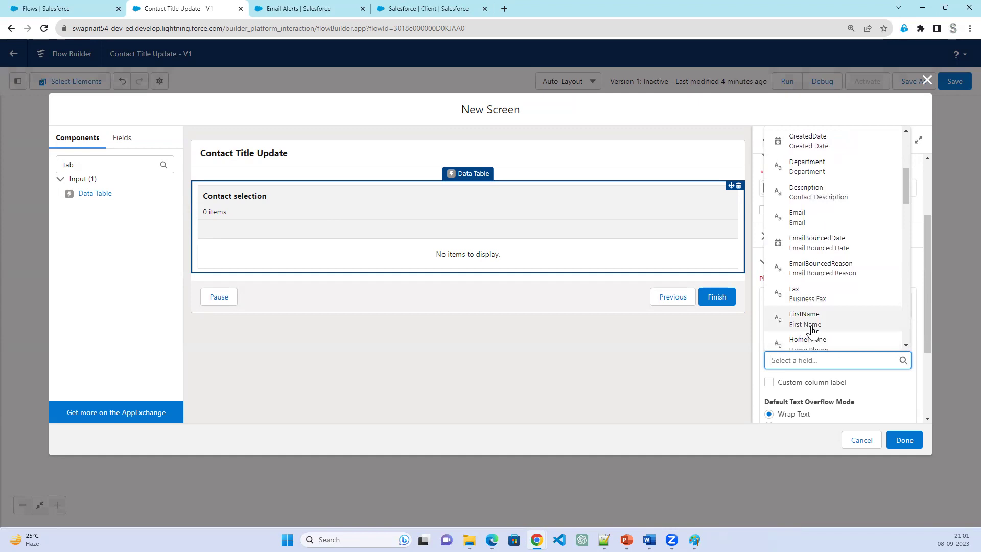
{"action": "left_click", "coordinate": [813, 331]}
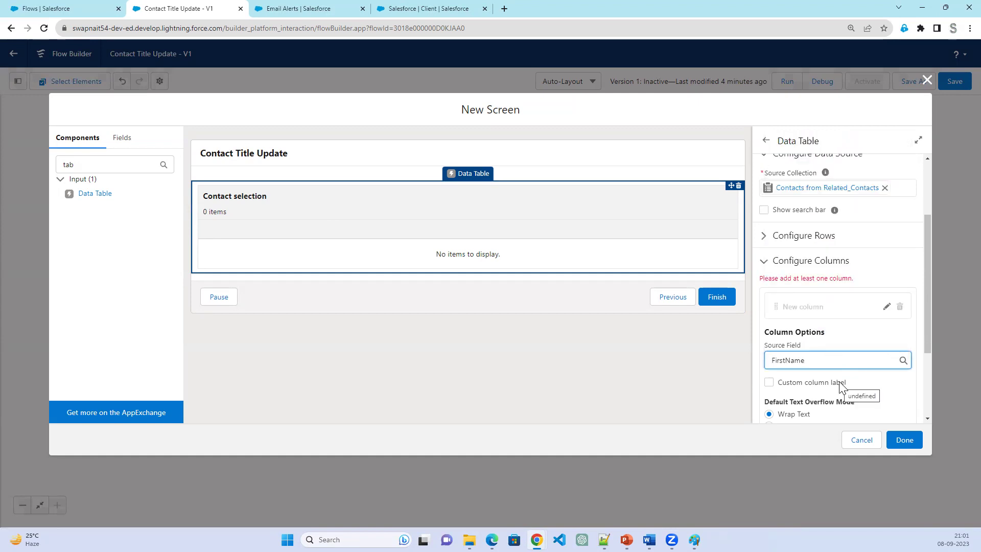
{"action": "left_click", "coordinate": [879, 387]}
{"action": "scroll", "coordinate": [879, 387], "scroll_direction": "down", "scroll_amount": 2}
{"action": "left_click", "coordinate": [893, 345]}
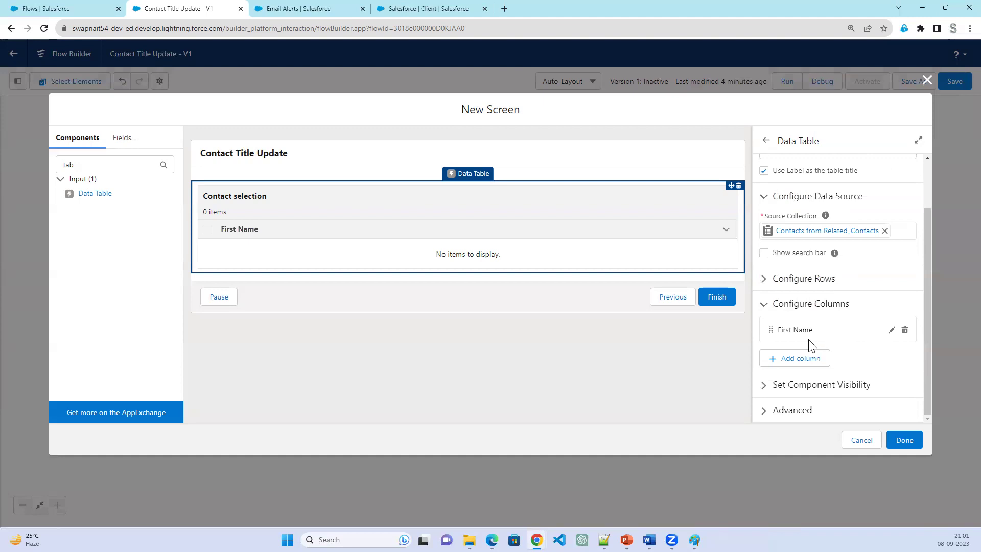
Add a second column to the data table with Email as its source field
{"action": "left_click", "coordinate": [803, 361]}
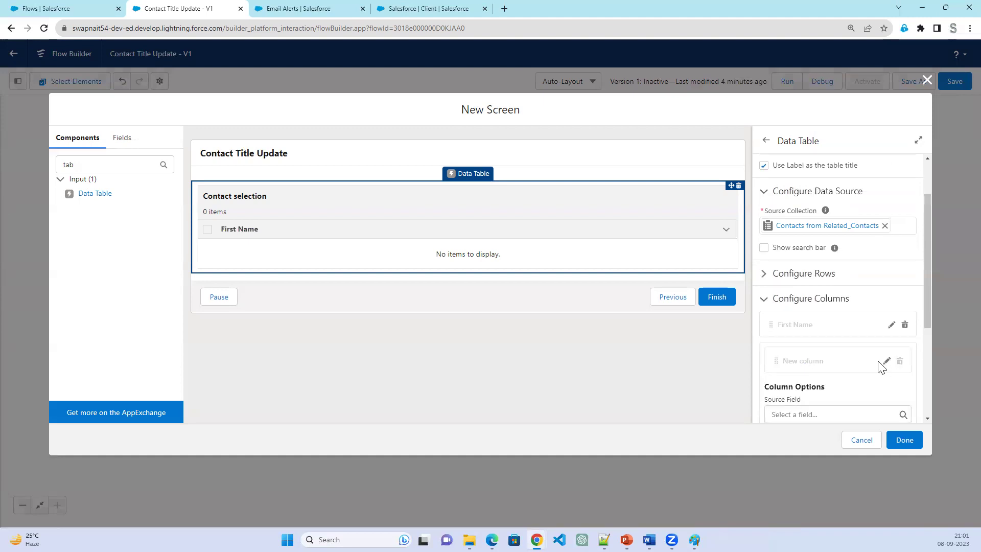
{"action": "scroll", "coordinate": [879, 378], "scroll_direction": "down", "scroll_amount": 1}
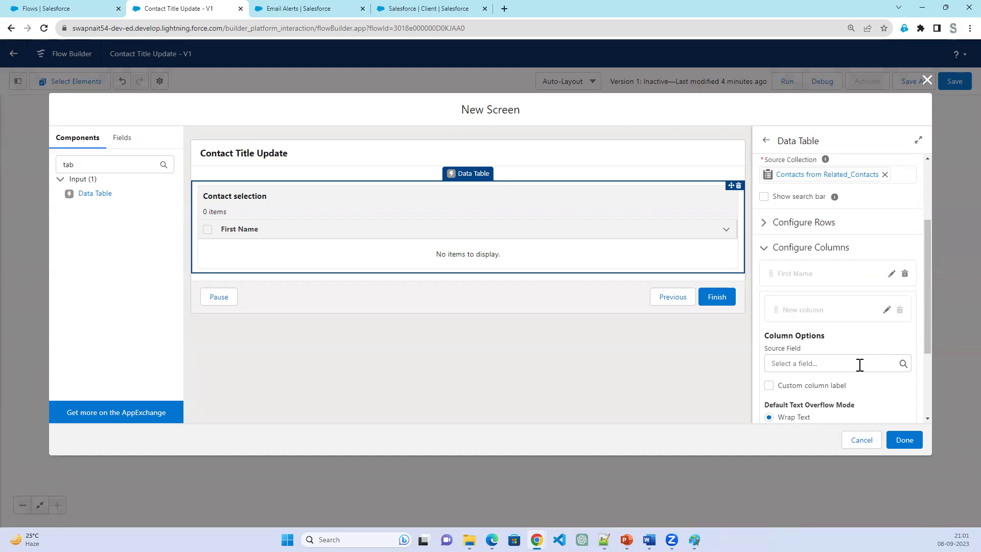
{"action": "scroll", "coordinate": [859, 363], "scroll_direction": "down", "scroll_amount": 1}
{"action": "left_click", "coordinate": [819, 314]}
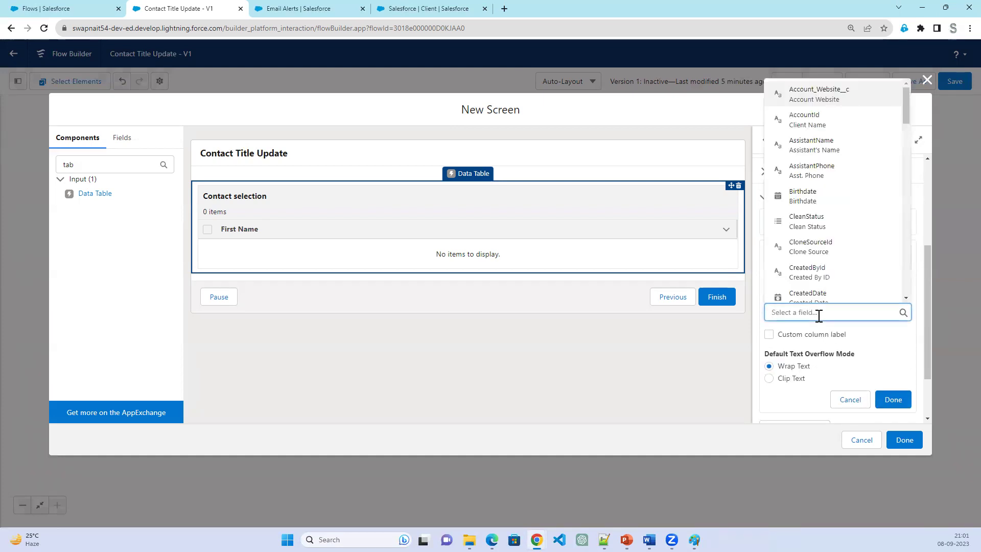
{"action": "scroll", "coordinate": [834, 226], "scroll_direction": "down", "scroll_amount": 3}
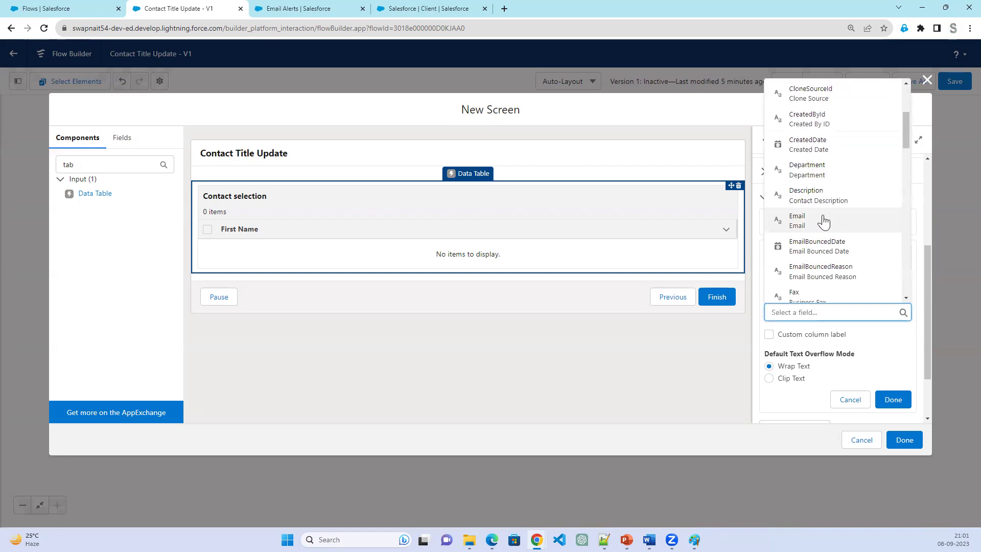
{"action": "left_click", "coordinate": [828, 223]}
{"action": "left_click", "coordinate": [895, 403]}
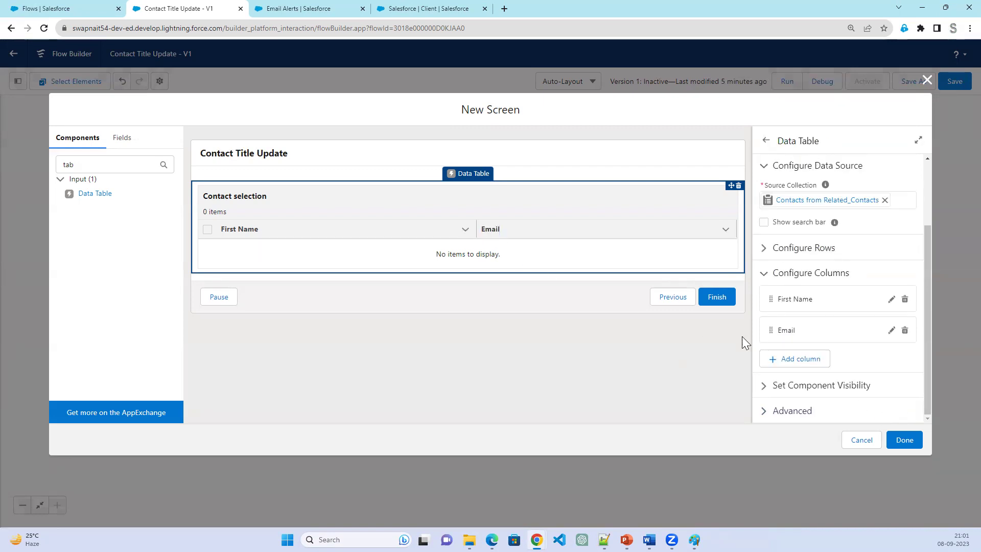
Add a third column to the data table with Department as its source field
{"action": "left_click", "coordinate": [798, 364]}
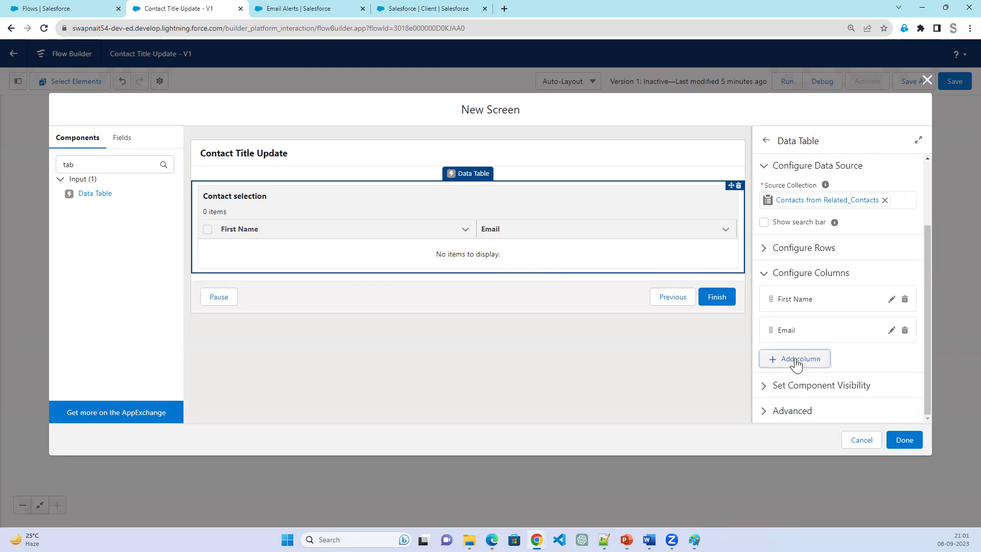
{"action": "scroll", "coordinate": [875, 386], "scroll_direction": "down", "scroll_amount": 2}
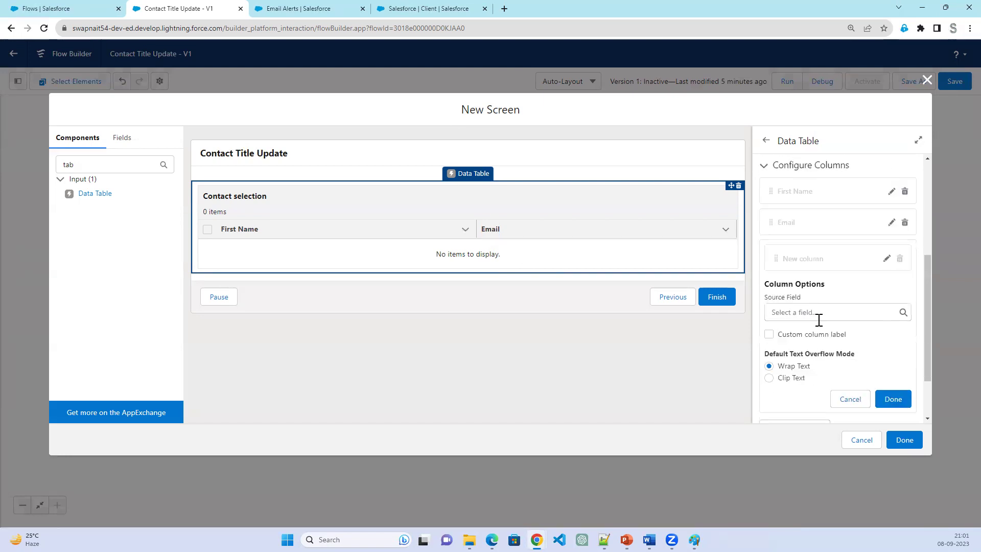
{"action": "left_click", "coordinate": [819, 319]}
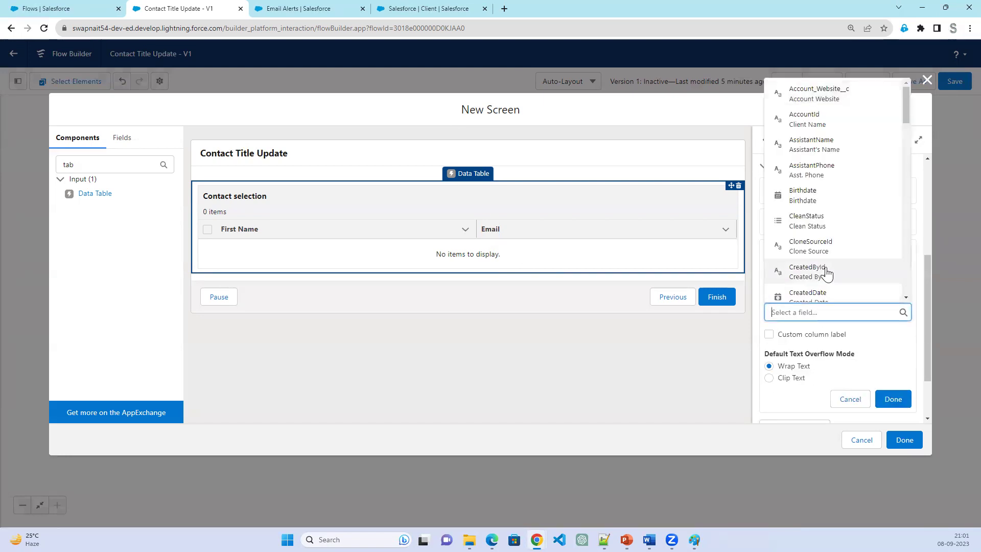
{"action": "scroll", "coordinate": [826, 274], "scroll_direction": "down", "scroll_amount": 2}
{"action": "left_click", "coordinate": [827, 273]}
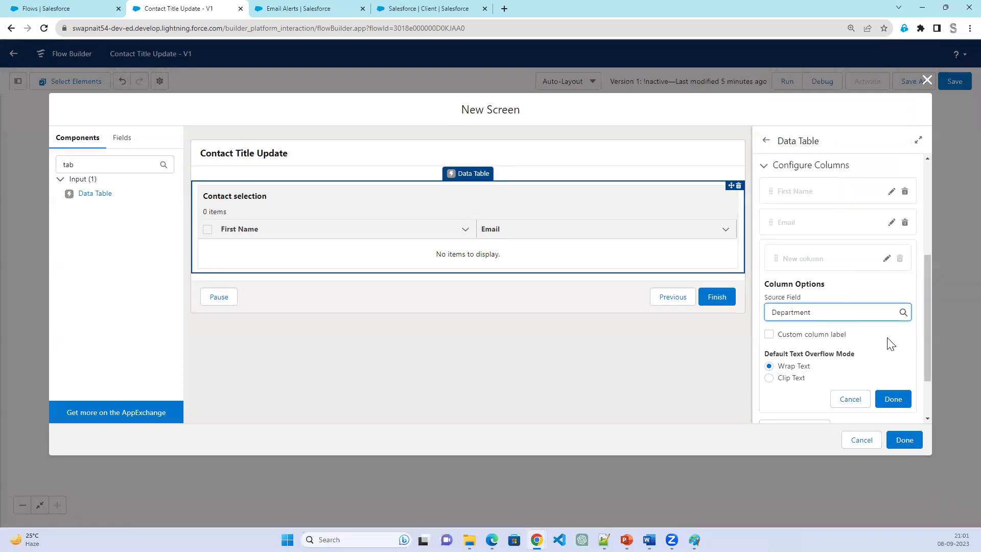
{"action": "left_click", "coordinate": [894, 399]}
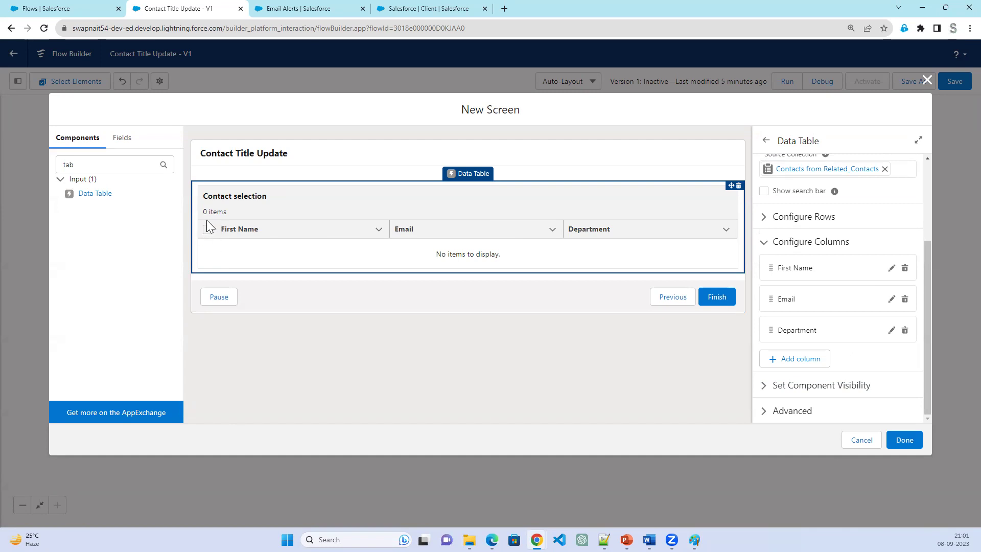
Review the data table's component visibility and advanced settings, and finish the Contact List screen
{"action": "left_click", "coordinate": [764, 392]}
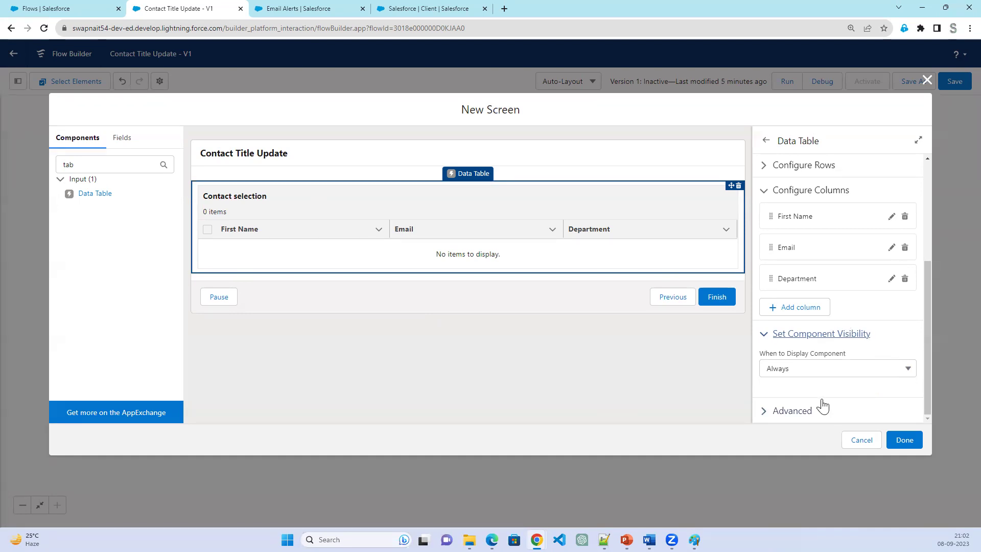
{"action": "left_click", "coordinate": [765, 412]}
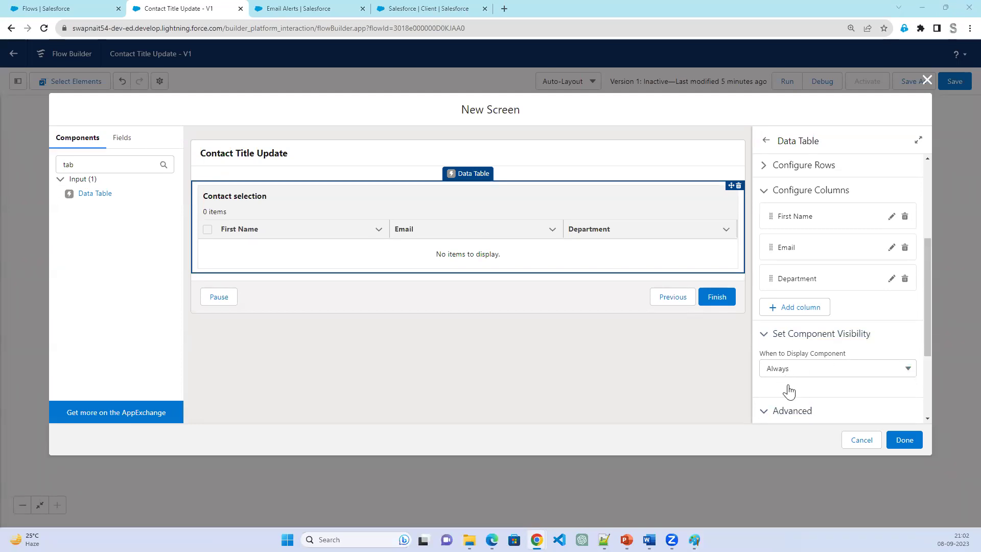
{"action": "scroll", "coordinate": [791, 387], "scroll_direction": "down", "scroll_amount": 3}
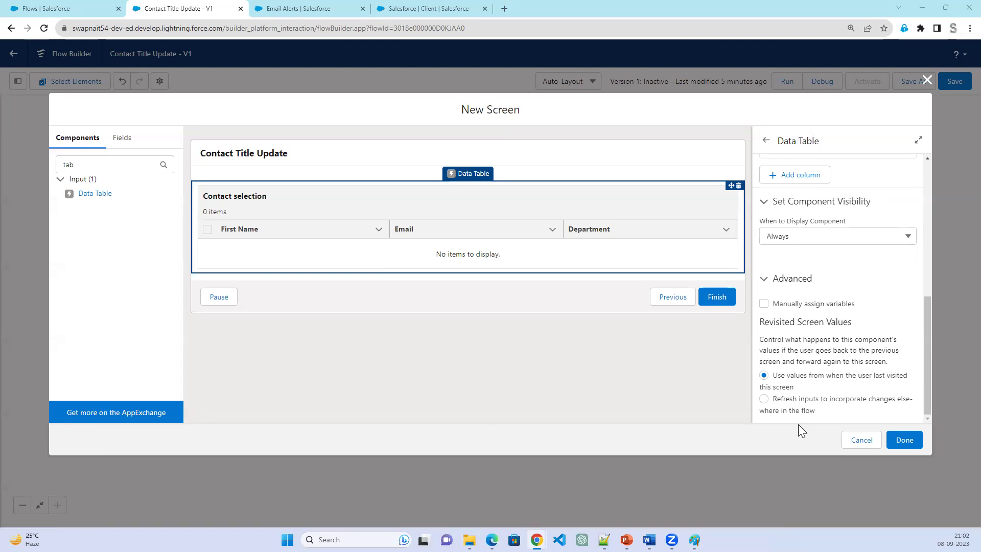
{"action": "left_click", "coordinate": [894, 438]}
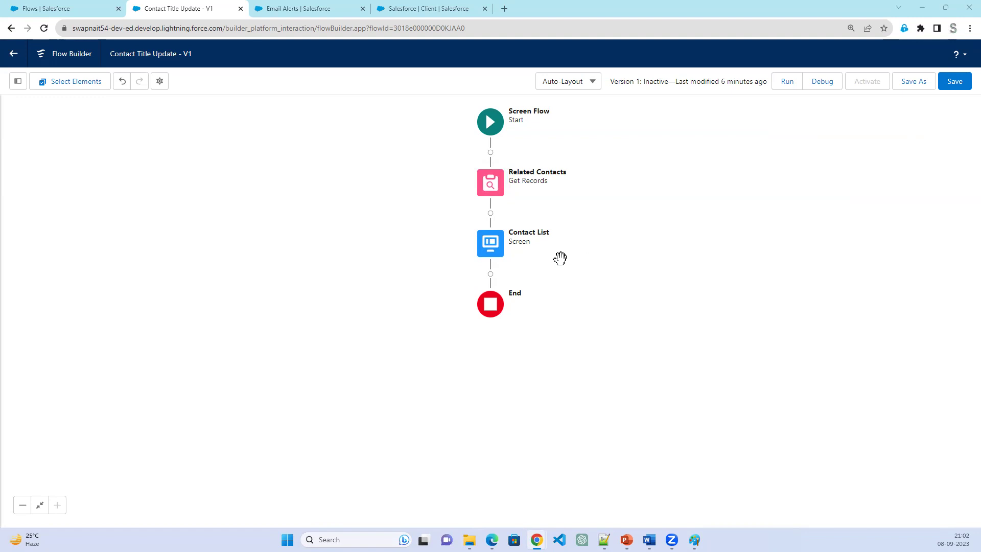
Switch to the Paint flow diagram, underline the Update Element label, and return to the flow
{"action": "key", "text": "alt+Tab"}
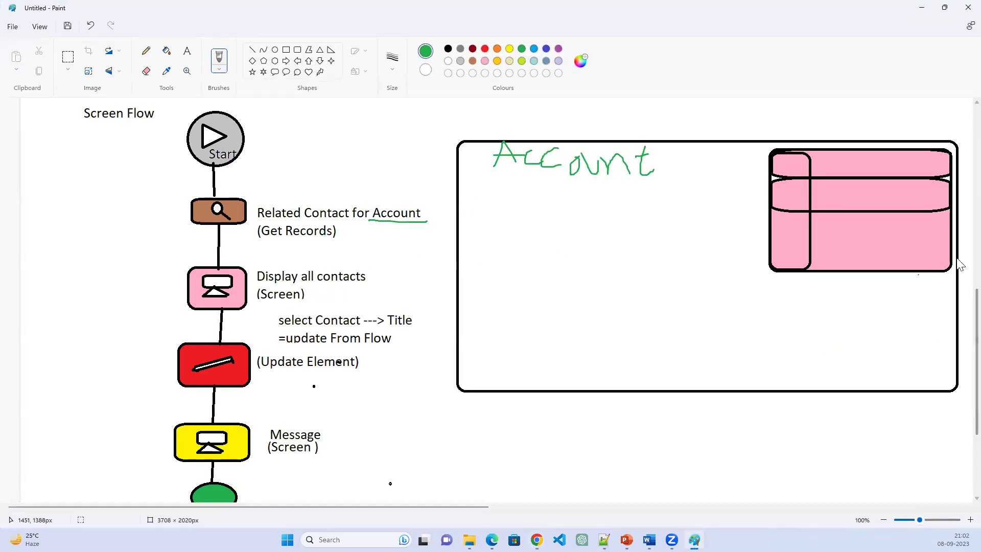
{"action": "scroll", "coordinate": [960, 124], "scroll_direction": "up", "scroll_amount": 6}
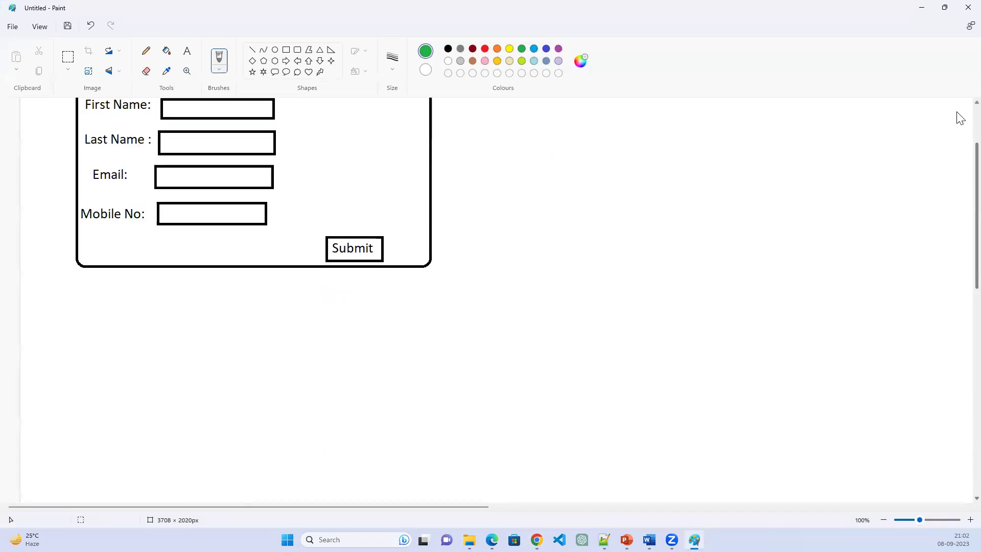
{"action": "scroll", "coordinate": [957, 115], "scroll_direction": "down", "scroll_amount": 6}
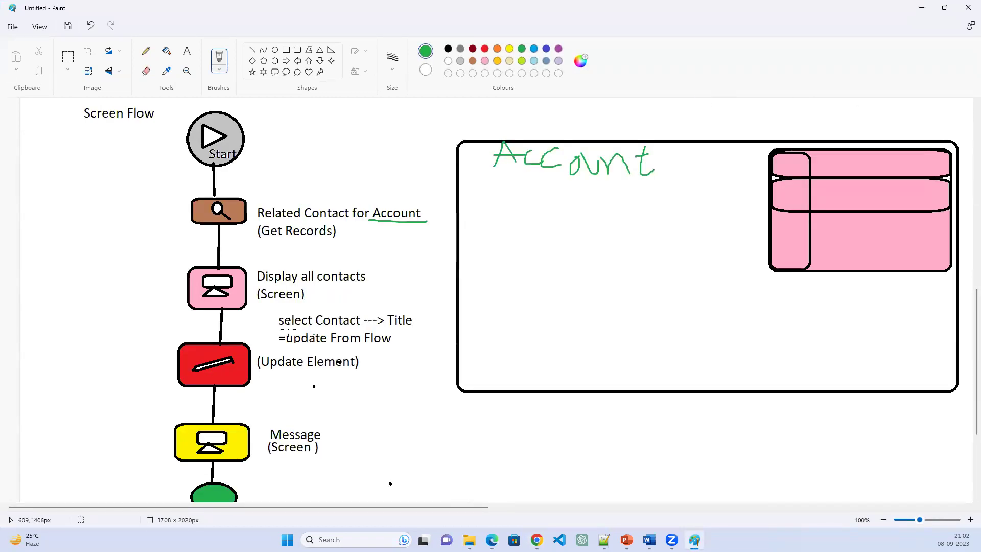
{"action": "left_click_drag", "start_coordinate": [255, 377], "coordinate": [337, 381]}
{"action": "left_click", "coordinate": [921, 8]}
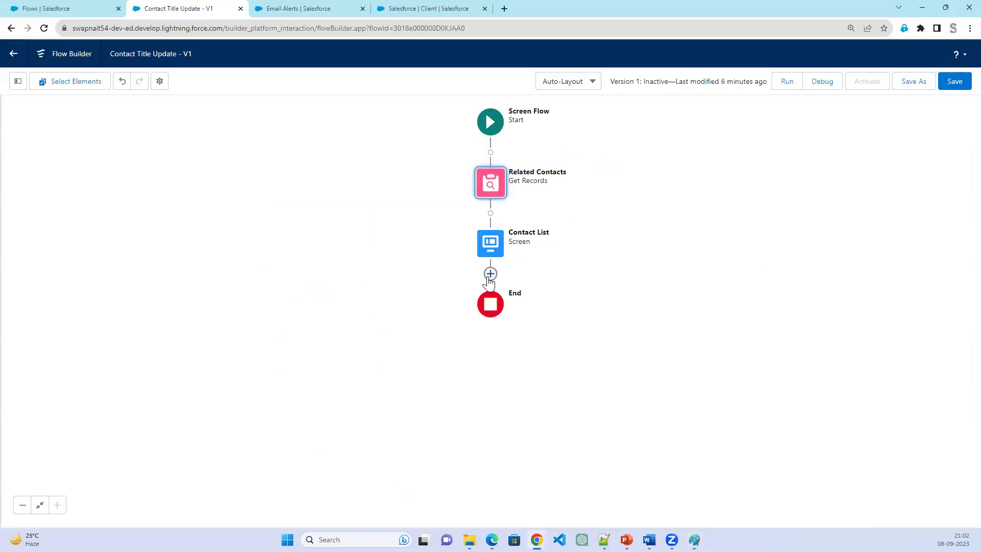
Add an Update Records element after the Contact List screen, labelled Update Selected Contact
{"action": "left_click", "coordinate": [490, 274]}
{"action": "scroll", "coordinate": [486, 400], "scroll_direction": "down", "scroll_amount": 5}
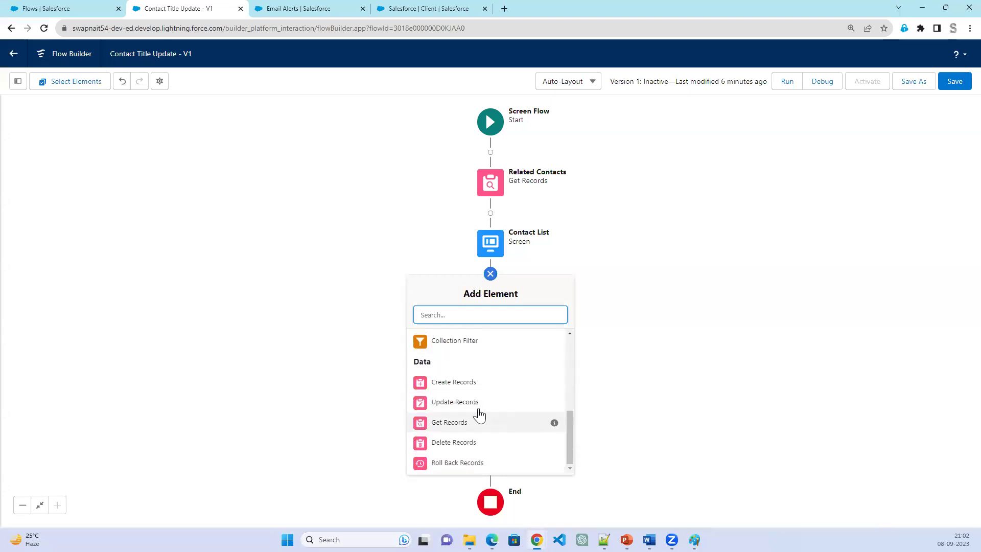
{"action": "left_click", "coordinate": [471, 403]}
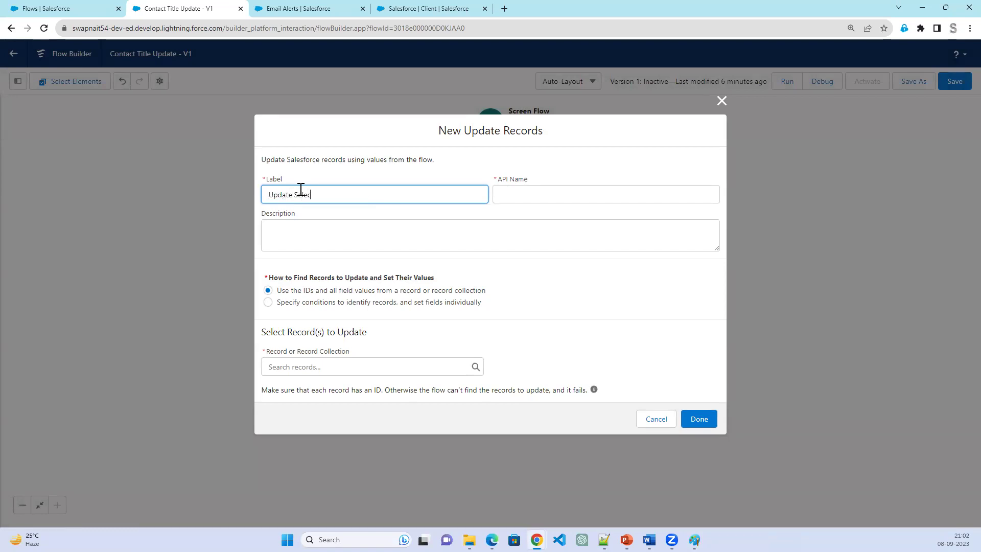
{"action": "type", "text": "Update Selected Contact"}
{"action": "key", "text": "Tab"}
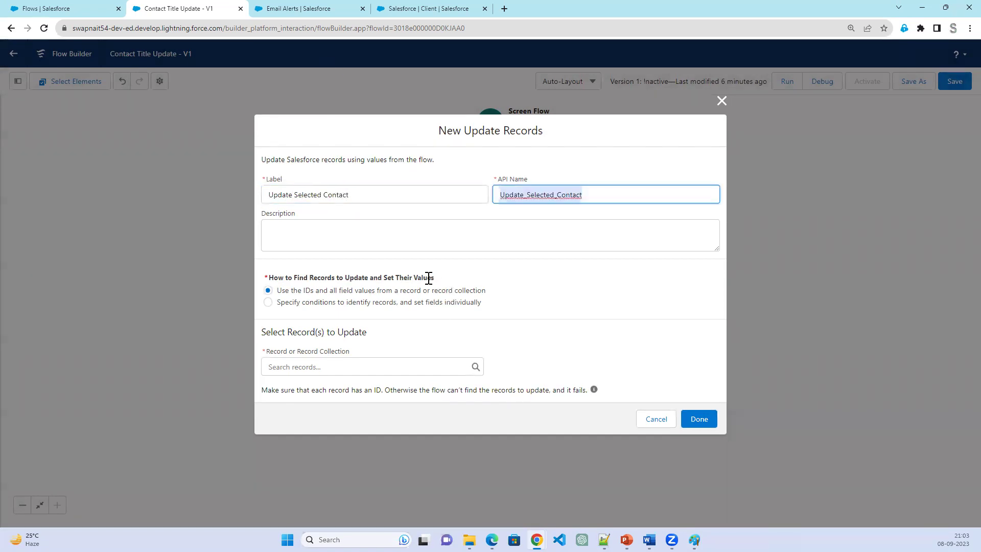
Set the update element to specify conditions and set fields individually, with Contact as the object
{"action": "left_click_drag", "start_coordinate": [279, 290], "coordinate": [314, 296]}
{"action": "left_click_drag", "start_coordinate": [381, 293], "coordinate": [493, 299]}
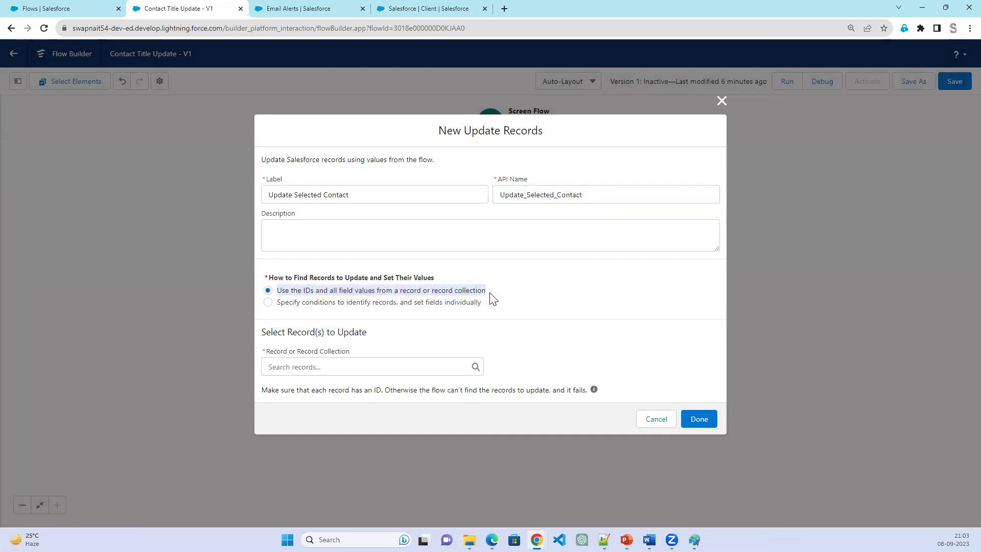
{"action": "left_click", "coordinate": [463, 305]}
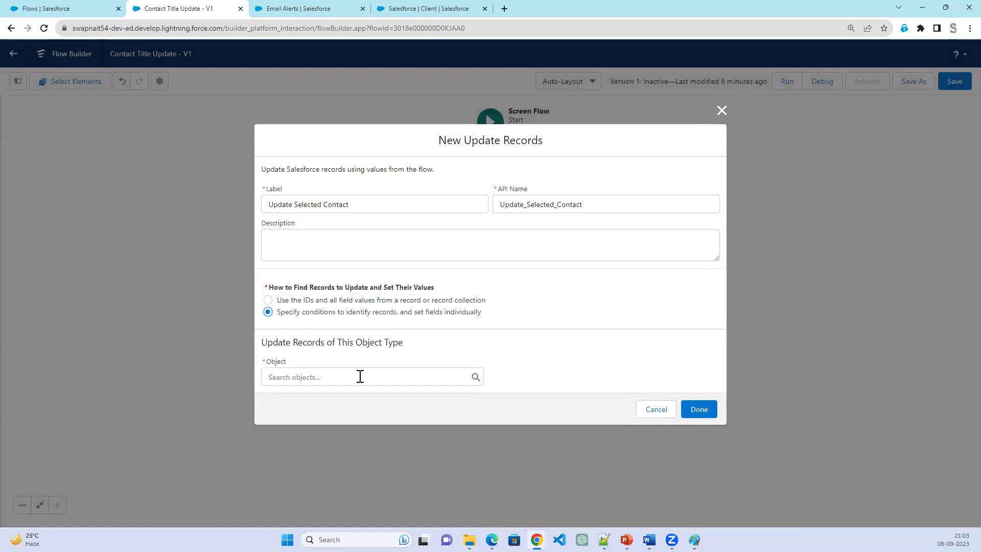
{"action": "left_click", "coordinate": [359, 377]}
{"action": "type", "text": "Obj"}
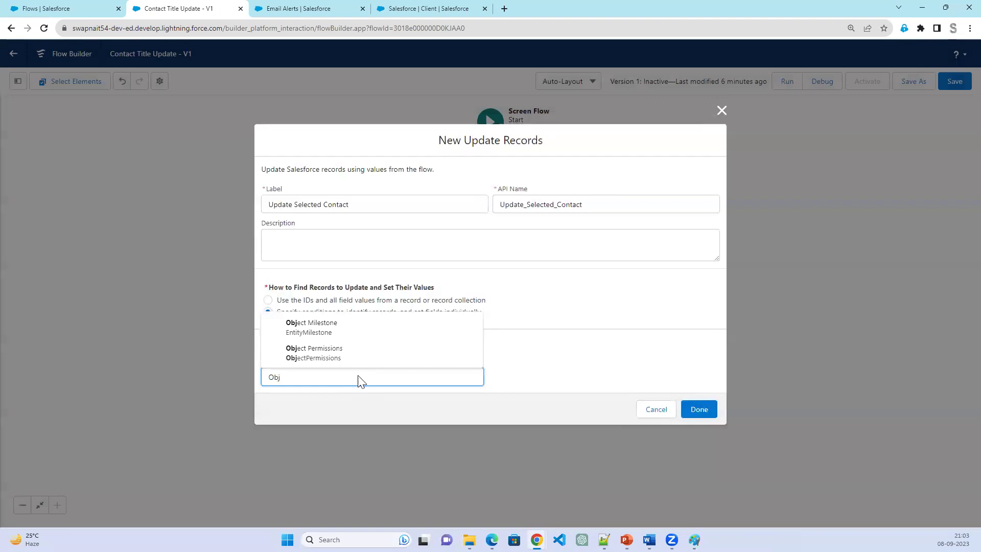
{"action": "key", "text": "BackSpace"}
{"action": "key", "text": "BackSpace"}
{"action": "key", "text": "BackSpace"}
{"action": "type", "text": "Co"}
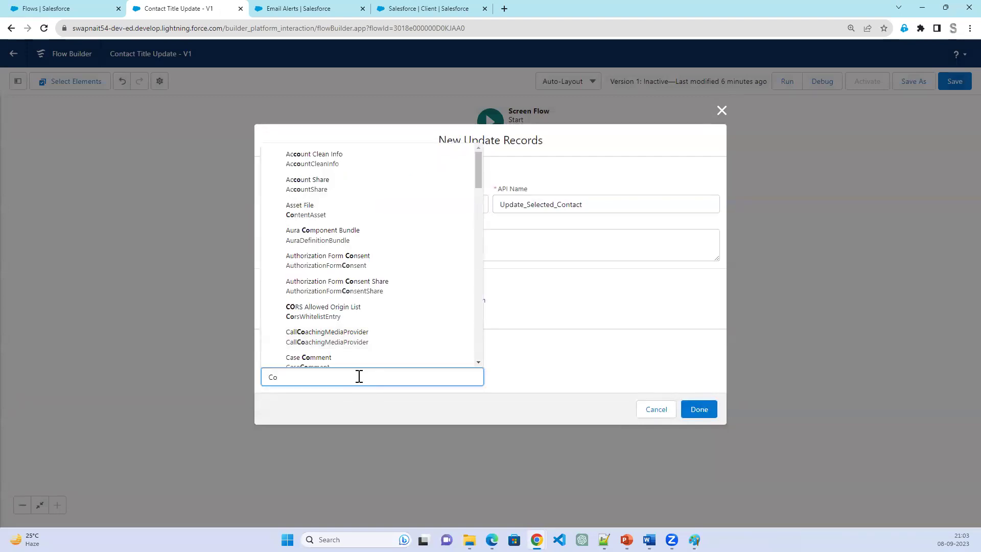
{"action": "type", "text": "nt"}
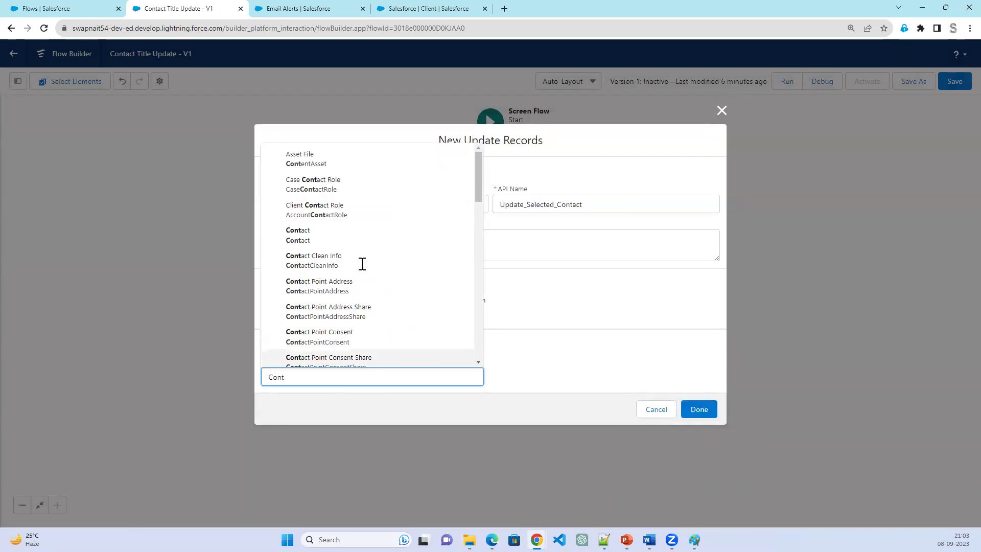
{"action": "left_click", "coordinate": [302, 235]}
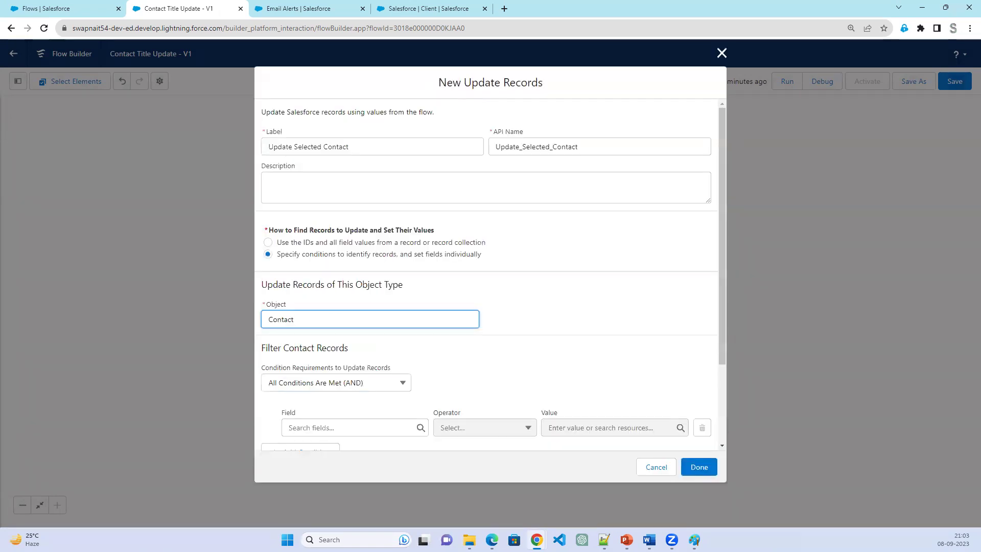
Filter the contact records where Id equals the Id of the first selected row in the Contact_selection data table
{"action": "scroll", "coordinate": [385, 400], "scroll_direction": "down", "scroll_amount": 3}
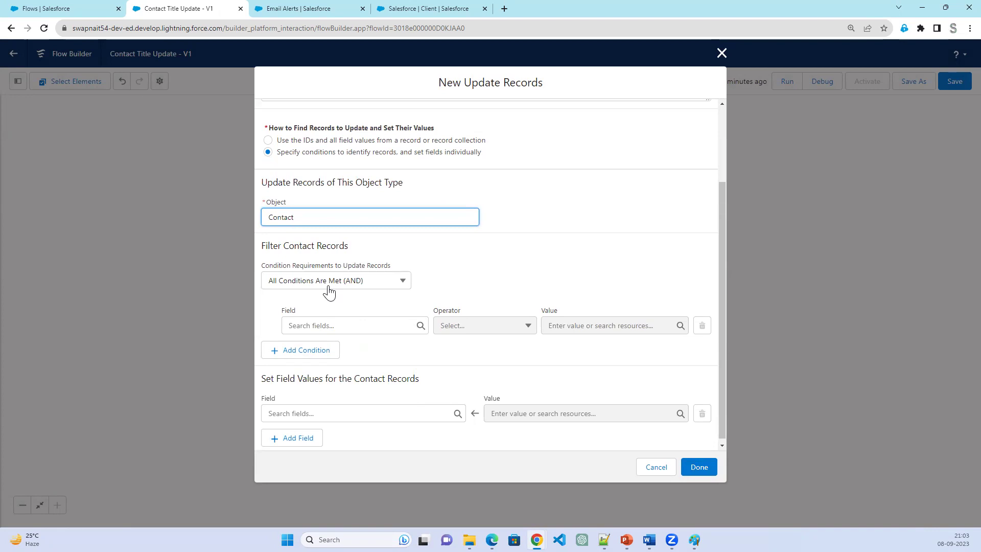
{"action": "left_click", "coordinate": [340, 333]}
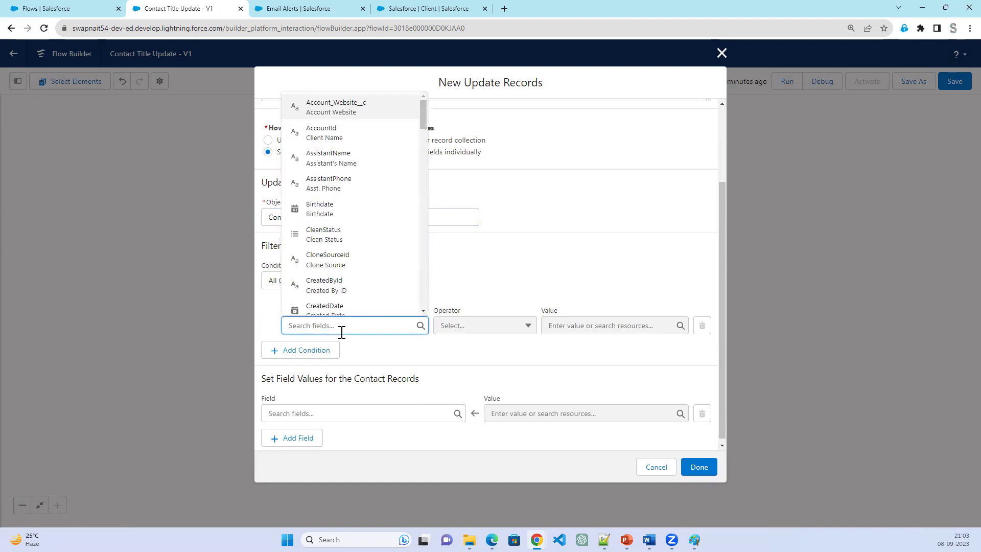
{"action": "type", "text": "Id"}
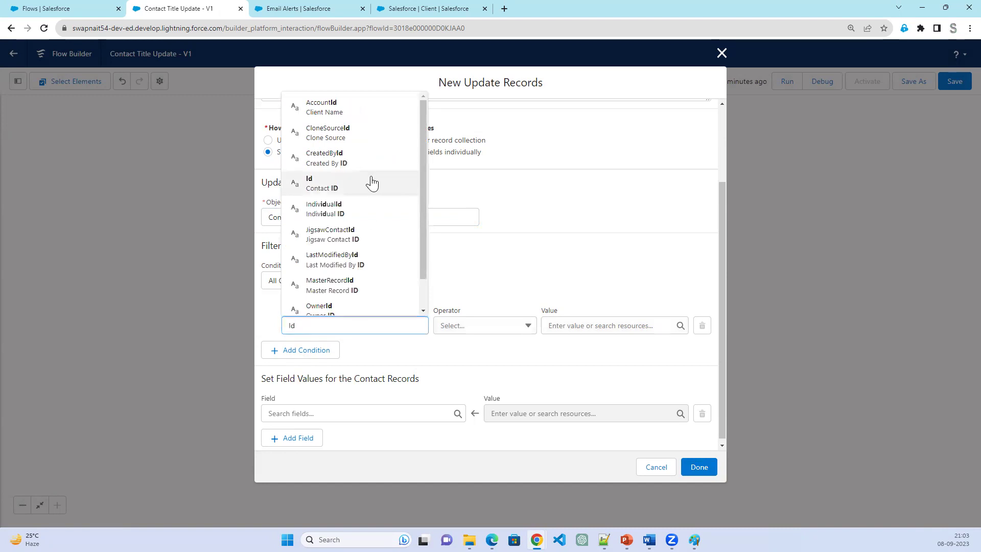
{"action": "left_click", "coordinate": [371, 183]}
{"action": "left_click", "coordinate": [578, 322]}
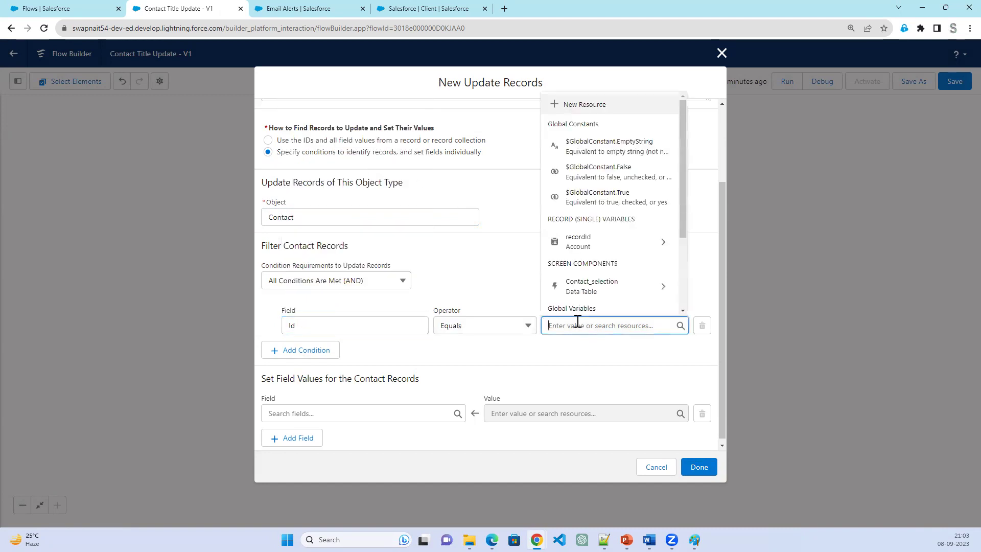
{"action": "left_click", "coordinate": [613, 286]}
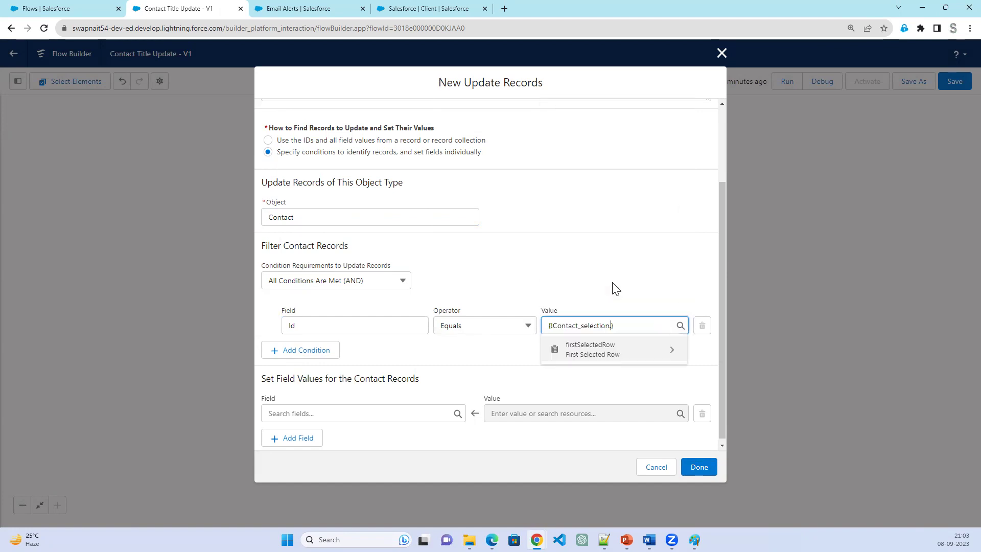
{"action": "left_click", "coordinate": [614, 351]}
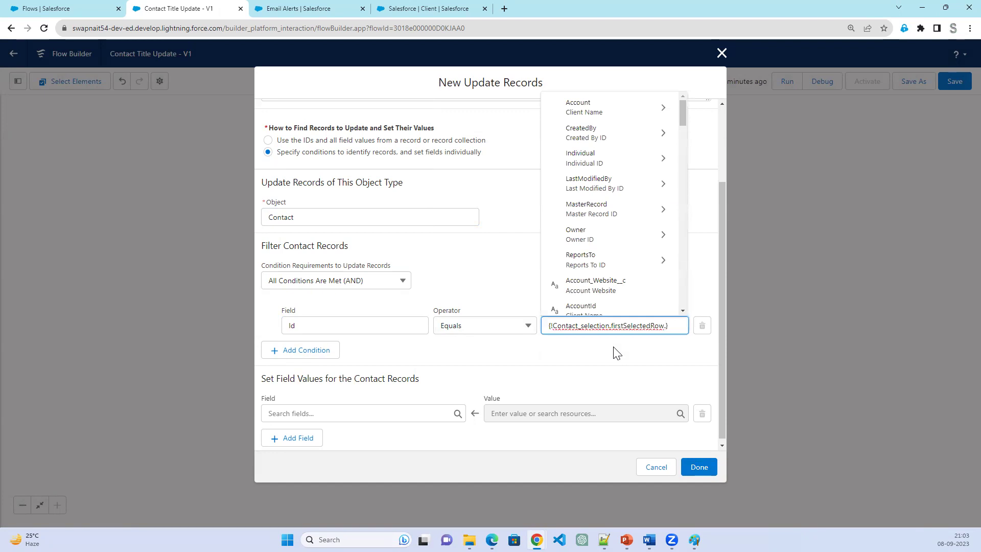
{"action": "scroll", "coordinate": [613, 278], "scroll_direction": "down", "scroll_amount": 3}
{"action": "scroll", "coordinate": [613, 286], "scroll_direction": "down", "scroll_amount": 5}
{"action": "scroll", "coordinate": [613, 290], "scroll_direction": "down", "scroll_amount": 1}
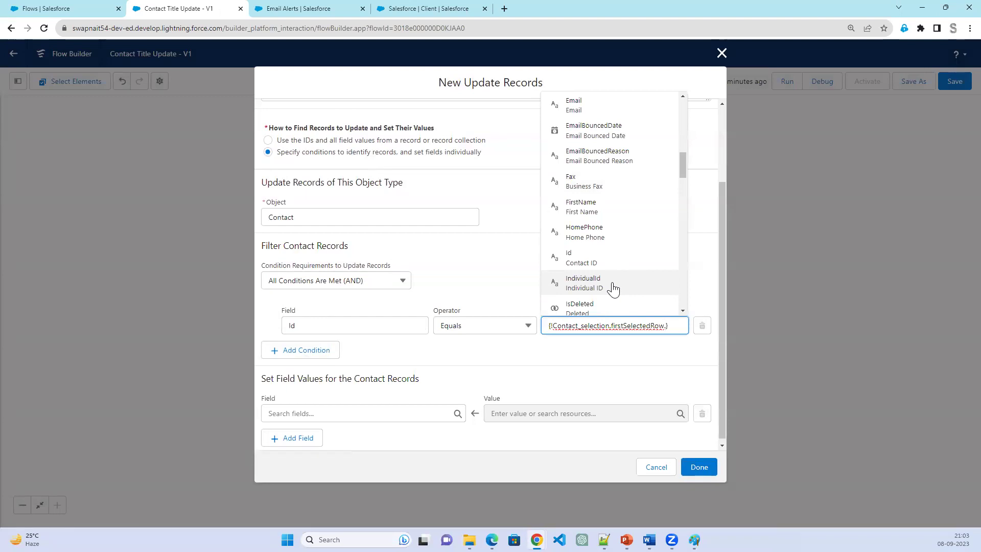
{"action": "scroll", "coordinate": [613, 286], "scroll_direction": "down", "scroll_amount": 1}
{"action": "left_click", "coordinate": [600, 213]}
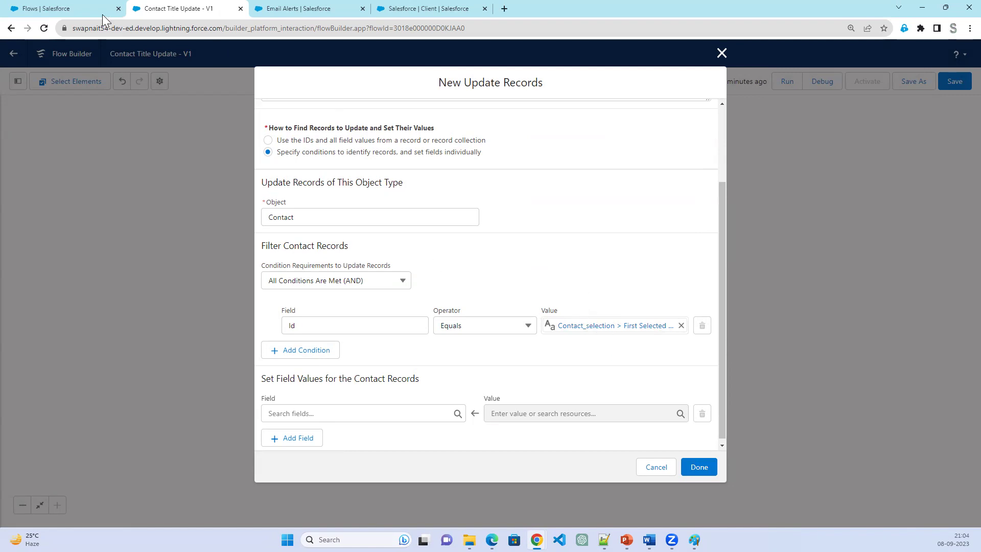
Switch to the Paint diagram, draw a row line and a selection mark in the pink table sketch, and return to the flow
{"action": "left_click", "coordinate": [695, 540]}
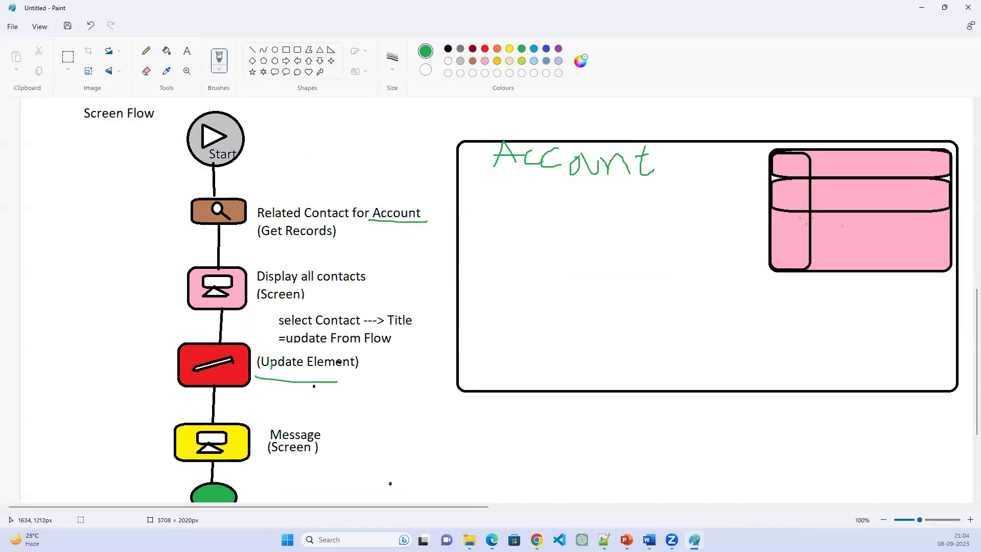
{"action": "left_click_drag", "start_coordinate": [770, 237], "coordinate": [948, 245]}
{"action": "mouse_move", "coordinate": [783, 221]}
{"action": "left_mouse_down"}
{"action": "mouse_move", "coordinate": [801, 214]}
{"action": "mouse_move", "coordinate": [794, 239]}
{"action": "mouse_move", "coordinate": [793, 212]}
{"action": "left_mouse_up"}
{"action": "left_click", "coordinate": [924, 9]}
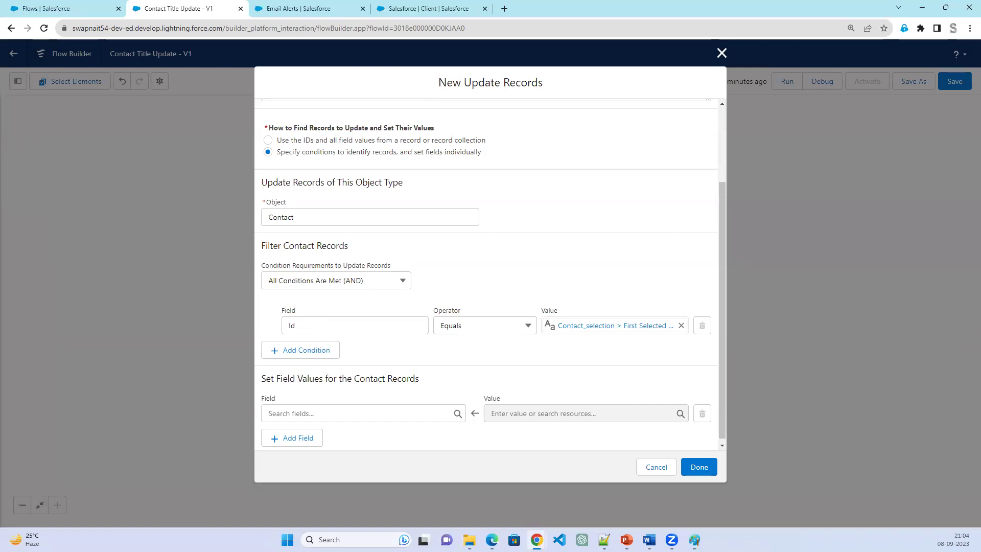
Set the contact's Title field to "Updated from Flow" and finish the Update Selected Contact element
{"action": "left_click", "coordinate": [390, 413]}
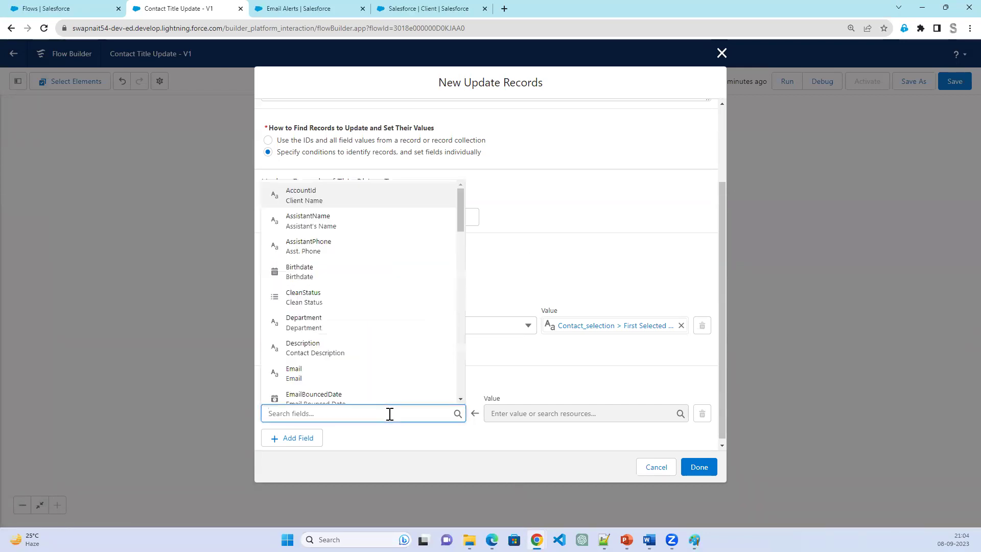
{"action": "type", "text": "Ti"}
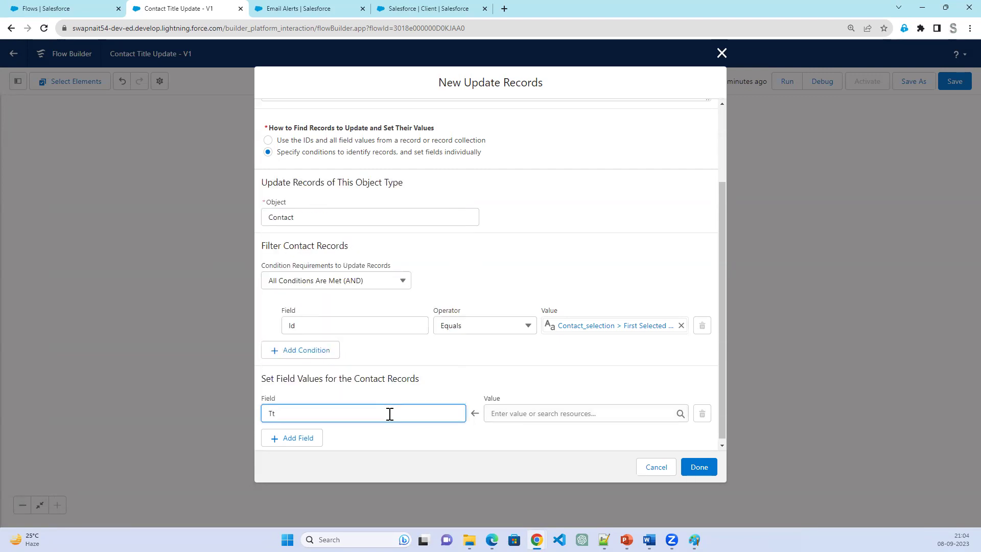
{"action": "key", "text": "BackSpace"}
{"action": "type", "text": "it"}
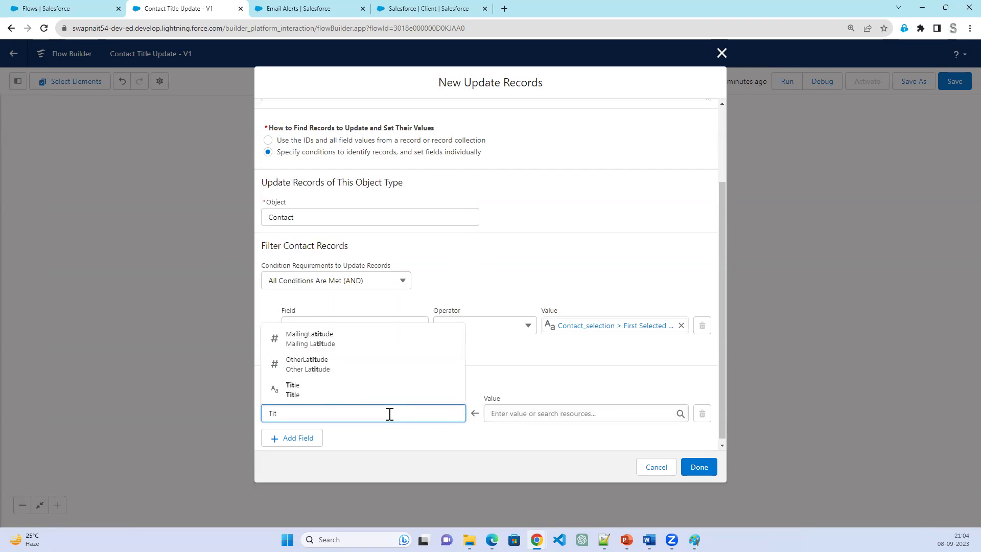
{"action": "left_click", "coordinate": [388, 388]}
{"action": "left_click", "coordinate": [517, 413]}
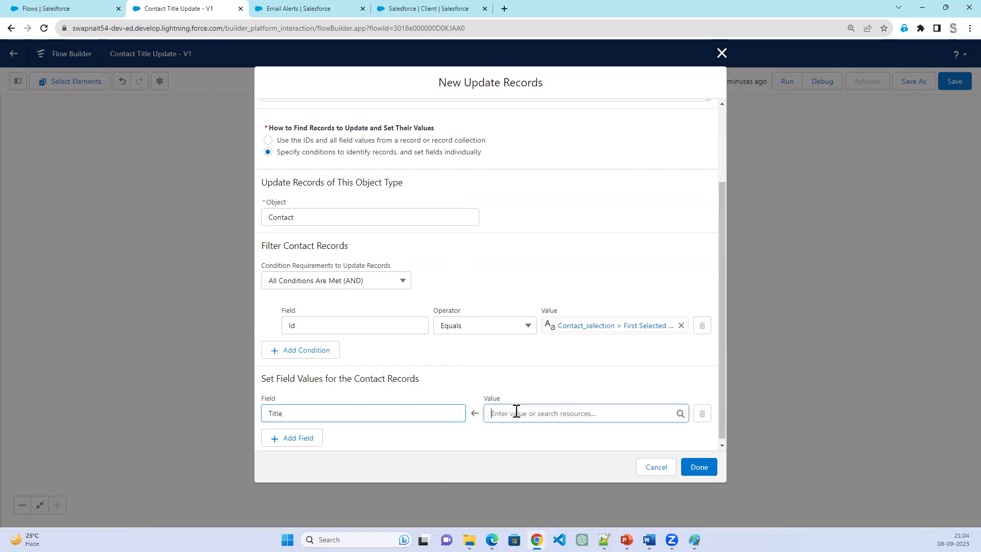
{"action": "type", "text": "Updated from Flow"}
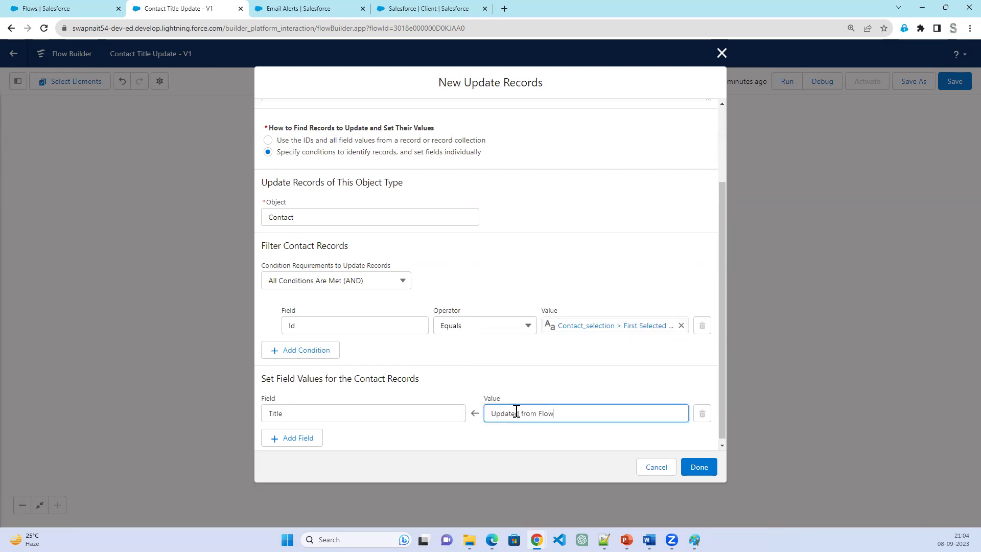
{"action": "left_click", "coordinate": [700, 467]}
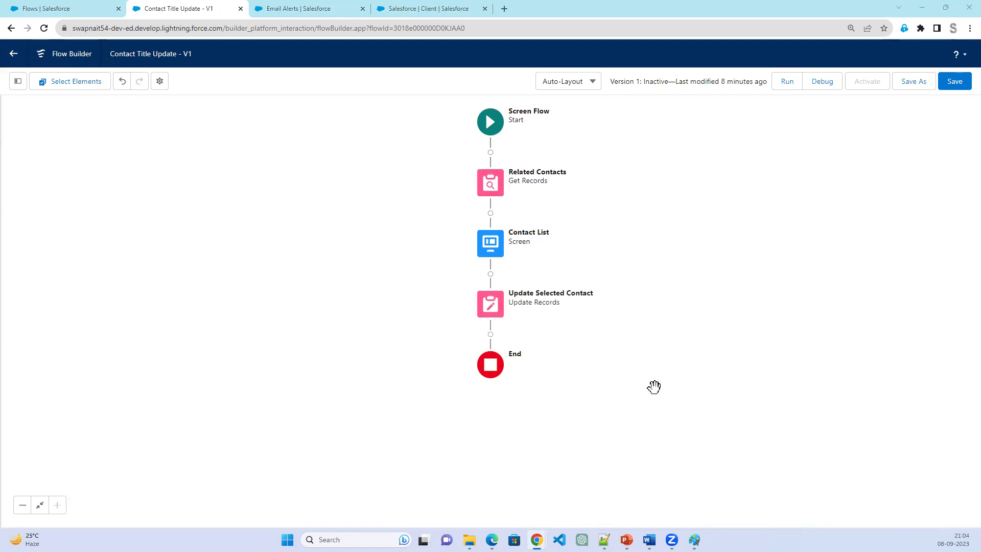
Add a Screen element after Update Selected Contact, labelled Success Message
{"action": "left_click", "coordinate": [491, 335]}
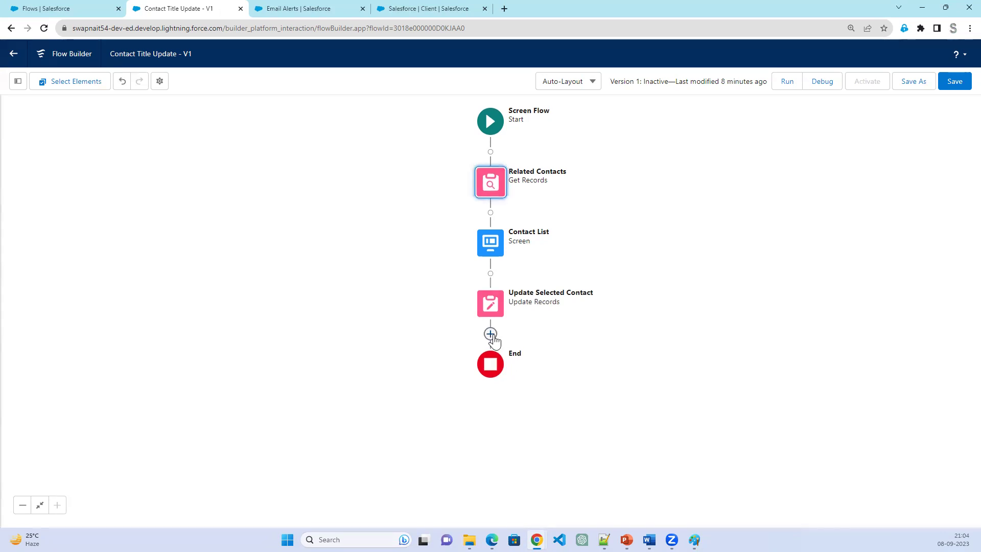
{"action": "left_click", "coordinate": [492, 336]}
{"action": "left_click", "coordinate": [442, 439]}
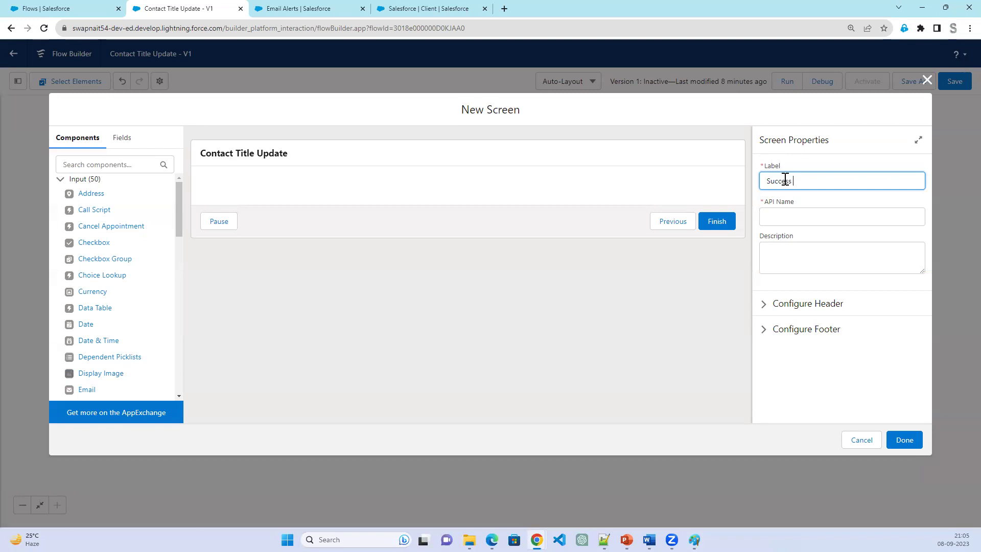
{"action": "type", "text": "Message"}
{"action": "key", "text": "Tab"}
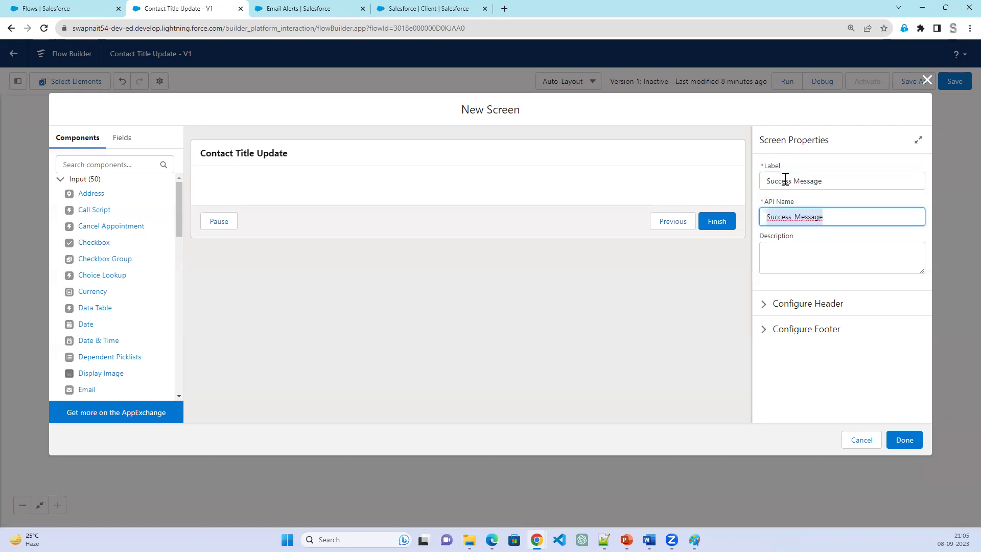
Find the Display Text component and place it on the Success Message screen
{"action": "left_click", "coordinate": [106, 166]}
{"action": "type", "text": "D"}
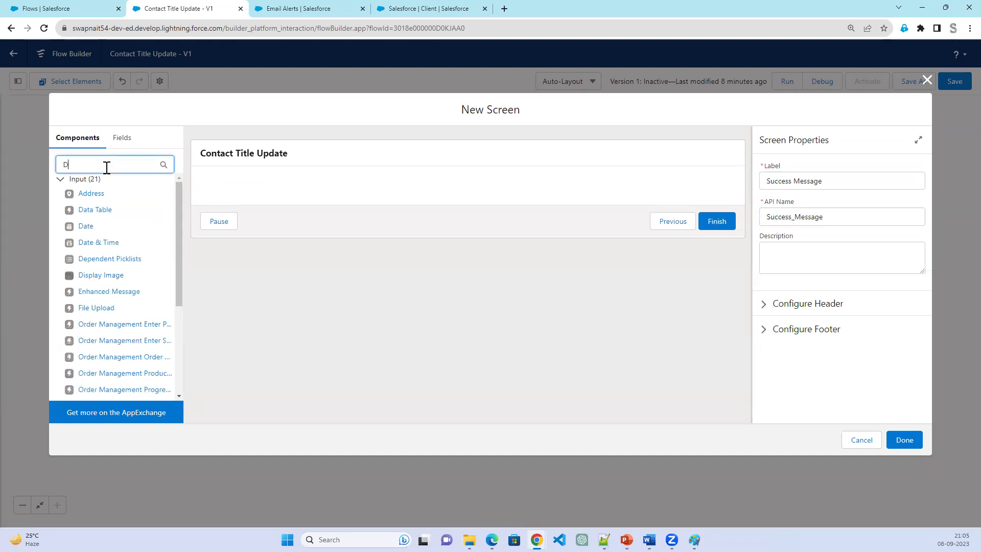
{"action": "type", "text": "i"}
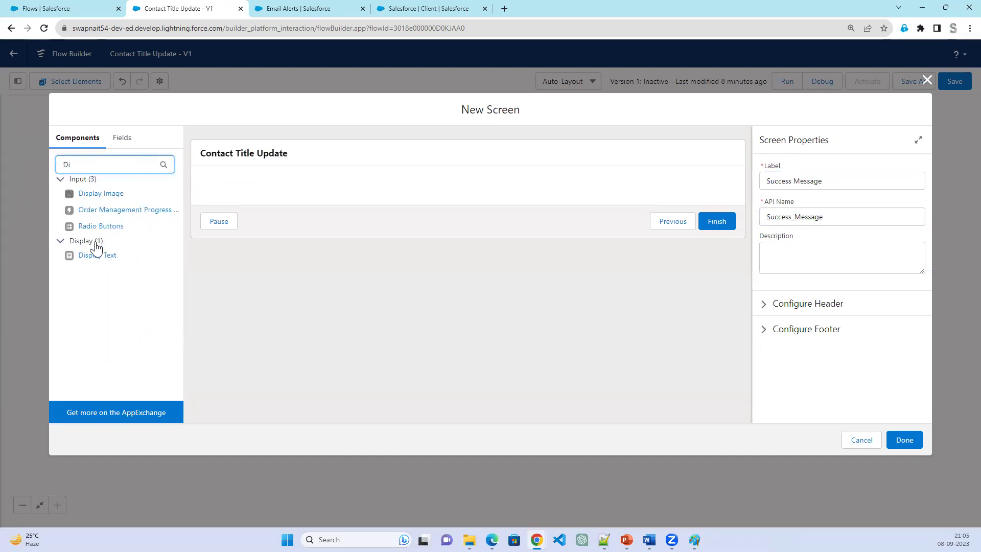
{"action": "left_click_drag", "start_coordinate": [96, 260], "coordinate": [256, 192]}
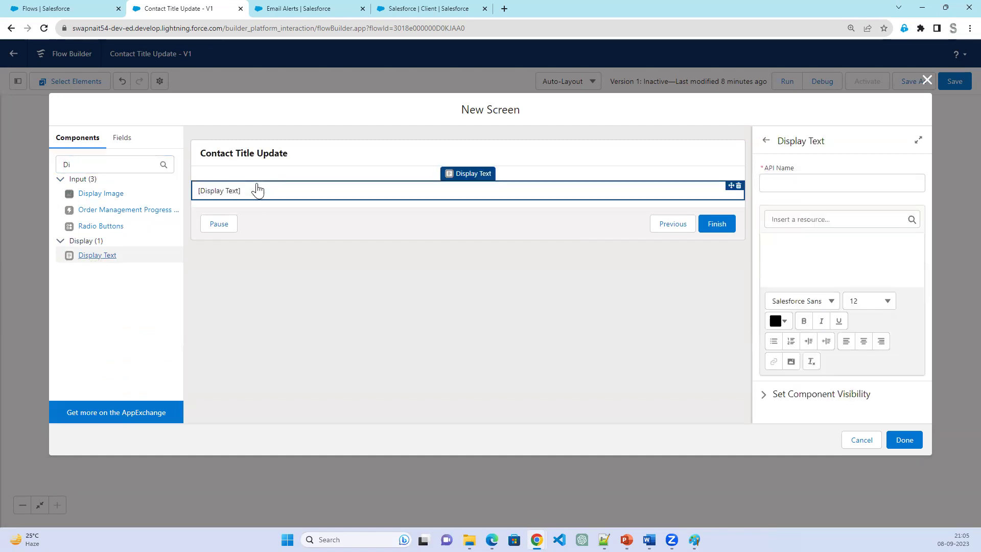
Give the Display Text component the API name Message and begin its text with "The Contact Name"
{"action": "left_click", "coordinate": [806, 183]}
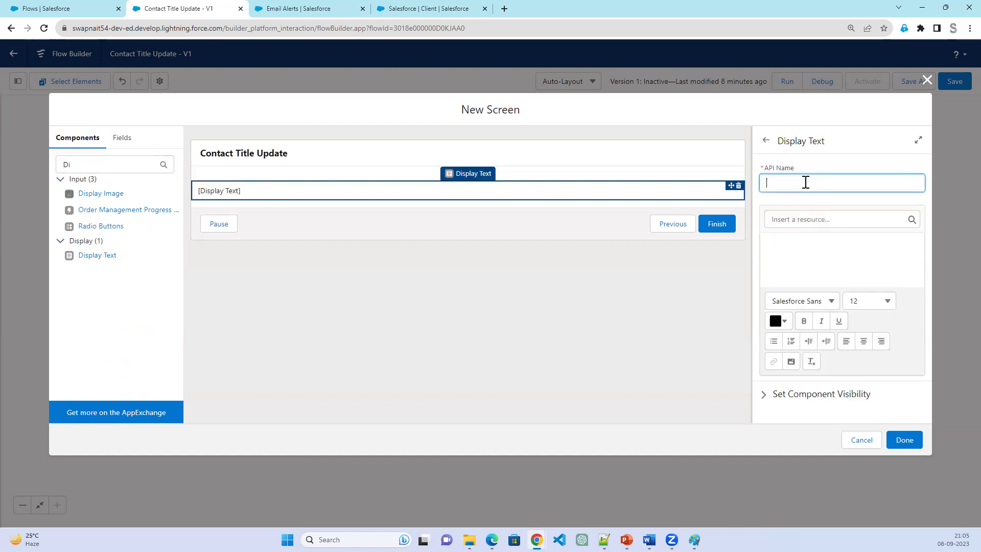
{"action": "type", "text": "Message"}
{"action": "left_click", "coordinate": [784, 254]}
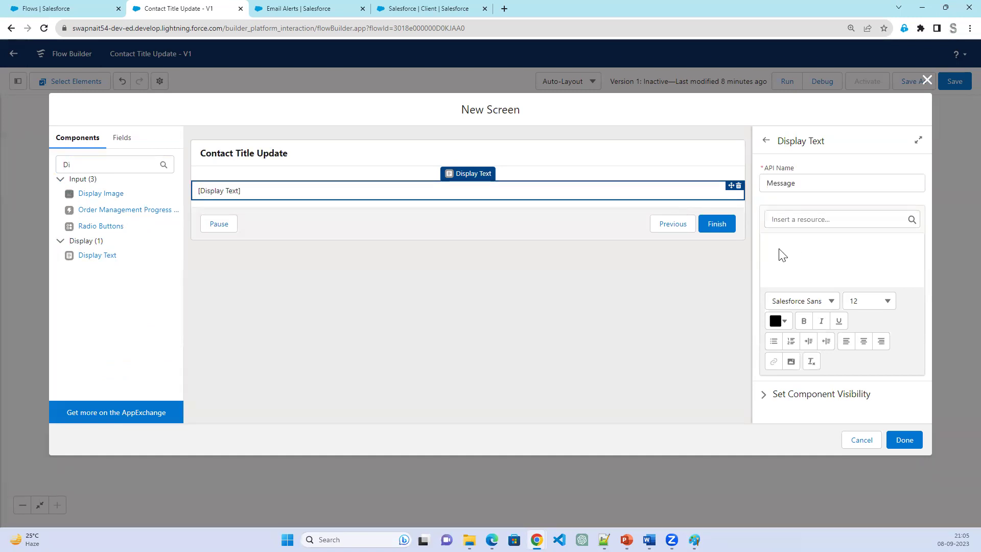
{"action": "type", "text": "T"}
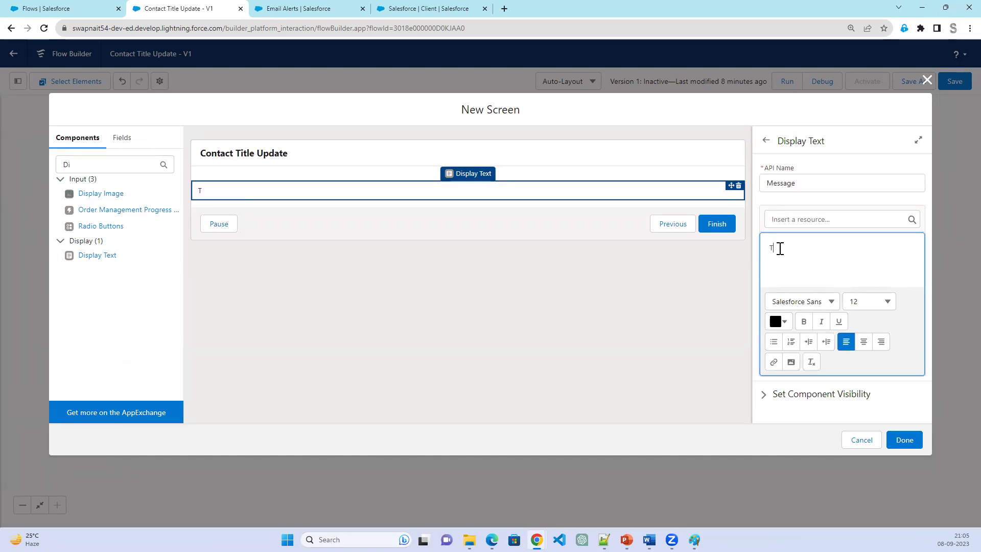
{"action": "type", "text": "he Contact Name"}
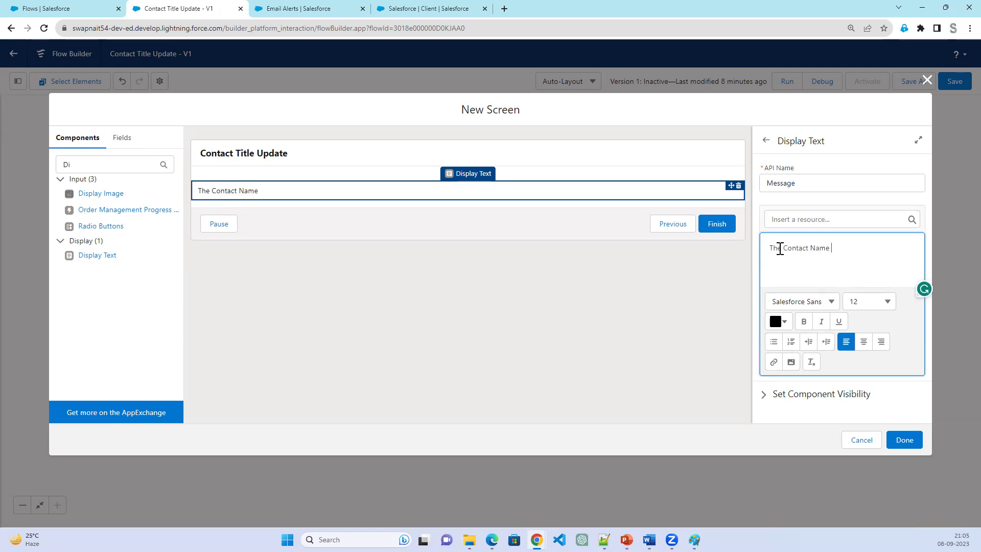
Insert the selectedRows resource of Contact_selection after "The Contact Name" and follow it with a comma
{"action": "left_click", "coordinate": [818, 220]}
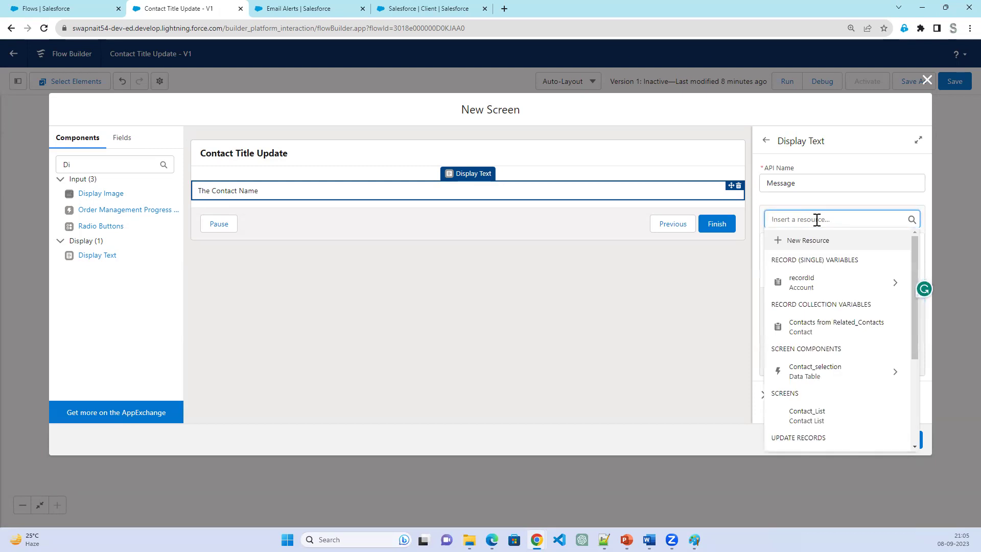
{"action": "left_click", "coordinate": [851, 371]}
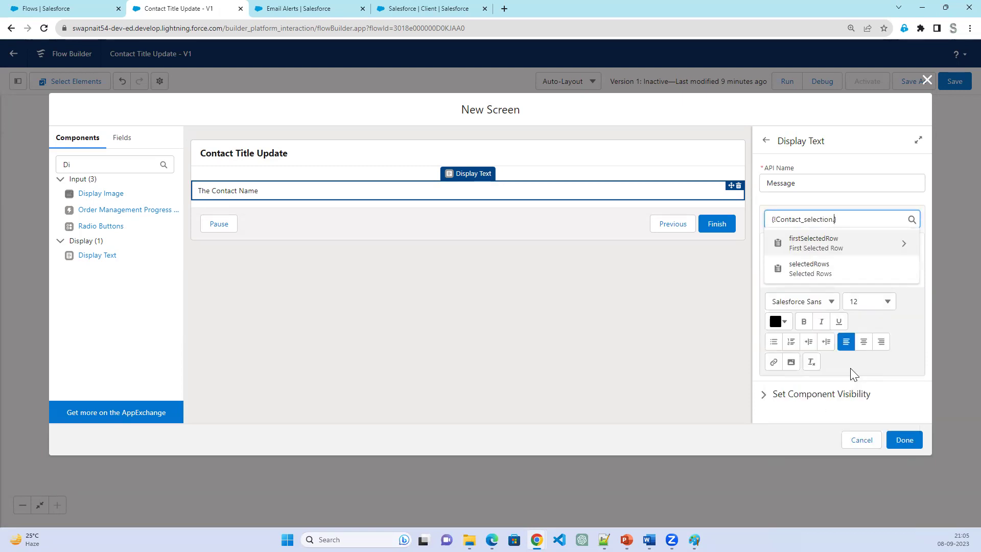
{"action": "left_click", "coordinate": [835, 271]}
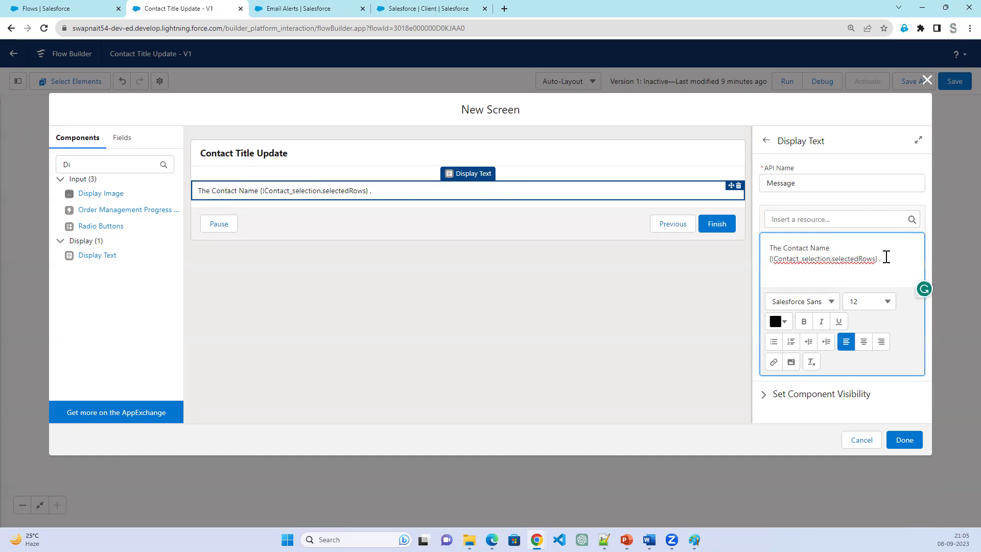
Insert the FirstName of Contact_selection's firstSelectedRow and complete the message with "has been updated the Title"
{"action": "left_click", "coordinate": [852, 220]}
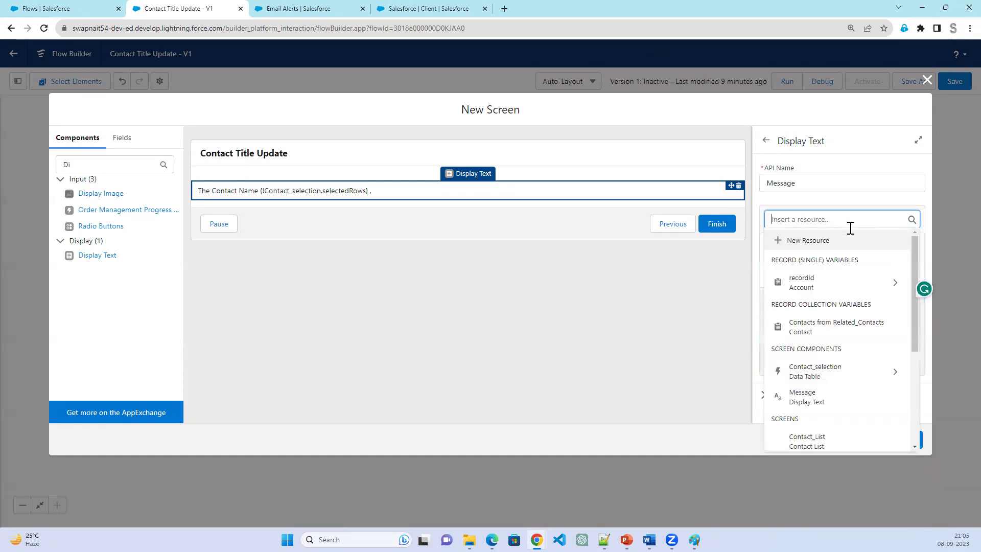
{"action": "left_click", "coordinate": [852, 366]}
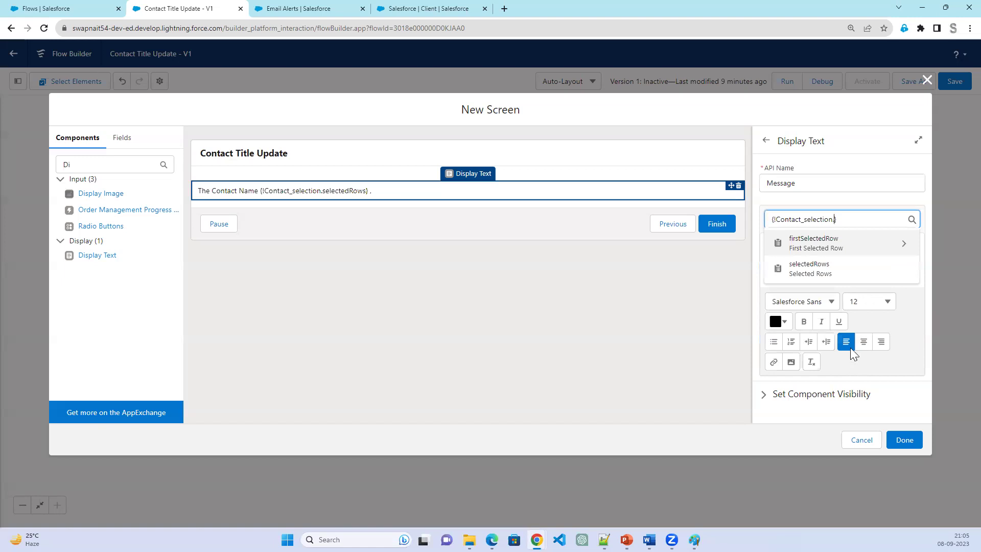
{"action": "left_click", "coordinate": [850, 250]}
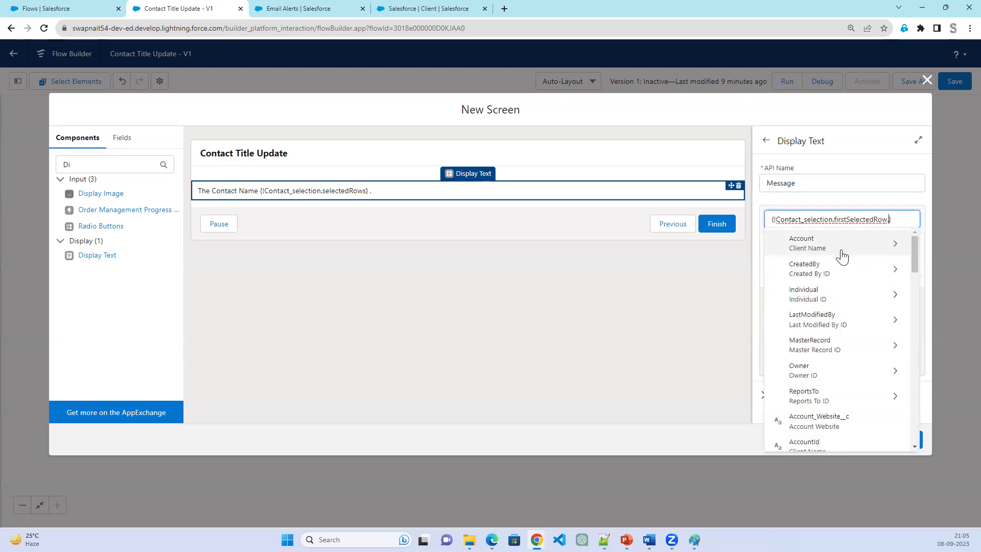
{"action": "scroll", "coordinate": [836, 389], "scroll_direction": "down", "scroll_amount": 1}
{"action": "scroll", "coordinate": [836, 389], "scroll_direction": "down", "scroll_amount": 1}
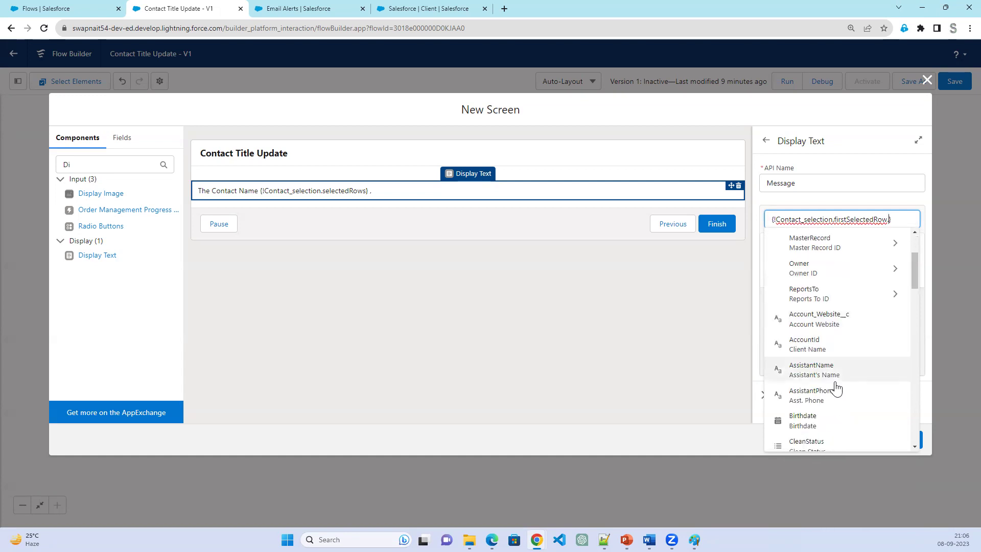
{"action": "scroll", "coordinate": [836, 389], "scroll_direction": "down", "scroll_amount": 4}
{"action": "scroll", "coordinate": [837, 389], "scroll_direction": "down", "scroll_amount": 3}
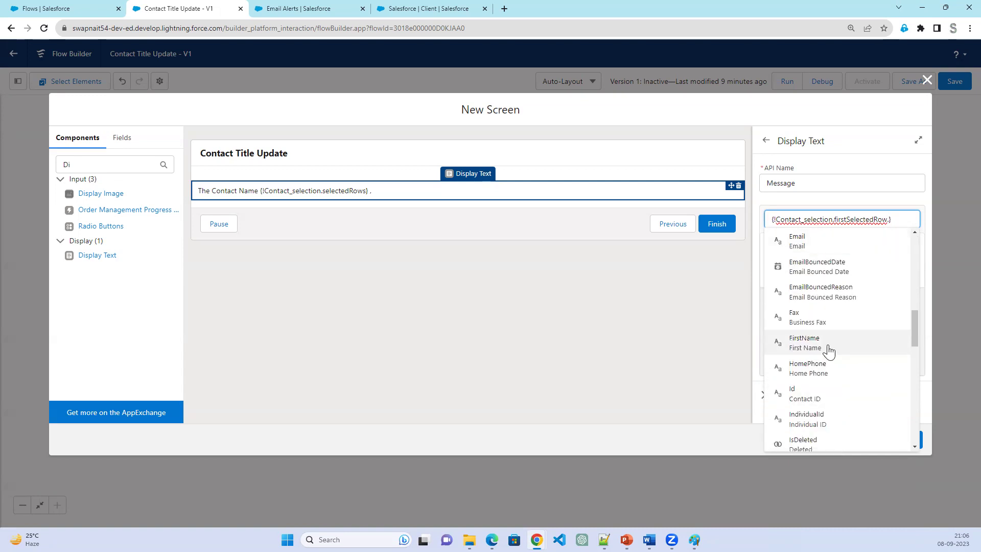
{"action": "left_click", "coordinate": [825, 350]}
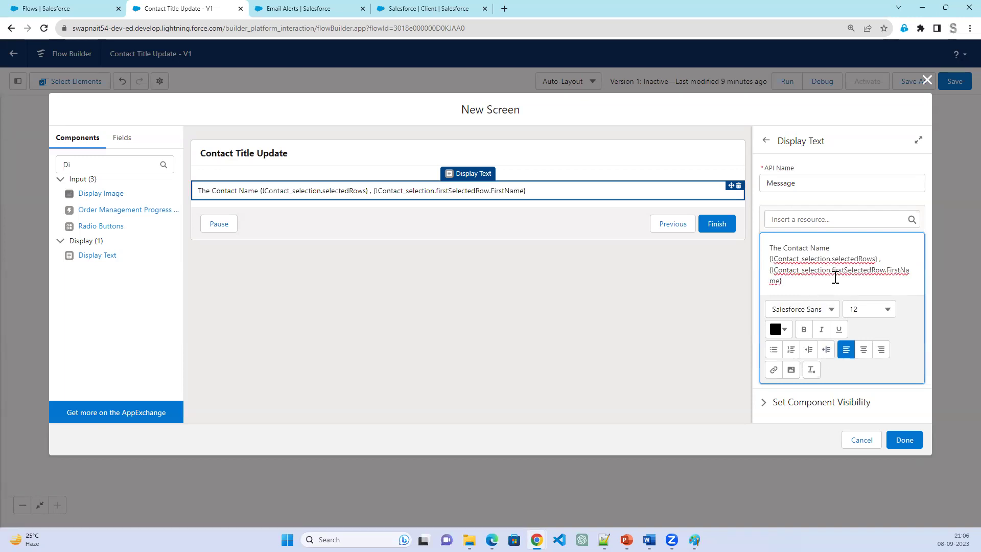
{"action": "type", "text": "has been "}
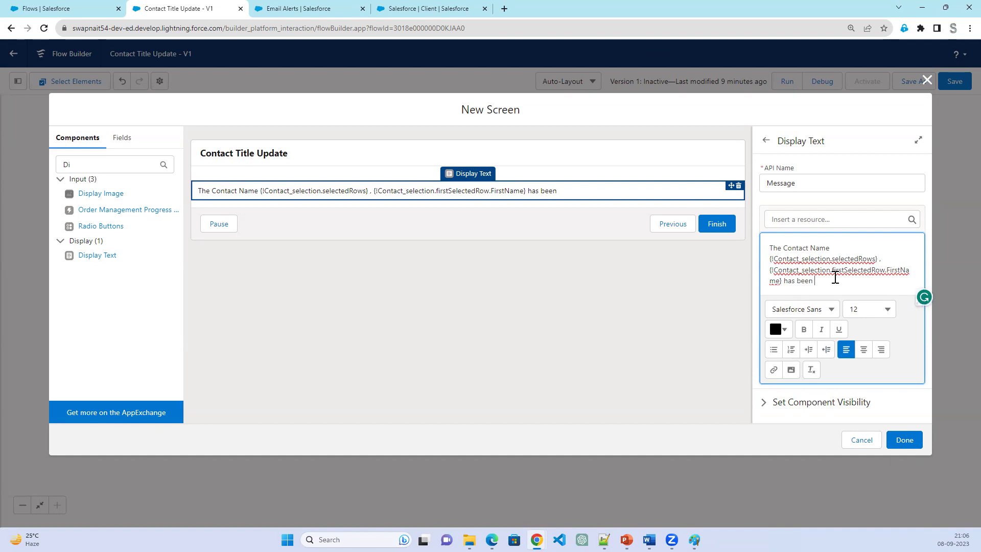
{"action": "type", "text": "updated the Title"}
Format the whole message text as bold with font size 18
{"action": "left_click_drag", "start_coordinate": [875, 280], "coordinate": [763, 246]}
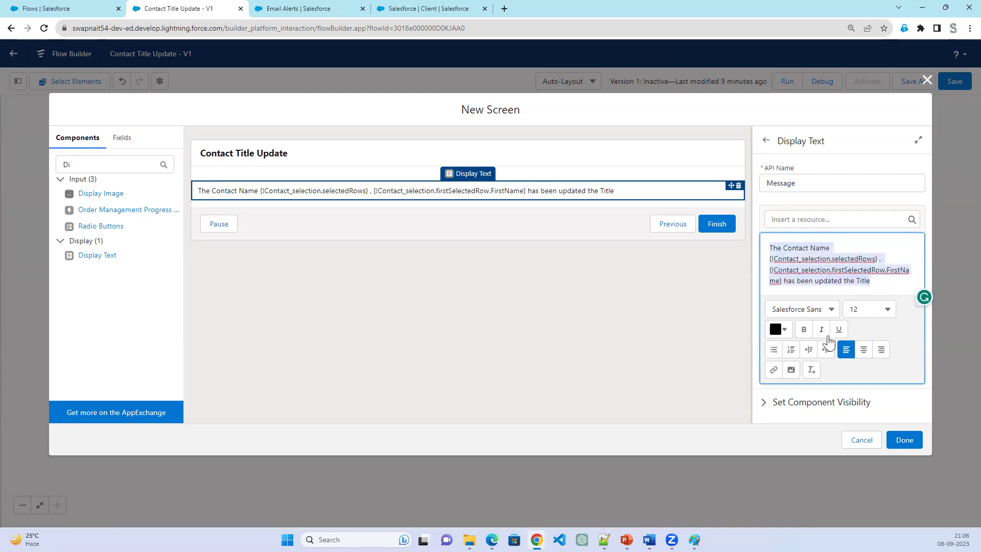
{"action": "left_click", "coordinate": [804, 330]}
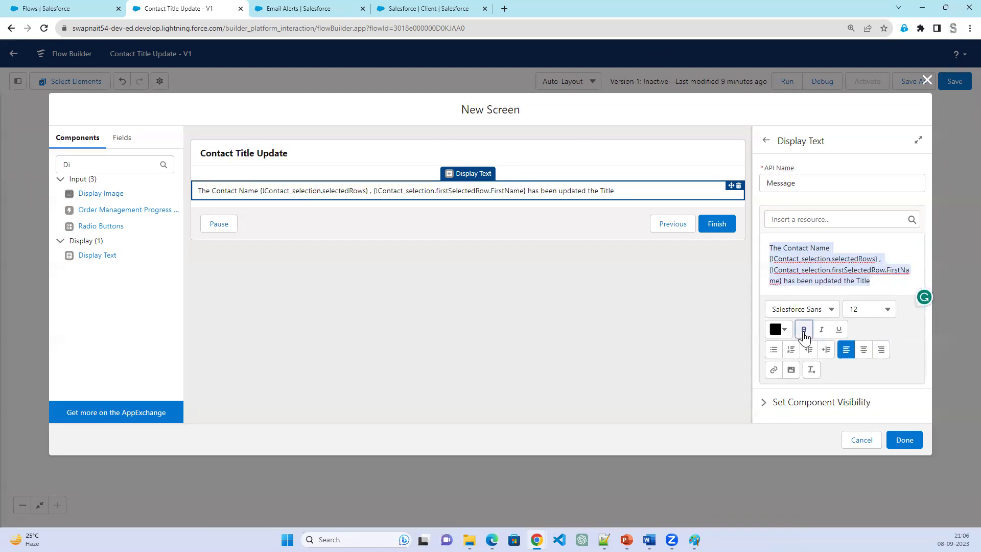
{"action": "left_click", "coordinate": [872, 310]}
{"action": "left_click", "coordinate": [838, 223]}
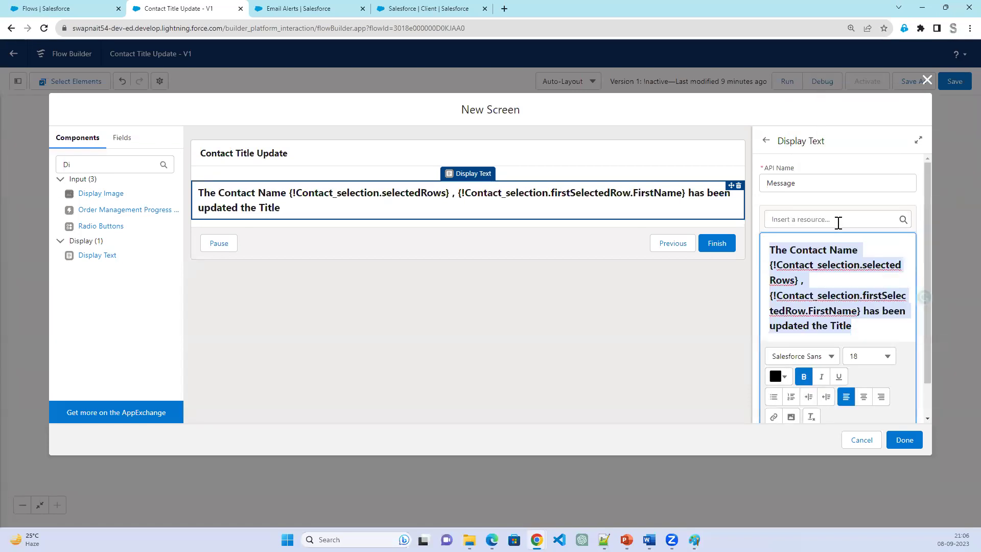
Colour the words "The Contact Name" in the message red
{"action": "left_click", "coordinate": [822, 287]}
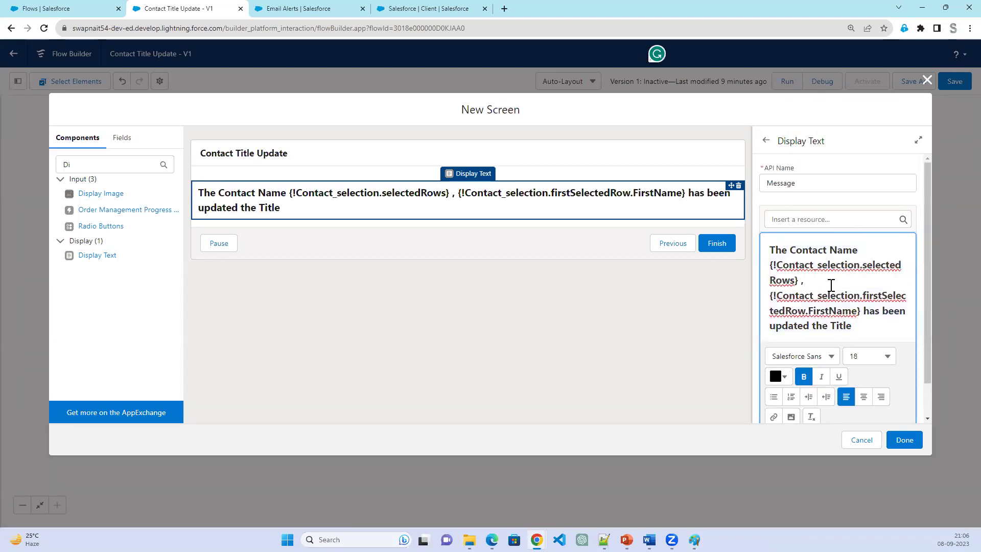
{"action": "left_click_drag", "start_coordinate": [859, 310], "coordinate": [769, 263]}
{"action": "left_click_drag", "start_coordinate": [861, 250], "coordinate": [771, 253]}
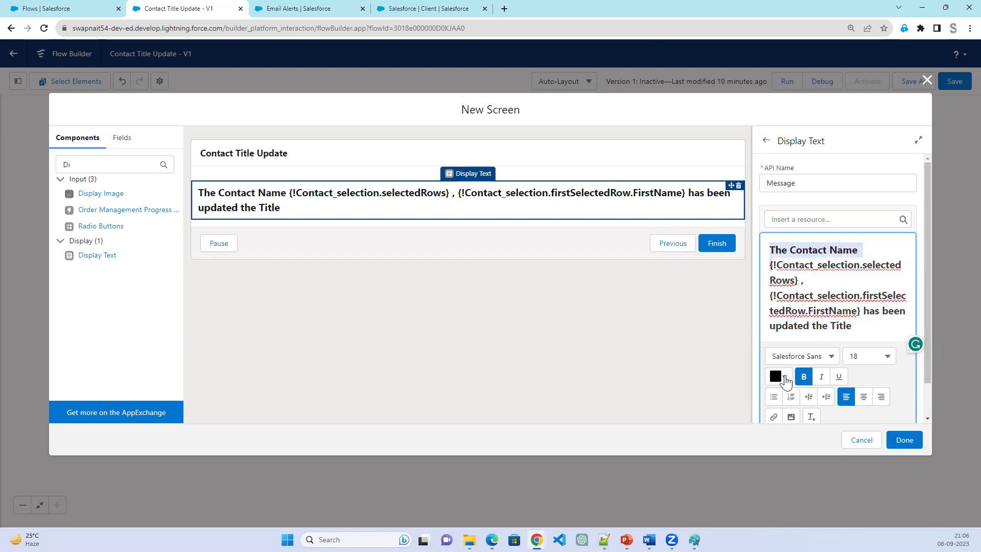
{"action": "left_click", "coordinate": [778, 376]}
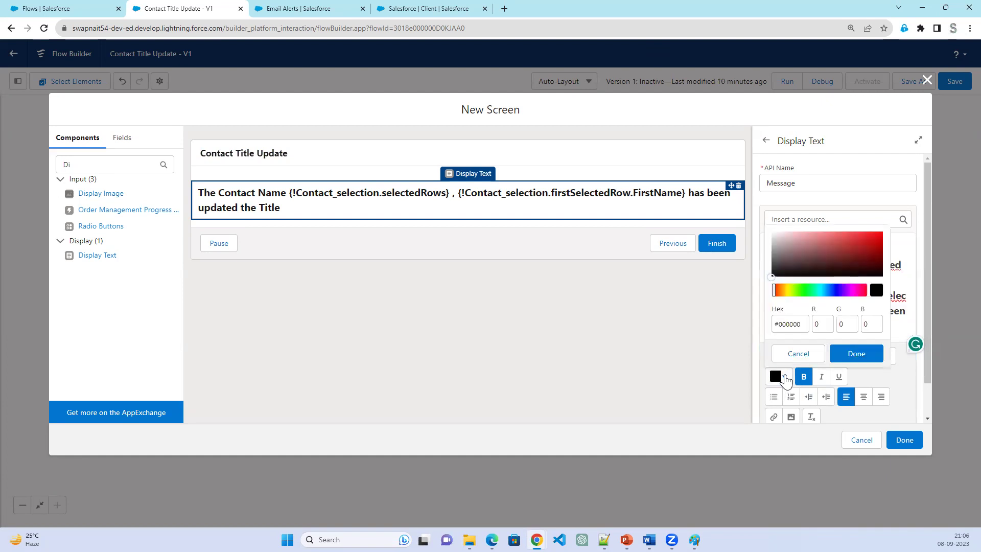
{"action": "left_click", "coordinate": [879, 243]}
{"action": "left_click", "coordinate": [857, 354]}
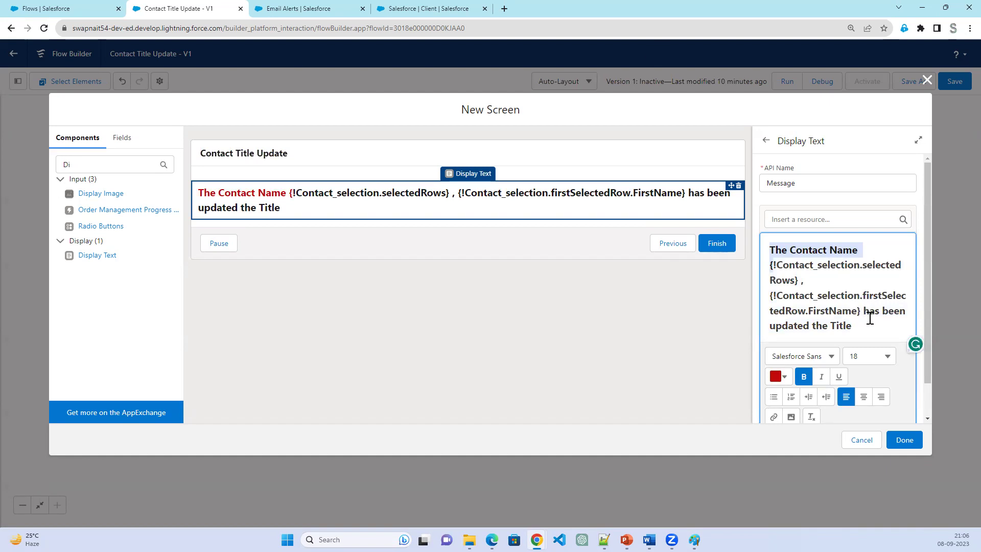
Colour the words "has been updated the Title" dark red and finish the Success Message screen
{"action": "left_click_drag", "start_coordinate": [865, 311], "coordinate": [869, 327]}
{"action": "left_click", "coordinate": [784, 377]}
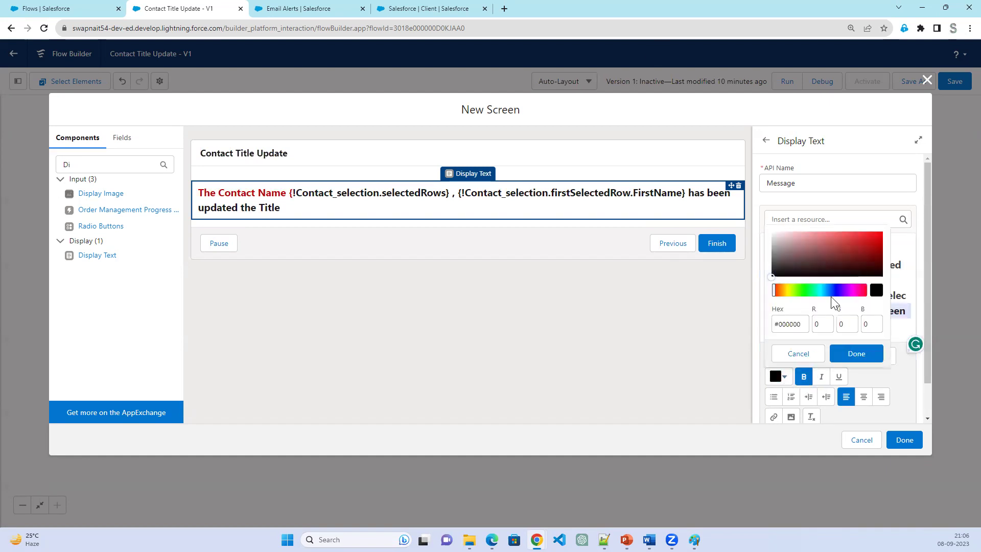
{"action": "left_click", "coordinate": [867, 270]}
{"action": "left_click", "coordinate": [849, 357]}
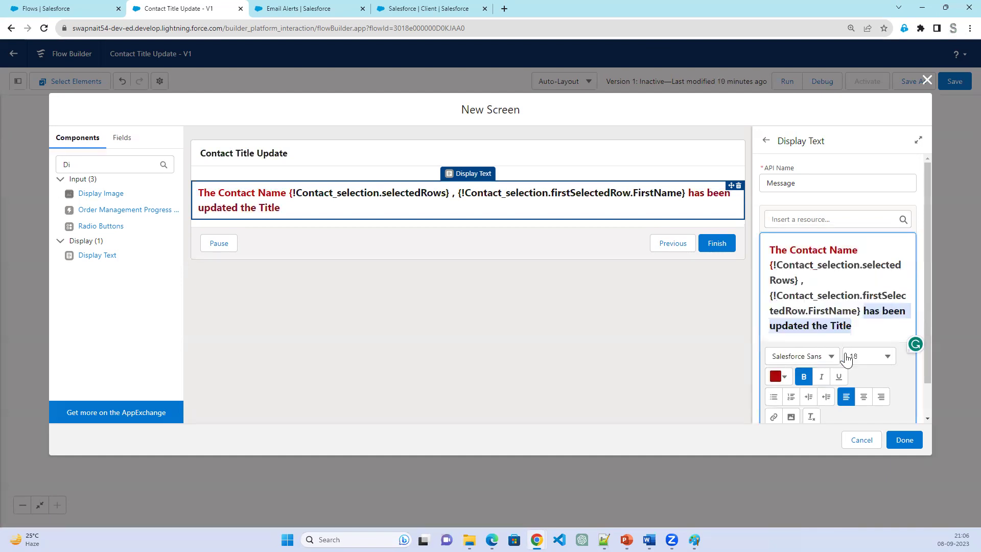
{"action": "left_click", "coordinate": [905, 440]}
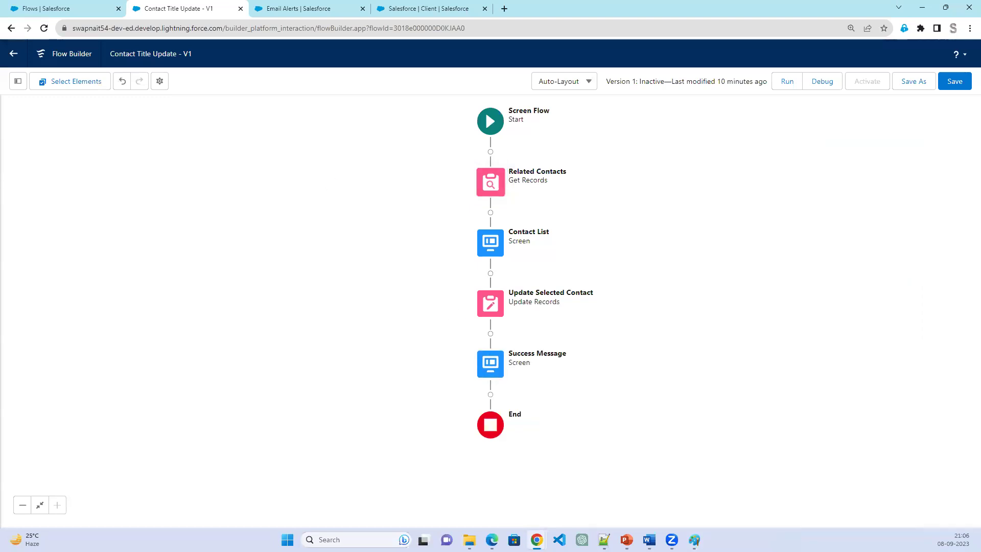
Save the flow, check the Salesforce client's contacts, and run a debug with the Salesforce client as recordId
{"action": "left_click", "coordinate": [959, 90]}
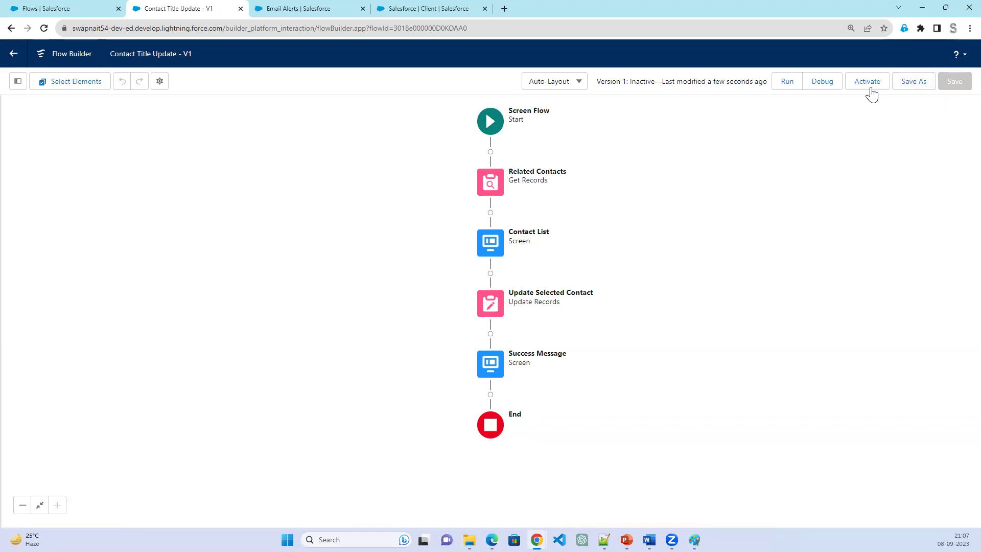
{"action": "left_click", "coordinate": [818, 88]}
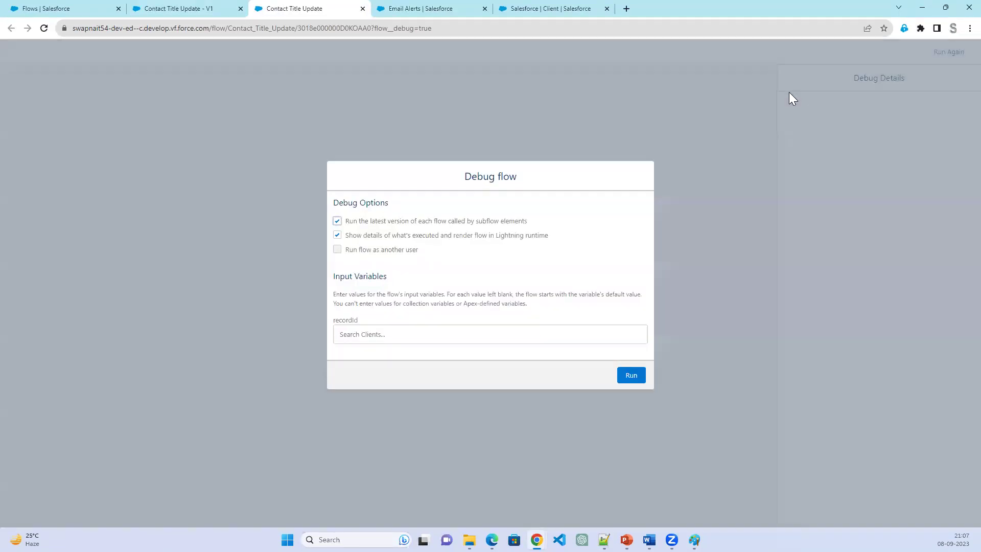
{"action": "left_click", "coordinate": [440, 327]}
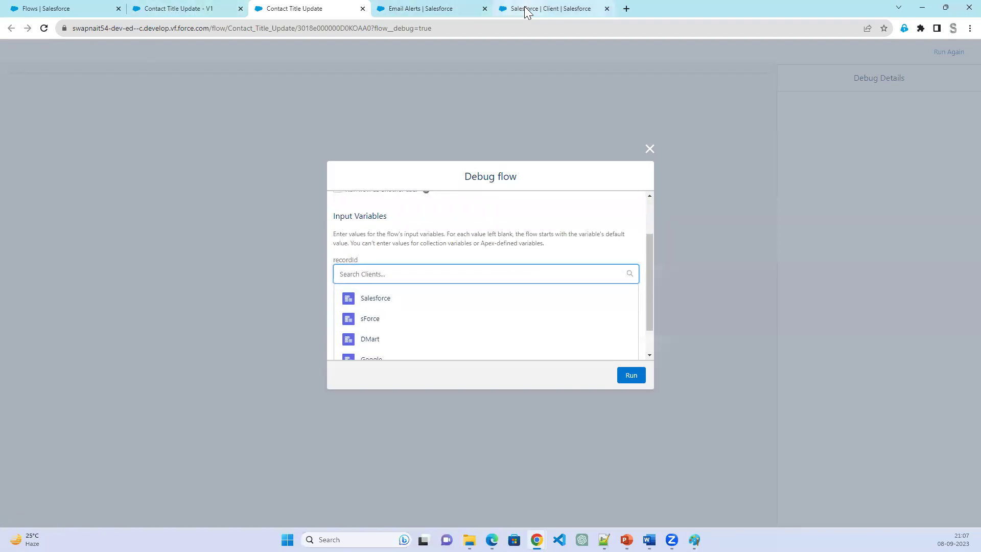
{"action": "left_click", "coordinate": [423, 14]}
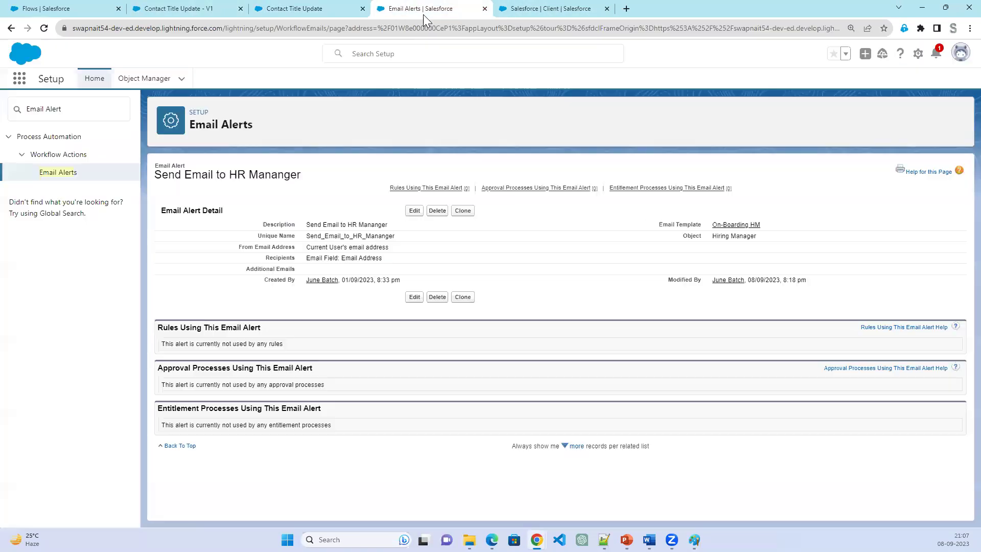
{"action": "left_click", "coordinate": [539, 14]}
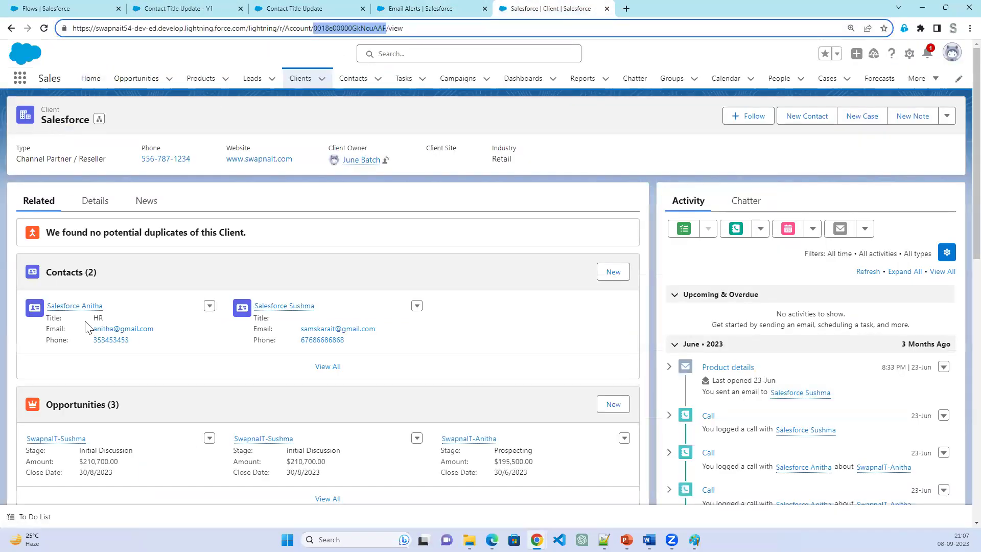
{"action": "left_click", "coordinate": [296, 17]}
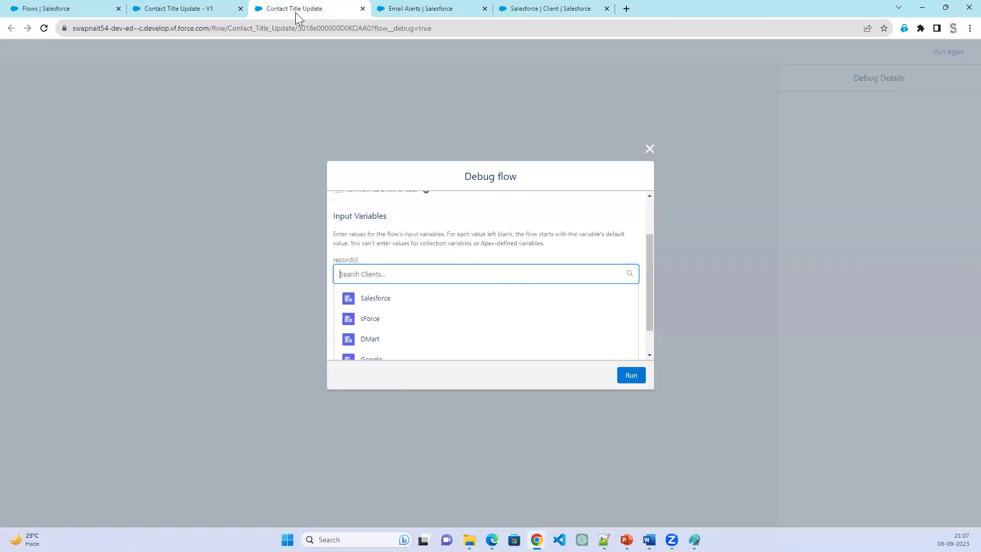
{"action": "left_click", "coordinate": [391, 304]}
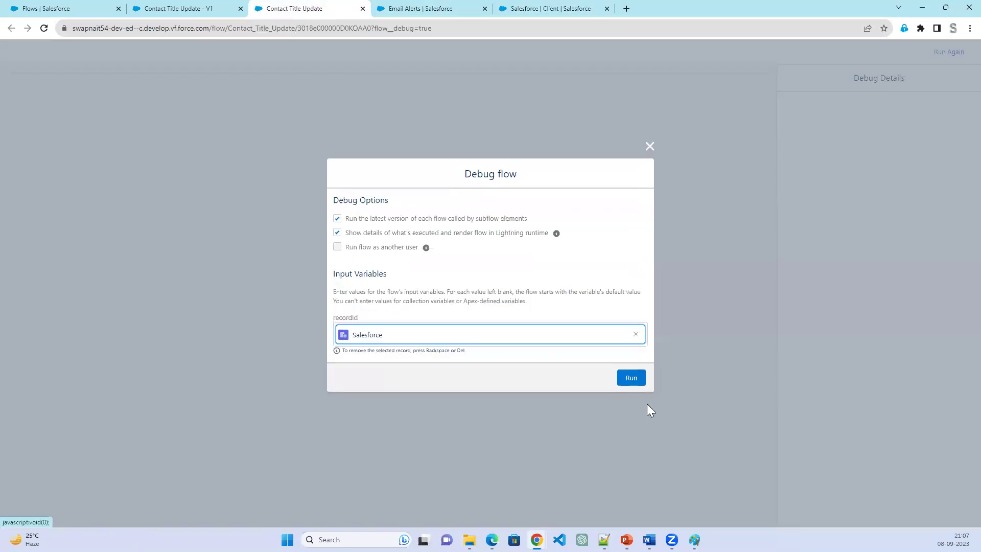
{"action": "left_click", "coordinate": [632, 378]}
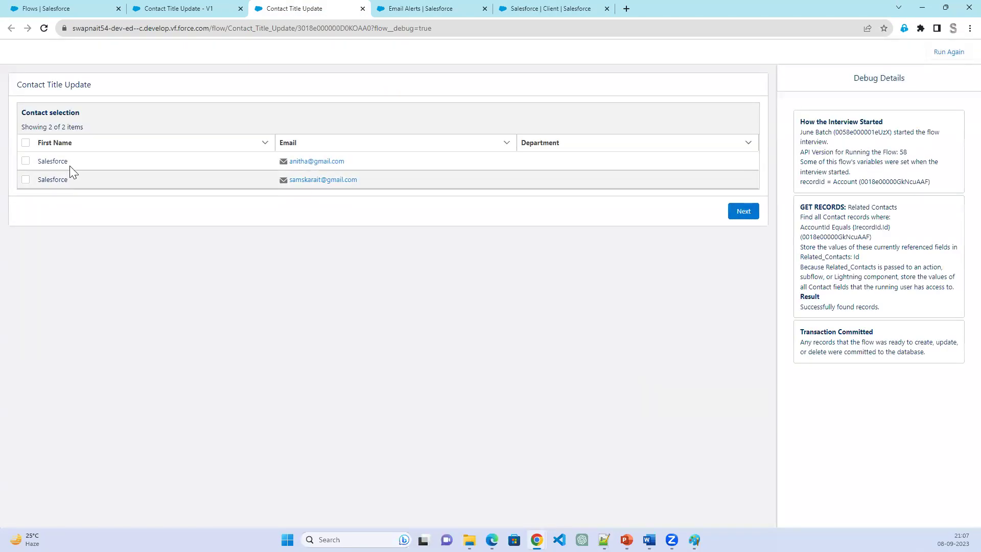
Choose the first contact in the Contact selection table, proceed to the success message, and examine its text
{"action": "left_click", "coordinate": [25, 161]}
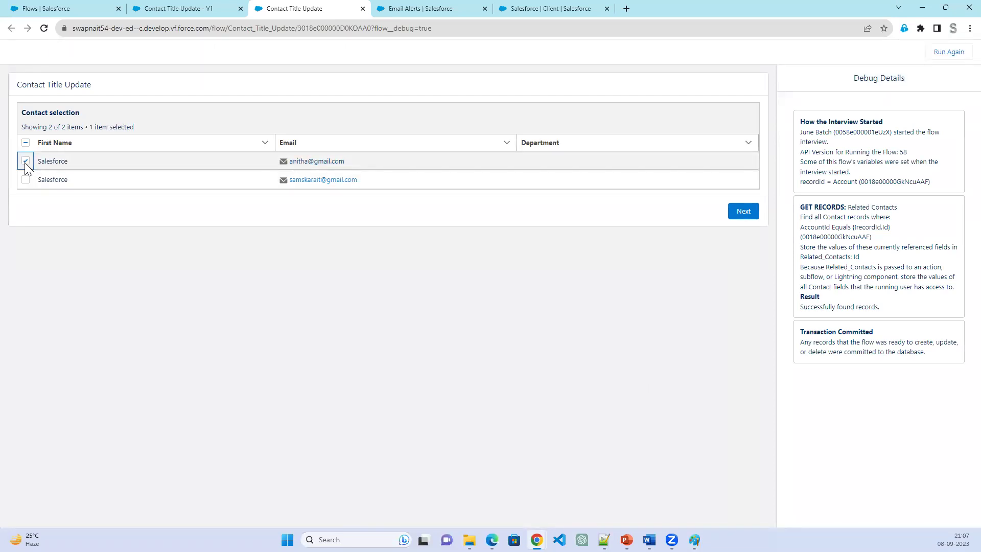
{"action": "left_click", "coordinate": [746, 217]}
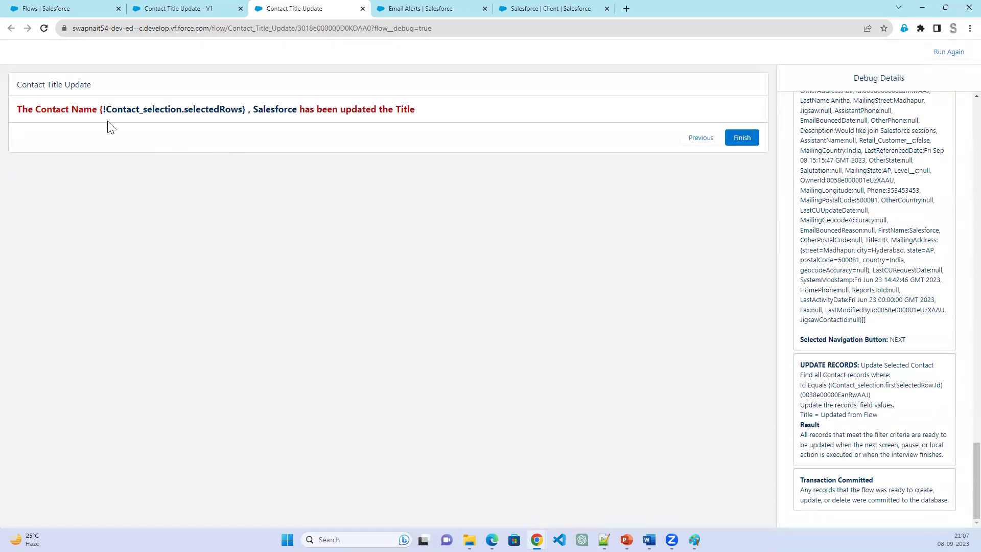
{"action": "left_click_drag", "start_coordinate": [87, 109], "coordinate": [229, 130]}
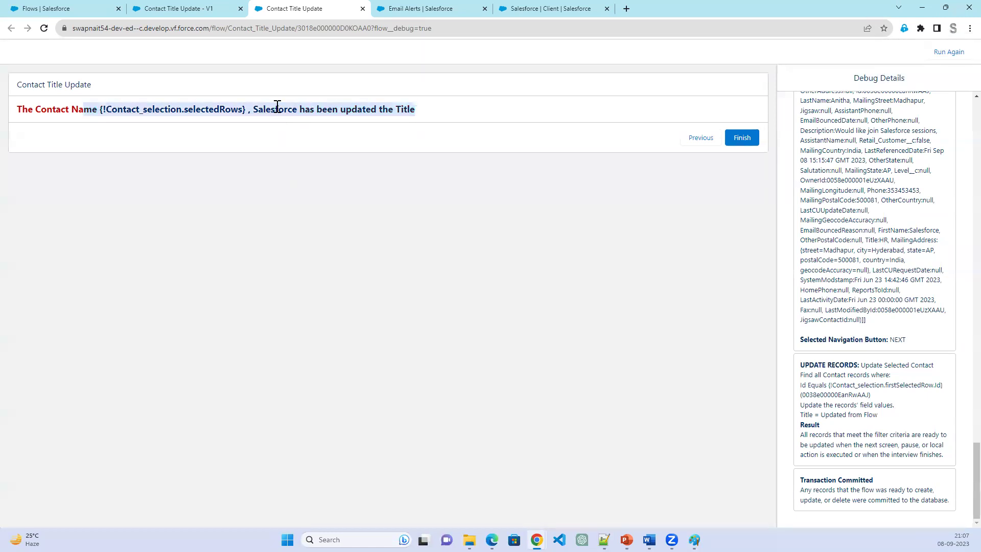
Examine the contact field references in the debug success message and compare them with the Salesforce client's related contacts
{"action": "left_click", "coordinate": [137, 122]}
{"action": "left_click_drag", "start_coordinate": [244, 109], "coordinate": [105, 106]}
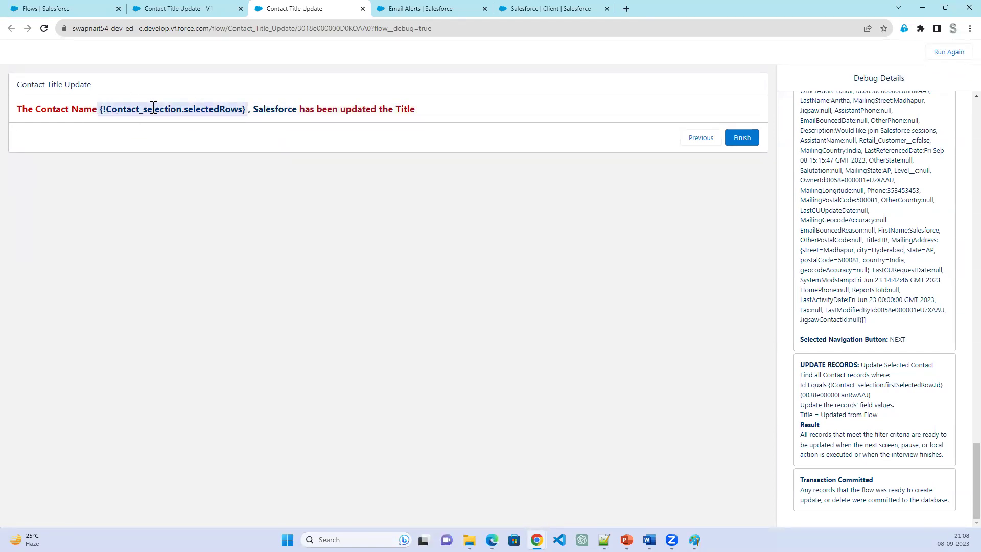
{"action": "left_click_drag", "start_coordinate": [255, 112], "coordinate": [284, 109]}
{"action": "left_click", "coordinate": [541, 9]}
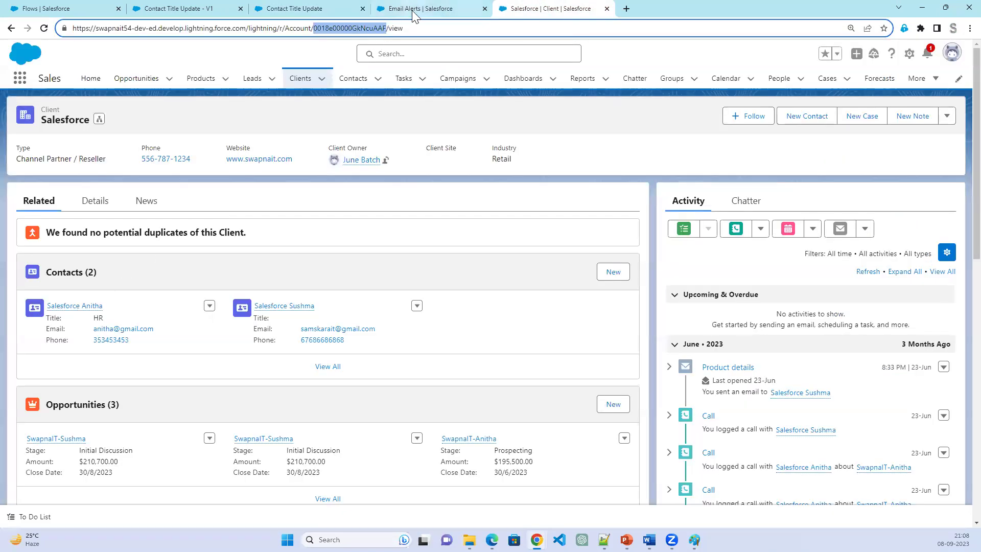
{"action": "mouse_move", "coordinate": [410, 13]}
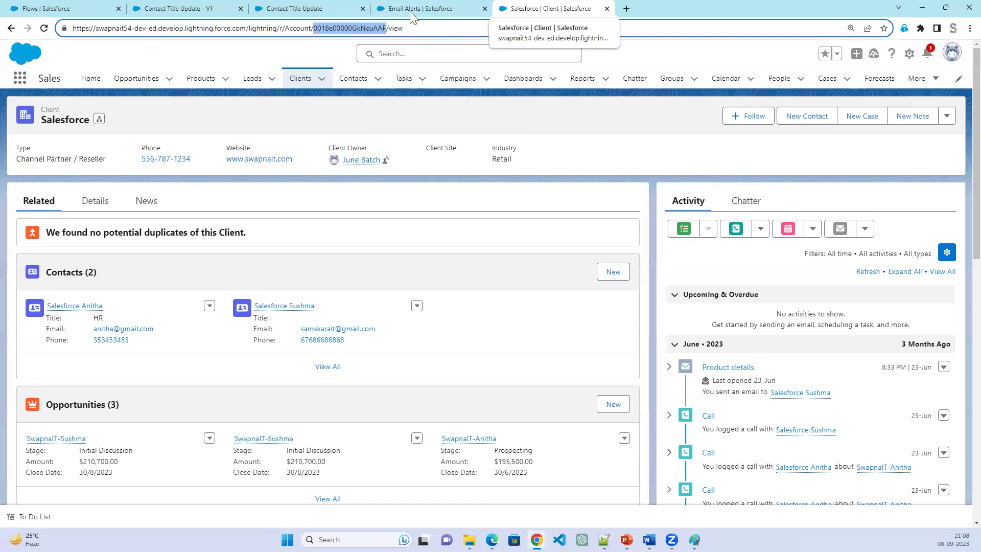
{"action": "left_click", "coordinate": [410, 11]}
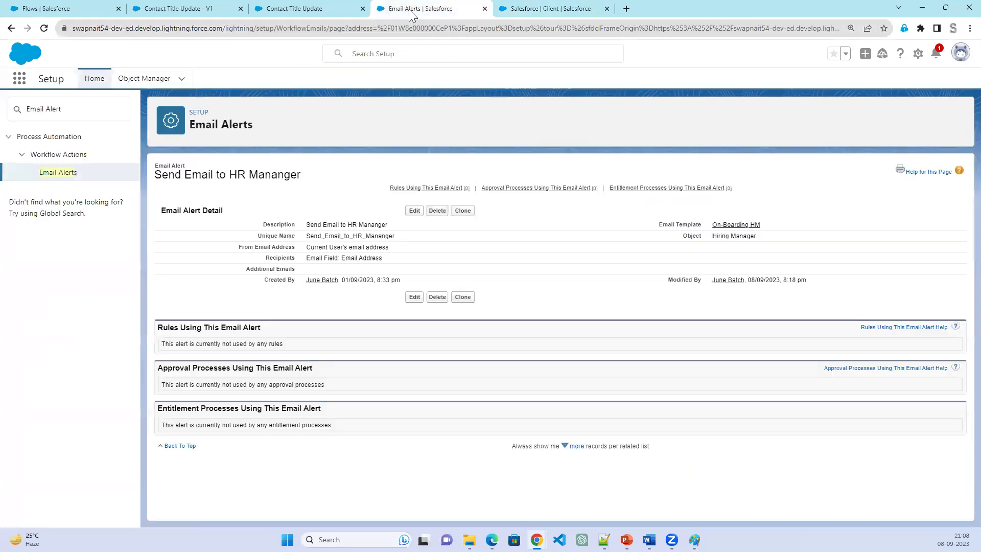
{"action": "left_click", "coordinate": [312, 8]}
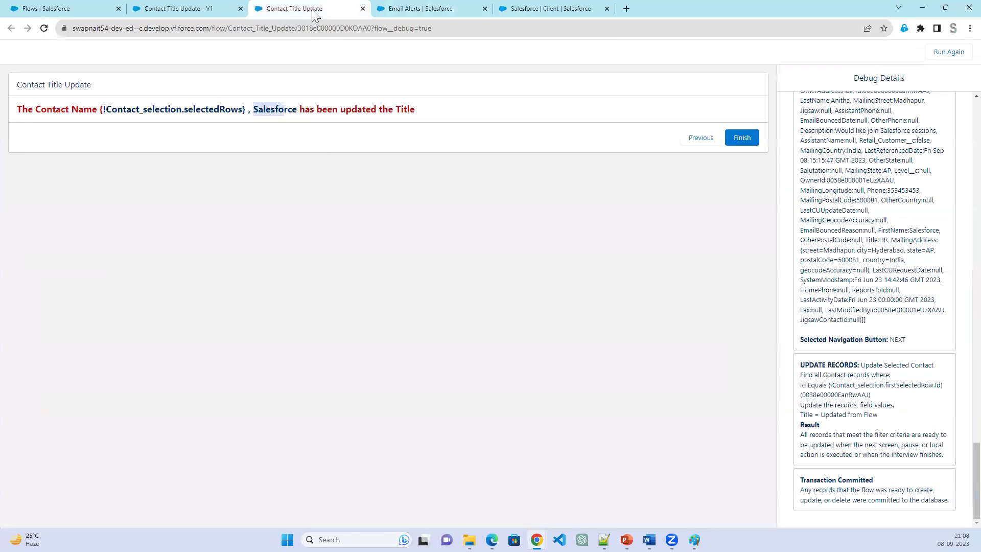
Copy the updated contact's record ID from the debug details and check the Title in the first related contact's details
{"action": "double_click", "coordinate": [829, 395]}
{"action": "right_click", "coordinate": [829, 397]}
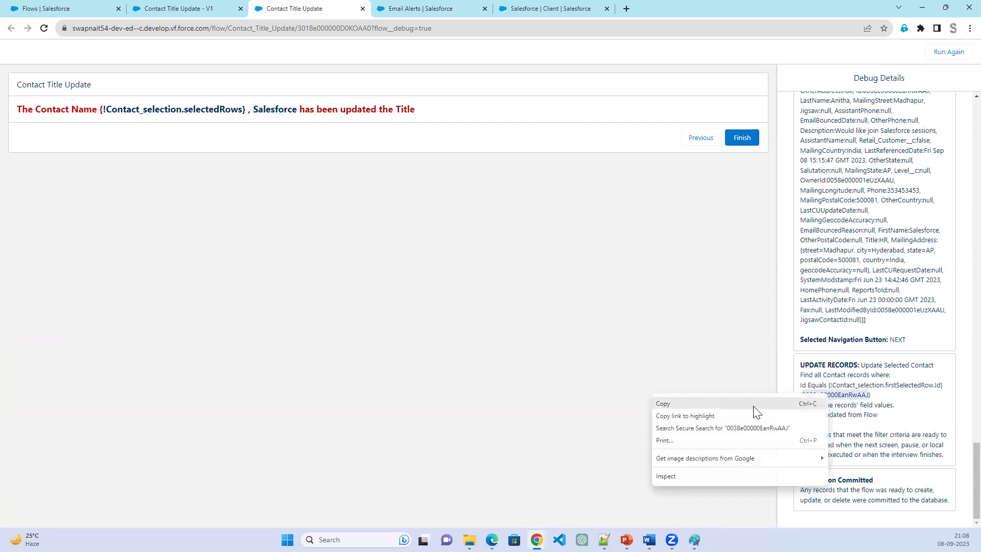
{"action": "left_click", "coordinate": [730, 400]}
{"action": "left_click", "coordinate": [549, 8]}
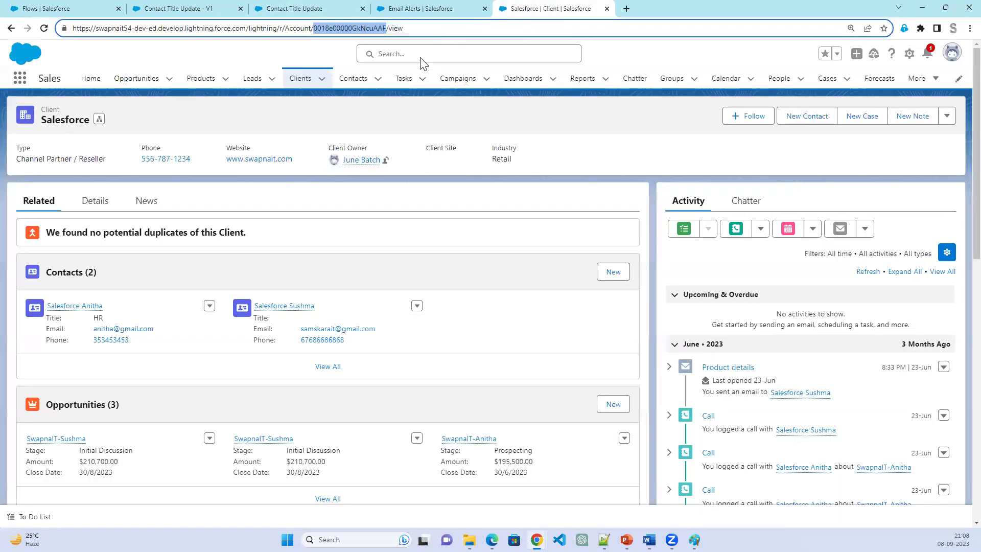
{"action": "left_click", "coordinate": [76, 307]}
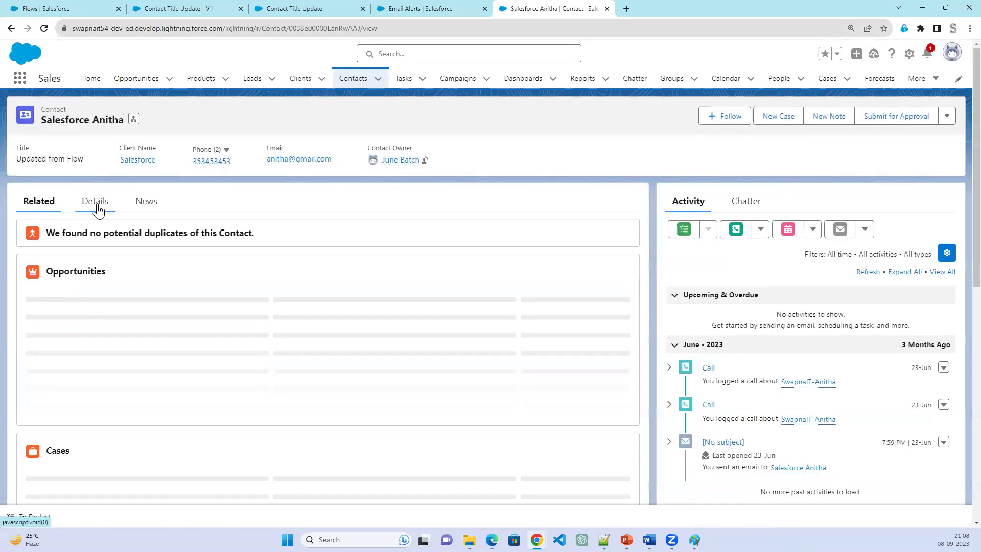
{"action": "left_click", "coordinate": [98, 203]}
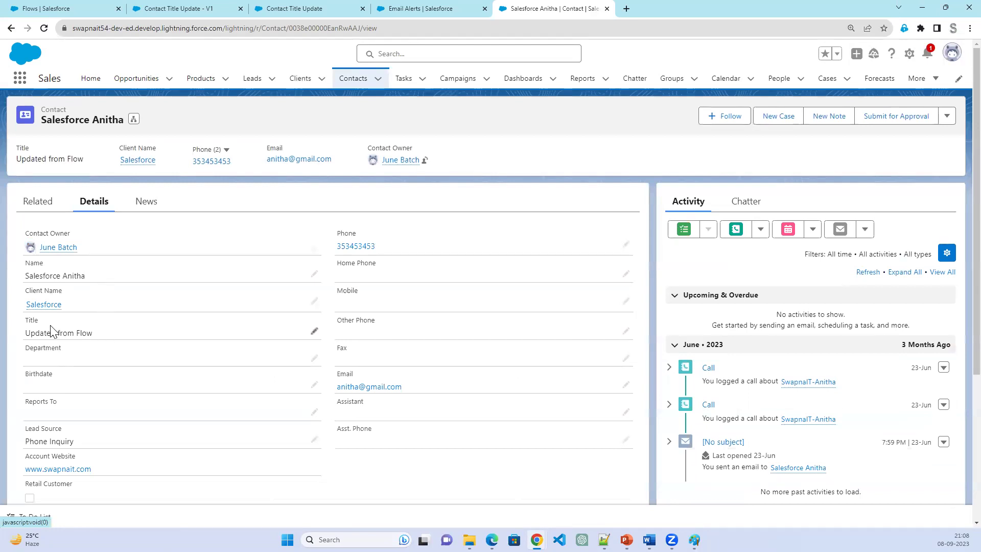
{"action": "left_click_drag", "start_coordinate": [96, 333], "coordinate": [16, 321]}
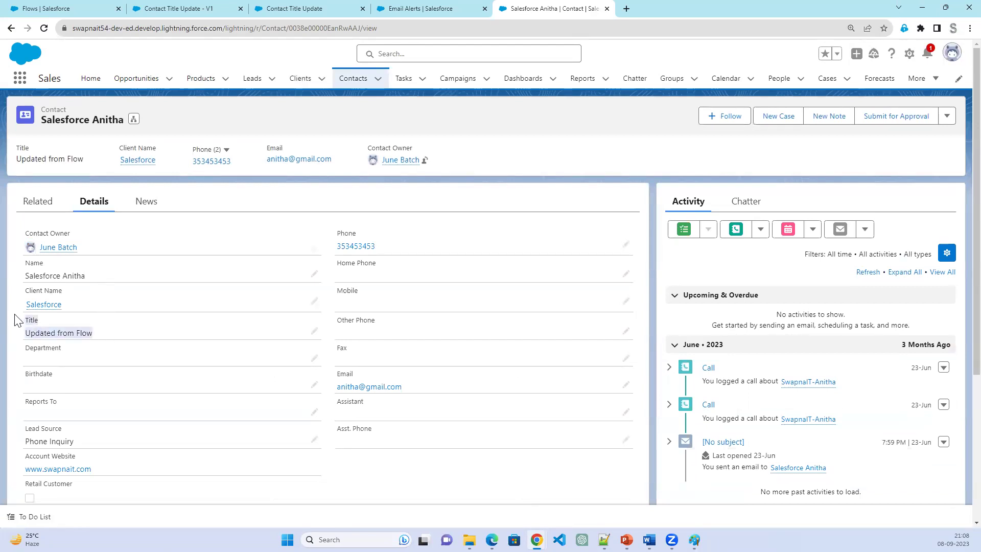
Re-read the Contact_selection.selectedRows reference in the debug success message and finish the debug run
{"action": "left_click", "coordinate": [303, 9]}
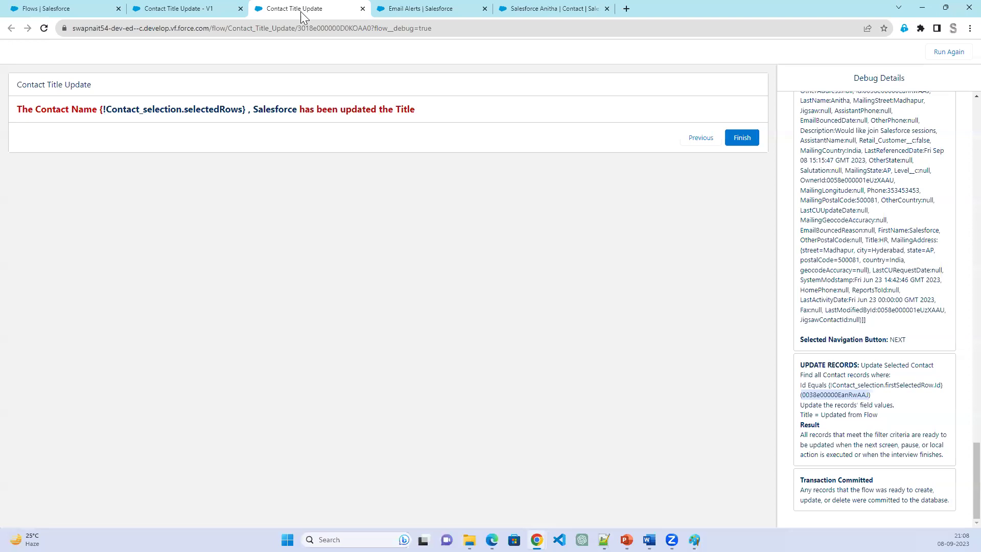
{"action": "left_click_drag", "start_coordinate": [99, 109], "coordinate": [257, 113]}
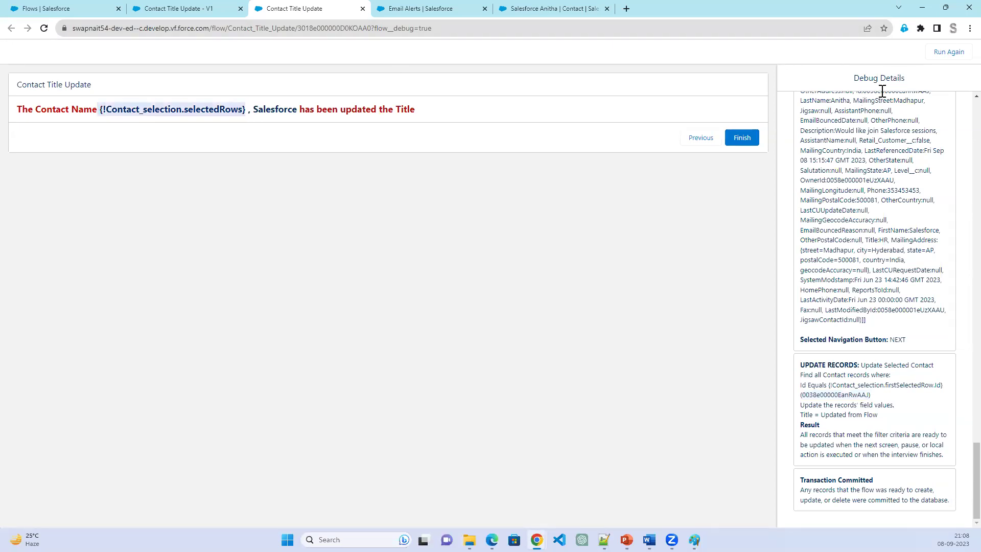
{"action": "left_click", "coordinate": [748, 144]}
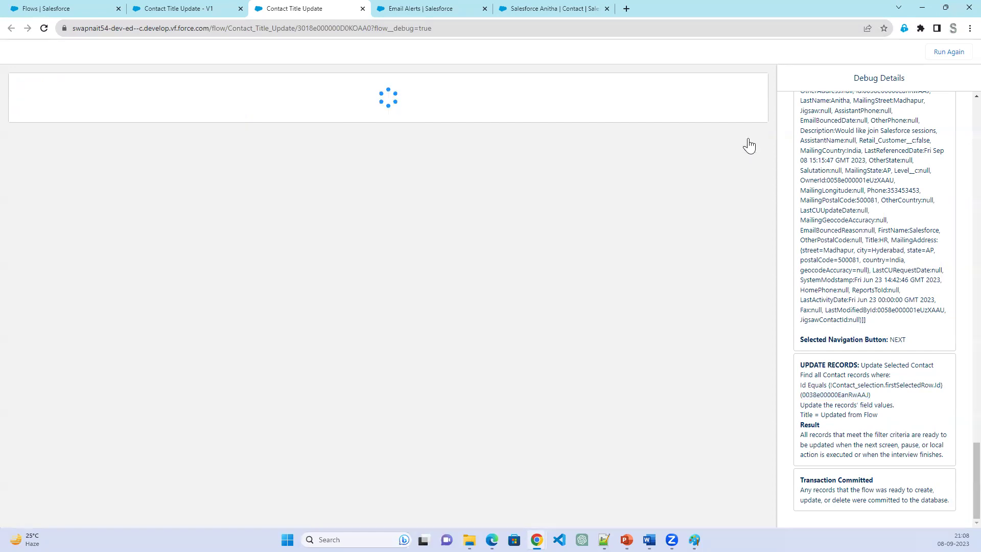
Remove the {!Contact_selection.selectedRows} reference and its trailing comma from the display text of the Success Message screen
{"action": "left_click", "coordinate": [203, 11]}
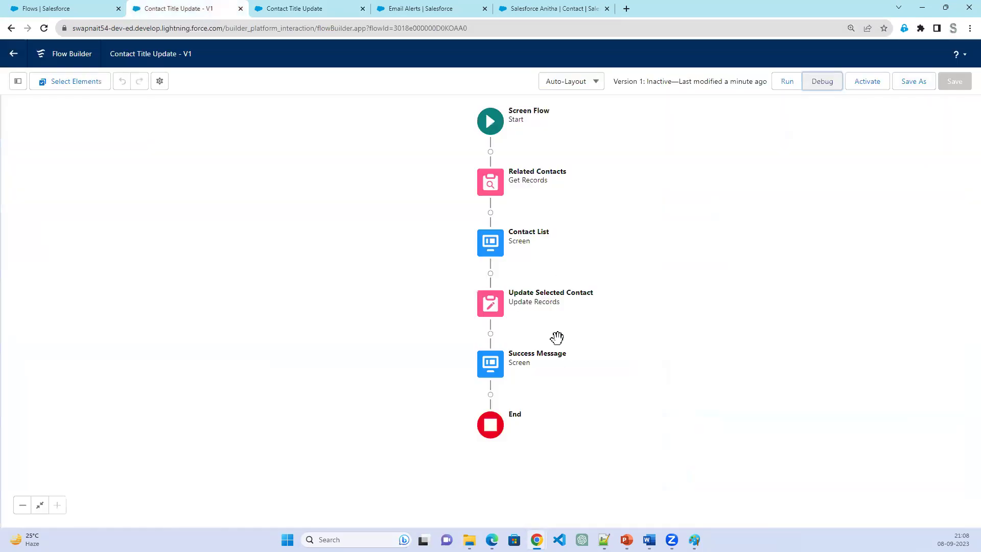
{"action": "double_click", "coordinate": [489, 364]}
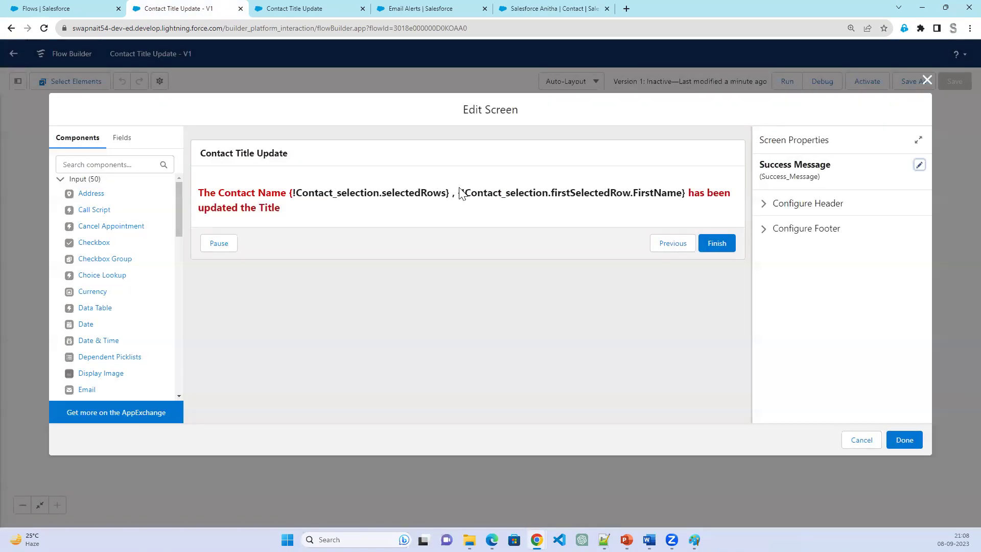
{"action": "left_click", "coordinate": [452, 199]}
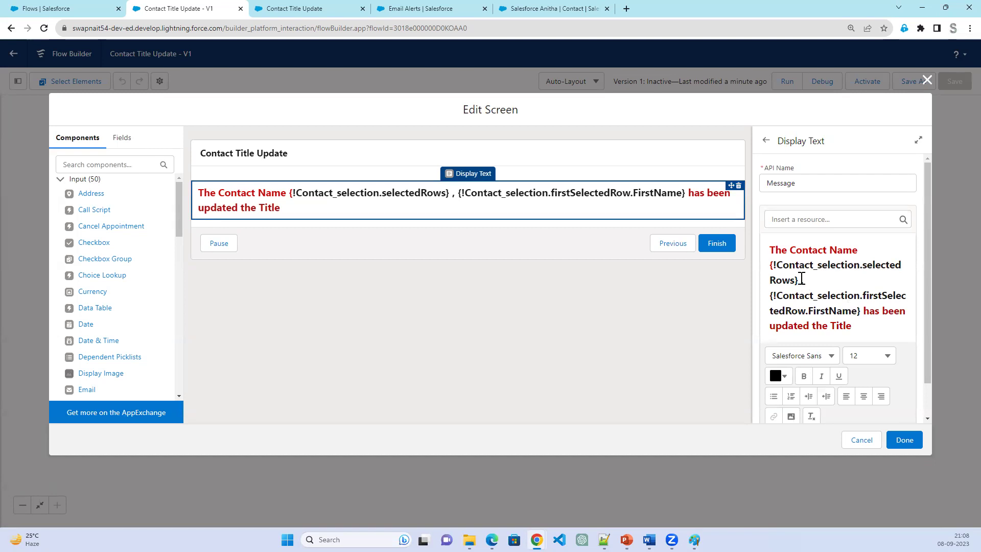
{"action": "double_click", "coordinate": [764, 272]}
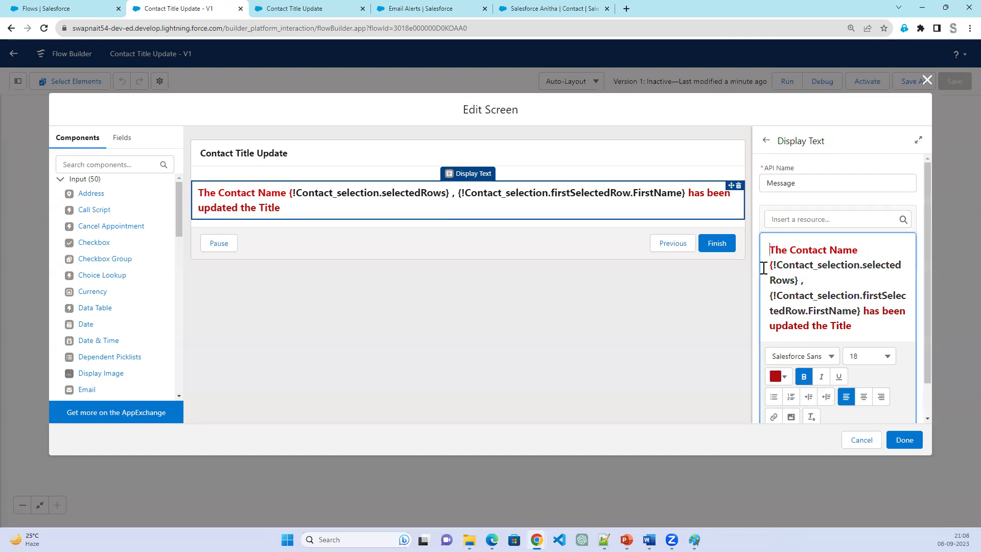
{"action": "key", "text": "Delete"}
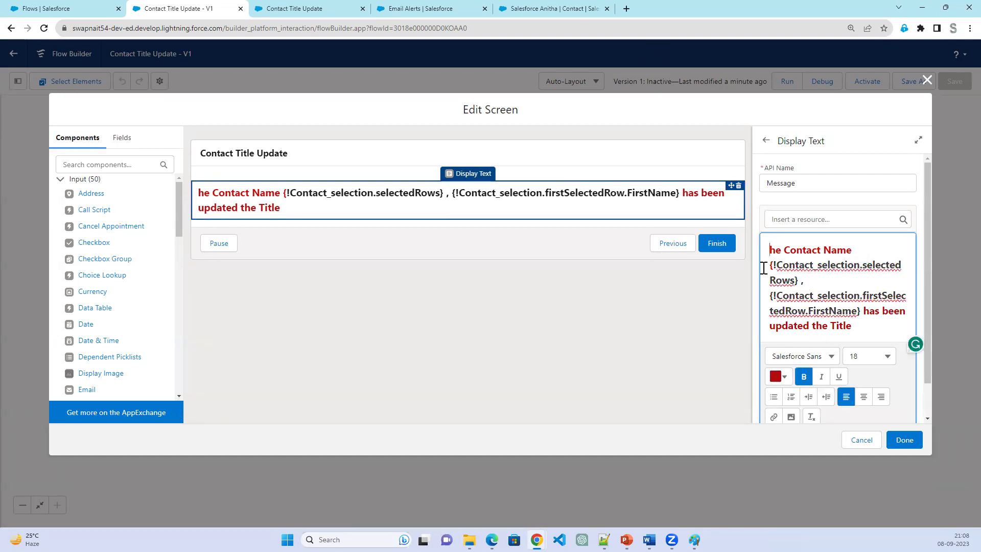
{"action": "type", "text": "T"}
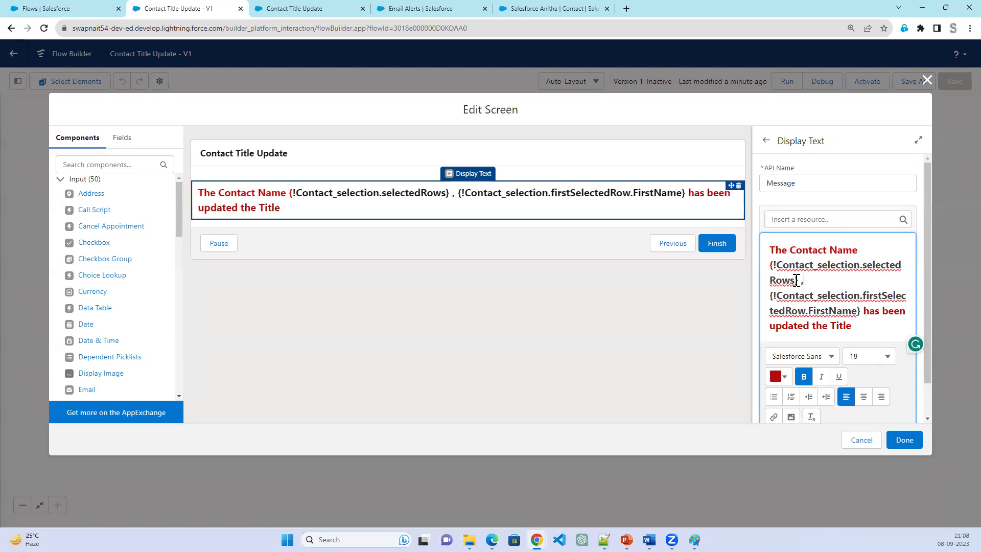
{"action": "left_click_drag", "start_coordinate": [802, 279], "coordinate": [763, 269]}
{"action": "key", "text": "Delete"}
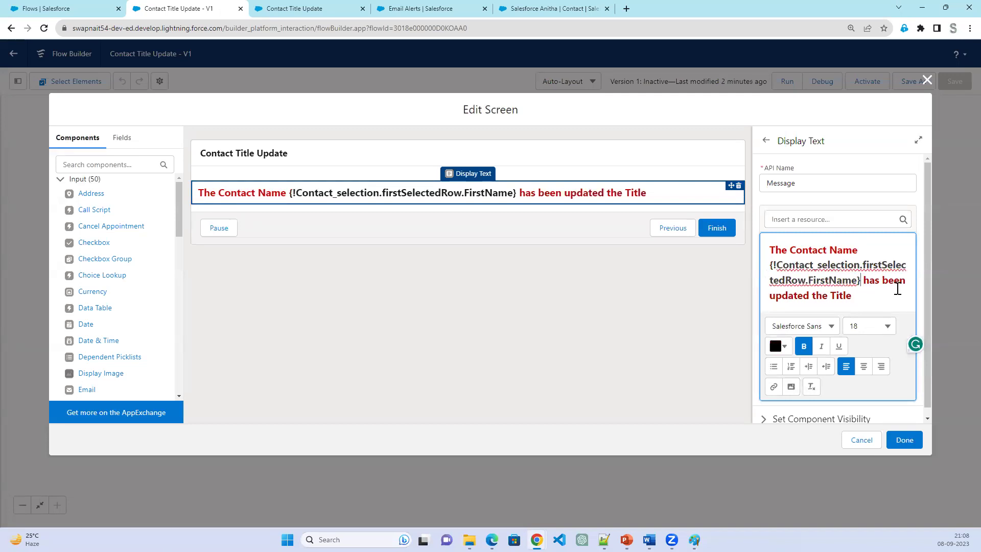
Insert a comma and {!Contact_selection.firstSelectedRow.LastName} after the FirstName reference in the success message, and save the flow
{"action": "type", "text": ","}
{"action": "left_click", "coordinate": [839, 220]}
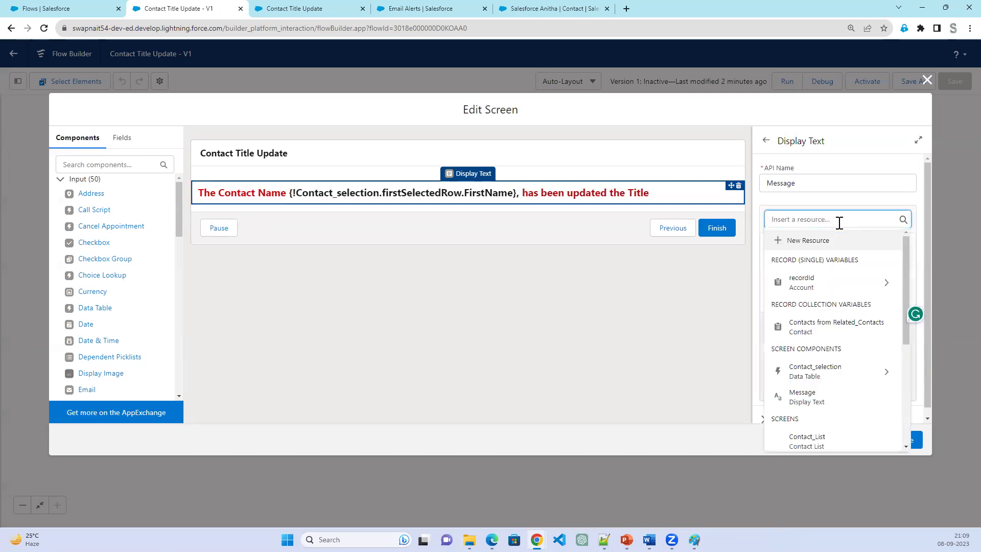
{"action": "left_click", "coordinate": [836, 377]}
{"action": "left_click", "coordinate": [833, 250]}
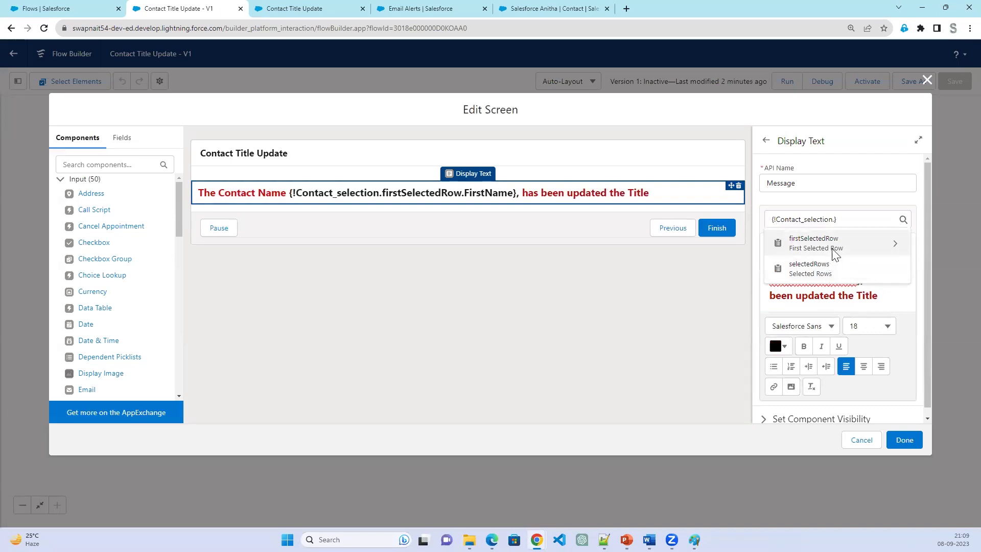
{"action": "scroll", "coordinate": [842, 388], "scroll_direction": "down", "scroll_amount": 4}
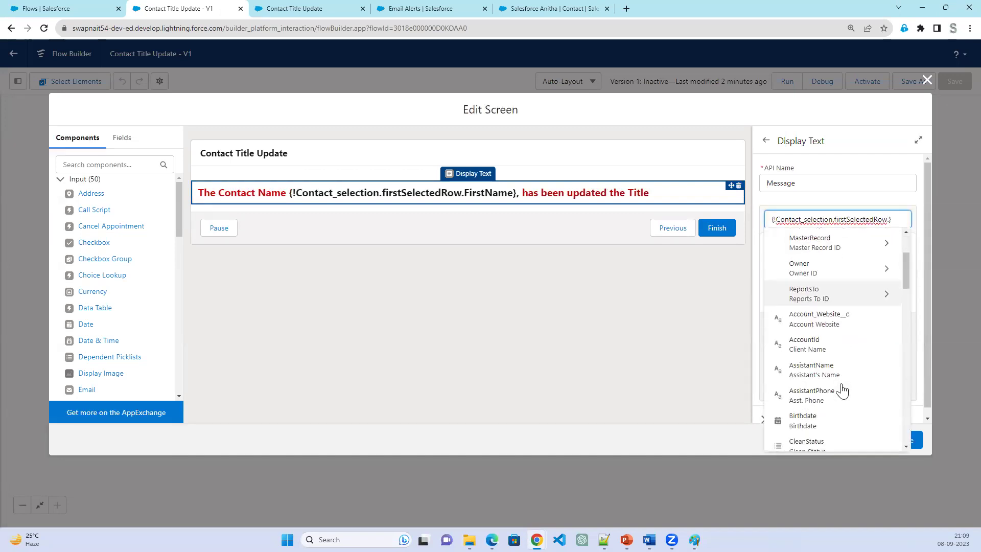
{"action": "scroll", "coordinate": [843, 390], "scroll_direction": "down", "scroll_amount": 6}
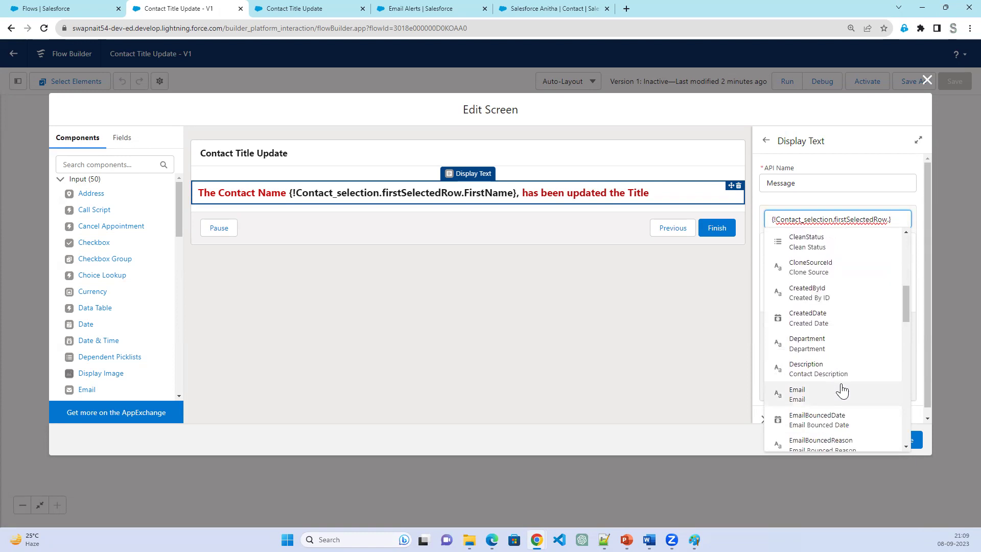
{"action": "scroll", "coordinate": [842, 390], "scroll_direction": "down", "scroll_amount": 6}
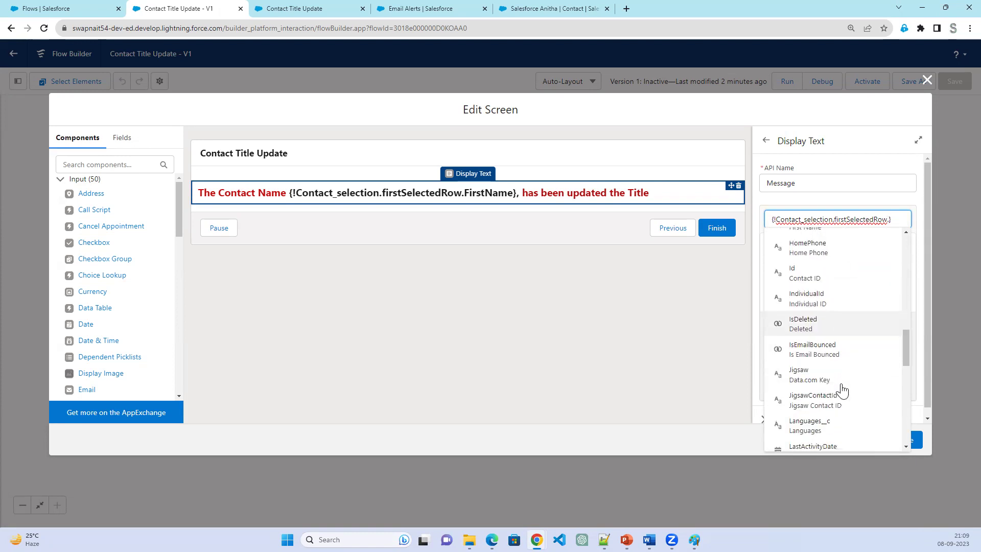
{"action": "scroll", "coordinate": [842, 390], "scroll_direction": "down", "scroll_amount": 4}
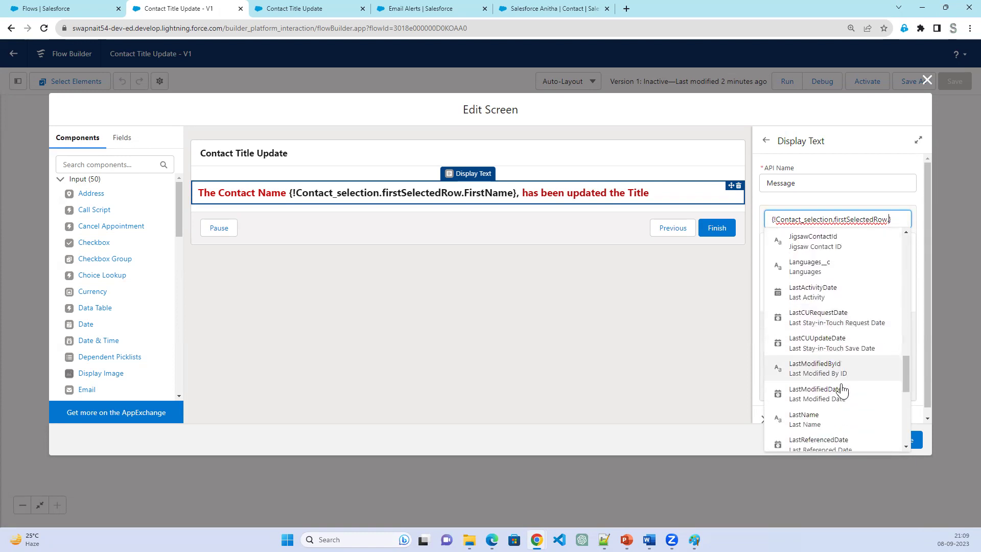
{"action": "left_click", "coordinate": [841, 396]}
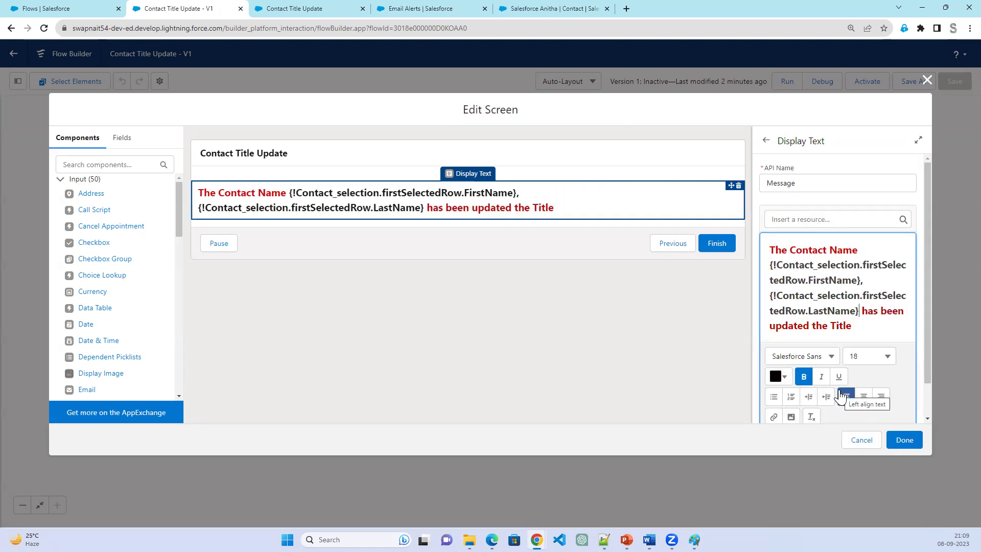
{"action": "left_click", "coordinate": [905, 442]}
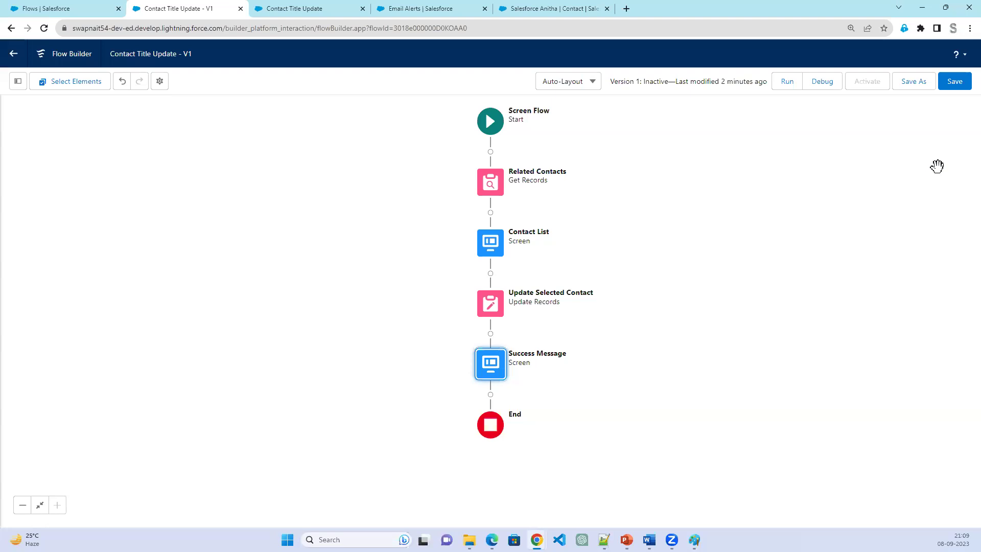
{"action": "left_click", "coordinate": [956, 82]}
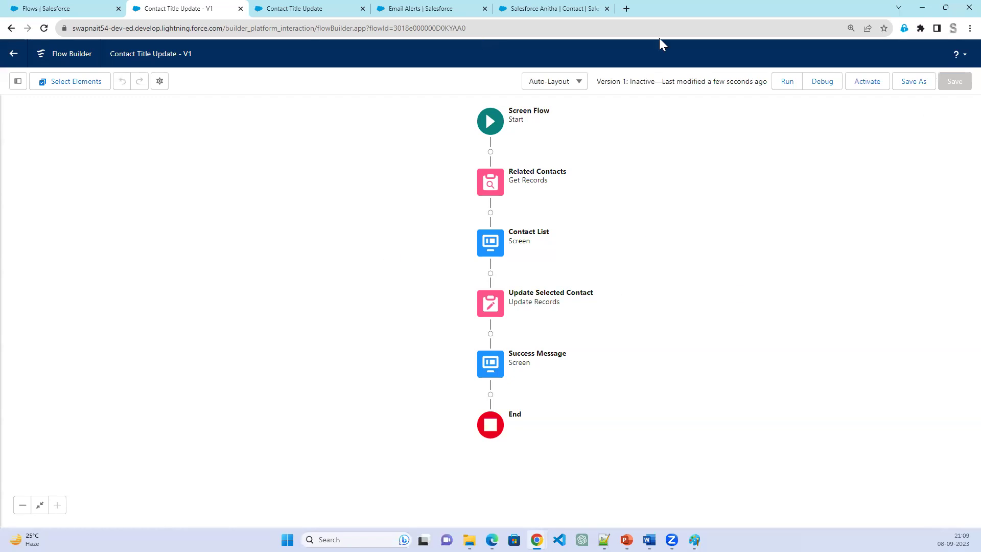
Open the Salesforce client from the updated contact's record and review its related contacts and details
{"action": "left_click", "coordinate": [404, 9]}
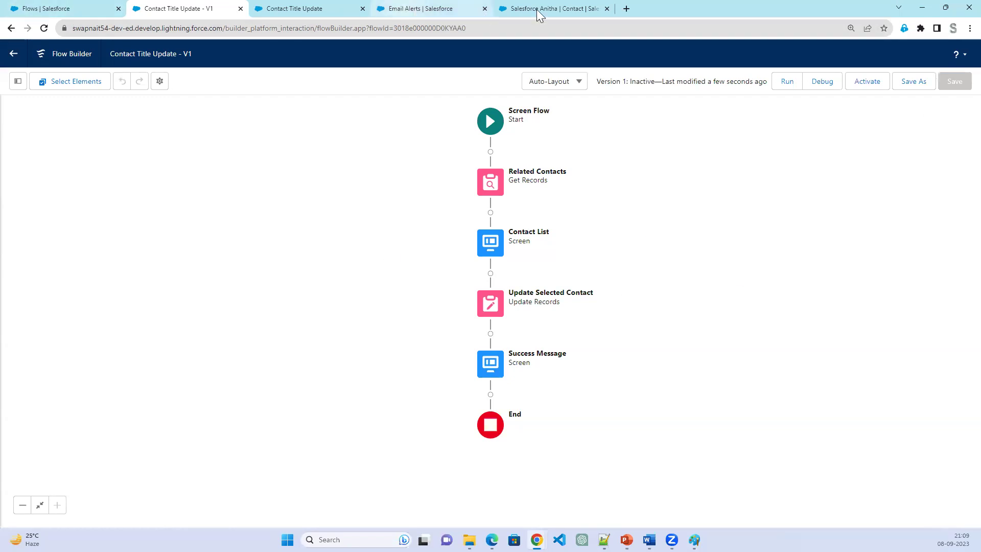
{"action": "left_click", "coordinate": [539, 10]}
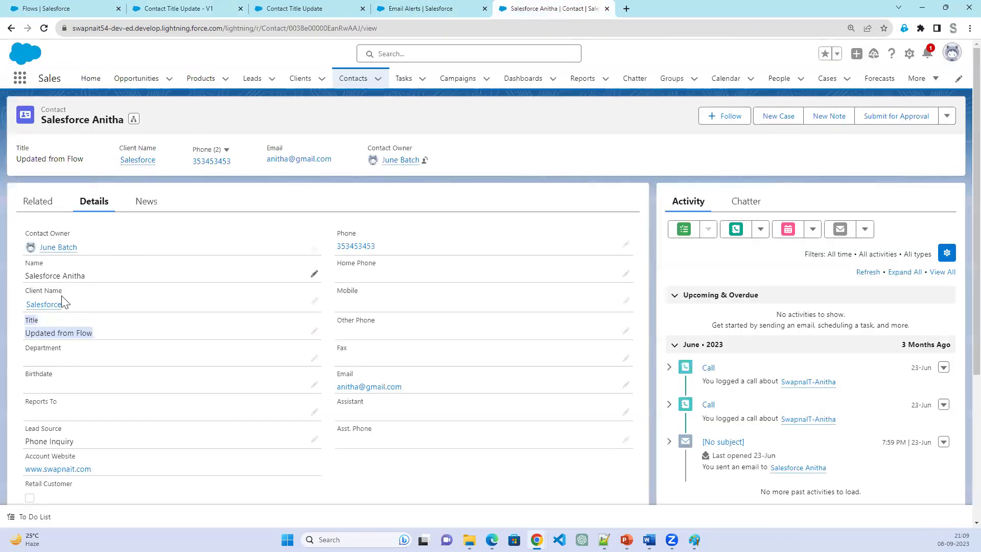
{"action": "left_click", "coordinate": [48, 305]}
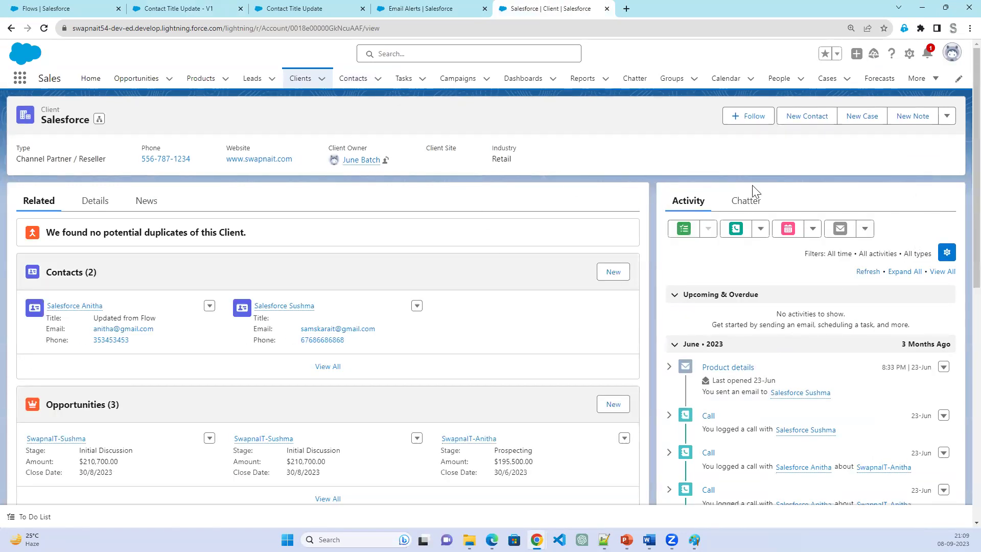
{"action": "left_click", "coordinate": [95, 201]}
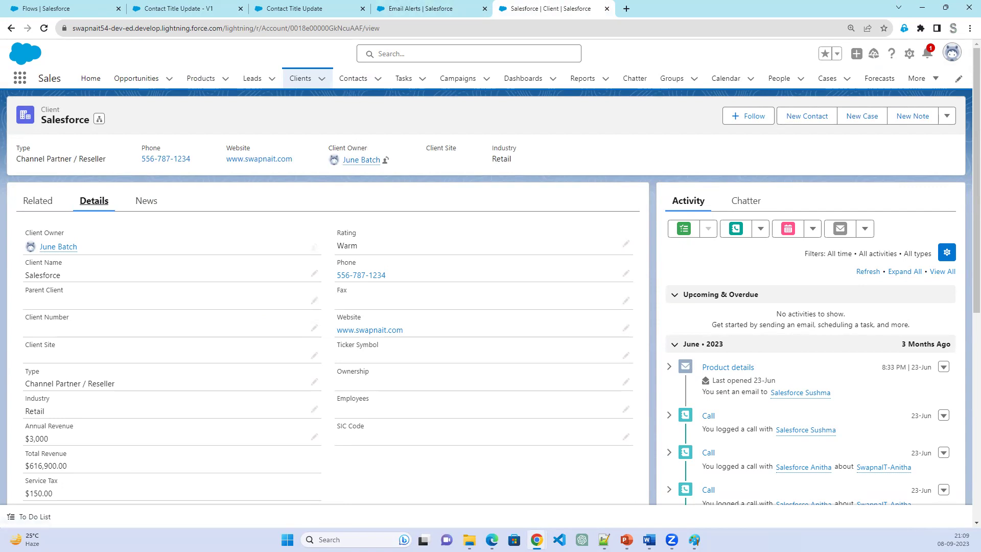
Switch to the PowerPoint slide show and advance to the Home Work-Lightning Flows slide
{"action": "key", "text": "alt+Tab"}
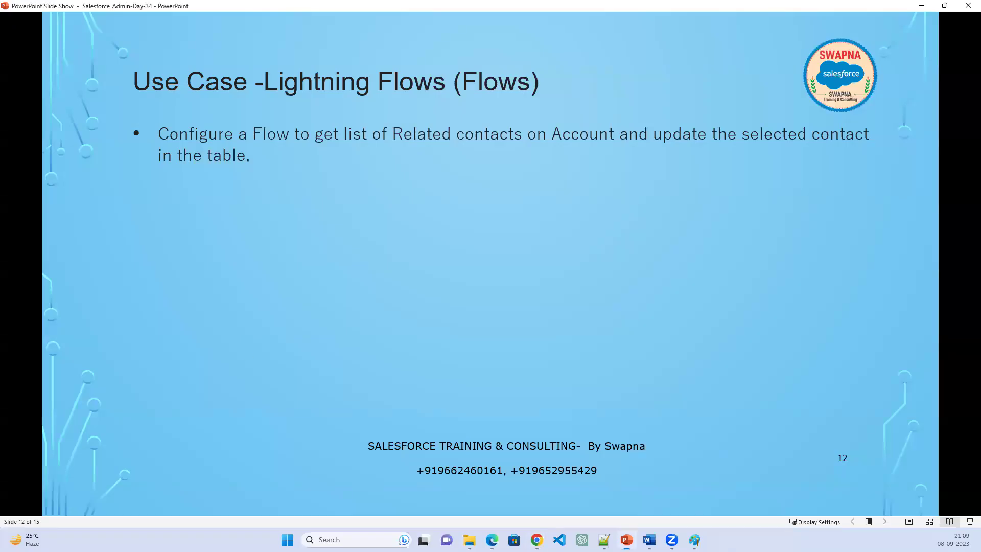
{"action": "key", "text": "Right"}
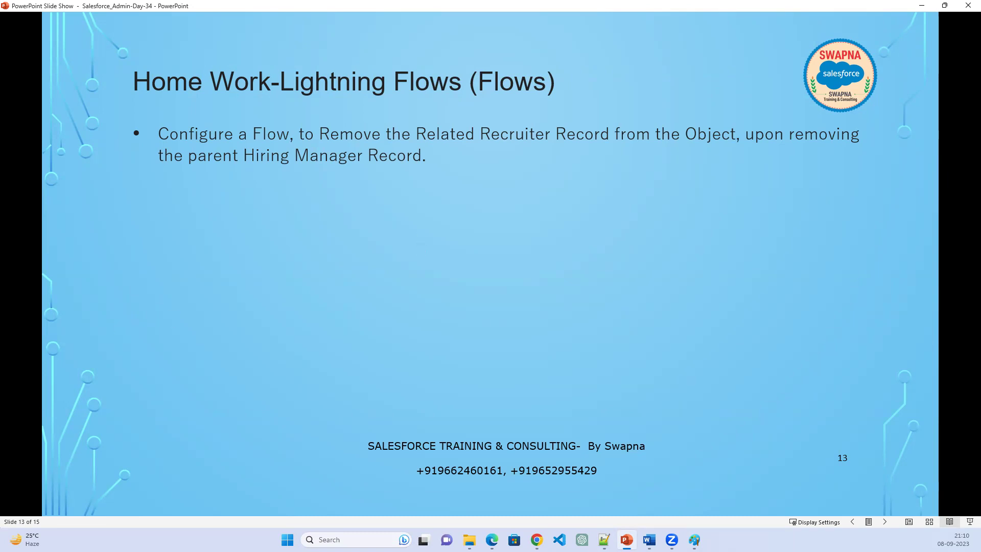
{"action": "left_click", "coordinate": [390, 239]}
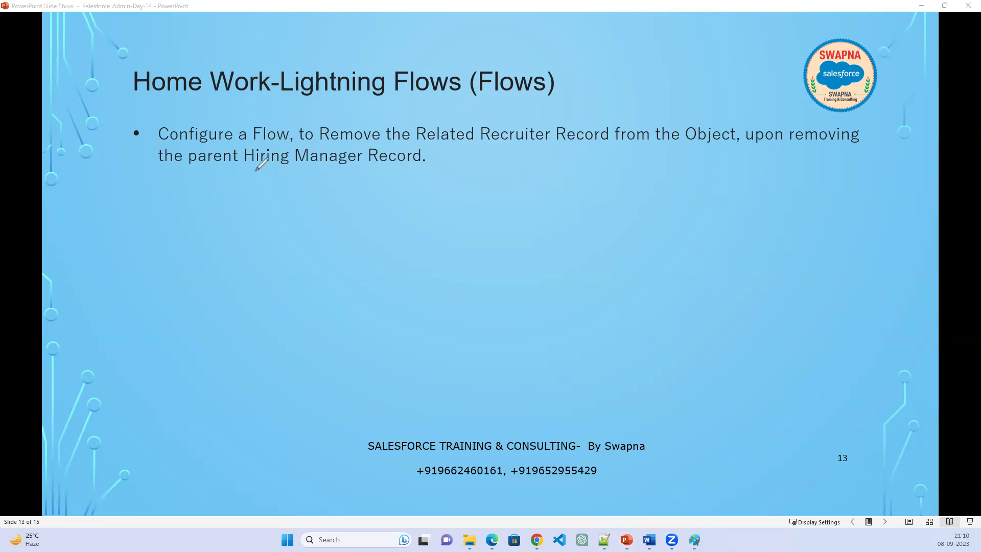